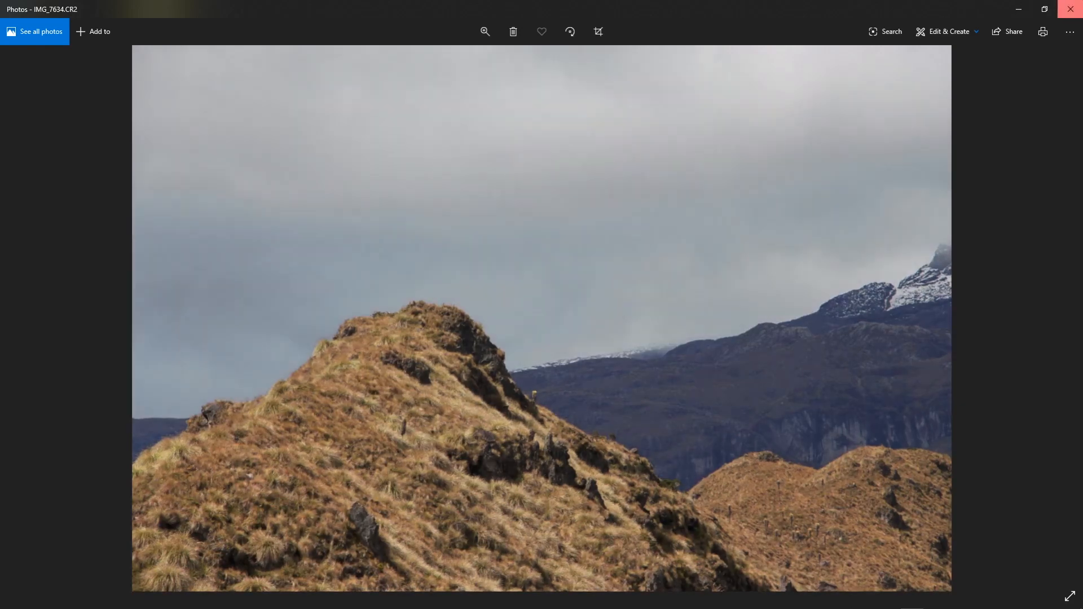
# Close the IMG_7634.CR2 preview, switch to Photoshop and open the Photomerge dialog.
pyautogui.click(1070, 9)
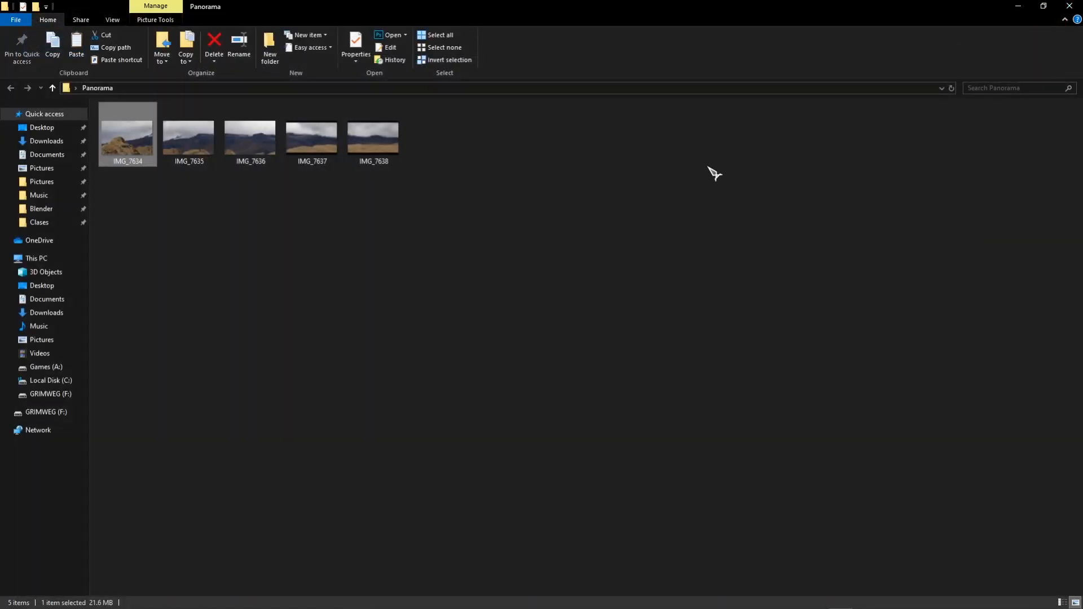
pyautogui.hotkey('alt', 'Tab')
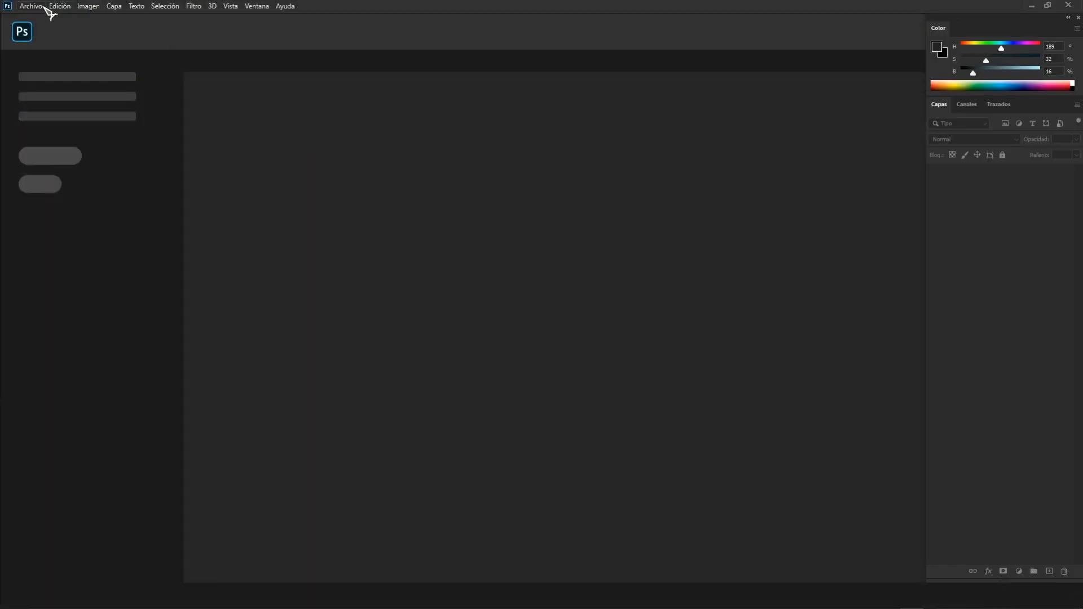
pyautogui.click(33, 7)
pyautogui.moveTo(73, 269)
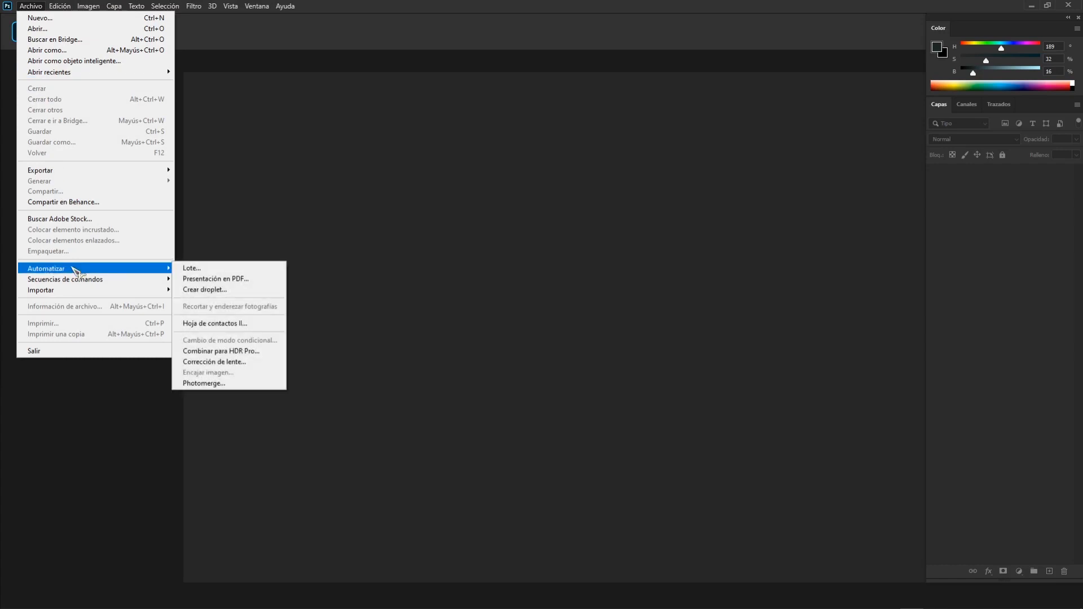
pyautogui.click(204, 384)
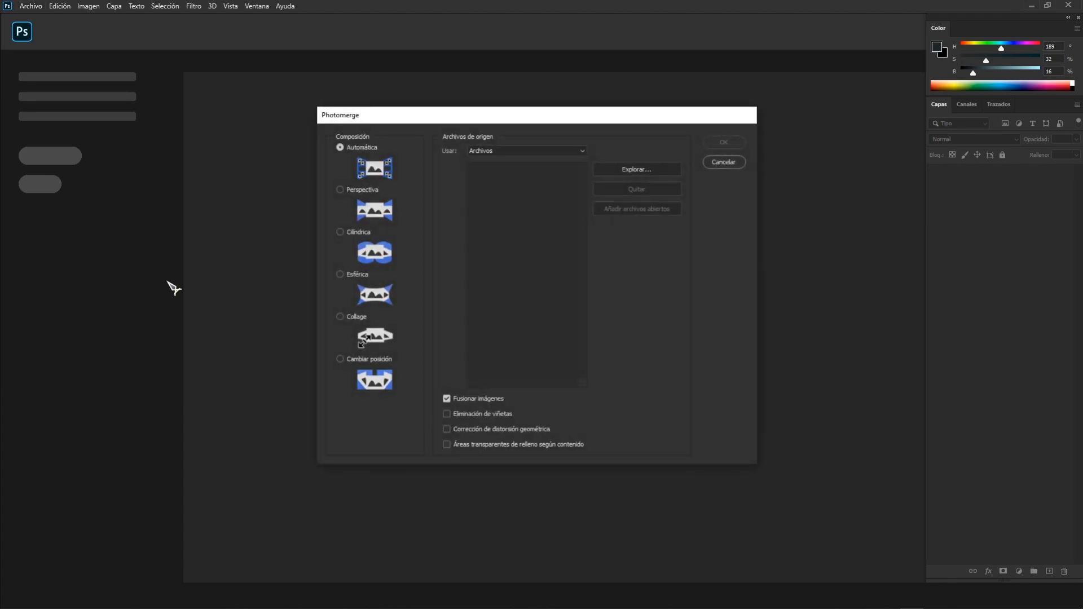
pyautogui.moveTo(533, 129); pyautogui.dragTo(485, 153)
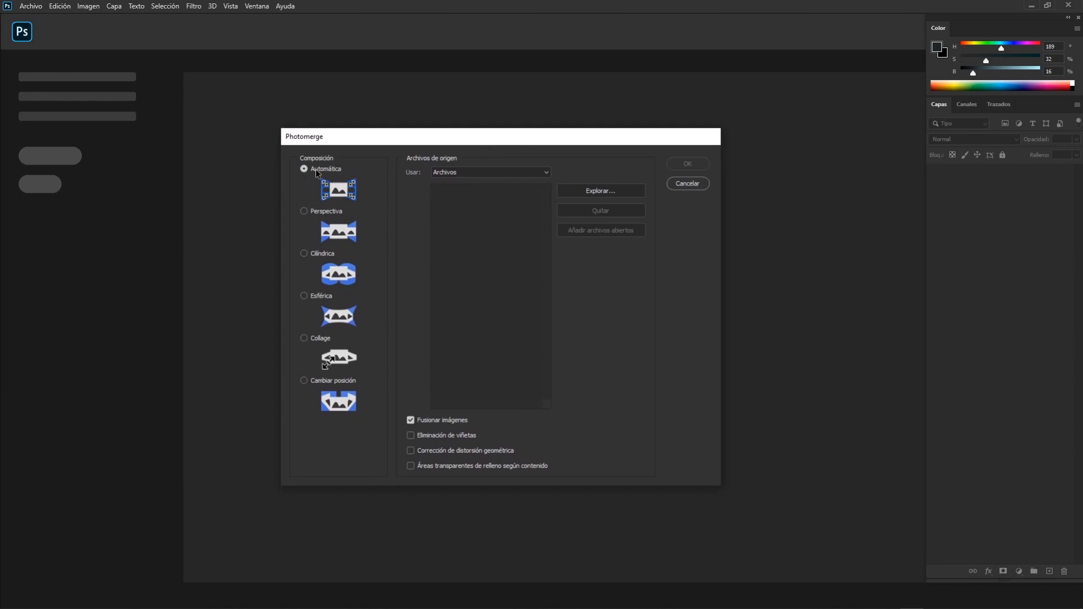
# Load IMG_7634 to IMG_7638 from the desktop Panorama folder as individual source files and run Photomerge with the Automática composition.
pyautogui.click(465, 172)
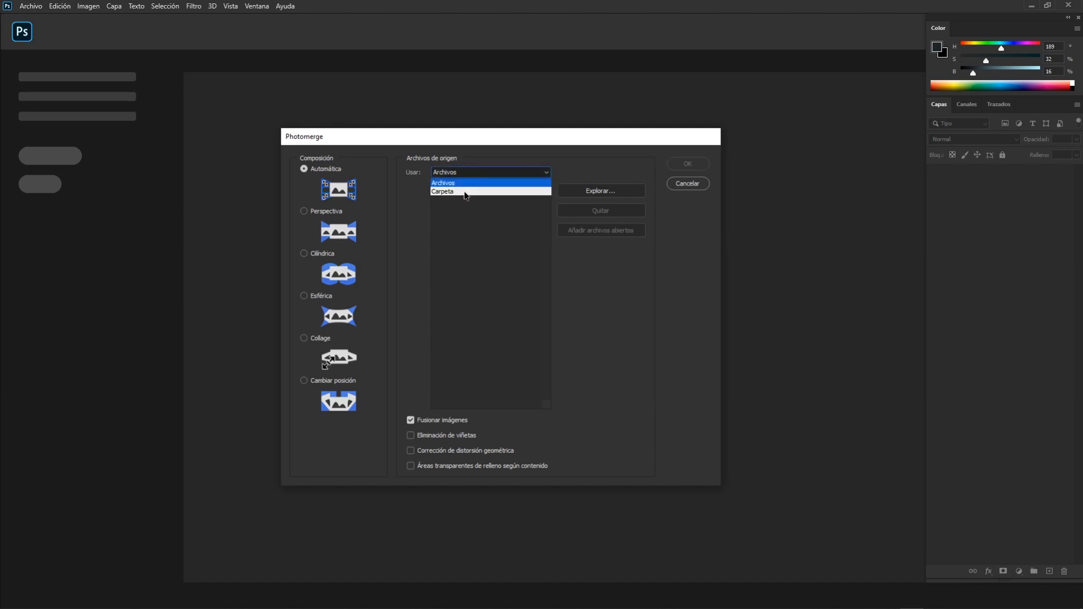
pyautogui.click(466, 173)
pyautogui.click(611, 195)
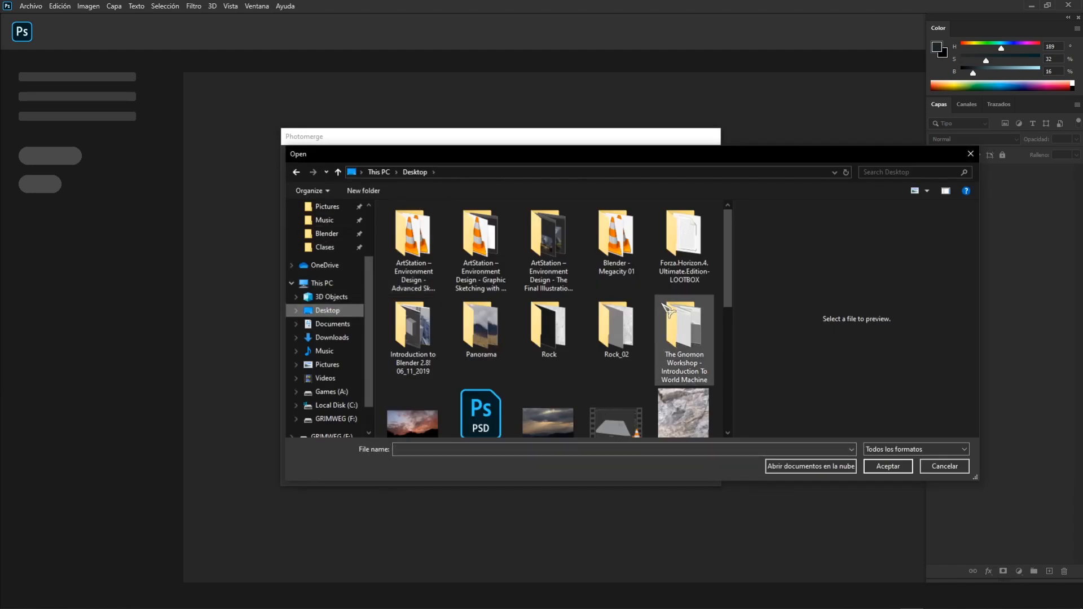
pyautogui.scroll(-1, 549, 330)
pyautogui.scroll(1, 498, 315)
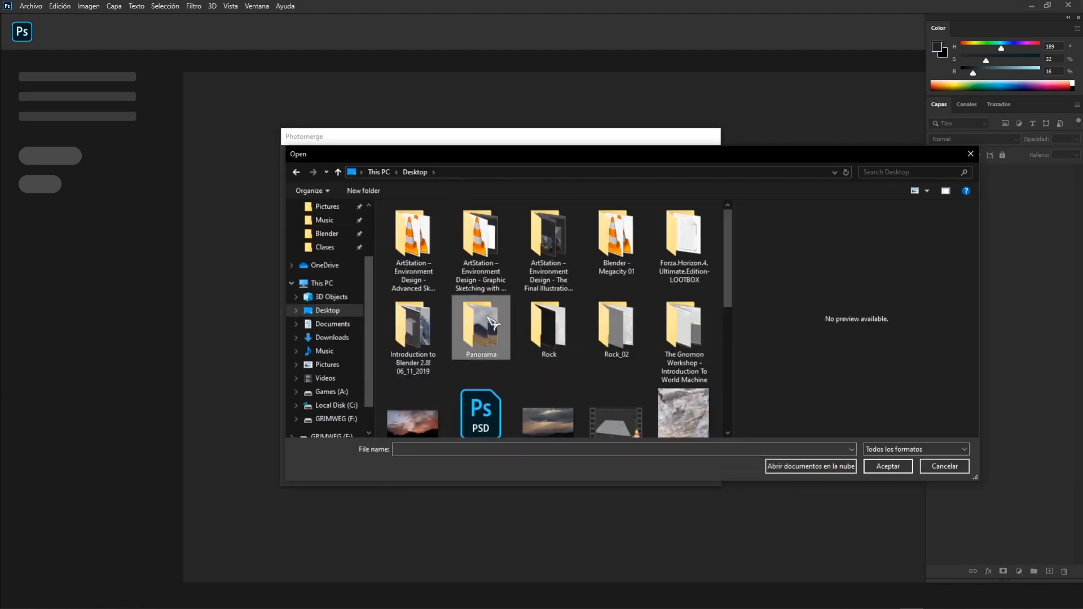
pyautogui.doubleClick(494, 322)
pyautogui.click(420, 259)
pyautogui.keyDown('shift'); pyautogui.click(695, 254); pyautogui.keyUp('shift')
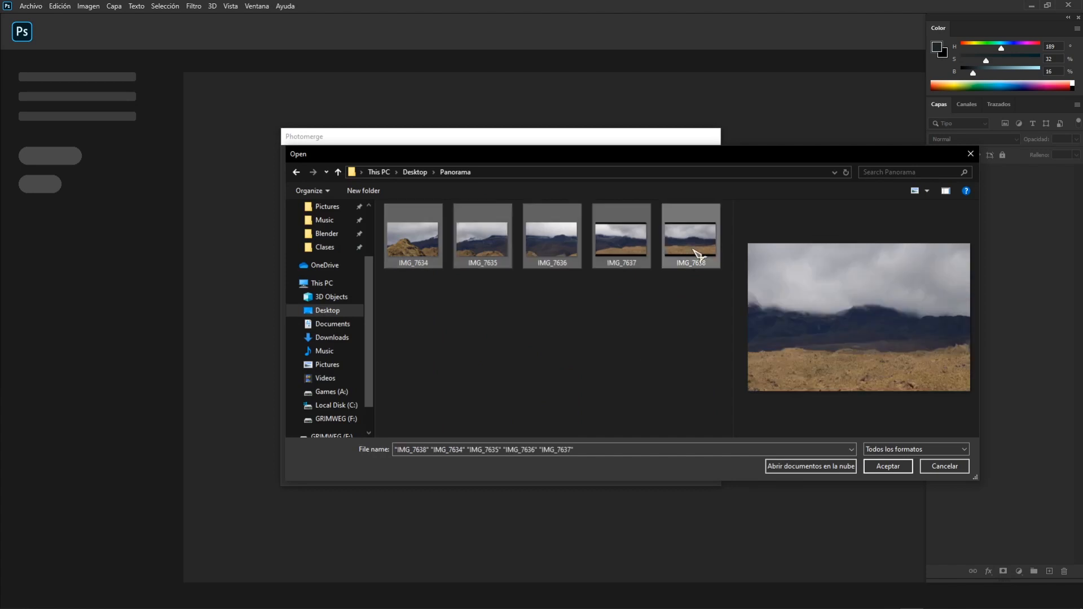
pyautogui.click(895, 468)
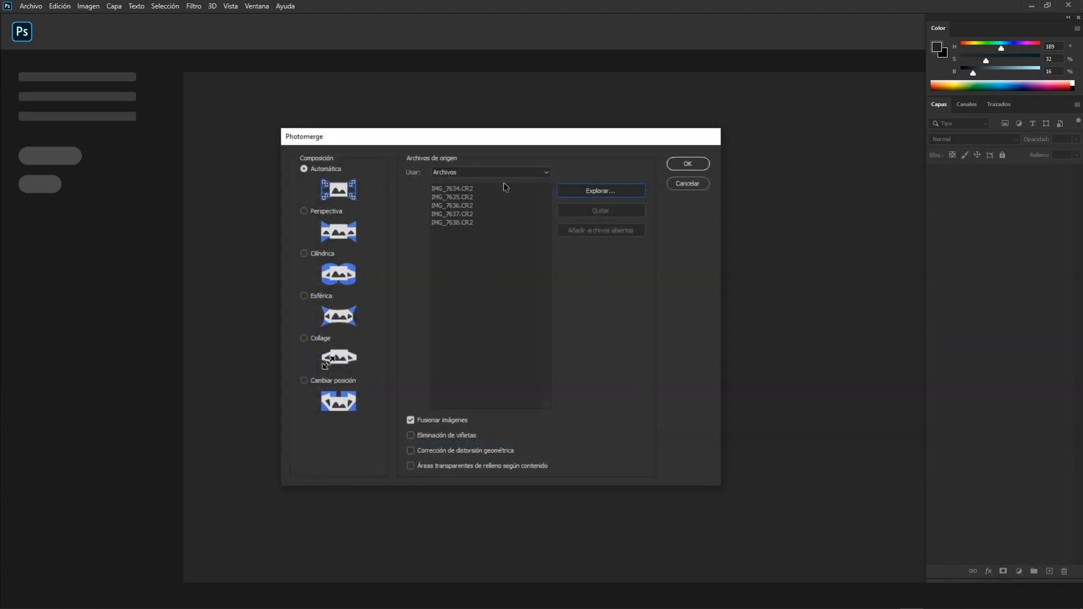
pyautogui.click(689, 164)
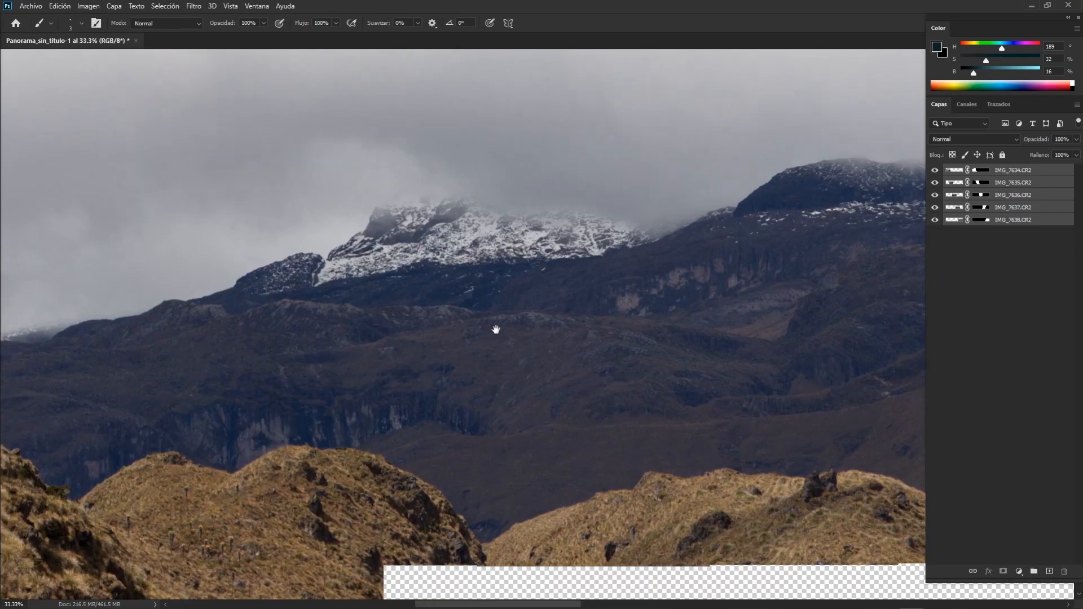
# Examine the merged panorama along its width, including the mountain ridges and the transparent gaps at its edges.
pyautogui.moveTo(496, 329); pyautogui.dragTo(534, 295)
pyautogui.moveTo(699, 367); pyautogui.dragTo(451, 336)
pyautogui.moveTo(630, 465); pyautogui.dragTo(282, 453)
pyautogui.moveTo(810, 458); pyautogui.dragTo(397, 488)
pyautogui.moveTo(682, 415); pyautogui.dragTo(305, 449)
pyautogui.moveTo(449, 444); pyautogui.dragTo(237, 433)
pyautogui.moveTo(579, 311); pyautogui.dragTo(634, 448)
pyautogui.hotkey('ctrl', '-')
pyautogui.hotkey('ctrl', '-')
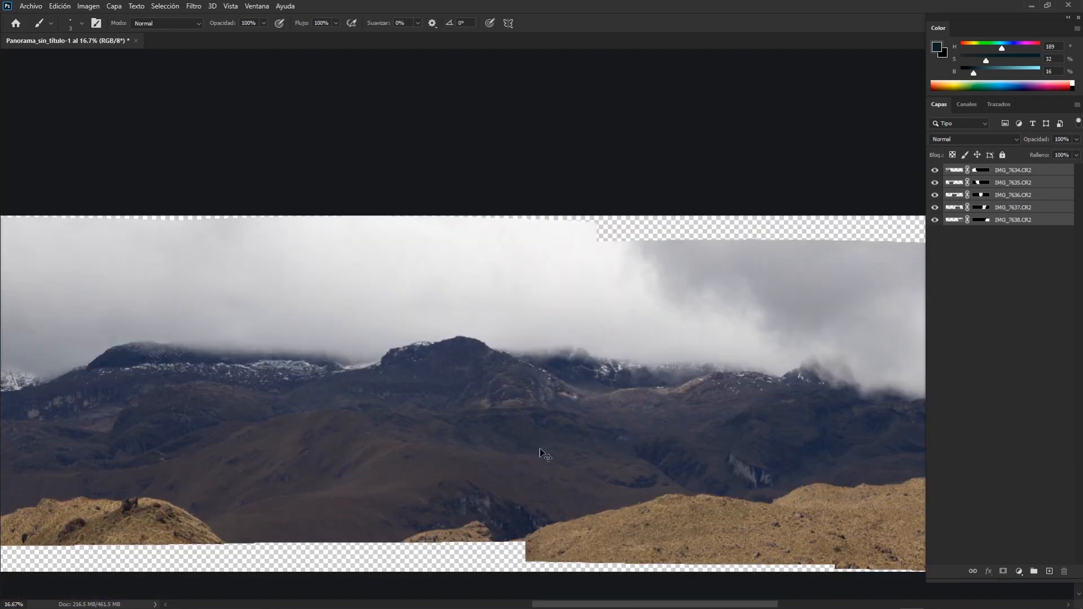
pyautogui.hotkey('ctrl', '-')
pyautogui.hotkey('ctrl', '-')
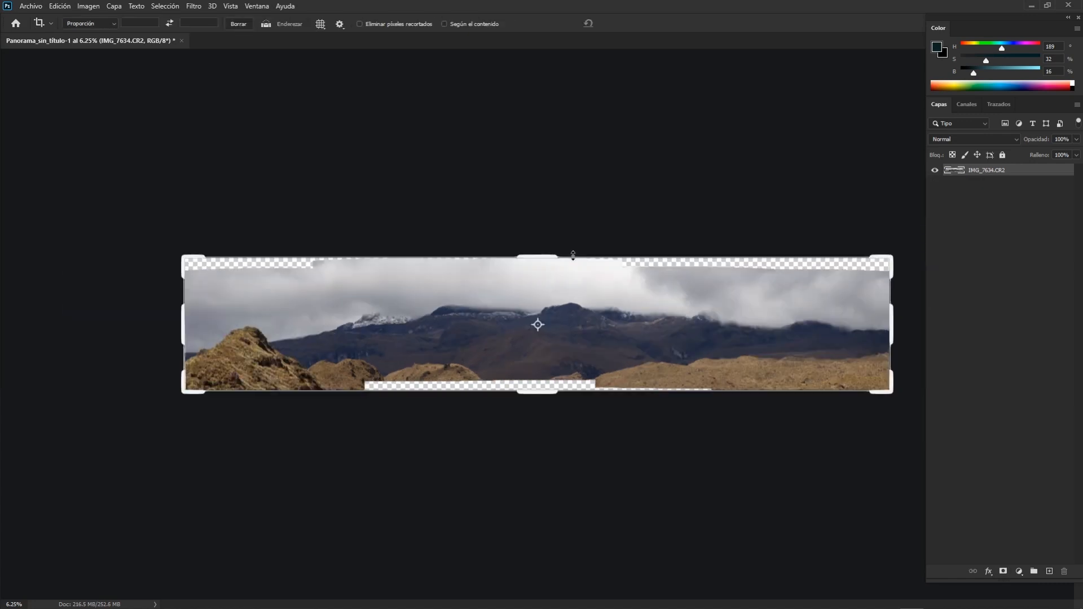
# Crop the panorama to cut off the transparent strips along the upper and lower edges and trim its right end.
pyautogui.hotkey('ctrl', '+')
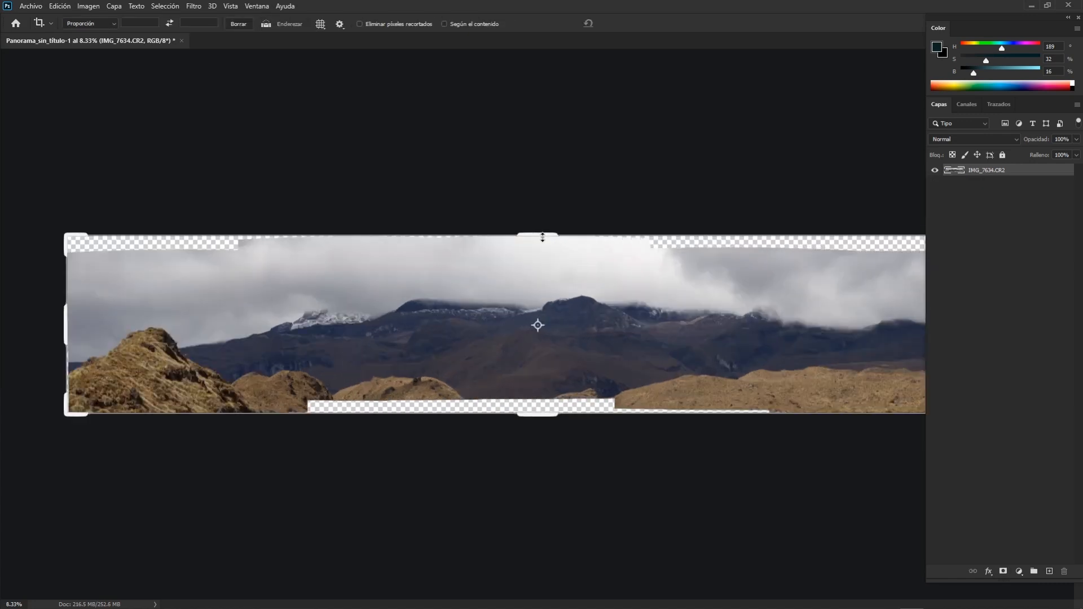
pyautogui.moveTo(542, 238); pyautogui.dragTo(555, 256)
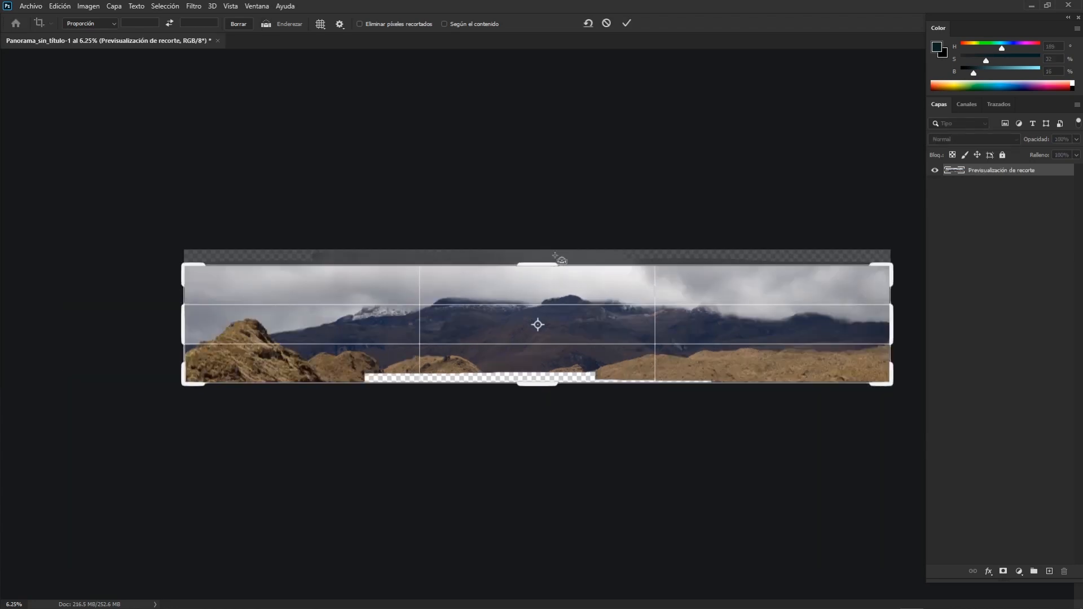
pyautogui.moveTo(528, 385); pyautogui.dragTo(530, 378)
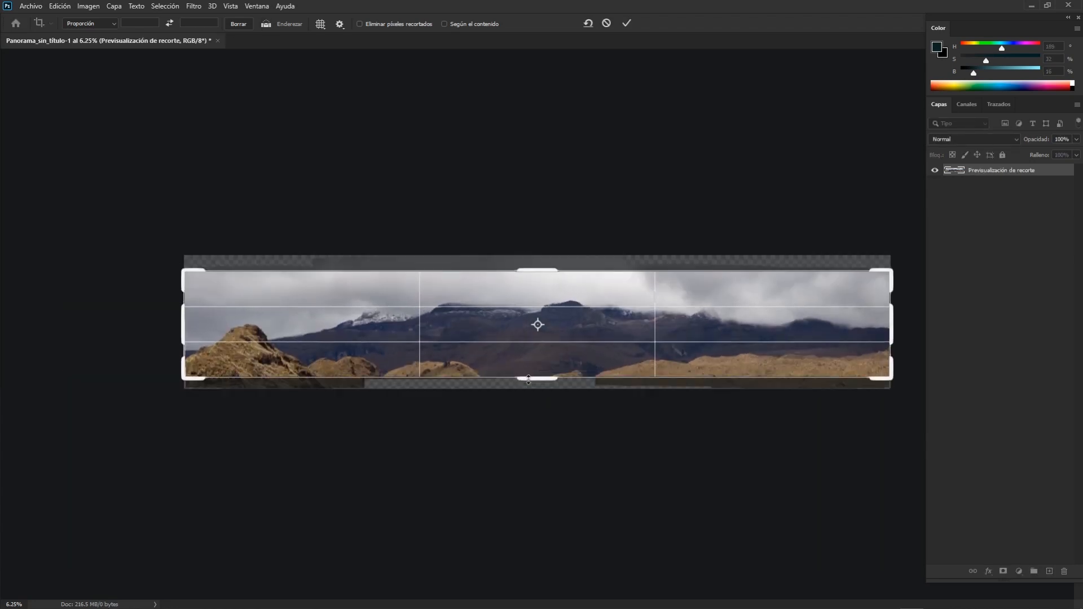
pyautogui.hotkey('ctrl', '-')
pyautogui.moveTo(887, 326); pyautogui.dragTo(852, 330)
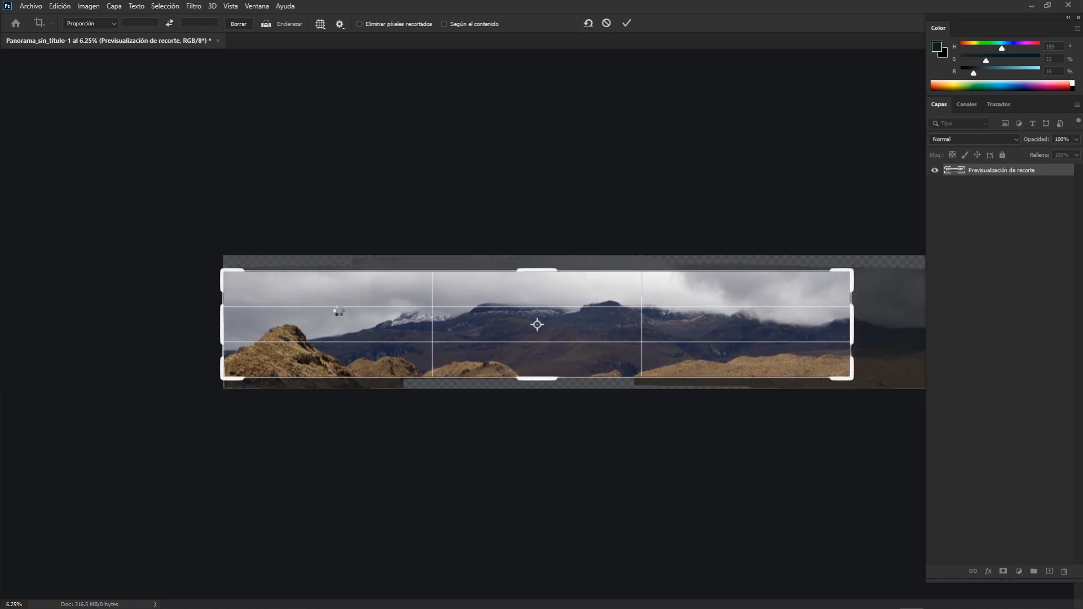
pyautogui.press('Return')
# Crop off the thin transparent strip along the panorama's left edge.
pyautogui.hotkey('ctrl', '0')
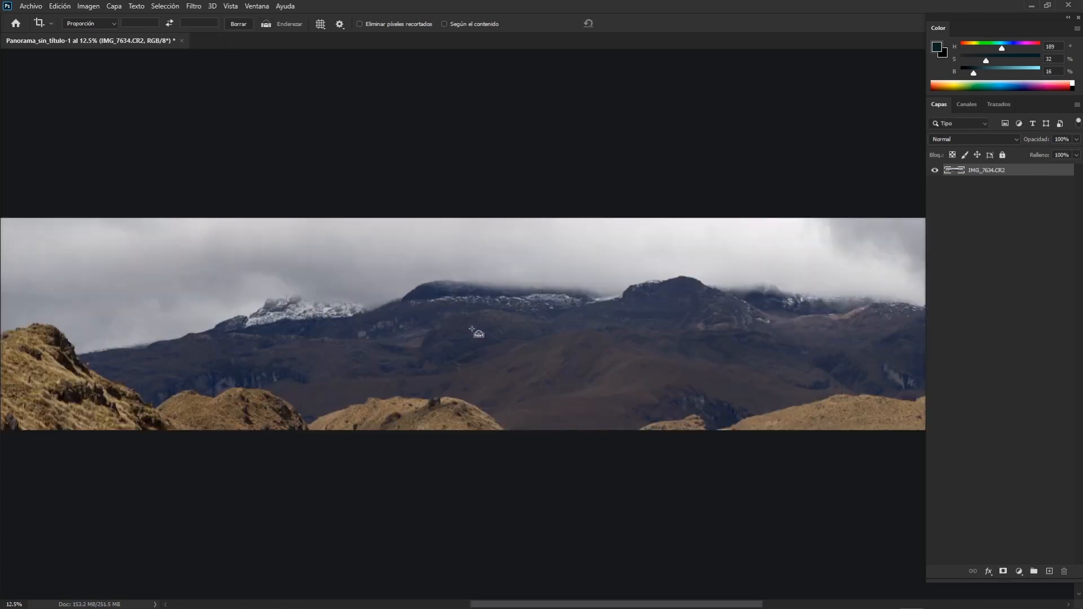
pyautogui.hotkey('ctrl', '-')
pyautogui.hotkey('ctrl', '+')
pyautogui.hotkey('ctrl', '+')
pyautogui.moveTo(35, 323); pyautogui.dragTo(496, 298)
pyautogui.hotkey('ctrl', '+')
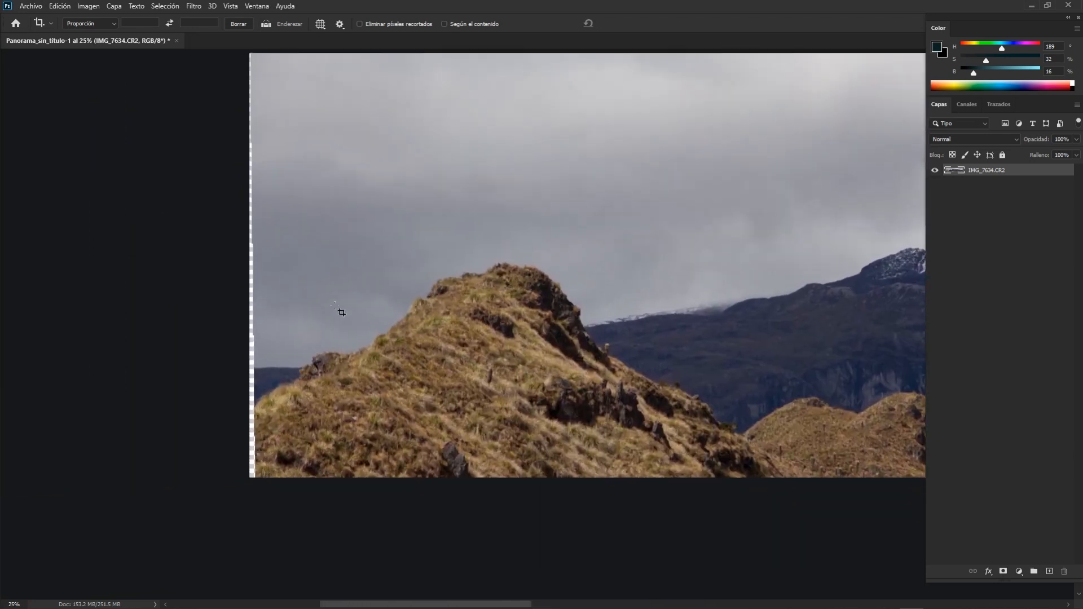
pyautogui.click(257, 259)
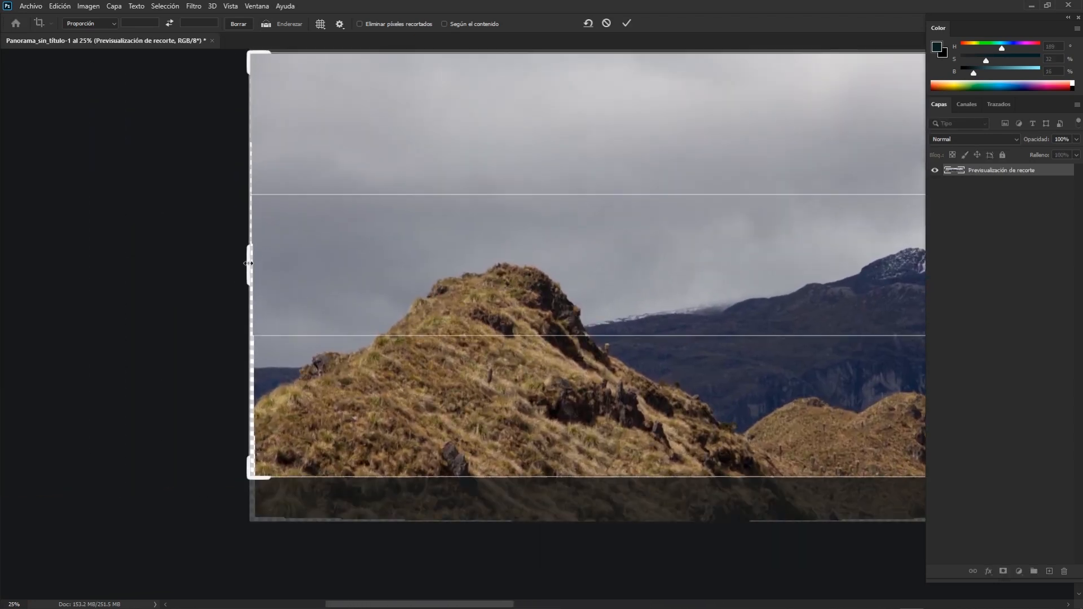
pyautogui.moveTo(253, 262); pyautogui.dragTo(253, 265)
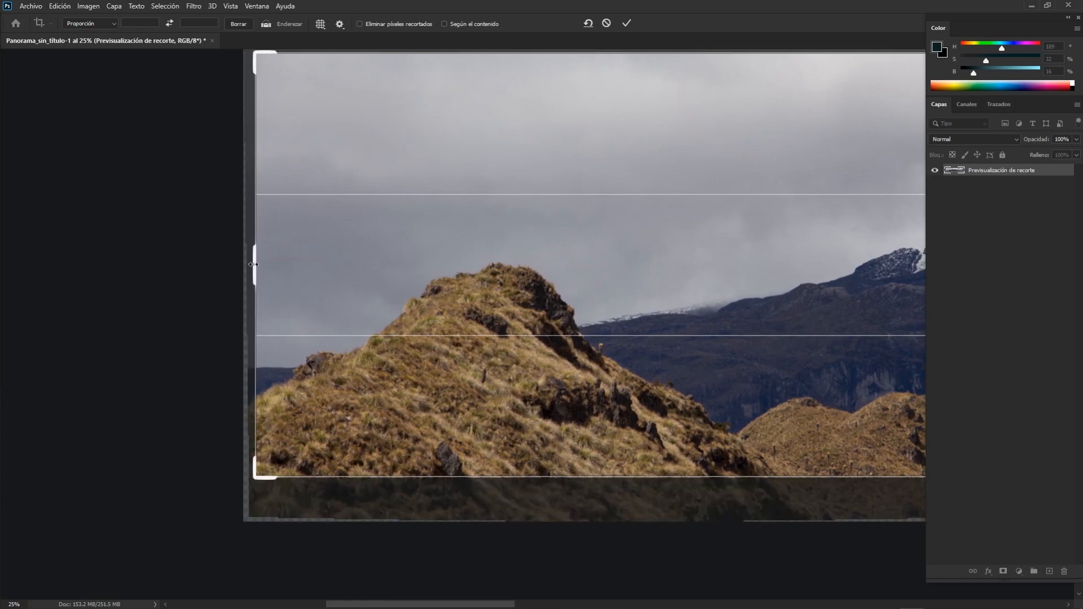
pyautogui.press('Return')
pyautogui.hotkey('ctrl', '-')
pyautogui.hotkey('ctrl', '-')
pyautogui.hotkey('ctrl', '-')
pyautogui.hotkey('ctrl', '-')
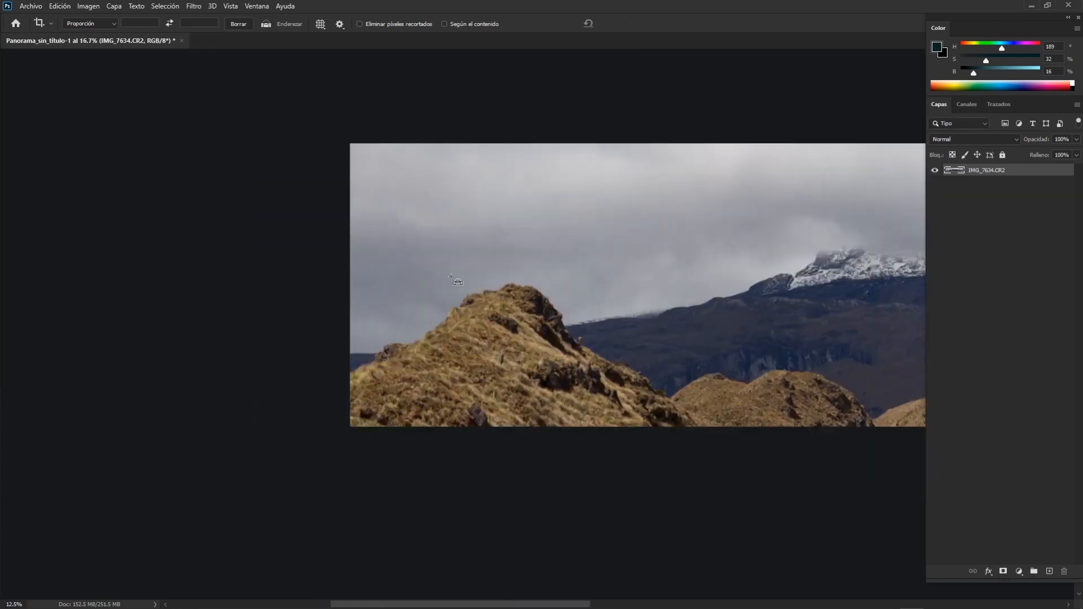
pyautogui.hotkey('ctrl', '+')
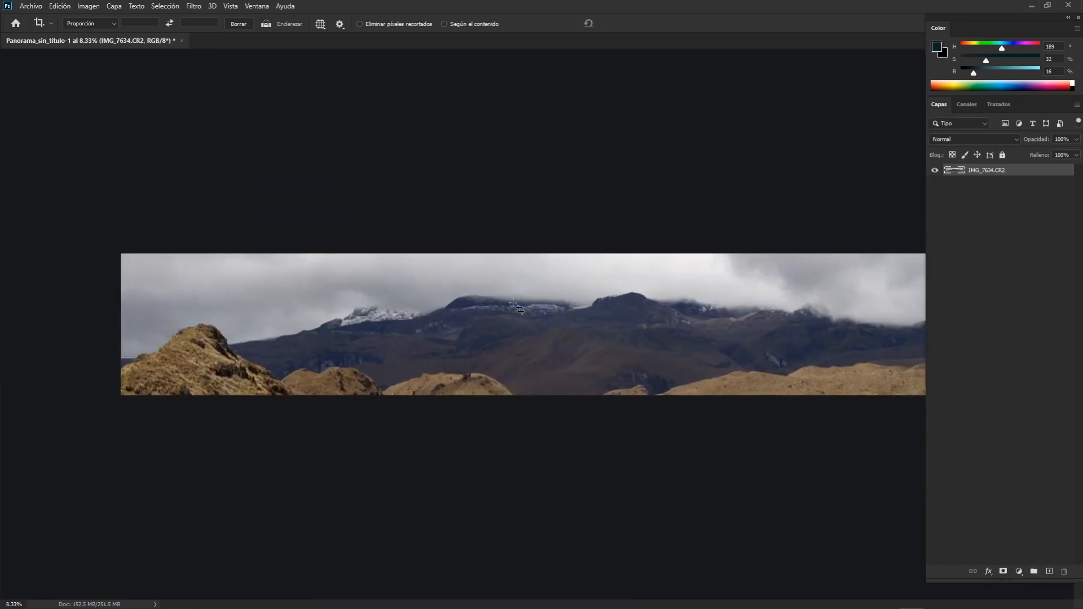
pyautogui.hotkey('ctrl', '+')
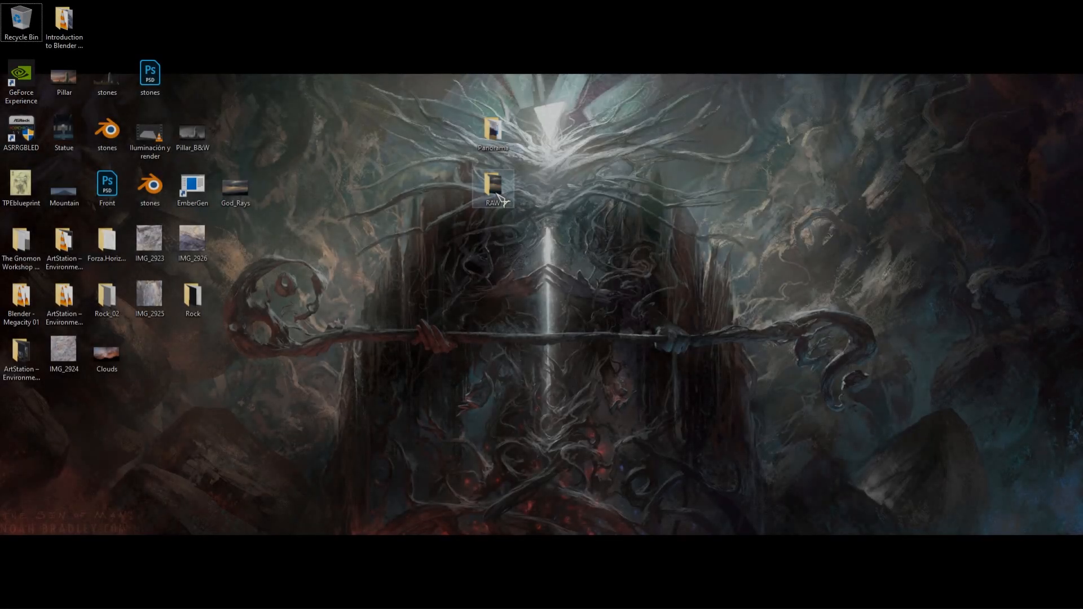
# Open the RAW folder on the desktop and check the file type in the properties of IMG_8015.
pyautogui.doubleClick(502, 200)
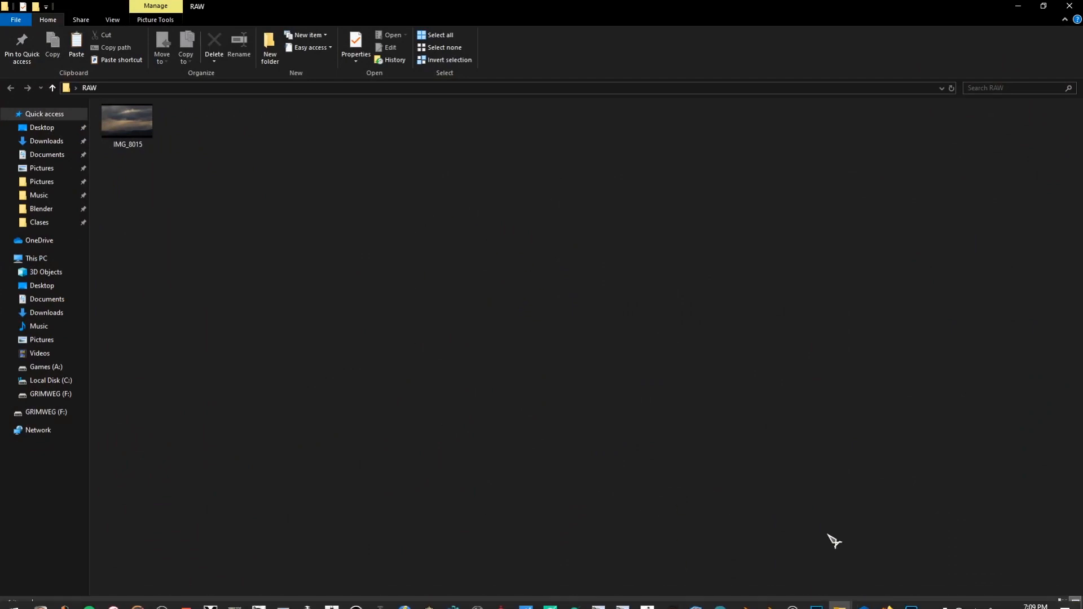
pyautogui.moveTo(123, 150)
pyautogui.rightClick(129, 131)
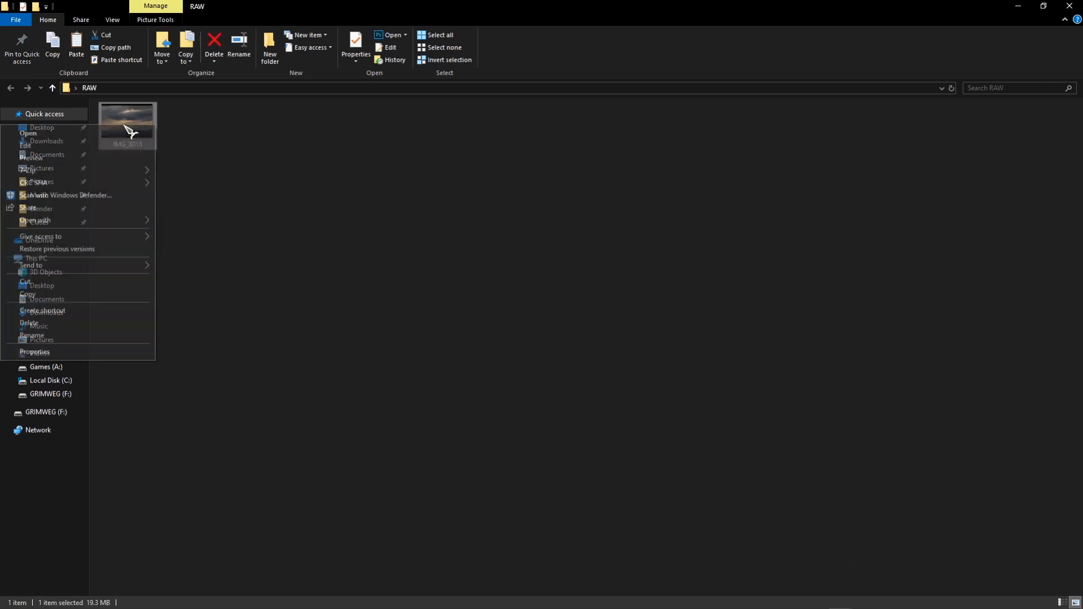
pyautogui.click(92, 353)
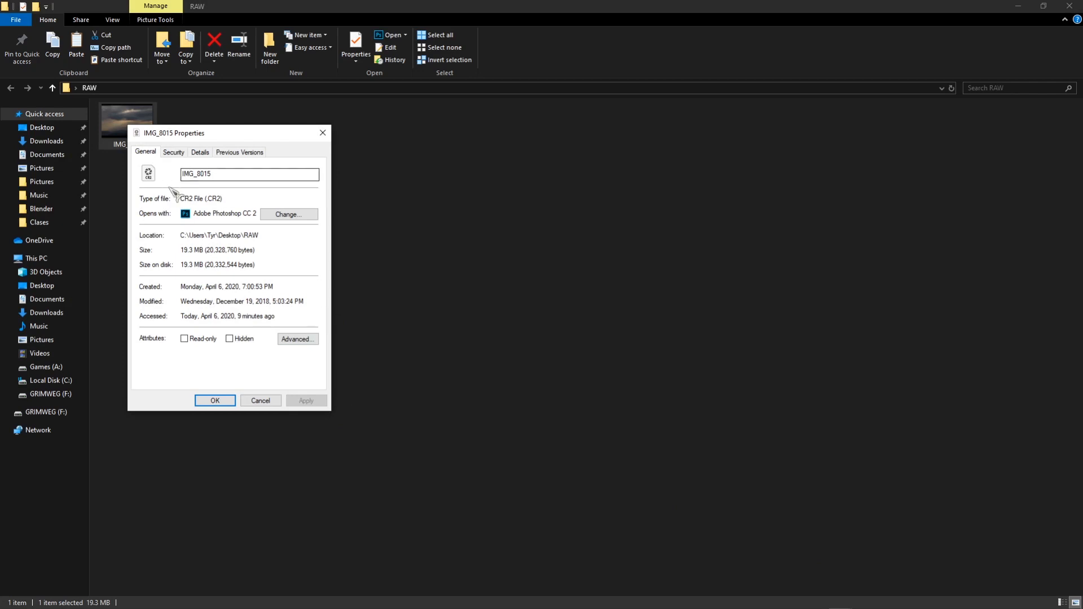
pyautogui.moveTo(225, 202); pyautogui.dragTo(188, 198)
pyautogui.click(186, 201)
pyautogui.click(200, 204)
# Review the camera and exposure details of IMG_8015 and close its properties.
pyautogui.click(200, 152)
pyautogui.click(228, 247)
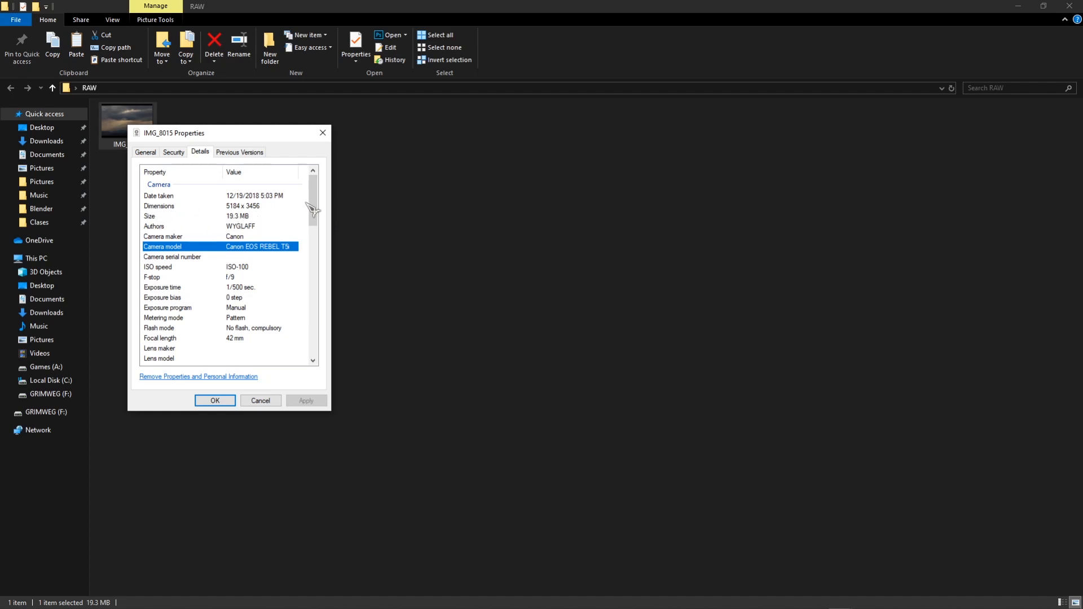
pyautogui.scroll(-2, 293, 215)
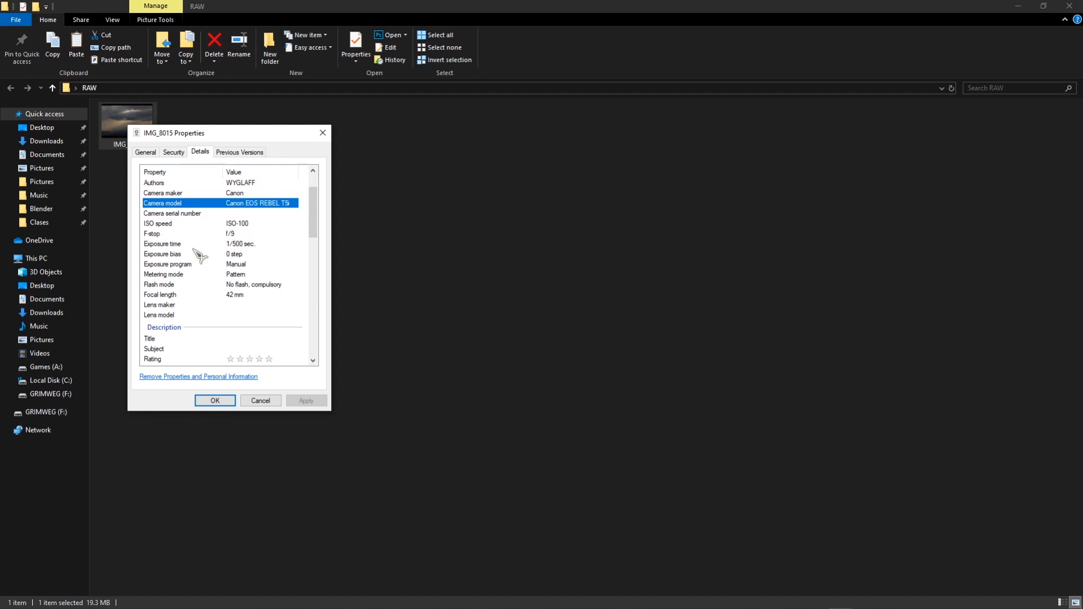
pyautogui.click(228, 400)
# Open the raw photo IMG_8015 with Adobe Photoshop 2020.
pyautogui.click(204, 209)
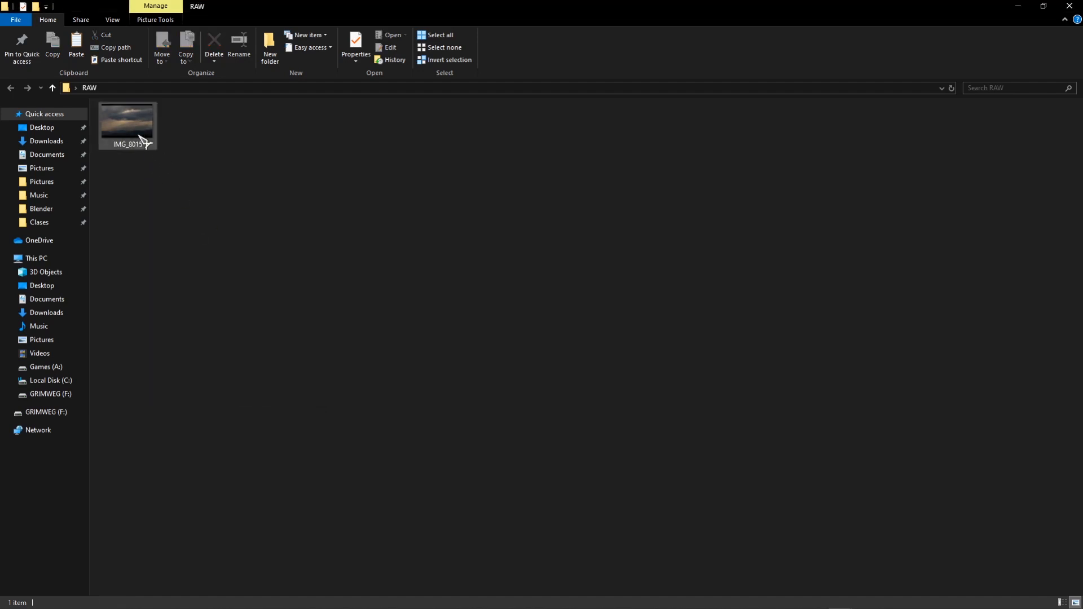
pyautogui.click(144, 139)
pyautogui.click(206, 210)
pyautogui.click(136, 133)
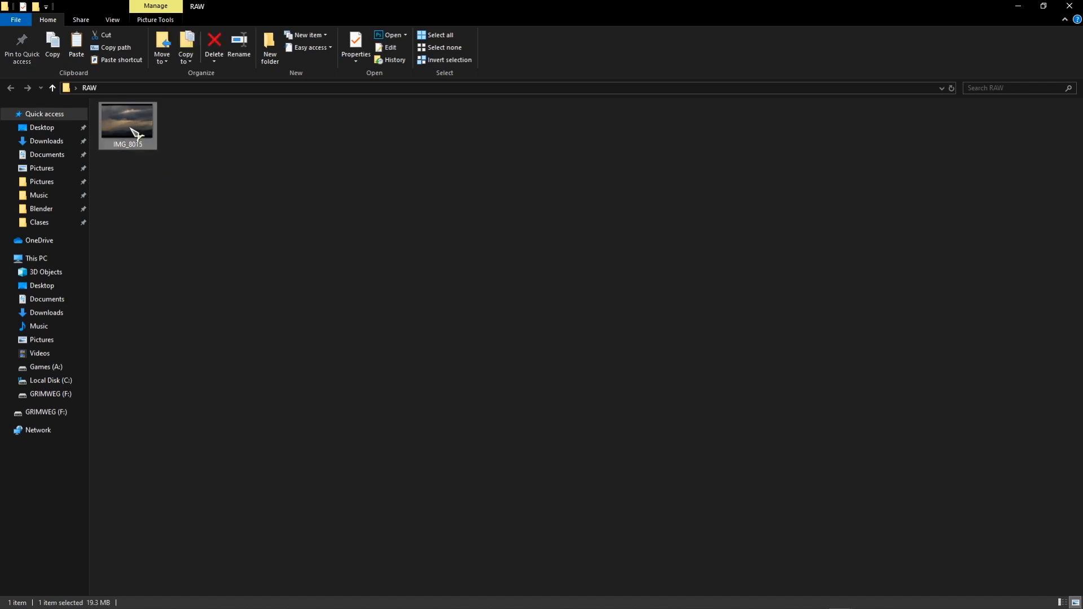
pyautogui.rightClick(135, 134)
pyautogui.moveTo(155, 228)
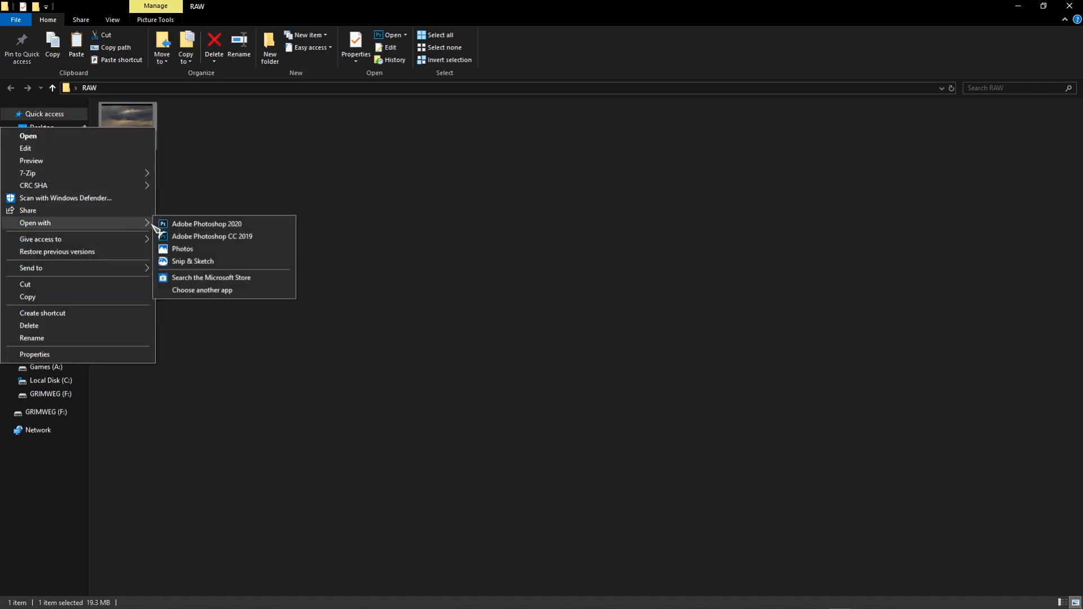
pyautogui.click(265, 224)
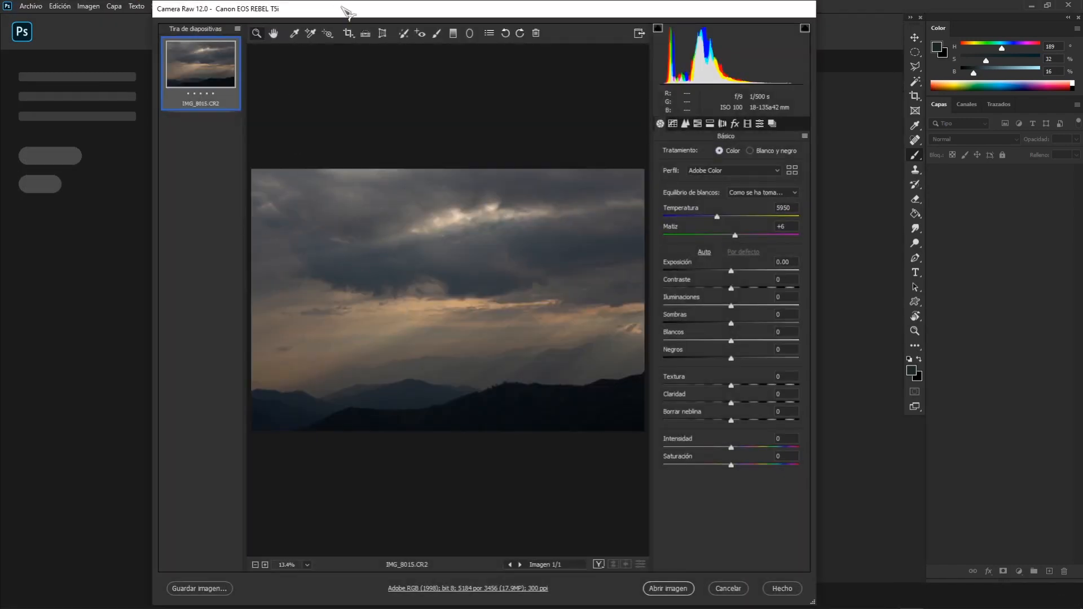
# Reposition the Camera Raw window and turn on the shadow clipping warning in the histogram.
pyautogui.moveTo(342, 14); pyautogui.dragTo(335, 24)
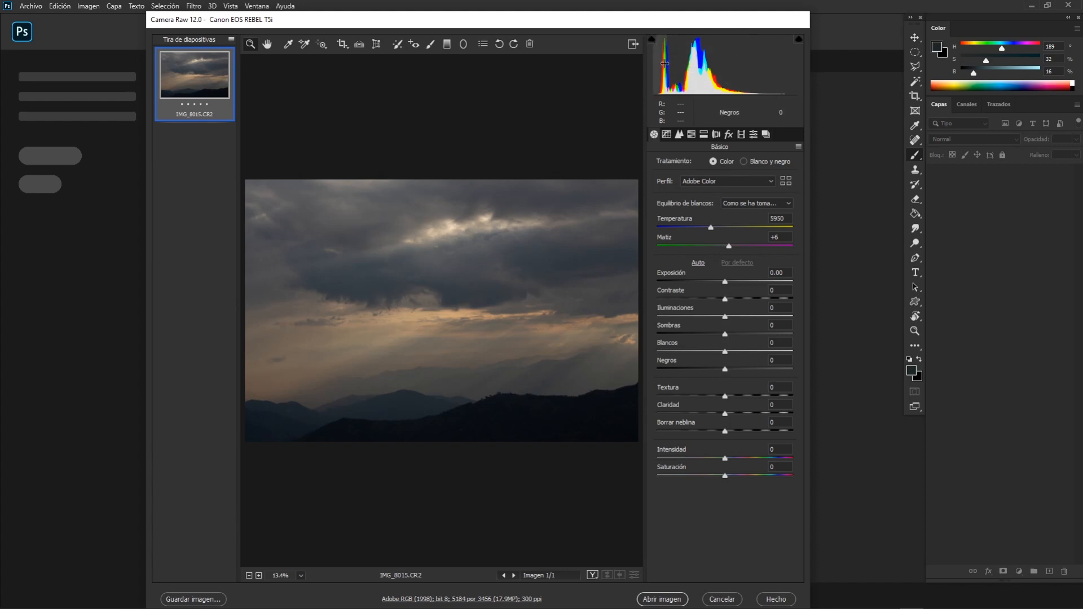
pyautogui.click(652, 39)
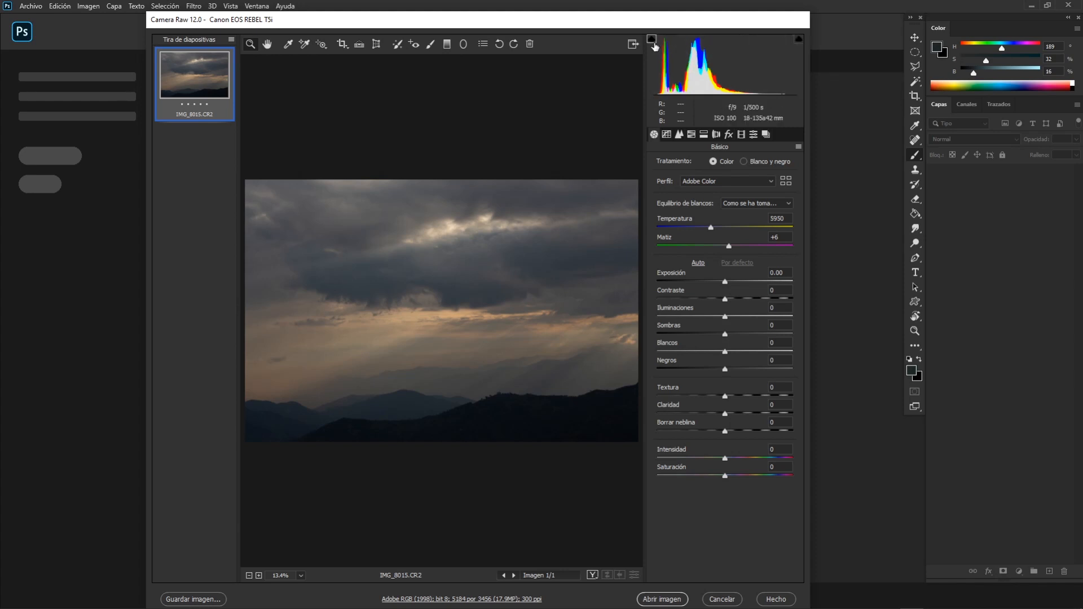
# Turn on the highlight clipping warning in the histogram.
pyautogui.click(799, 39)
# Test the clipping warnings with Whites at +100 and Blacks at -100, and reset both values to 0.
pyautogui.moveTo(725, 354); pyautogui.dragTo(777, 356)
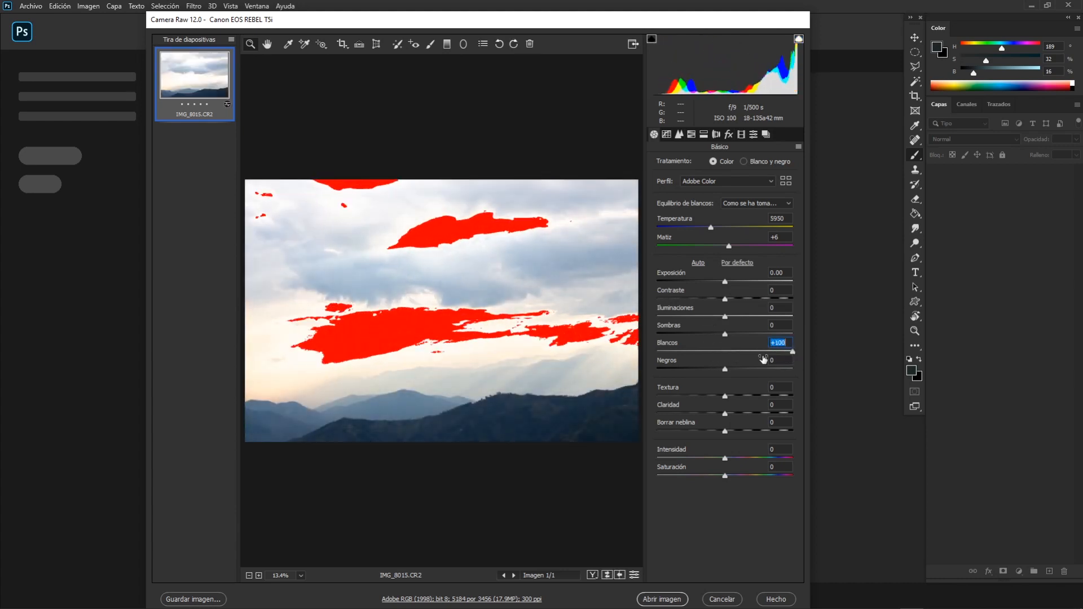
pyautogui.moveTo(724, 369); pyautogui.dragTo(658, 370)
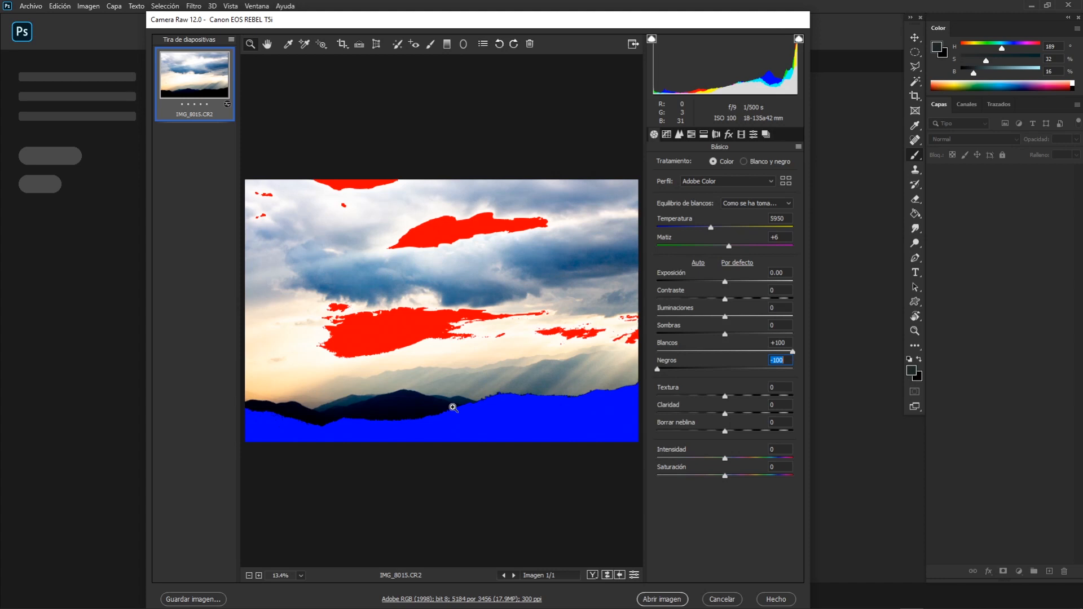
pyautogui.doubleClick(658, 370)
pyautogui.doubleClick(793, 352)
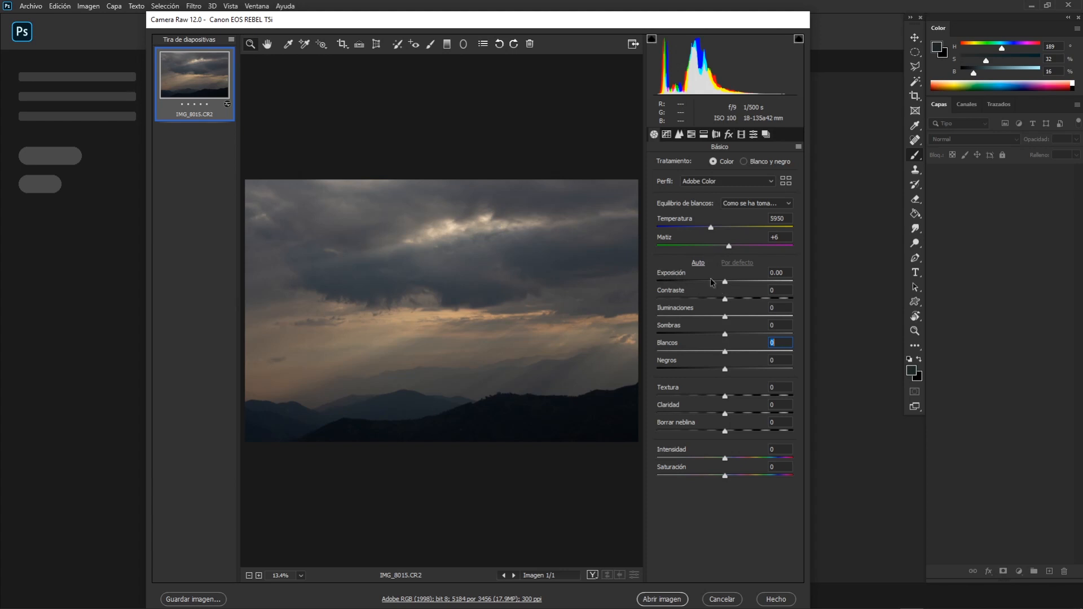
# Raise the photo's Exposure to +0.70.
pyautogui.moveTo(725, 282); pyautogui.dragTo(737, 285)
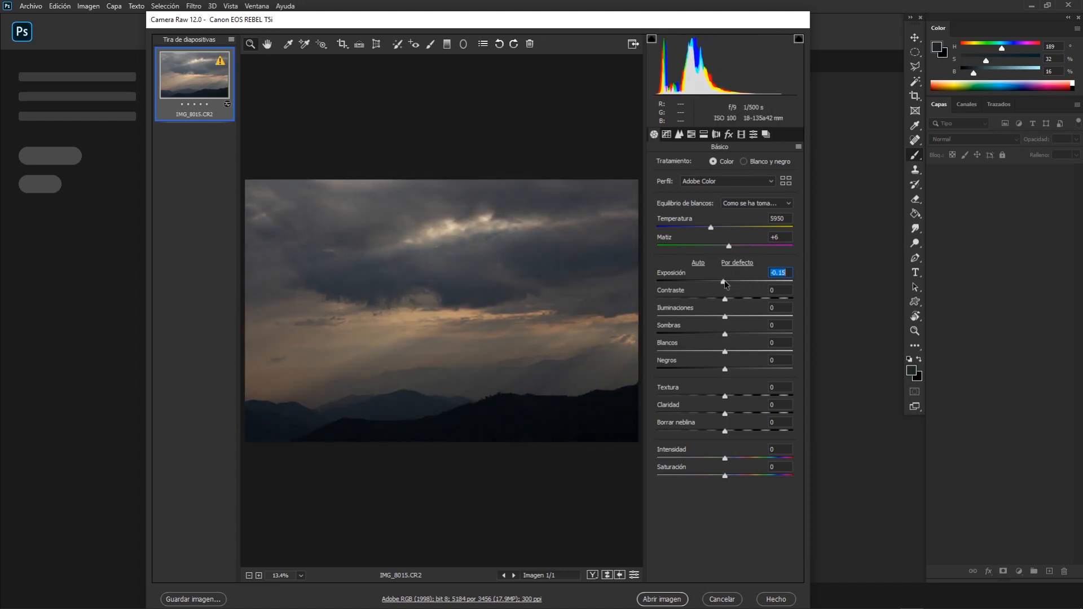
pyautogui.moveTo(735, 282); pyautogui.dragTo(733, 282)
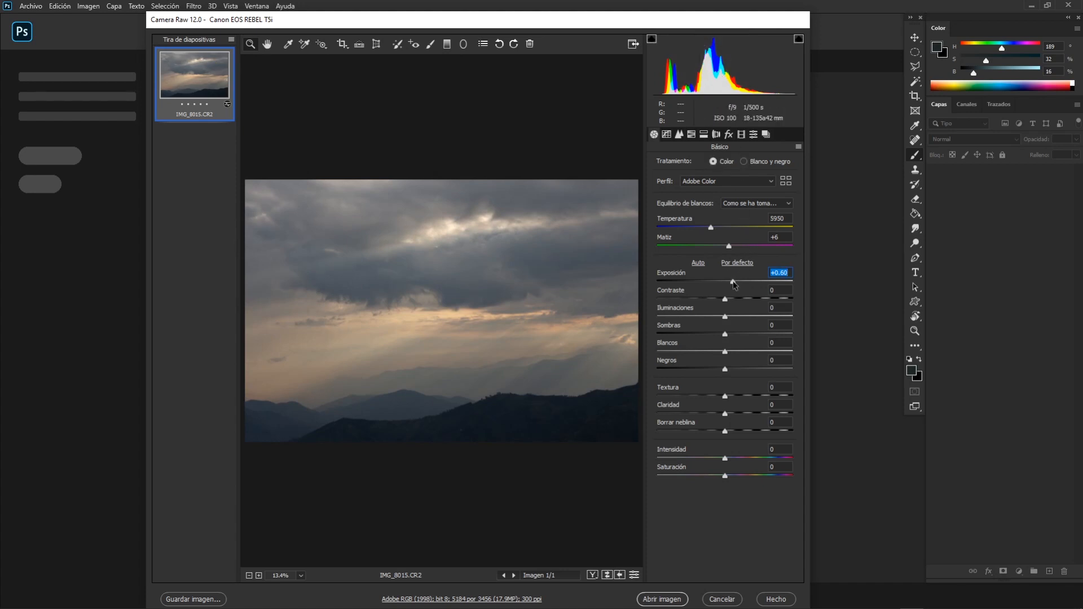
pyautogui.moveTo(734, 284); pyautogui.dragTo(728, 279)
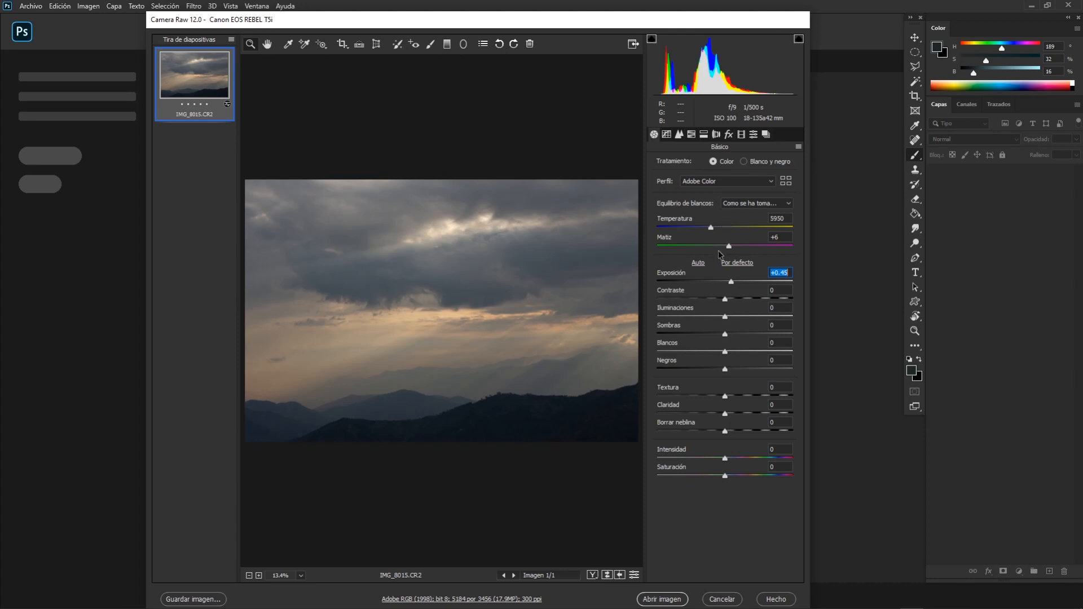
pyautogui.moveTo(735, 285)
pyautogui.mouseDown()
pyautogui.moveTo(717, 286)
pyautogui.moveTo(736, 282)
pyautogui.mouseUp()
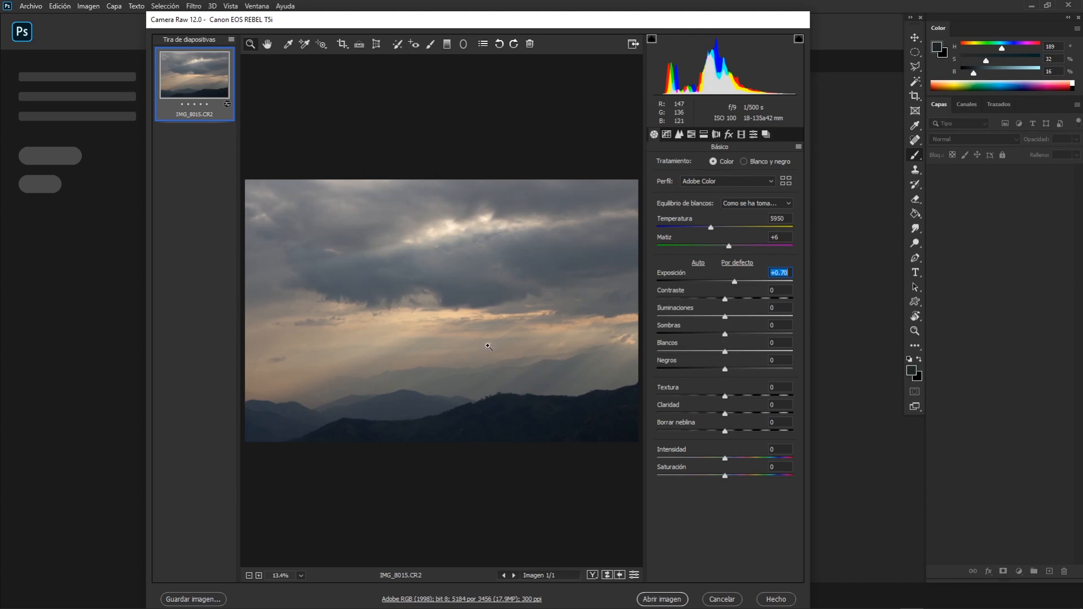
# Try Contrast at +83 and at -21 while checking the dark hillside up close.
pyautogui.moveTo(724, 303); pyautogui.dragTo(780, 300)
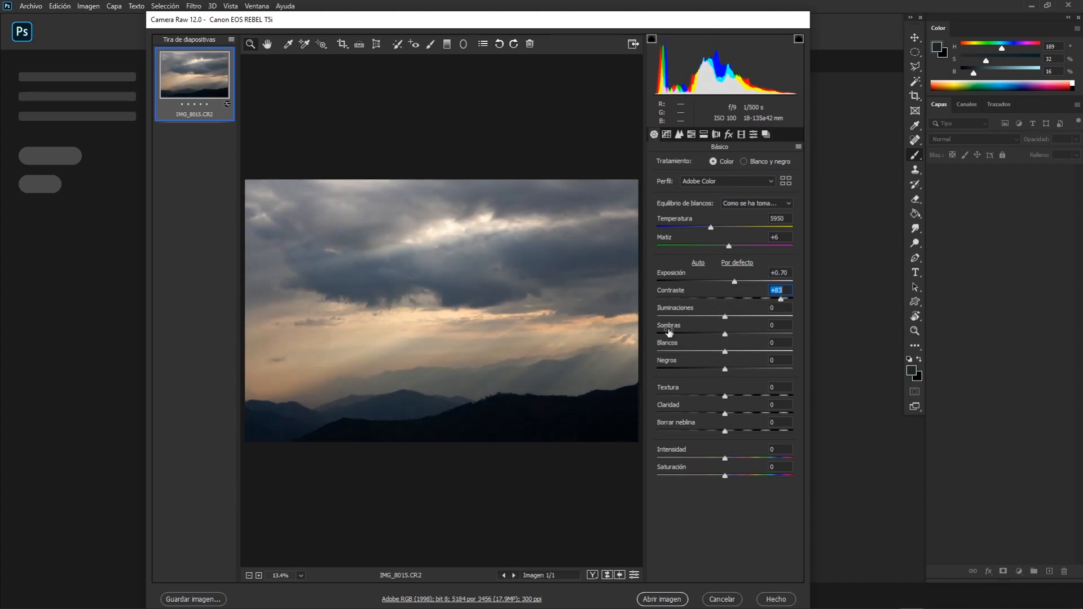
pyautogui.moveTo(509, 397); pyautogui.dragTo(636, 273)
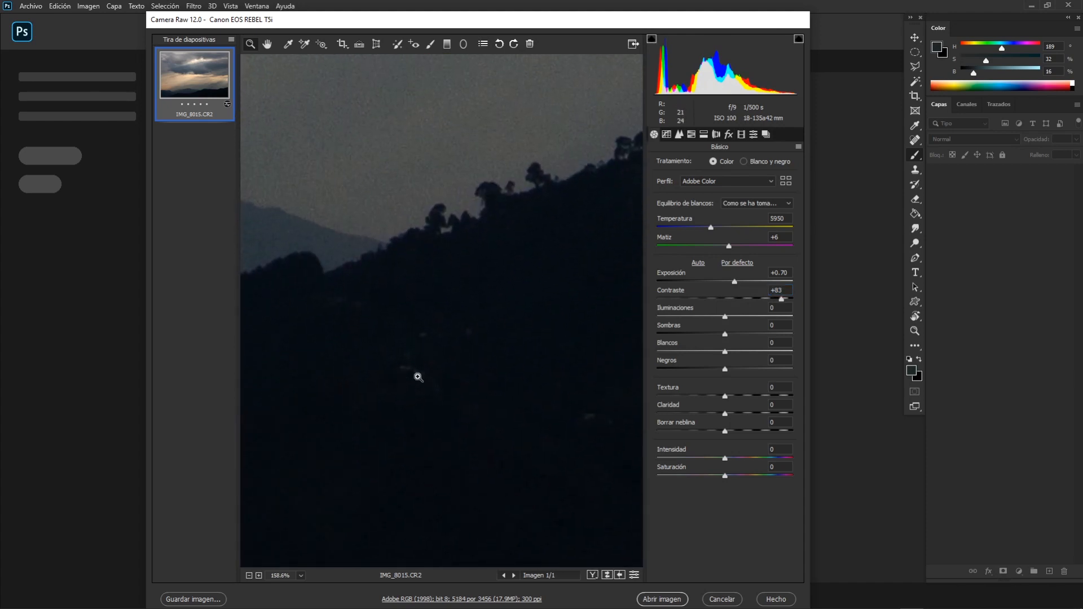
pyautogui.moveTo(773, 300); pyautogui.dragTo(710, 299)
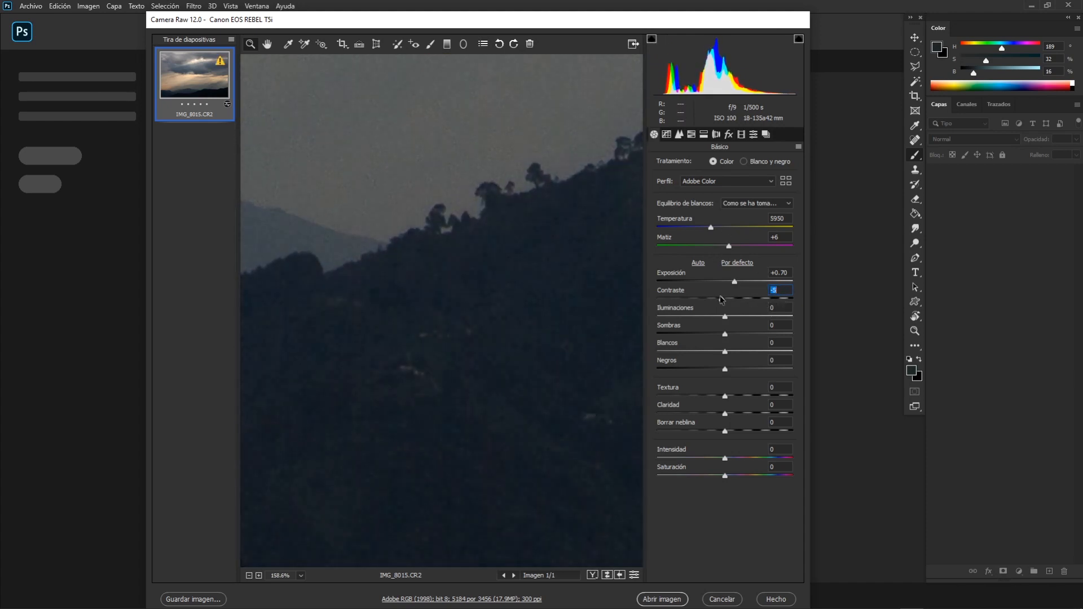
# Examine the tonal detail of the dark hills and the distant mountains at several magnifications.
pyautogui.moveTo(615, 319); pyautogui.dragTo(570, 360)
pyautogui.scroll(-5, 493, 345)
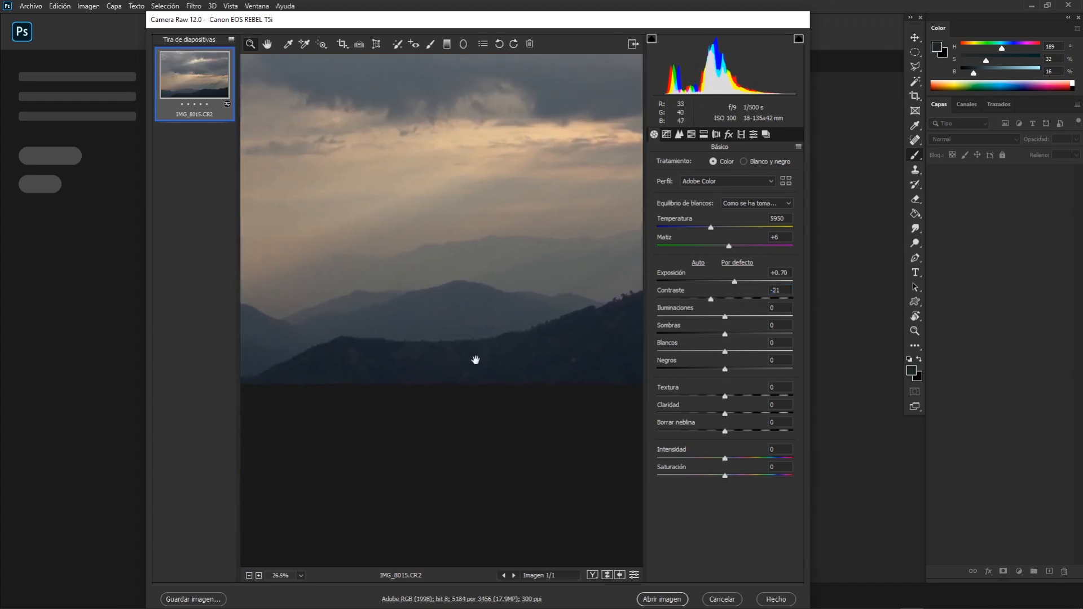
pyautogui.moveTo(476, 360); pyautogui.dragTo(578, 344)
pyautogui.scroll(5, 459, 344)
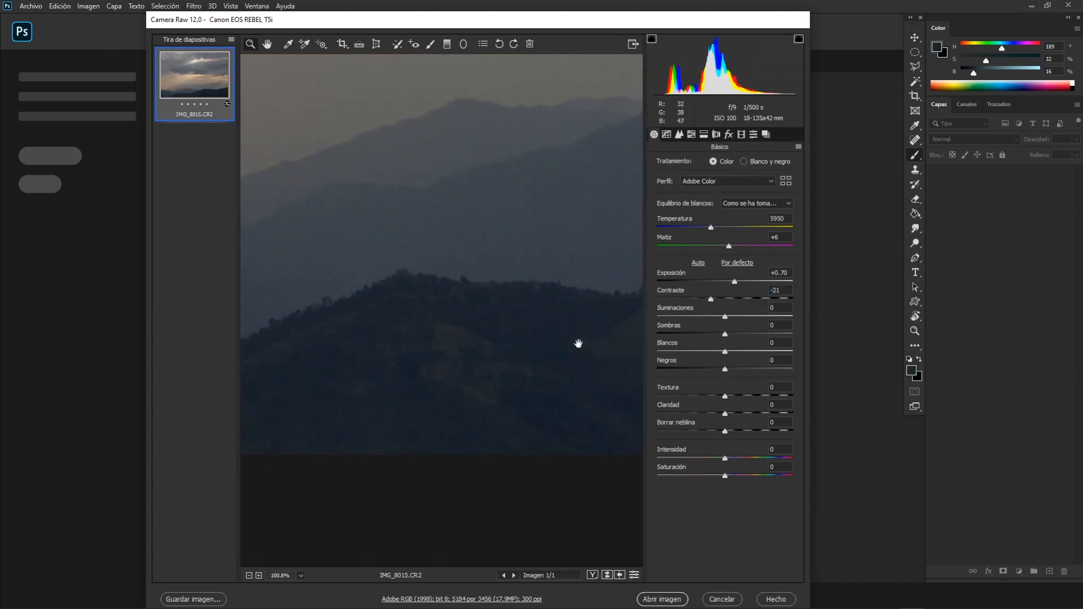
pyautogui.scroll(-10, 539, 343)
pyautogui.scroll(8, 479, 361)
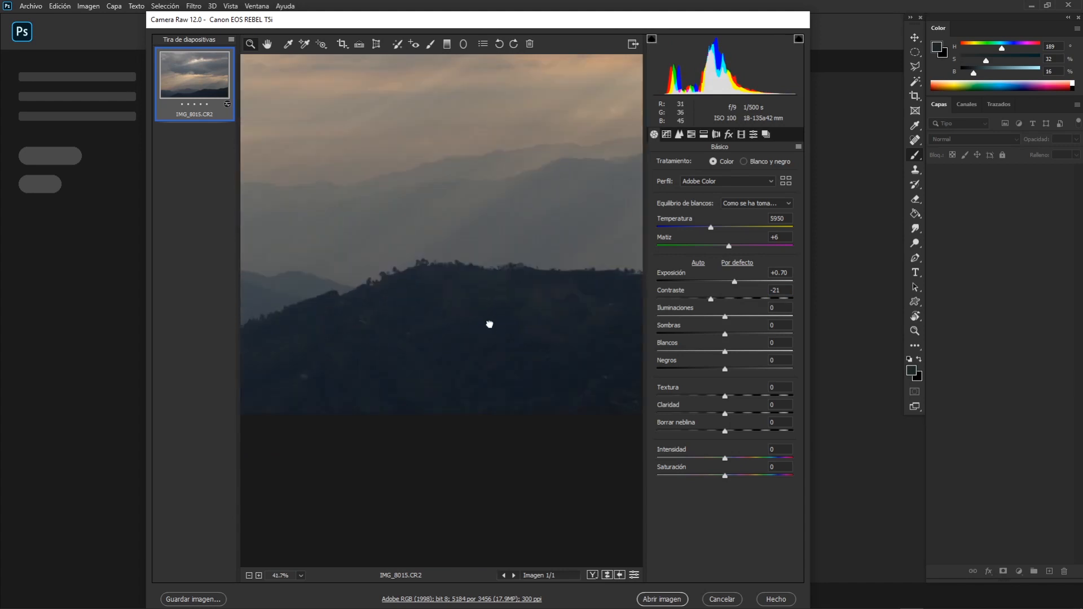
pyautogui.scroll(-2, 482, 367)
pyautogui.moveTo(478, 355); pyautogui.dragTo(510, 350)
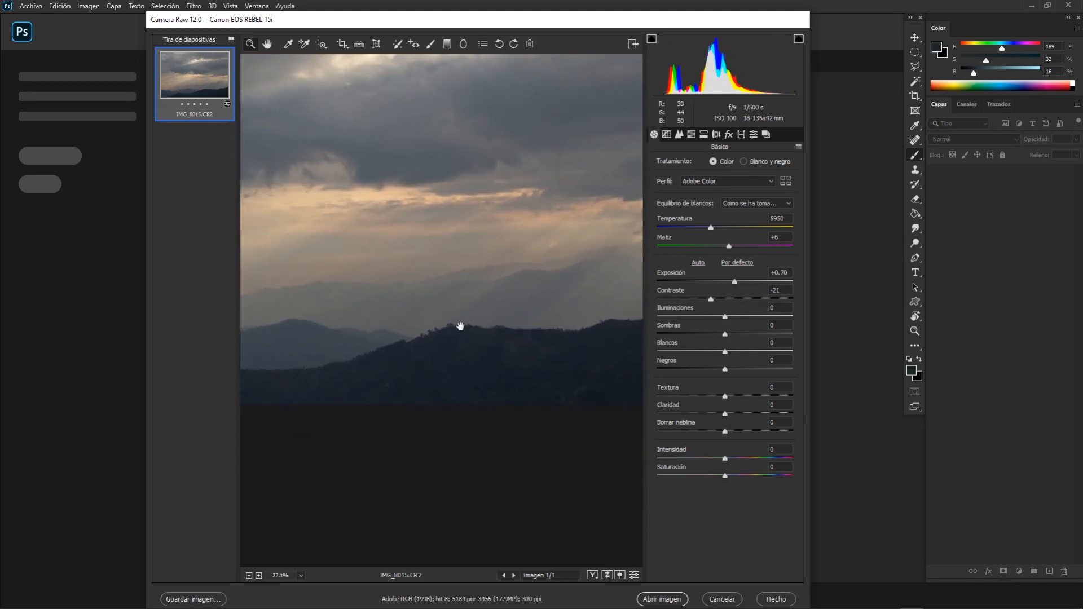
pyautogui.moveTo(459, 326); pyautogui.dragTo(585, 315)
pyautogui.moveTo(486, 340); pyautogui.dragTo(268, 319)
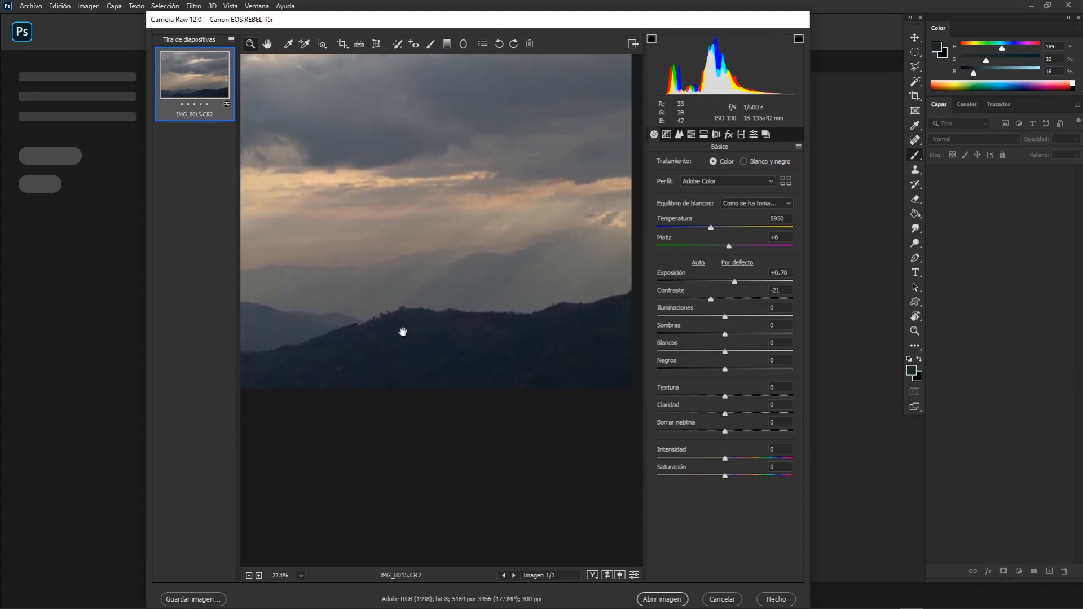
pyautogui.scroll(2, 487, 328)
pyautogui.moveTo(475, 322); pyautogui.dragTo(604, 305)
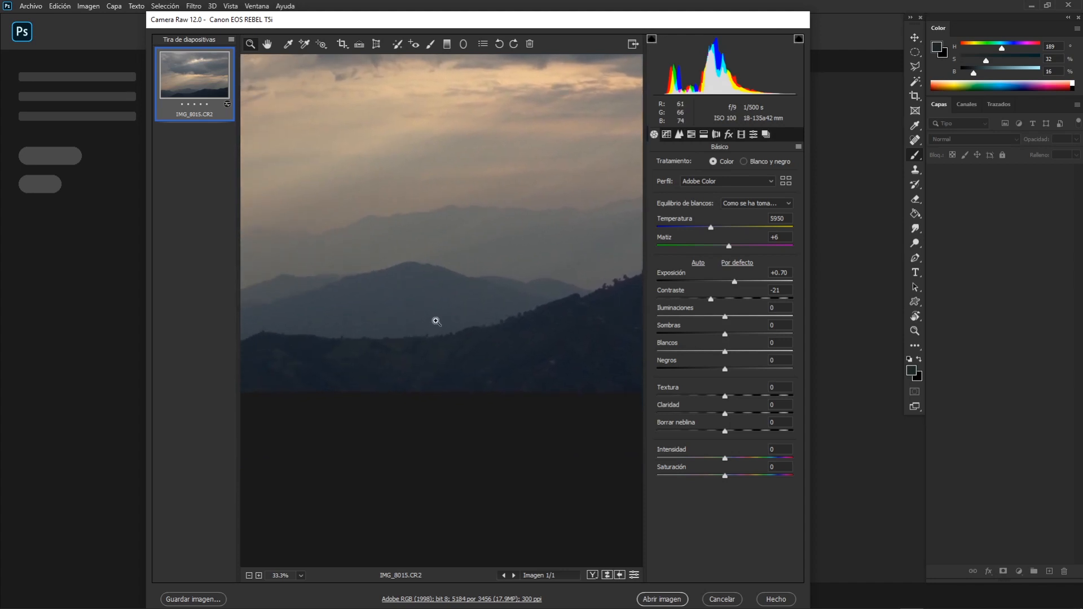
pyautogui.scroll(2, 436, 321)
pyautogui.moveTo(362, 318); pyautogui.dragTo(521, 302)
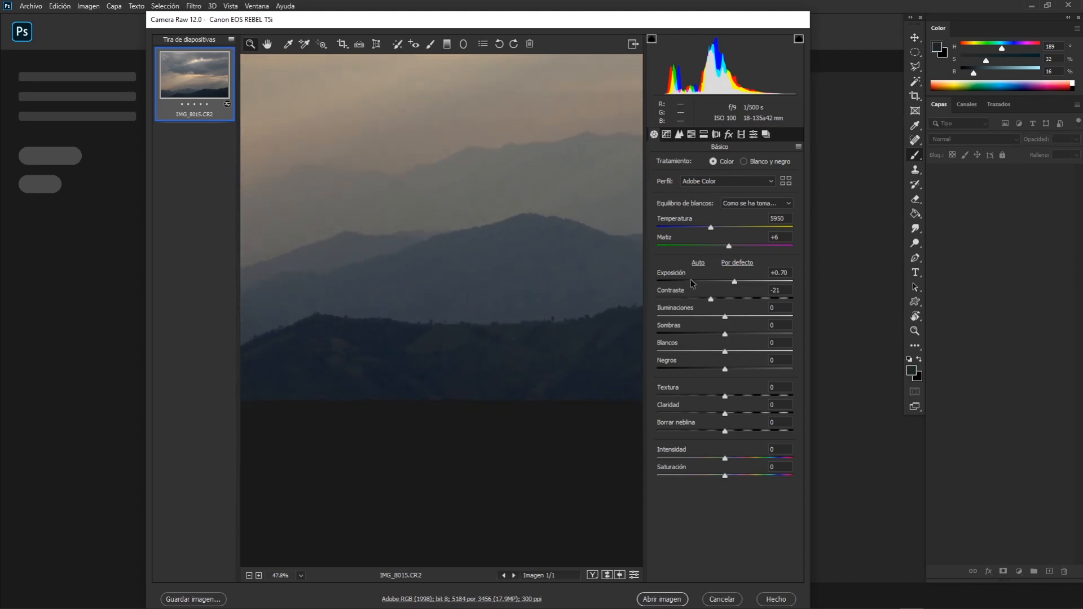
# Compare the photo with Contrast at -73, and set Contrast to -17.
pyautogui.moveTo(712, 303); pyautogui.dragTo(675, 302)
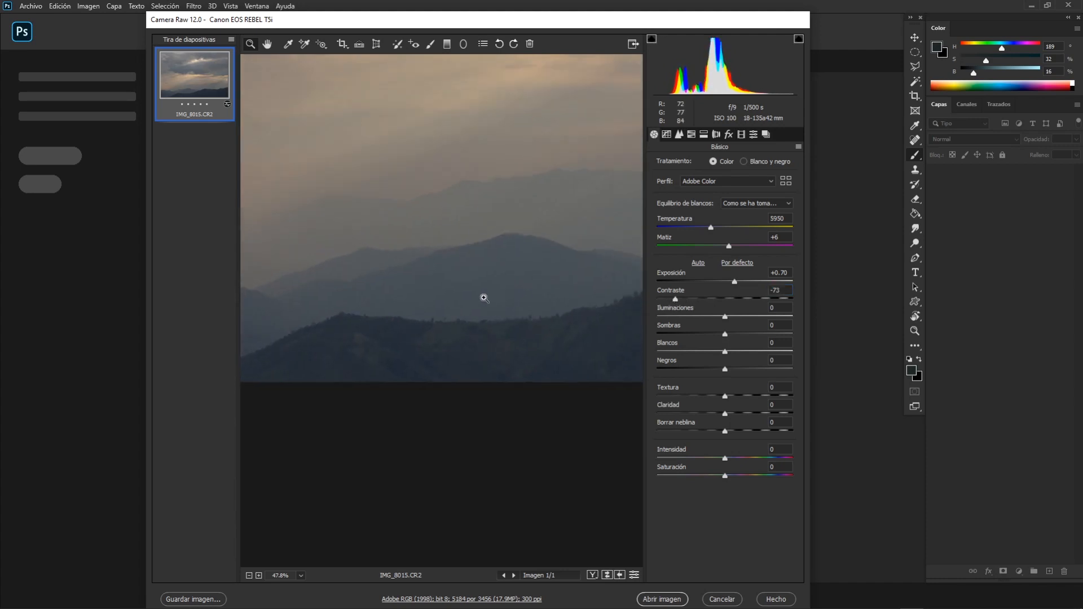
pyautogui.scroll(-8, 507, 299)
pyautogui.scroll(3, 495, 309)
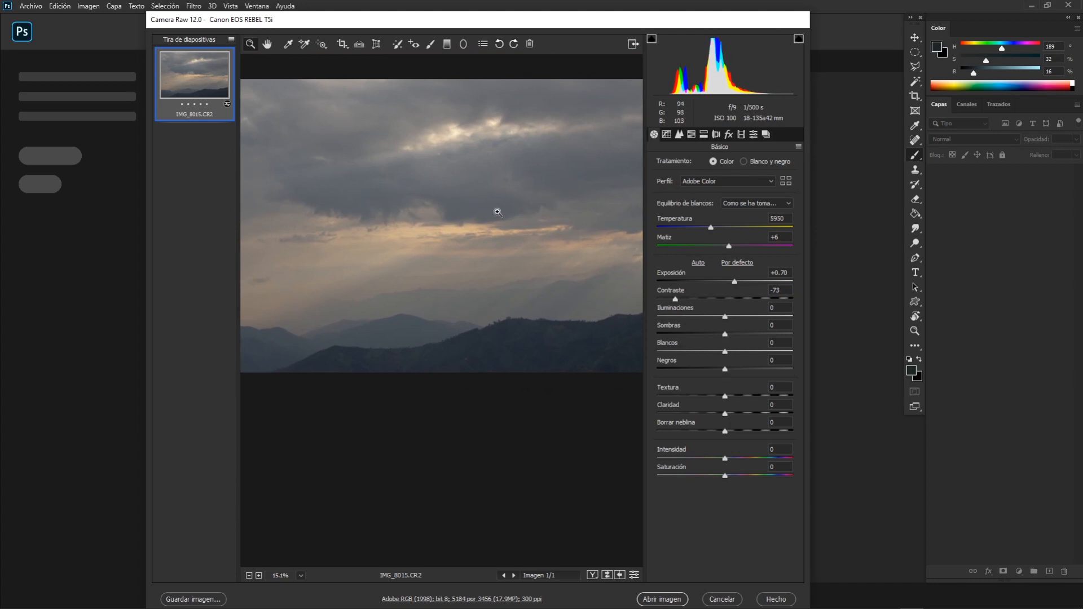
pyautogui.scroll(-2, 539, 289)
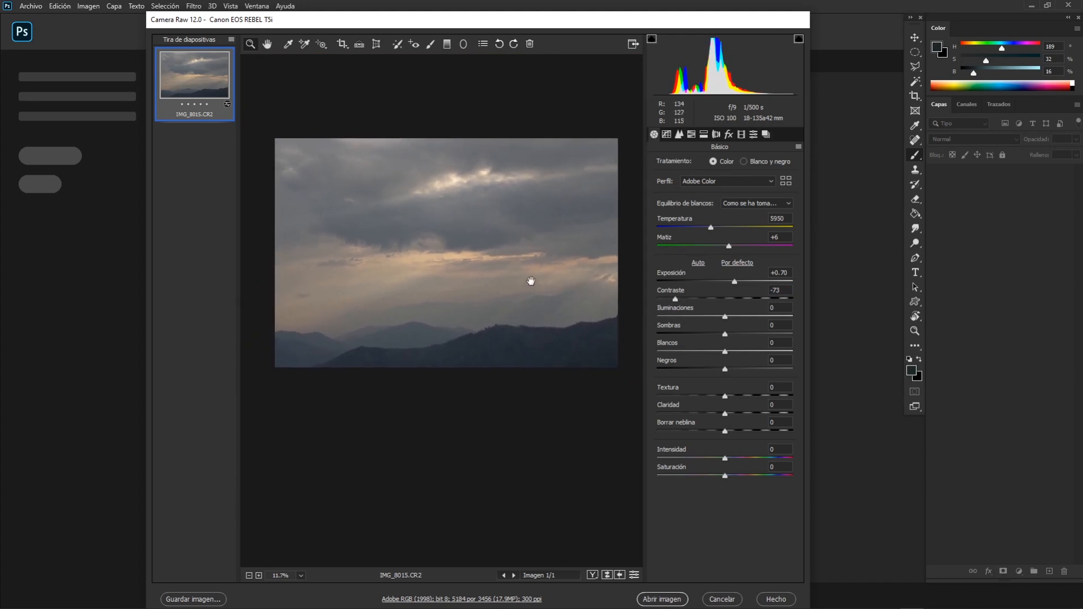
pyautogui.moveTo(681, 300); pyautogui.dragTo(719, 301)
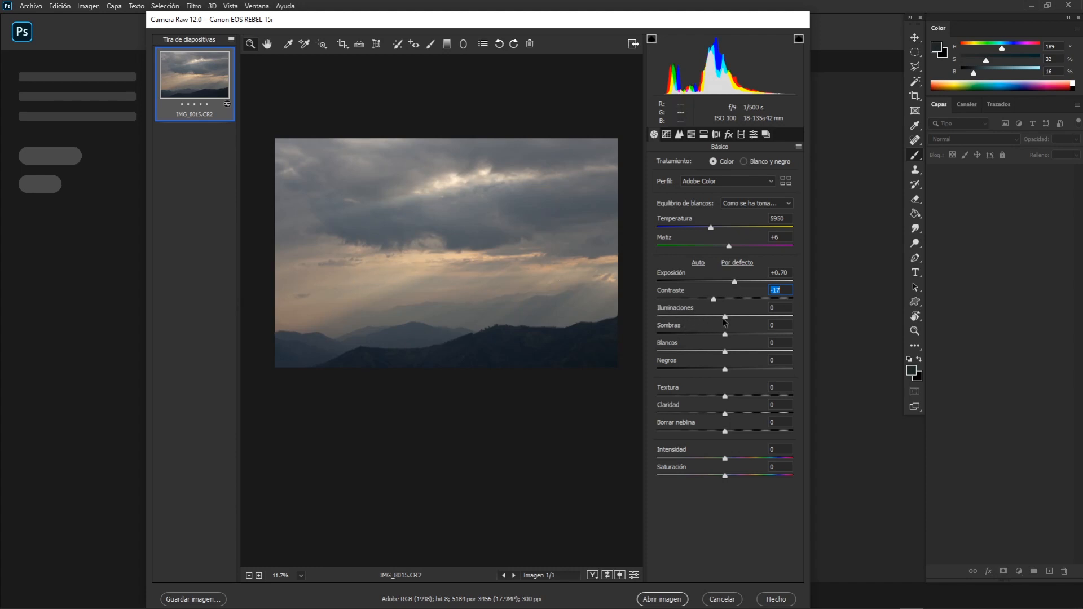
# Set Highlights to +17 and Shadows to -7, checking the detail in the dark hills.
pyautogui.moveTo(726, 319); pyautogui.dragTo(776, 320)
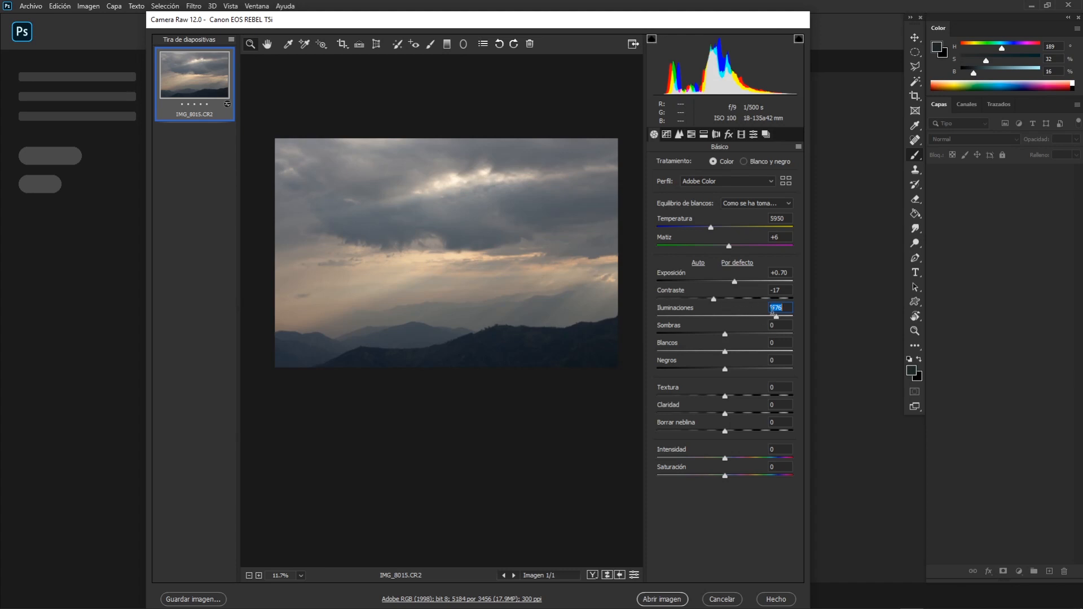
pyautogui.moveTo(776, 317); pyautogui.dragTo(739, 321)
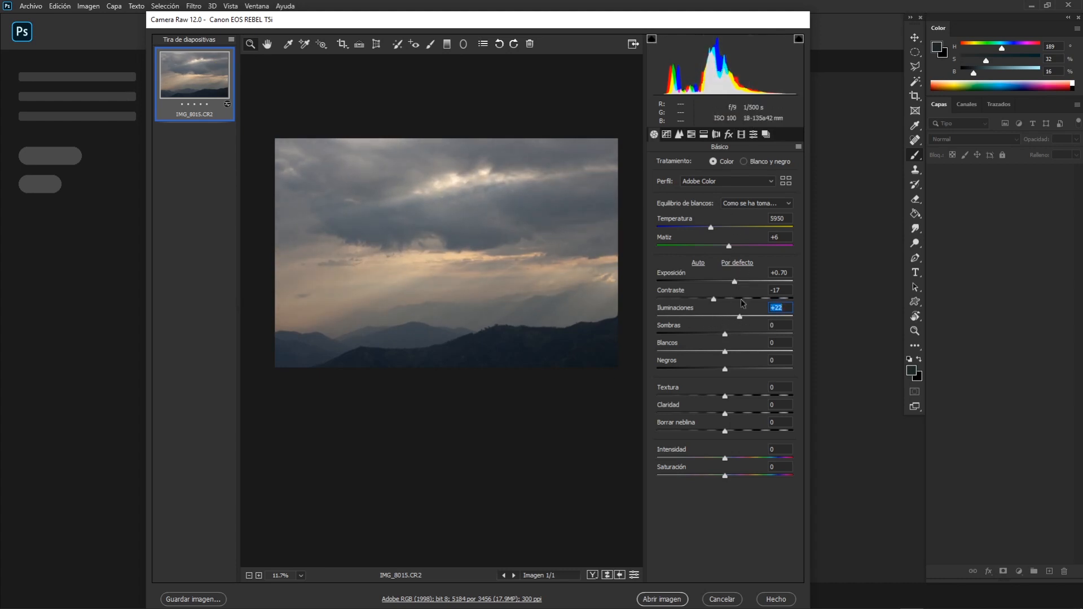
pyautogui.moveTo(740, 320)
pyautogui.mouseDown()
pyautogui.moveTo(702, 319)
pyautogui.moveTo(737, 322)
pyautogui.mouseUp()
pyautogui.moveTo(719, 334); pyautogui.dragTo(767, 342)
pyautogui.scroll(10, 580, 351)
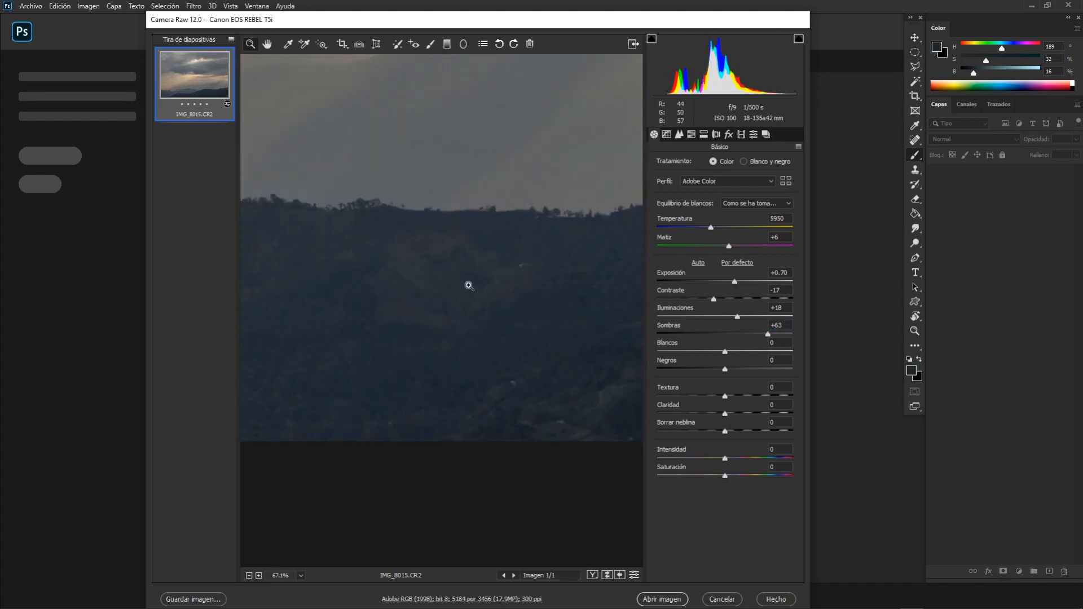
pyautogui.scroll(-10, 371, 286)
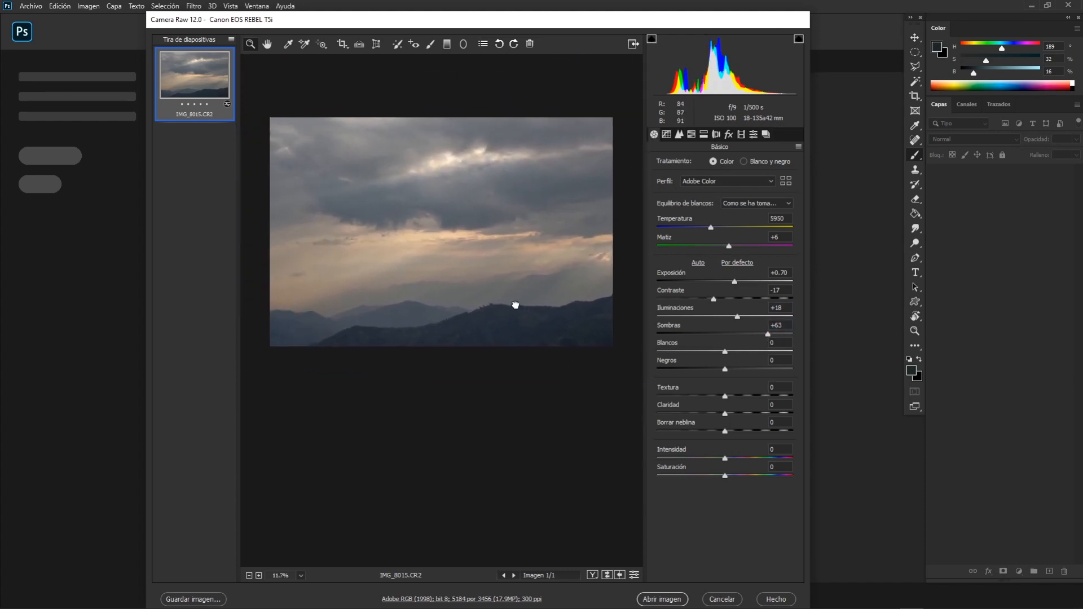
pyautogui.moveTo(737, 317); pyautogui.dragTo(722, 337)
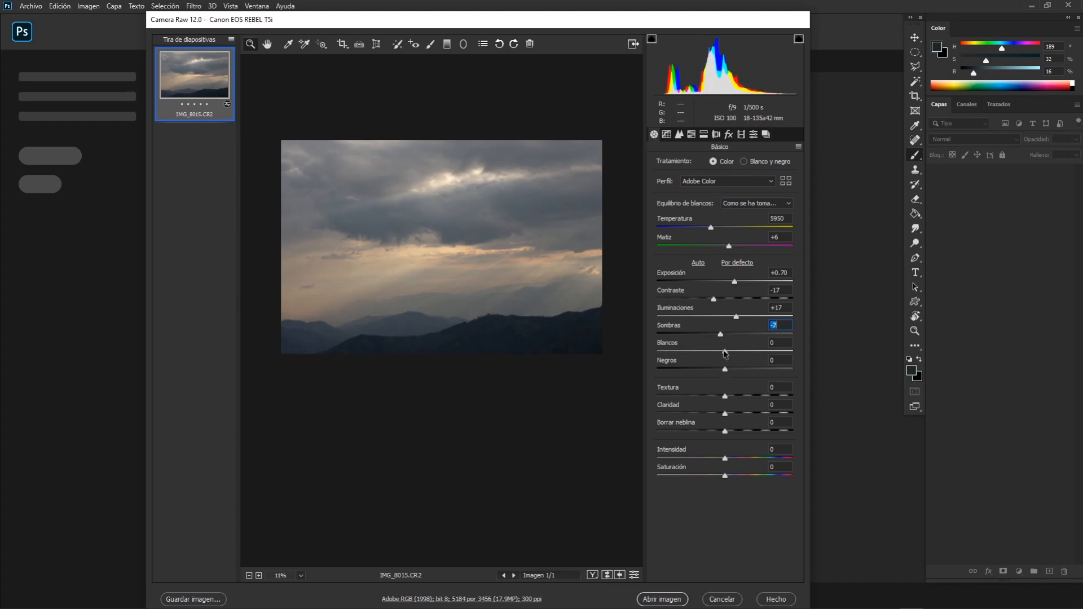
# Try Whites at +13 and inspect the bright clouds and the sunlit horizon.
pyautogui.moveTo(727, 352)
pyautogui.mouseDown()
pyautogui.moveTo(759, 353)
pyautogui.moveTo(734, 355)
pyautogui.mouseUp()
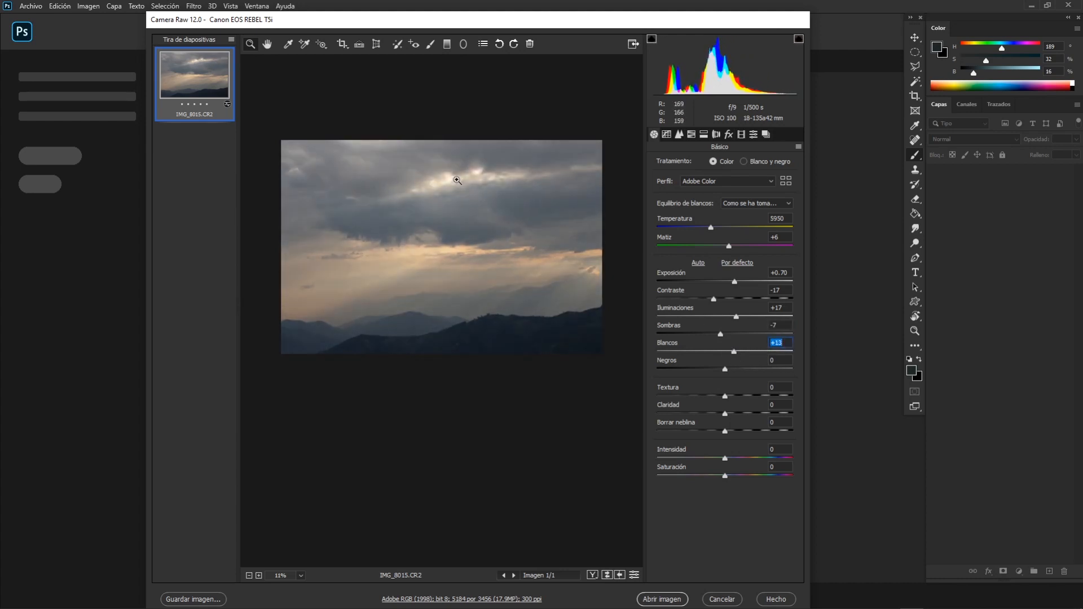
pyautogui.moveTo(458, 177); pyautogui.dragTo(494, 233)
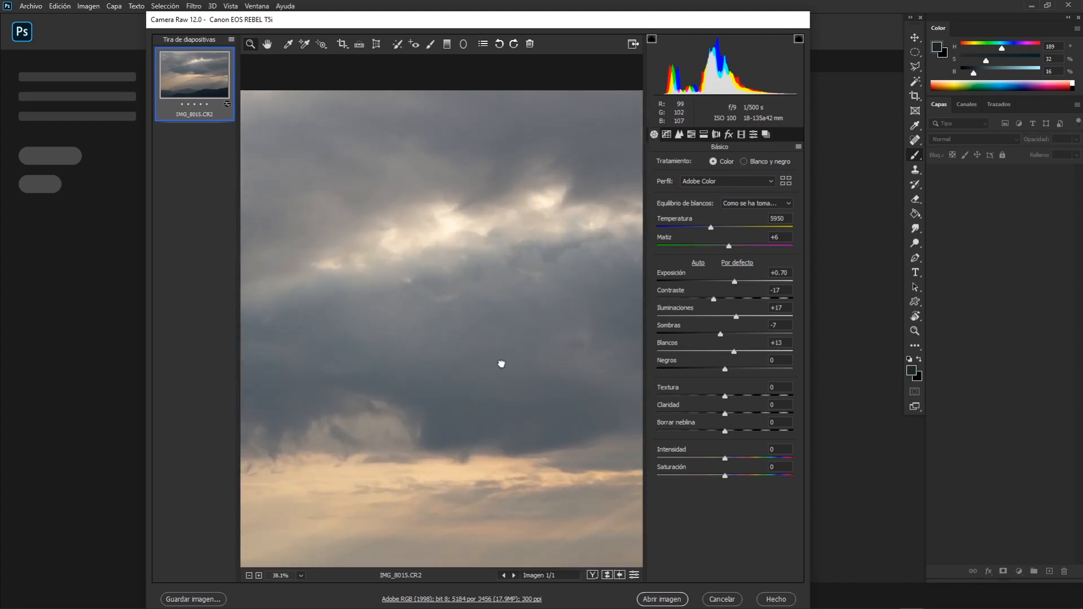
pyautogui.moveTo(501, 364); pyautogui.dragTo(626, 201)
pyautogui.moveTo(571, 343); pyautogui.dragTo(376, 321)
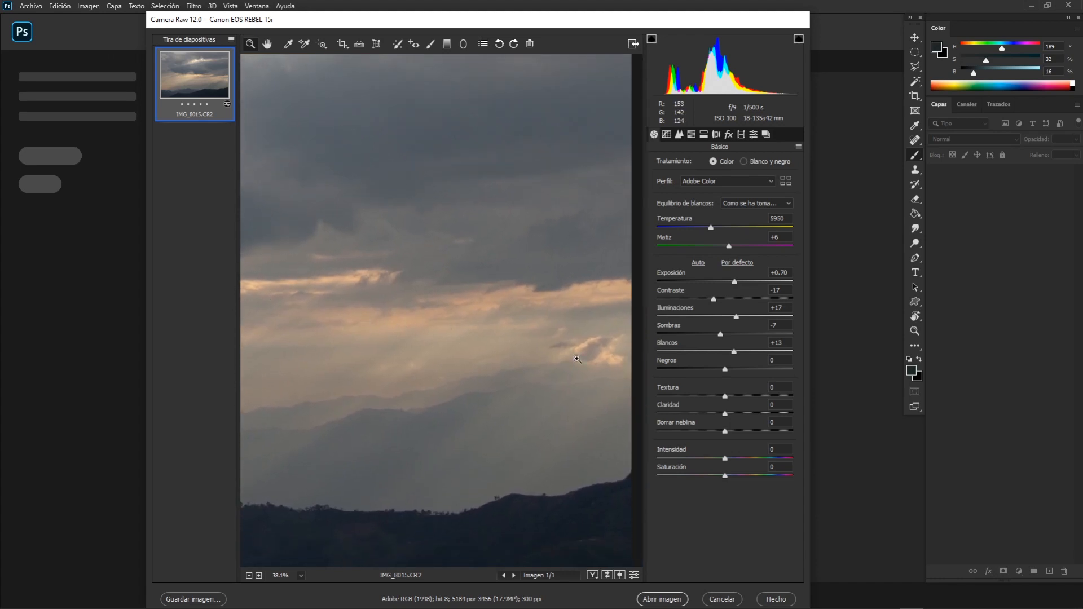
# Try stronger Whites up to the maximum and at +52, checking the bright clouds for clipping.
pyautogui.moveTo(734, 351); pyautogui.dragTo(796, 351)
pyautogui.moveTo(444, 295); pyautogui.dragTo(458, 311)
pyautogui.moveTo(445, 313); pyautogui.dragTo(502, 311)
pyautogui.moveTo(429, 294); pyautogui.dragTo(486, 309)
pyautogui.moveTo(789, 353); pyautogui.dragTo(761, 354)
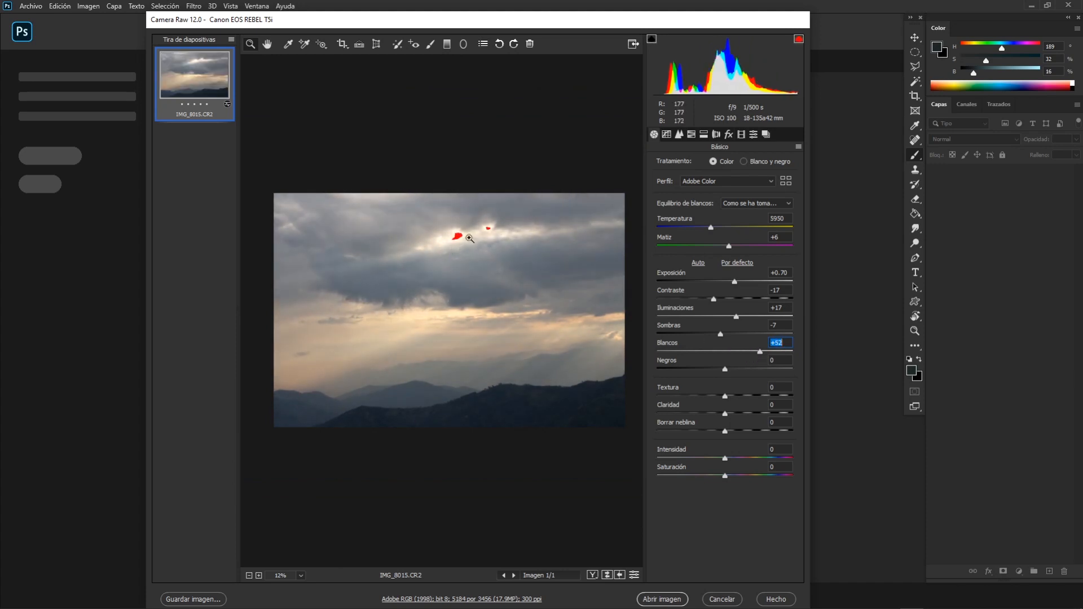
pyautogui.scroll(4, 468, 237)
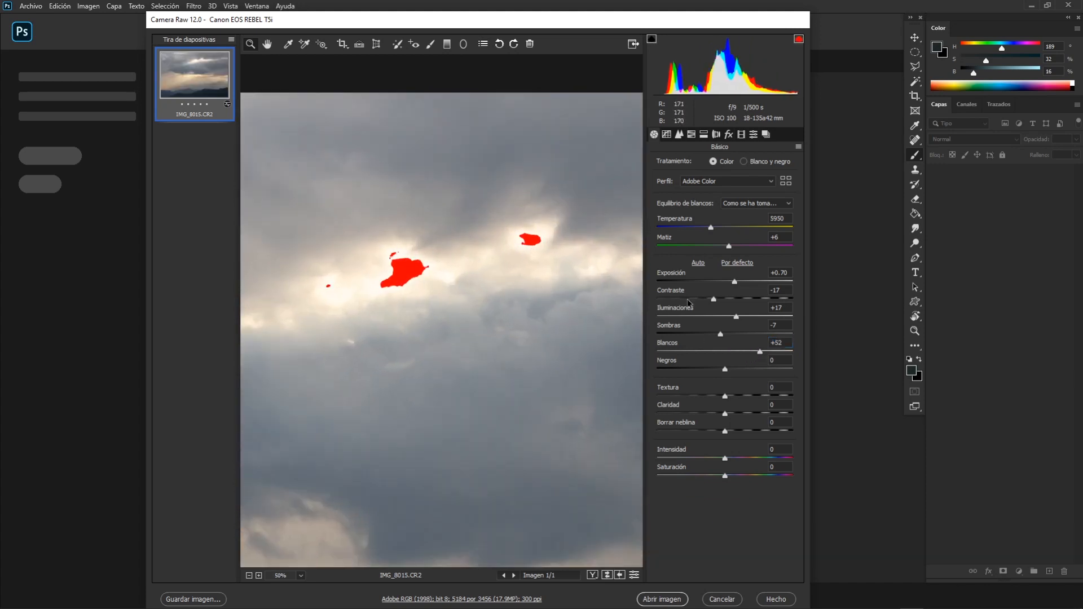
# Set Highlights to +23 and Whites to +9, and check the whole photo.
pyautogui.moveTo(736, 319); pyautogui.dragTo(731, 351)
pyautogui.scroll(-10, 502, 326)
pyautogui.moveTo(486, 343); pyautogui.dragTo(538, 273)
pyautogui.scroll(-1, 535, 290)
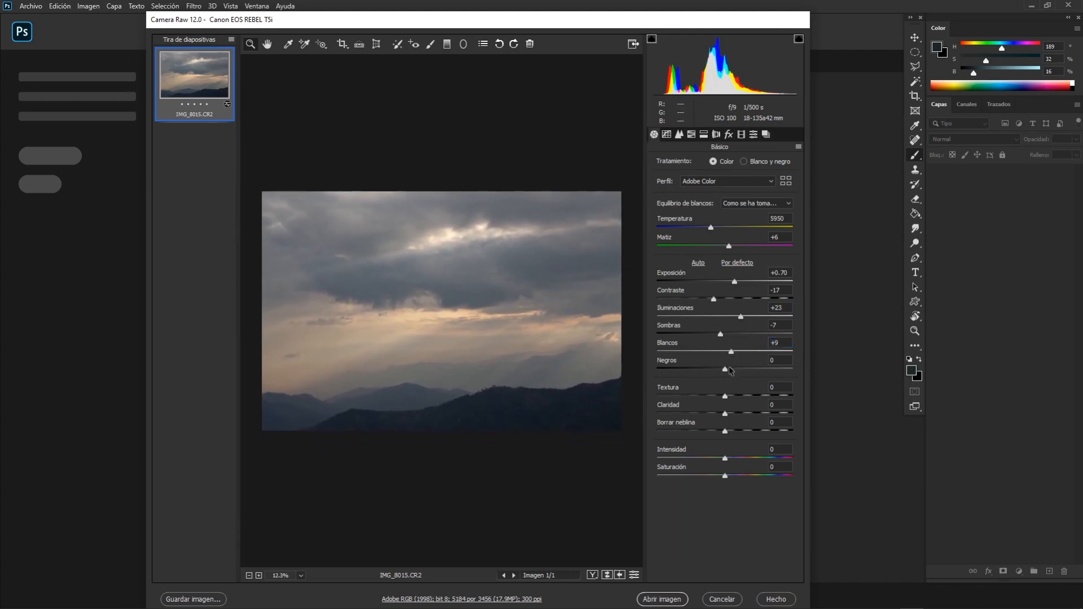
# Try Blacks at -100 and -57 to check shadow clipping, and reset Blacks to 0.
pyautogui.moveTo(723, 372); pyautogui.dragTo(644, 372)
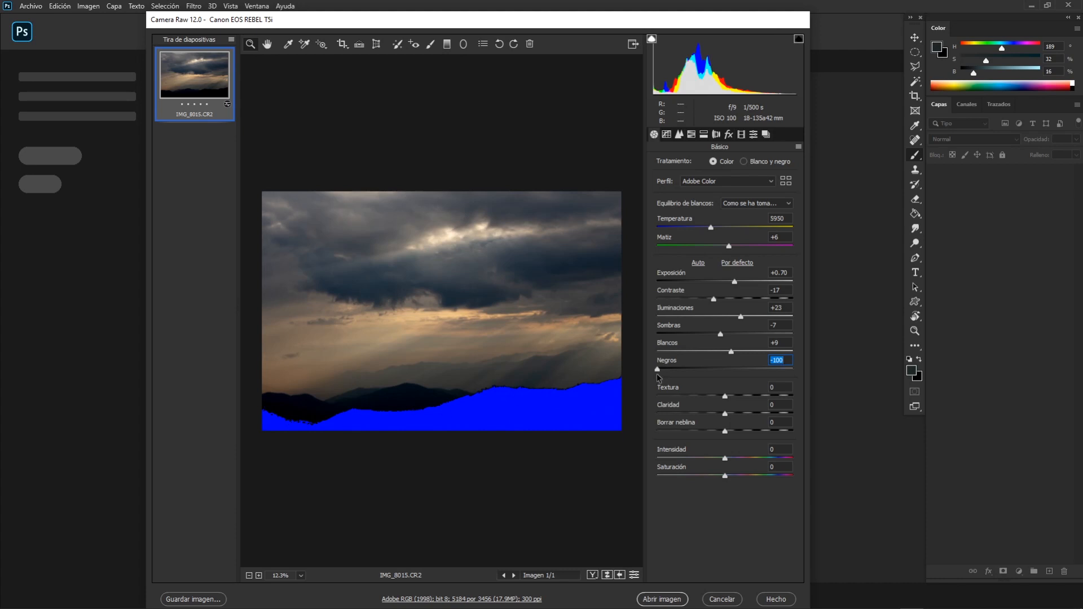
pyautogui.moveTo(660, 367); pyautogui.dragTo(690, 372)
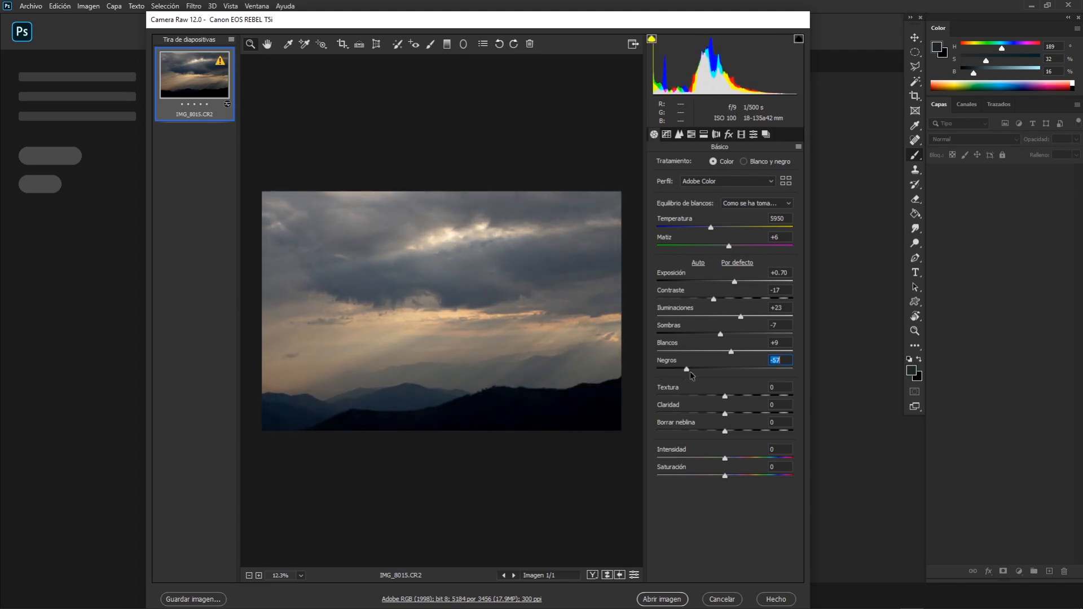
pyautogui.doubleClick(714, 371)
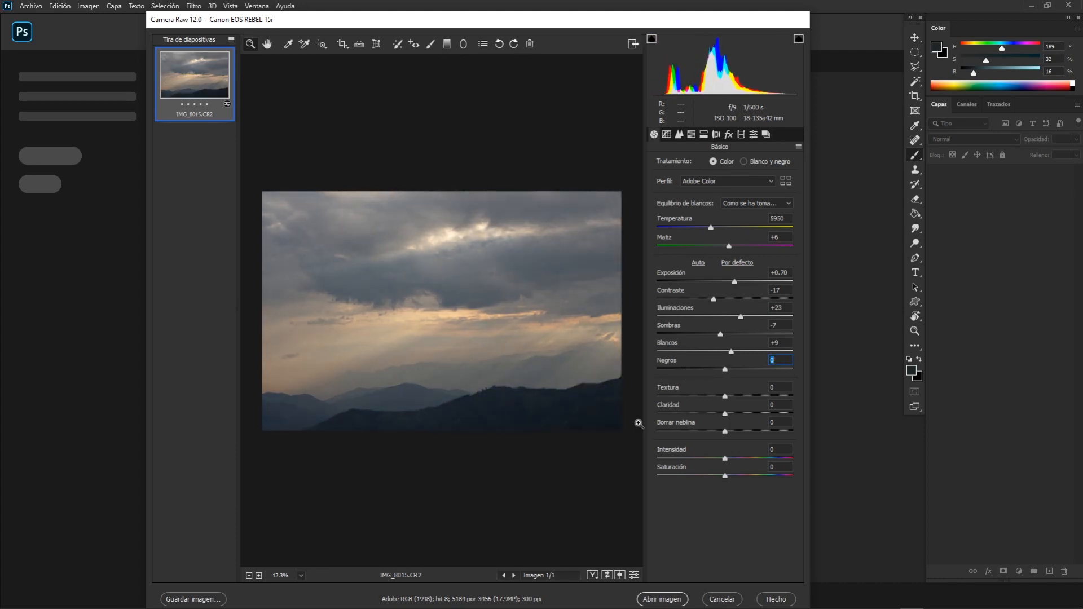
# Try Texture at -57 and +51, and inspect the distant ridges and the dark hillside up close.
pyautogui.click(471, 394)
pyautogui.click(481, 394)
pyautogui.click(483, 393)
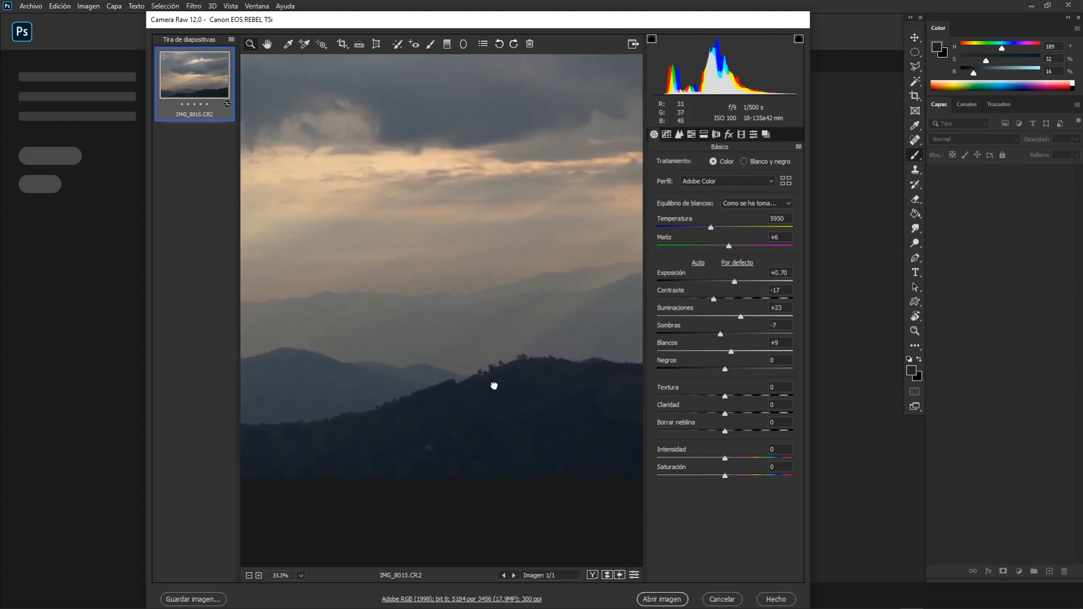
pyautogui.moveTo(492, 385)
pyautogui.mouseDown()
pyautogui.moveTo(467, 373)
pyautogui.moveTo(424, 385)
pyautogui.moveTo(440, 367)
pyautogui.moveTo(498, 385)
pyautogui.mouseUp()
pyautogui.click(457, 367)
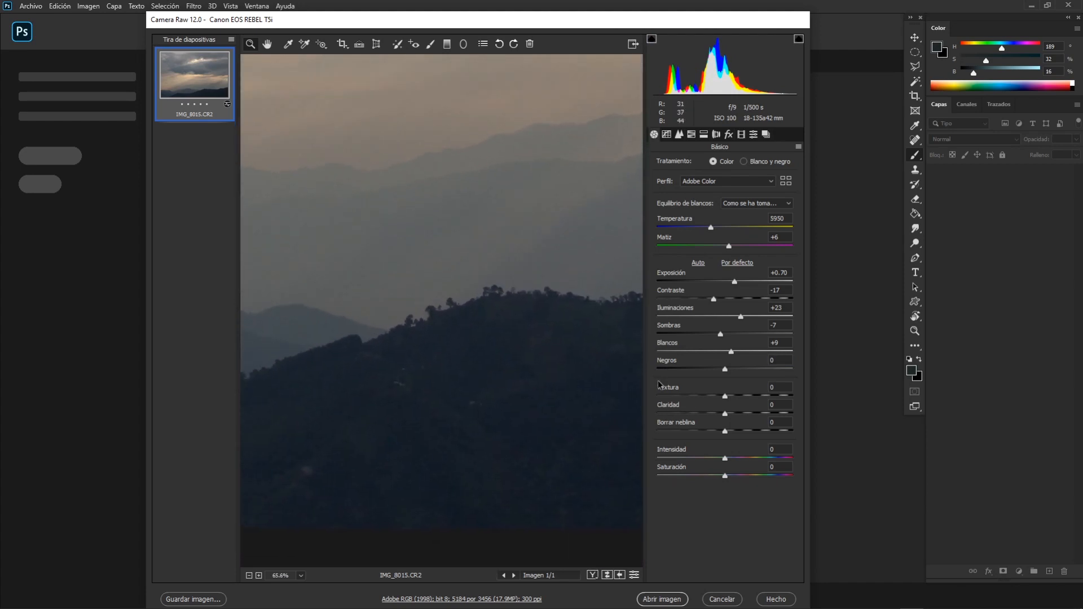
pyautogui.moveTo(726, 395); pyautogui.dragTo(688, 401)
pyautogui.moveTo(467, 368); pyautogui.dragTo(626, 362)
pyautogui.moveTo(430, 362); pyautogui.dragTo(471, 391)
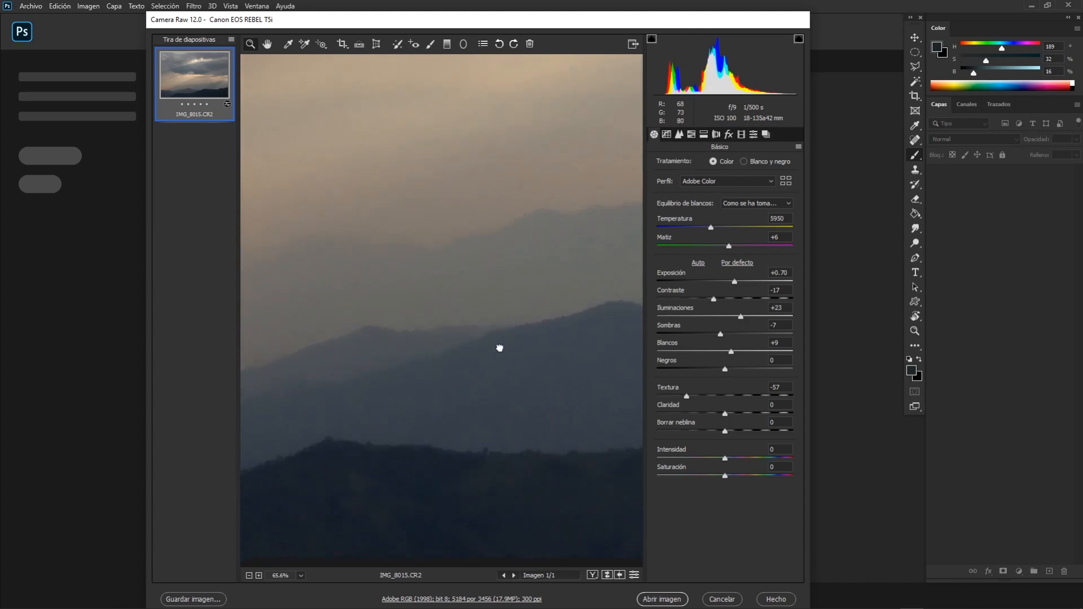
pyautogui.moveTo(476, 297); pyautogui.dragTo(584, 359)
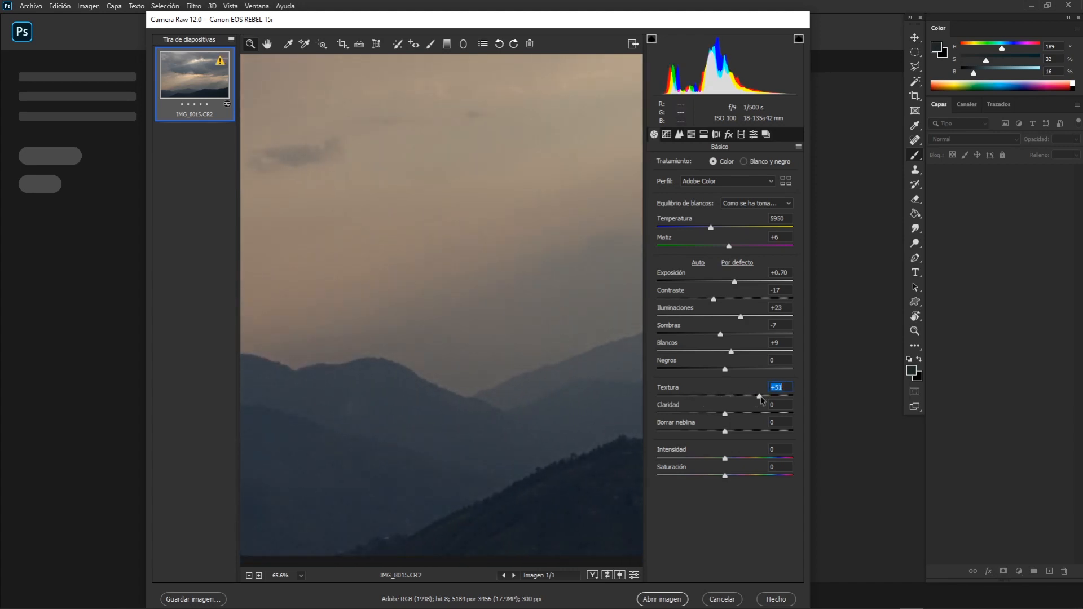
# Try Texture at -33 and -23 with Clarity at +16, and inspect the mountain ridges.
pyautogui.moveTo(760, 399); pyautogui.dragTo(702, 400)
pyautogui.moveTo(725, 414); pyautogui.dragTo(735, 414)
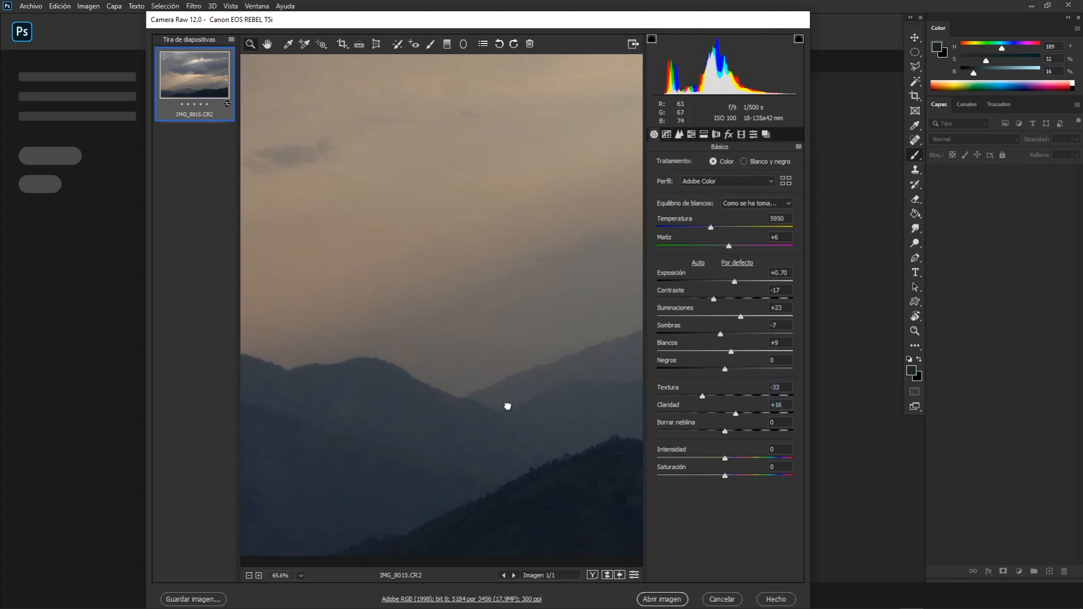
pyautogui.moveTo(508, 406); pyautogui.dragTo(341, 389)
pyautogui.moveTo(512, 375); pyautogui.dragTo(419, 373)
pyautogui.moveTo(702, 397); pyautogui.dragTo(709, 398)
pyautogui.moveTo(517, 385); pyautogui.dragTo(347, 381)
pyautogui.moveTo(595, 380); pyautogui.dragTo(453, 379)
pyautogui.hotkey('ctrl', '0')
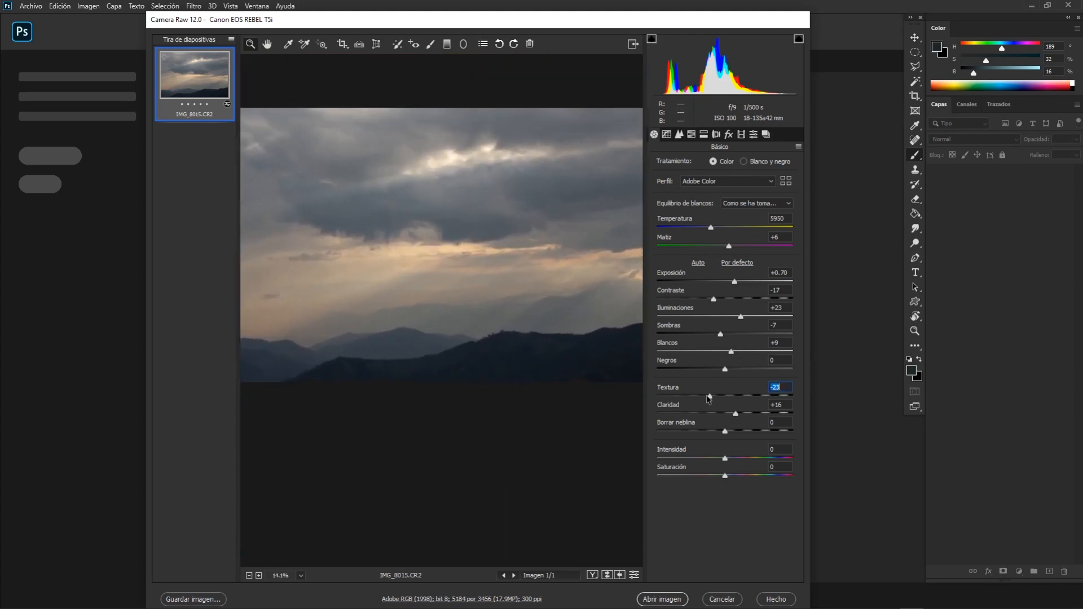
# Try a strong Texture of +90 and examine the clouds, horizon and hills at several magnifications.
pyautogui.moveTo(709, 398); pyautogui.dragTo(760, 397)
pyautogui.keyDown('alt'); pyautogui.click(559, 341); pyautogui.keyUp('alt')
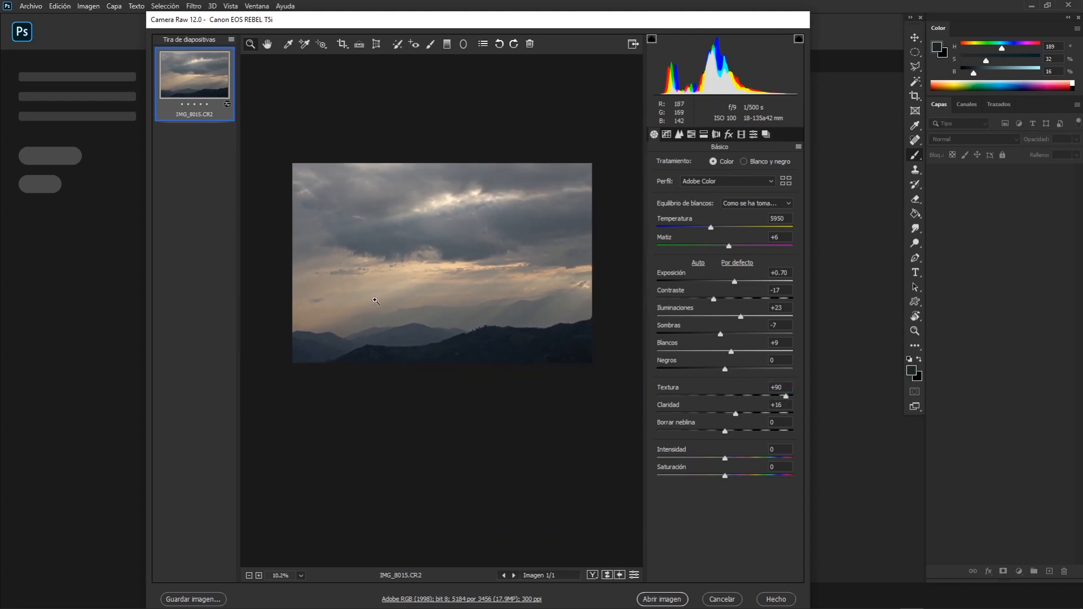
pyautogui.scroll(-4, 492, 298)
pyautogui.scroll(10, 490, 299)
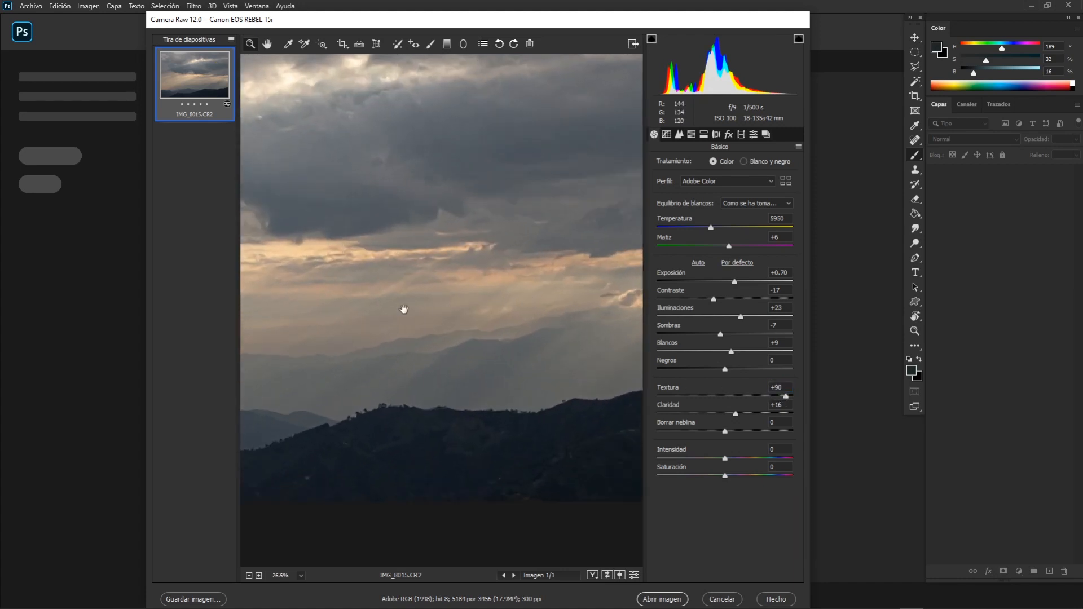
pyautogui.moveTo(404, 309); pyautogui.dragTo(447, 273)
pyautogui.scroll(3, 385, 276)
pyautogui.scroll(5, 429, 274)
pyautogui.scroll(-8, 453, 267)
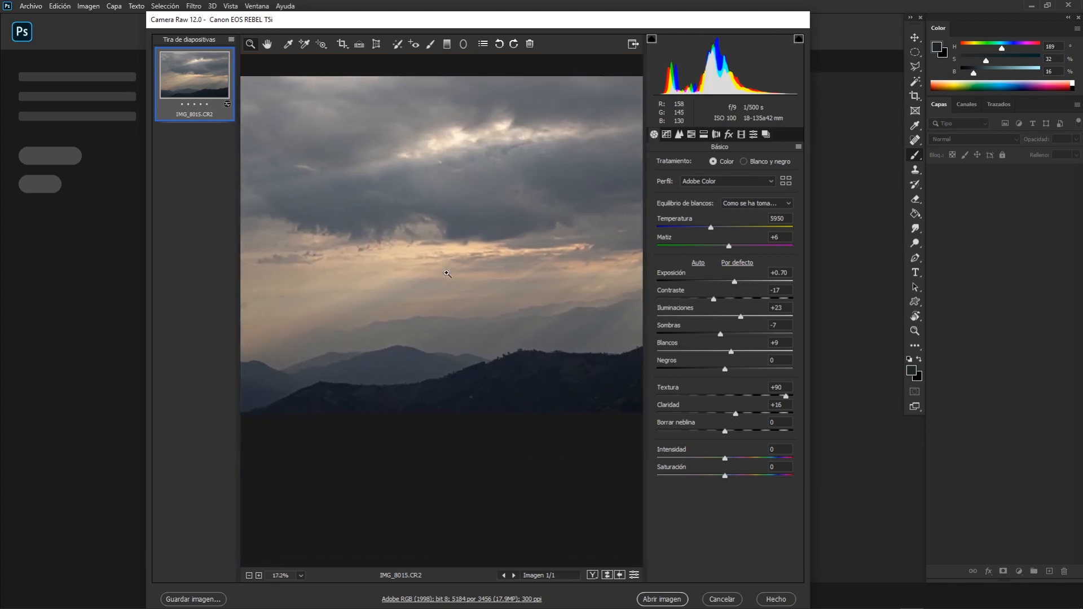
pyautogui.scroll(-1, 447, 272)
pyautogui.scroll(-1, 457, 268)
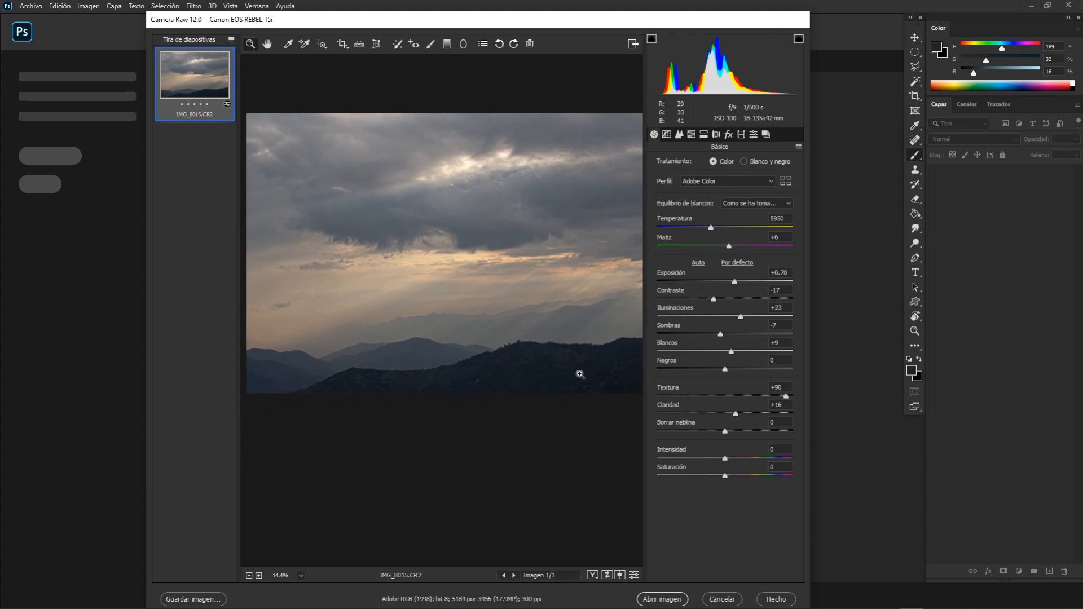
# Set Texture to -16 and Clarity to +15, and check the distant mountains for noise.
pyautogui.click(787, 396)
pyautogui.moveTo(727, 397); pyautogui.dragTo(733, 412)
pyautogui.moveTo(541, 370)
pyautogui.mouseDown()
pyautogui.moveTo(532, 360)
pyautogui.moveTo(551, 358)
pyautogui.mouseUp()
pyautogui.moveTo(457, 322); pyautogui.dragTo(575, 335)
pyautogui.moveTo(507, 323); pyautogui.dragTo(479, 323)
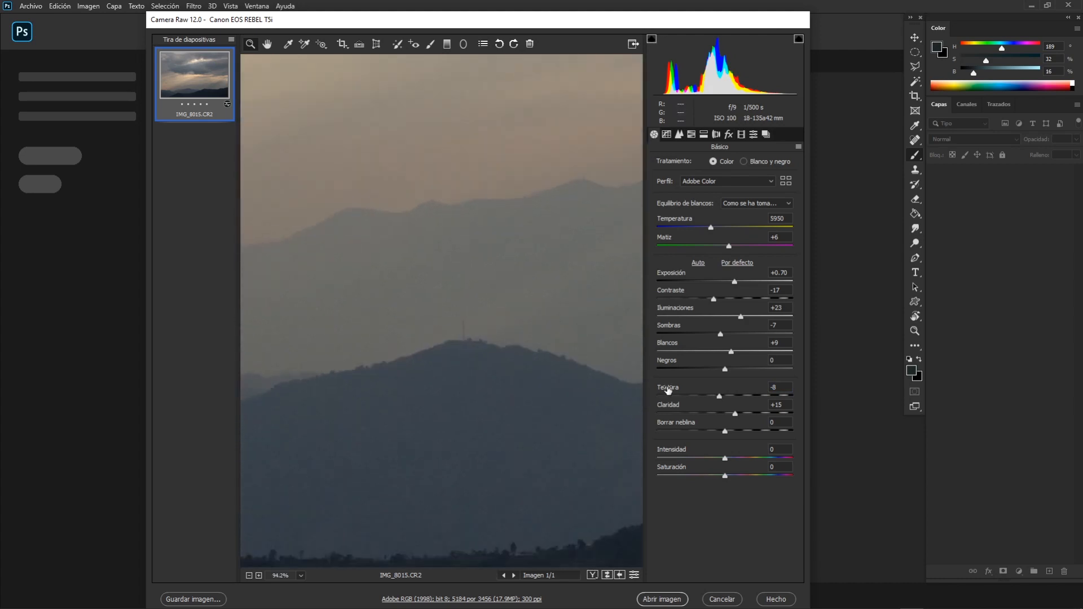
pyautogui.moveTo(722, 395); pyautogui.dragTo(694, 395)
pyautogui.moveTo(673, 397)
pyautogui.mouseDown()
pyautogui.moveTo(712, 395)
pyautogui.moveTo(685, 400)
pyautogui.mouseUp()
pyautogui.scroll(-5, 530, 369)
pyautogui.moveTo(520, 367); pyautogui.dragTo(569, 365)
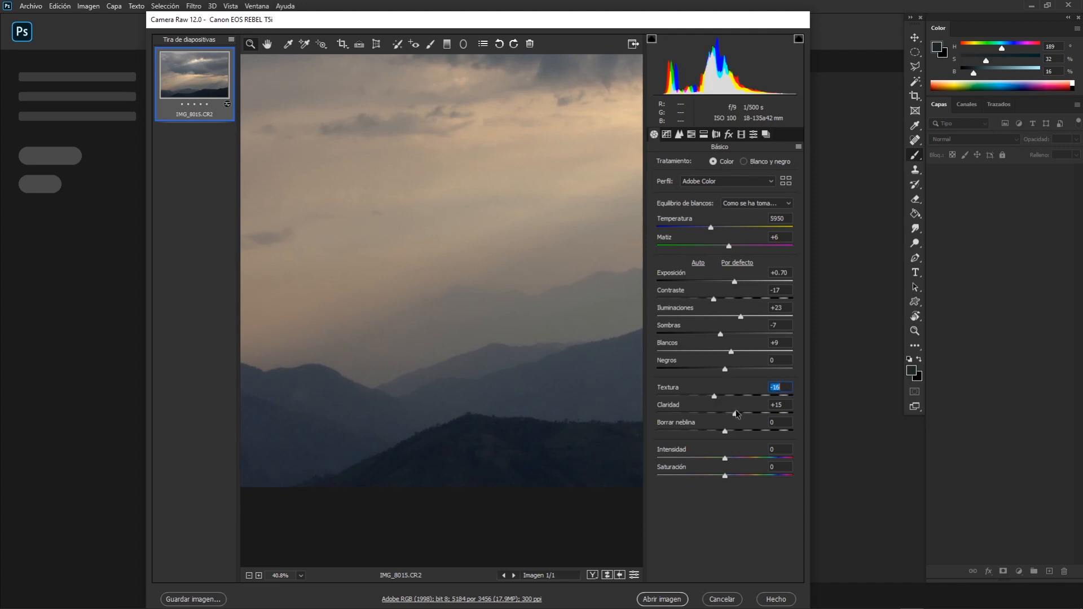
# Try Clarity at -65 and -100 and view the softened effect on the whole photo.
pyautogui.moveTo(735, 414); pyautogui.dragTo(681, 416)
pyautogui.scroll(-3, 519, 357)
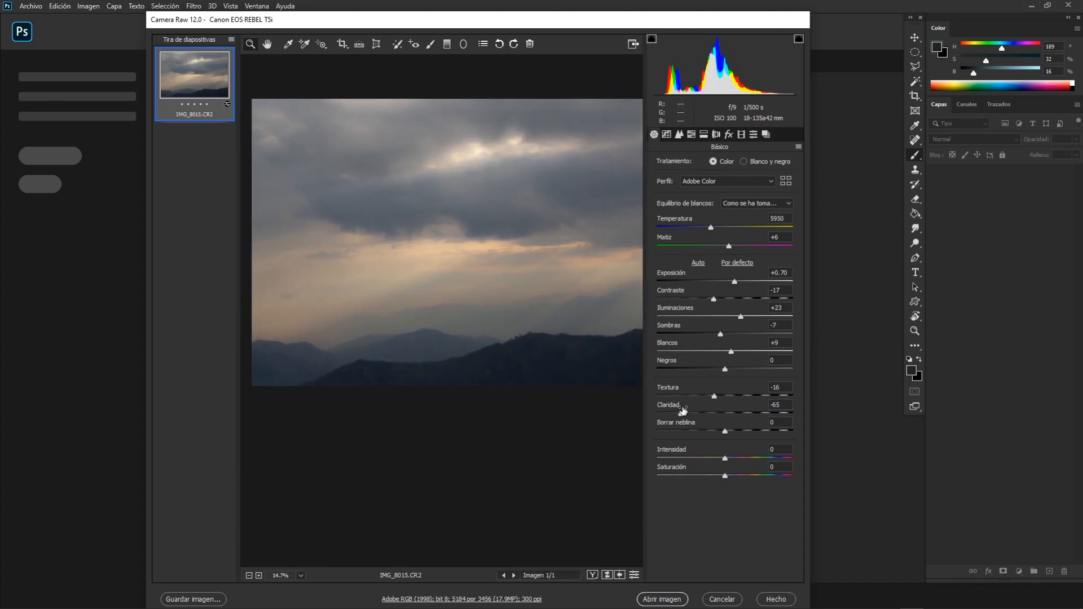
pyautogui.moveTo(682, 413); pyautogui.dragTo(589, 394)
pyautogui.scroll(-2, 590, 394)
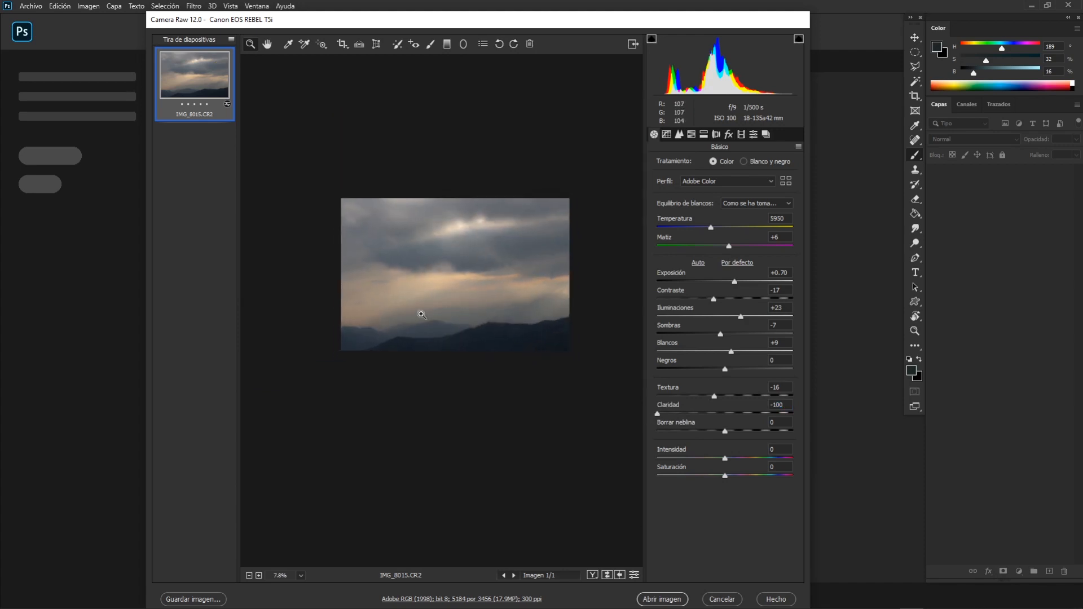
# Set Clarity to +11 and check the clouds and mountains.
pyautogui.moveTo(668, 415); pyautogui.dragTo(732, 413)
pyautogui.click(514, 309)
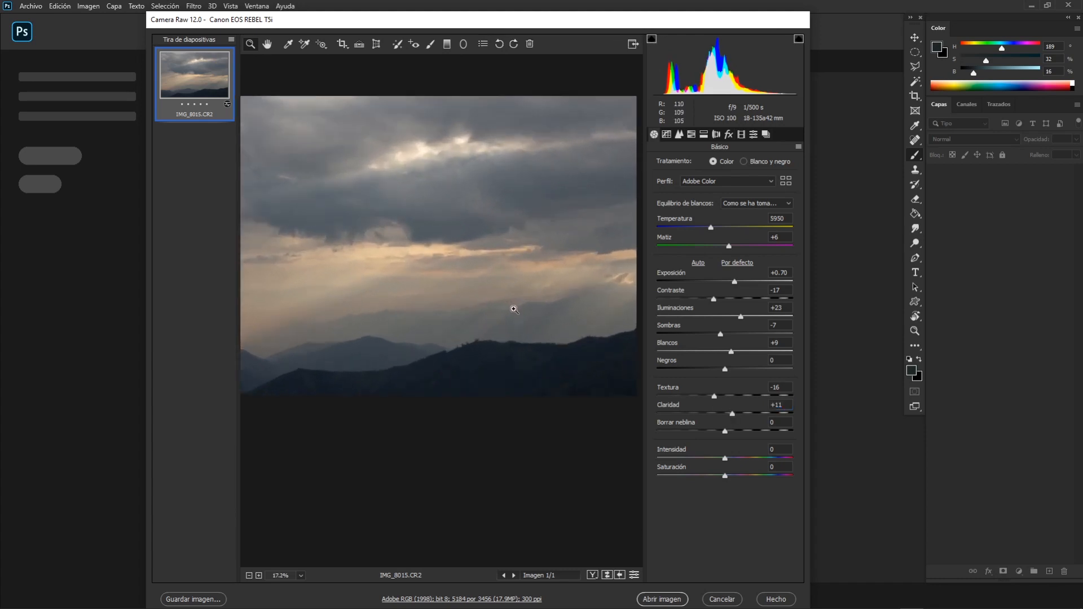
pyautogui.moveTo(510, 304); pyautogui.dragTo(608, 305)
pyautogui.scroll(-5, 558, 302)
pyautogui.moveTo(531, 300); pyautogui.dragTo(563, 304)
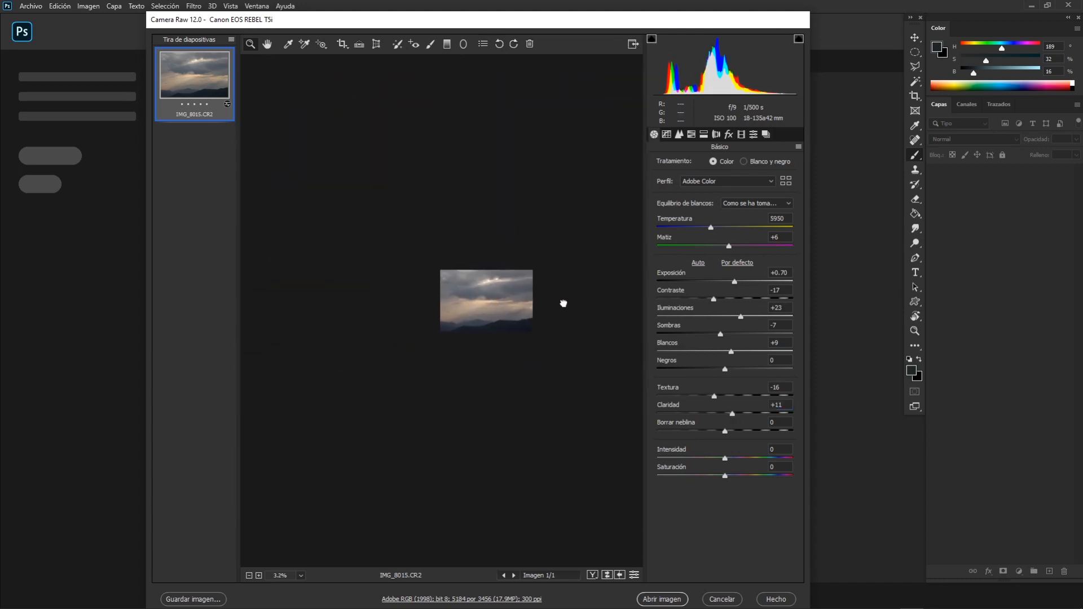
pyautogui.scroll(6, 559, 302)
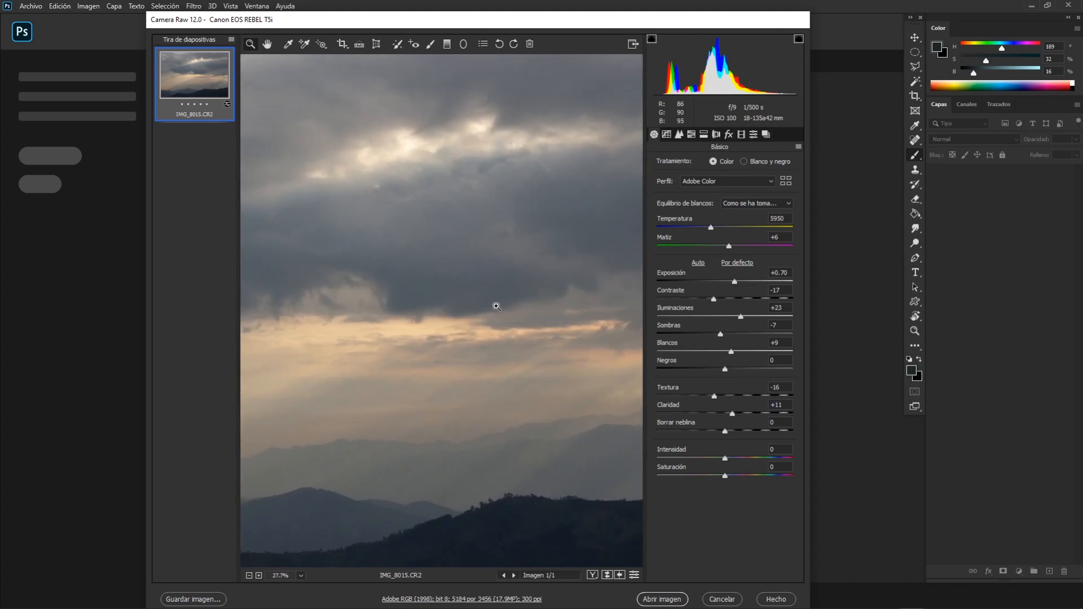
pyautogui.scroll(-1, 496, 307)
# Try Dehaze at -43 and view the added haze across the whole photo.
pyautogui.moveTo(726, 433); pyautogui.dragTo(696, 433)
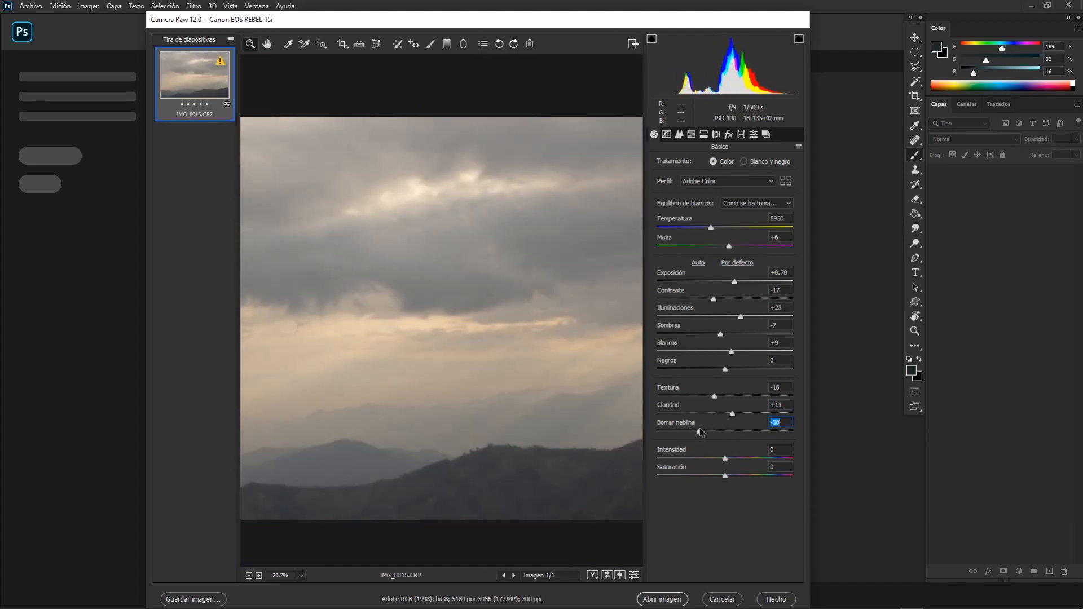
pyautogui.scroll(-1, 491, 380)
pyautogui.scroll(-1, 497, 380)
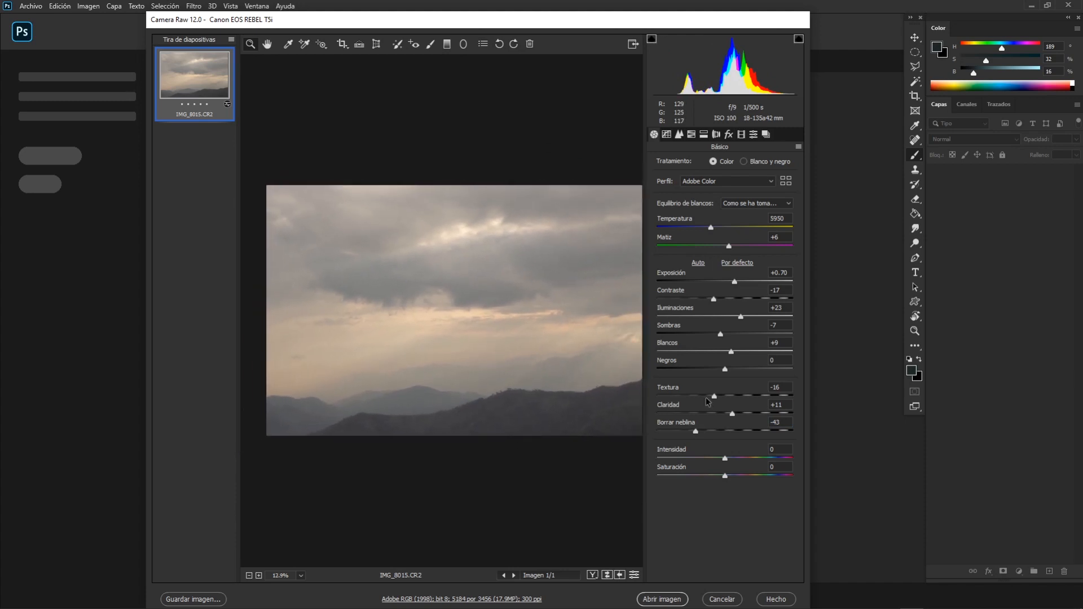
# Set Dehaze to +3.
pyautogui.moveTo(696, 431); pyautogui.dragTo(770, 424)
pyautogui.write('-5')
pyautogui.press('Return')
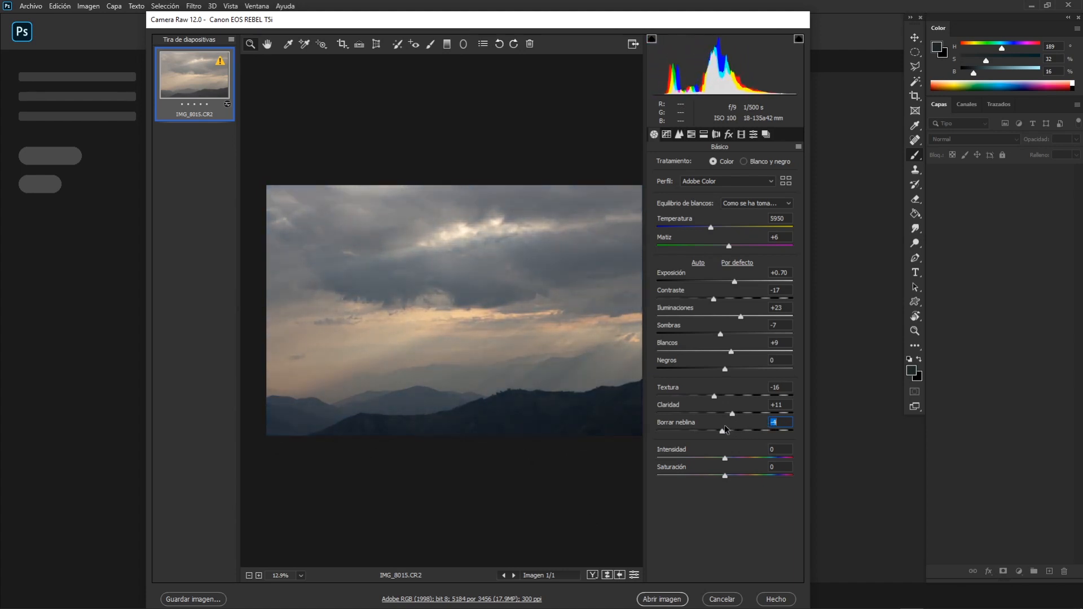
pyautogui.moveTo(723, 430); pyautogui.dragTo(728, 433)
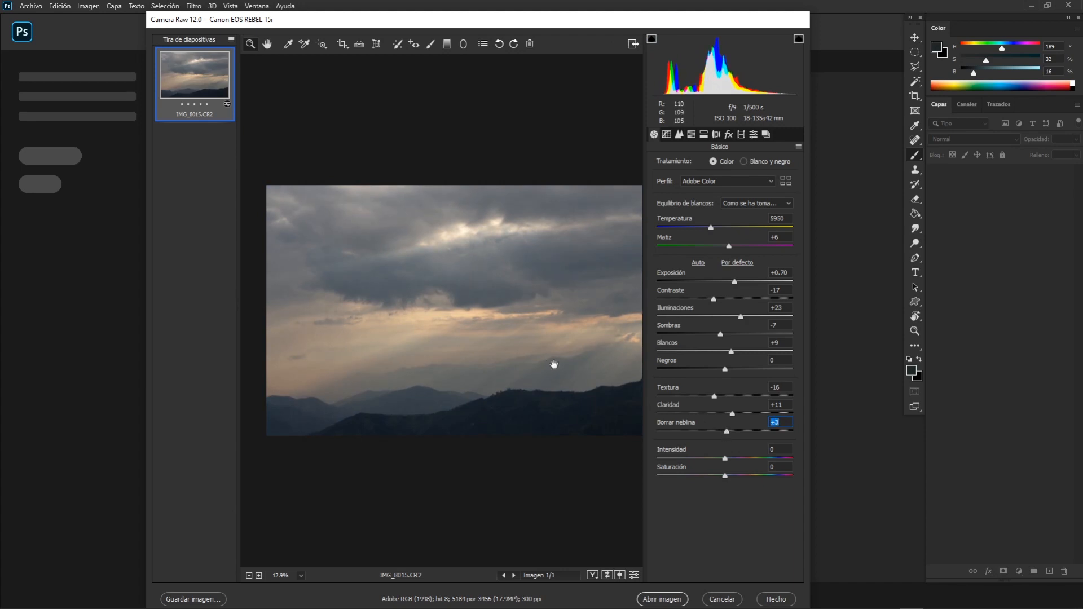
# Try Vibrance at +33 and +38, and check the colours across the whole photo.
pyautogui.scroll(-2, 537, 364)
pyautogui.scroll(1, 517, 345)
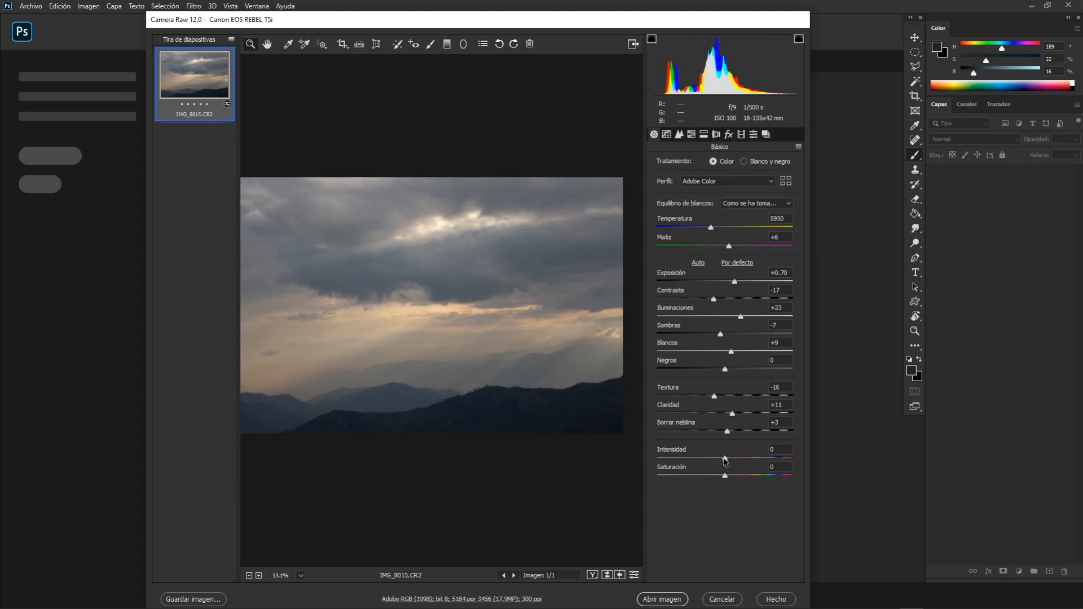
pyautogui.moveTo(724, 459); pyautogui.dragTo(747, 458)
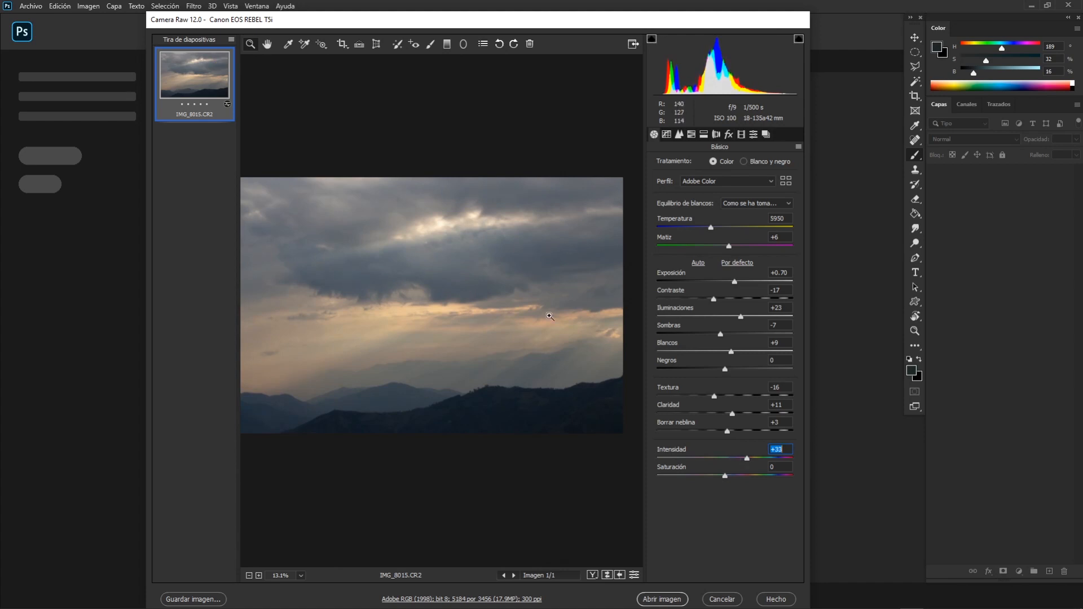
pyautogui.scroll(-3, 459, 370)
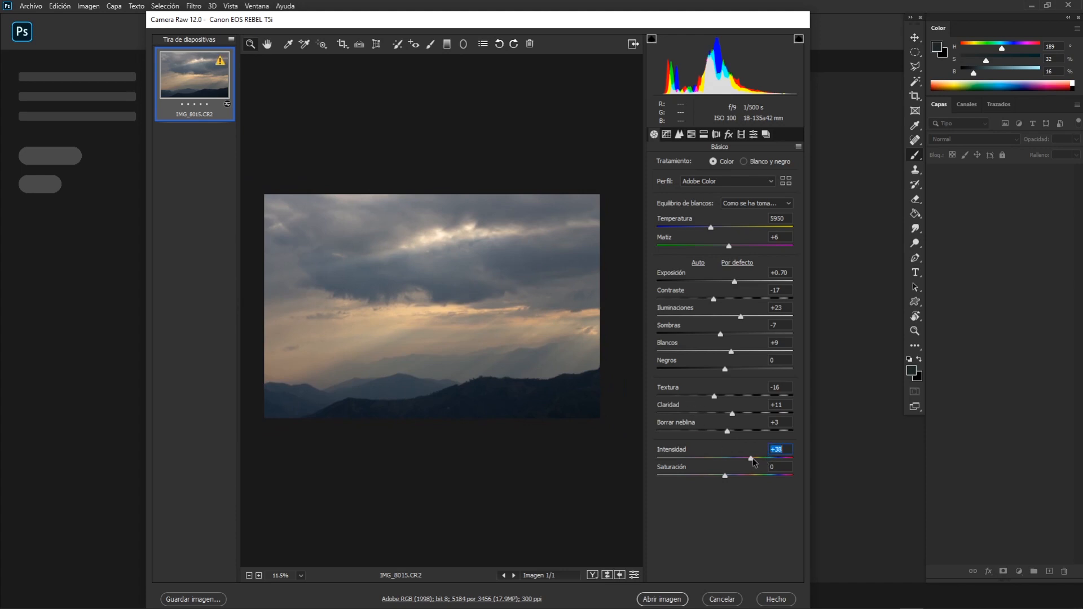
# Try Saturation at +100 with Vibrance at +1, and inspect the orange horizon and blue hills.
pyautogui.moveTo(752, 458); pyautogui.dragTo(797, 480)
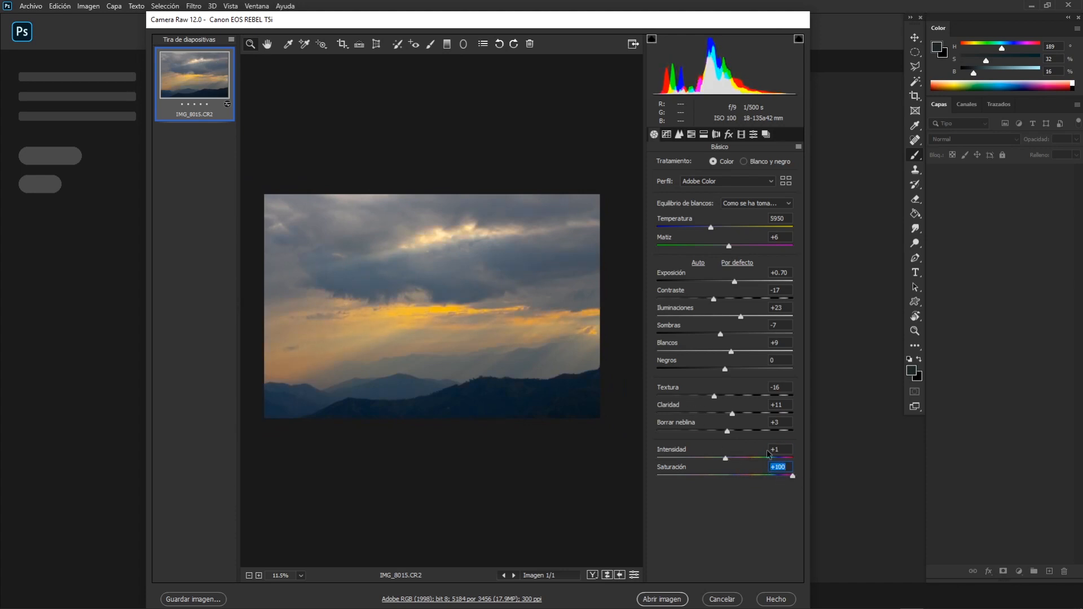
pyautogui.click(414, 345)
pyautogui.scroll(1, 442, 324)
pyautogui.moveTo(442, 324); pyautogui.dragTo(545, 316)
pyautogui.scroll(3, 467, 327)
pyautogui.scroll(-4, 505, 340)
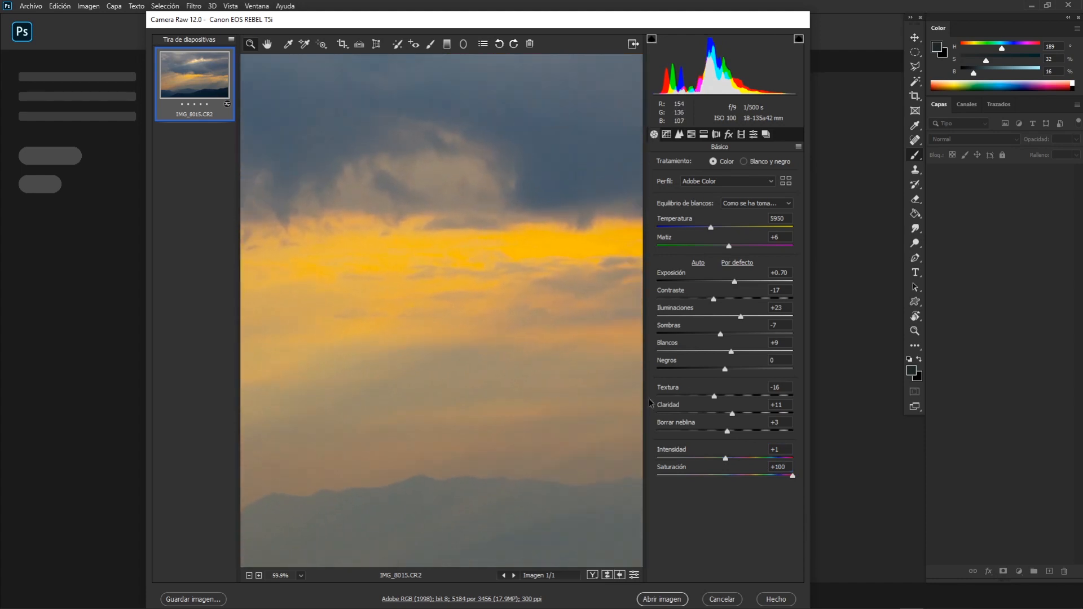
pyautogui.scroll(-3, 525, 373)
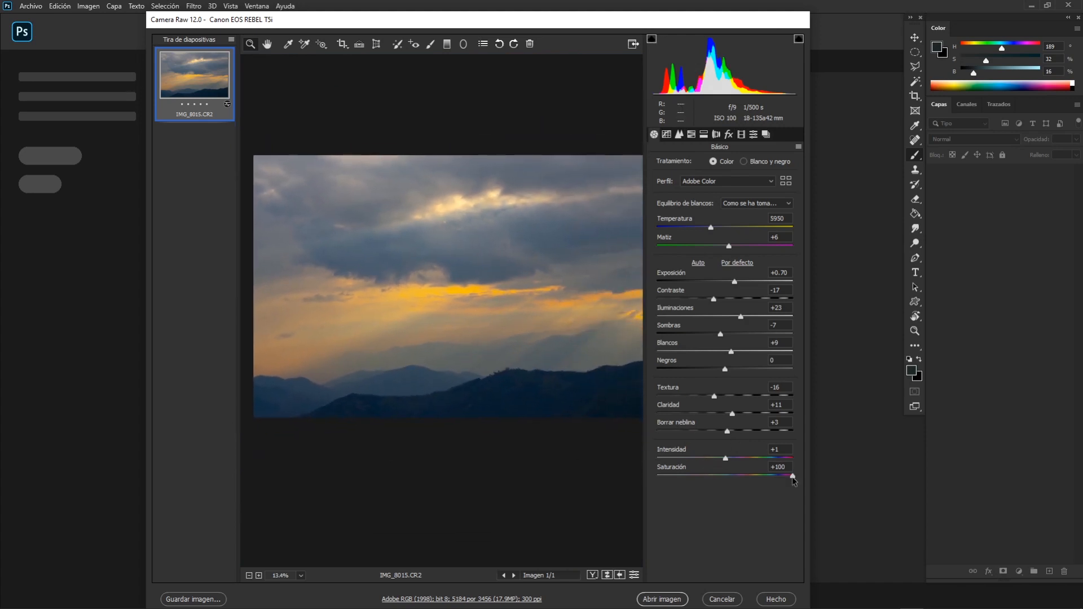
pyautogui.moveTo(792, 476)
pyautogui.mouseDown()
pyautogui.moveTo(768, 477)
pyautogui.moveTo(794, 483)
pyautogui.mouseUp()
pyautogui.scroll(-1, 526, 355)
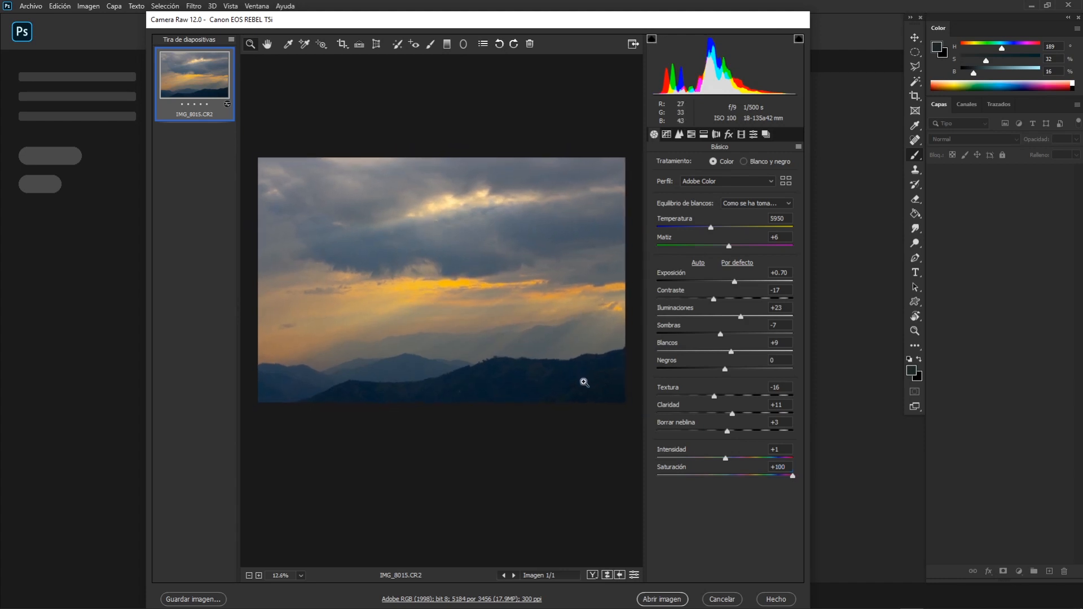
pyautogui.moveTo(513, 363)
pyautogui.mouseDown()
pyautogui.moveTo(486, 336)
pyautogui.moveTo(528, 362)
pyautogui.mouseUp()
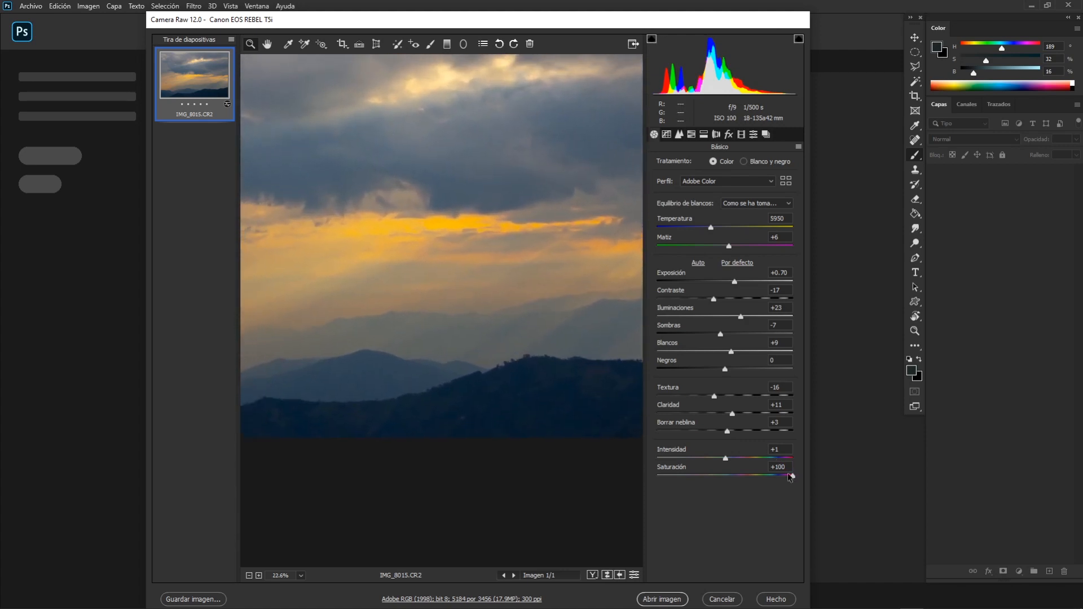
# Set Saturation to +13 and Vibrance to +28, checking the whole photo.
pyautogui.moveTo(793, 478); pyautogui.dragTo(742, 478)
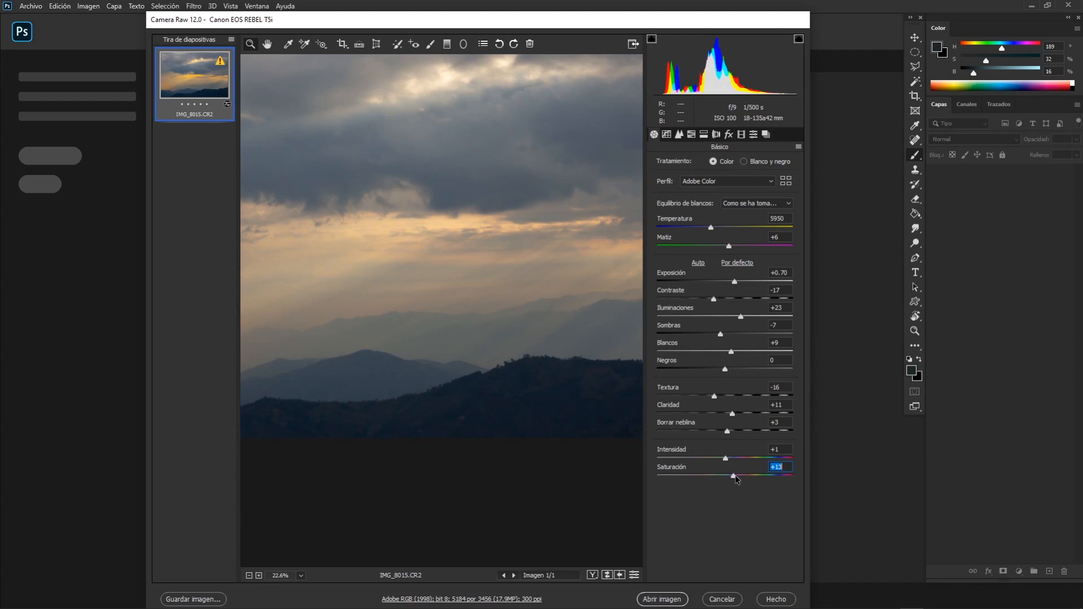
pyautogui.moveTo(725, 458); pyautogui.dragTo(735, 460)
pyautogui.scroll(-4, 563, 394)
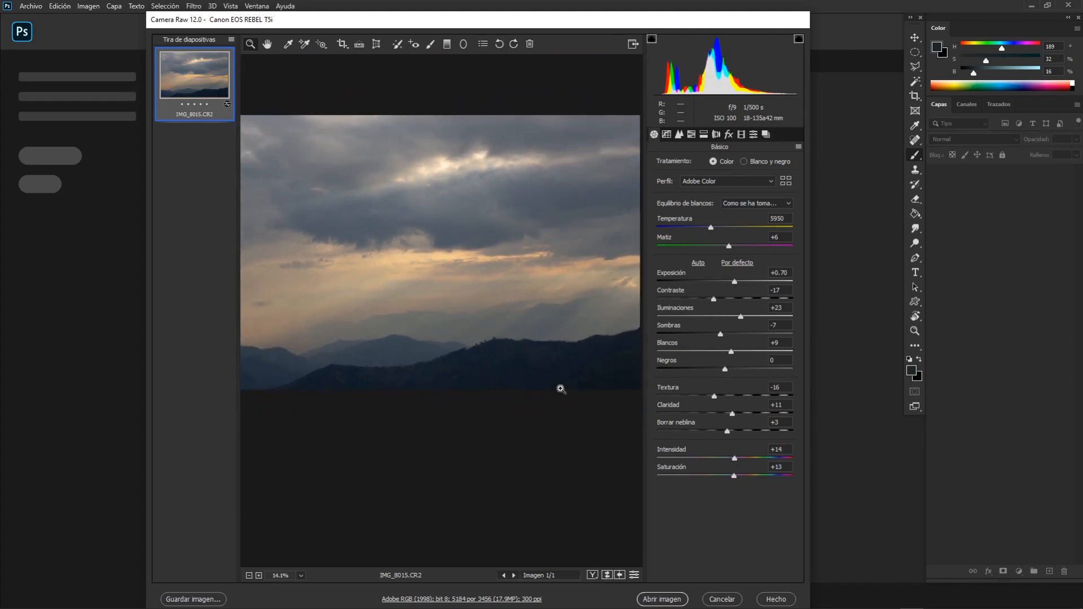
pyautogui.scroll(-1, 561, 390)
pyautogui.moveTo(734, 459); pyautogui.dragTo(734, 475)
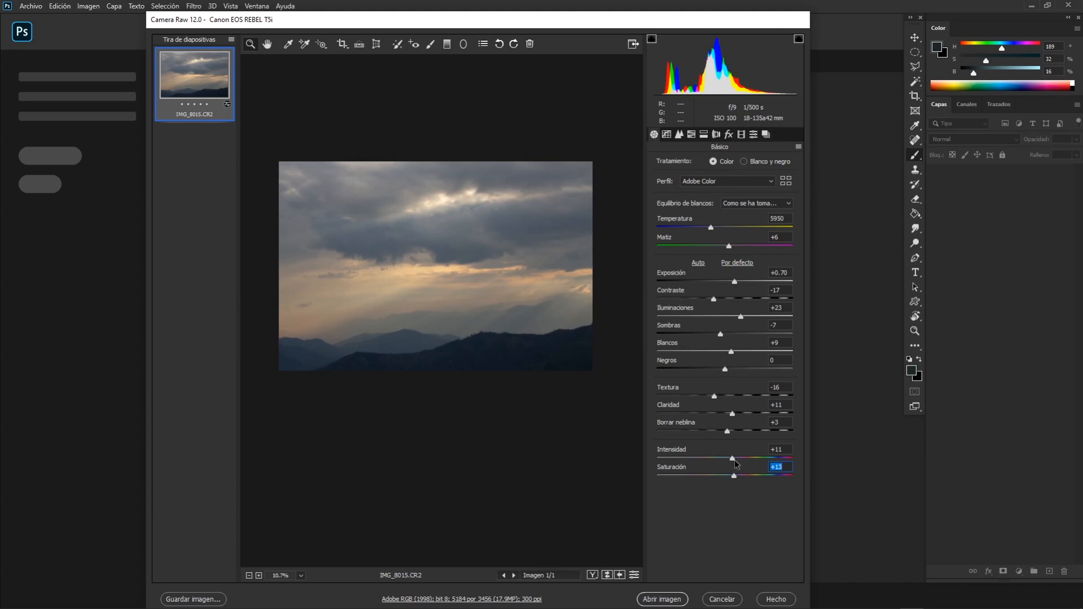
pyautogui.moveTo(732, 458); pyautogui.dragTo(734, 458)
pyautogui.moveTo(736, 460)
pyautogui.mouseDown()
pyautogui.moveTo(756, 456)
pyautogui.moveTo(746, 456)
pyautogui.mouseUp()
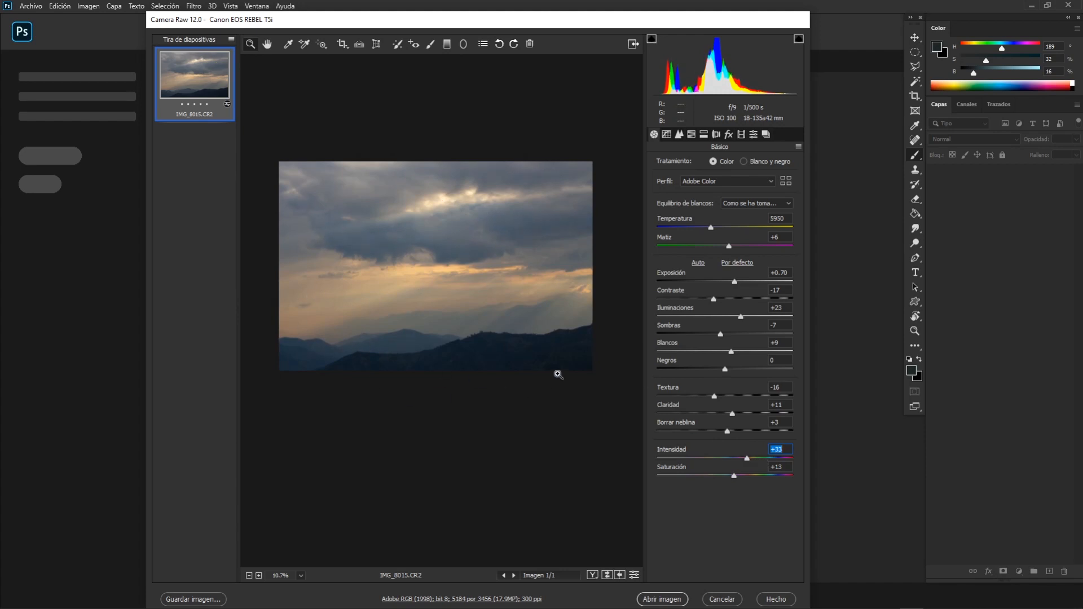
pyautogui.moveTo(747, 460); pyautogui.dragTo(745, 459)
# Open the tone curve adjustments.
pyautogui.click(676, 136)
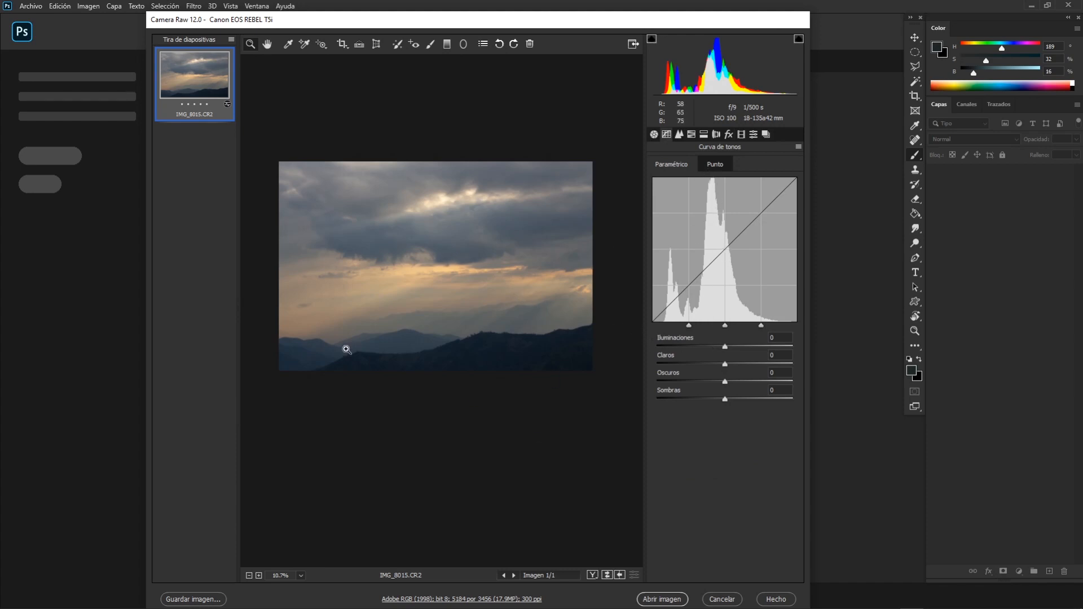
# Correct the white balance with the White Balance tool by sampling neutral grey areas of the clouds.
pyautogui.click(287, 45)
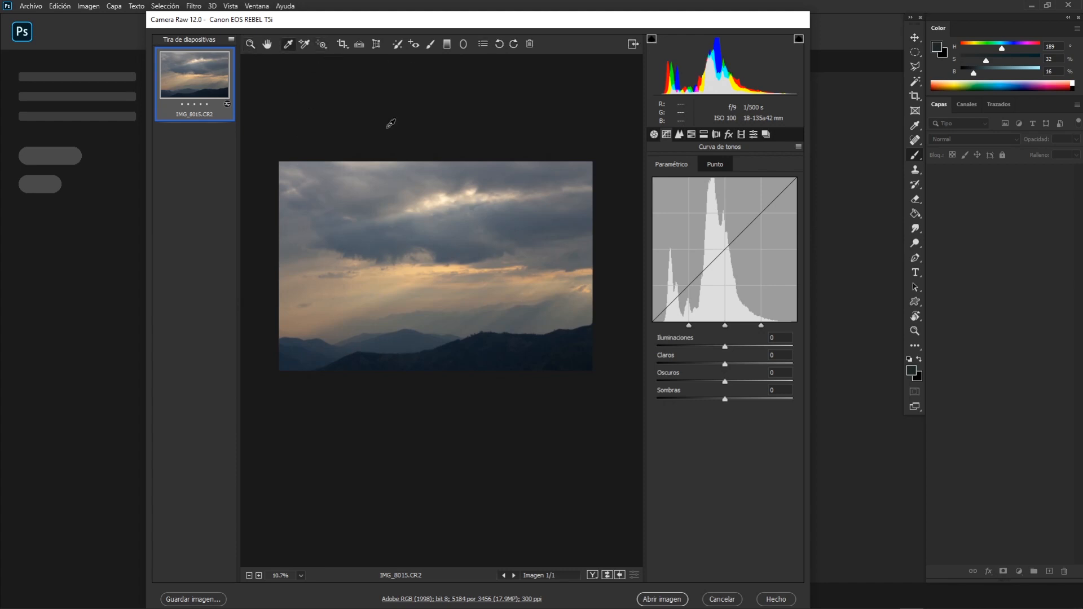
pyautogui.click(431, 228)
pyautogui.click(444, 228)
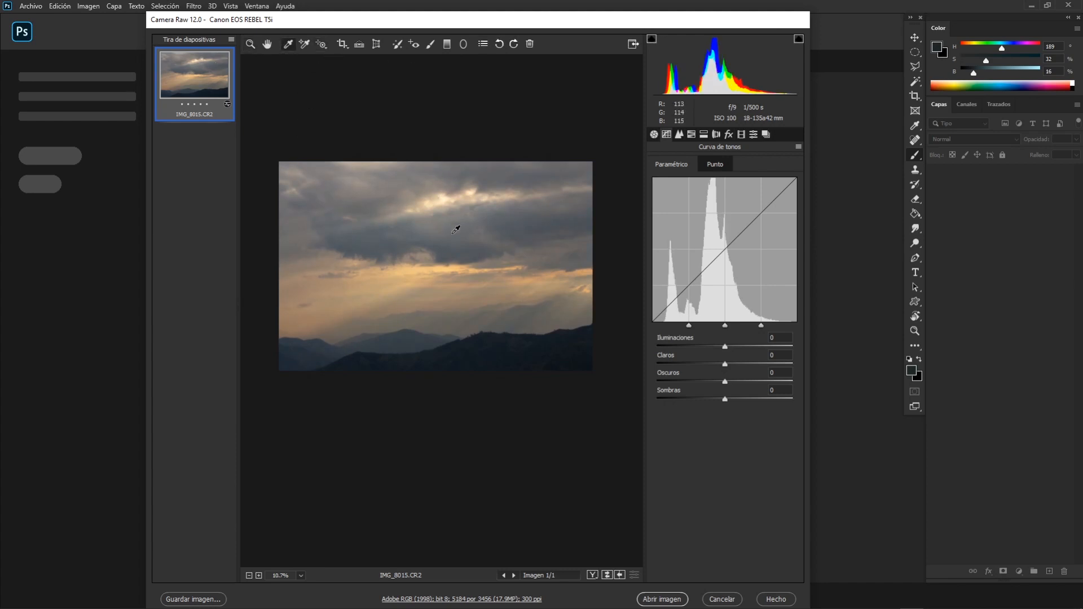
pyautogui.click(453, 233)
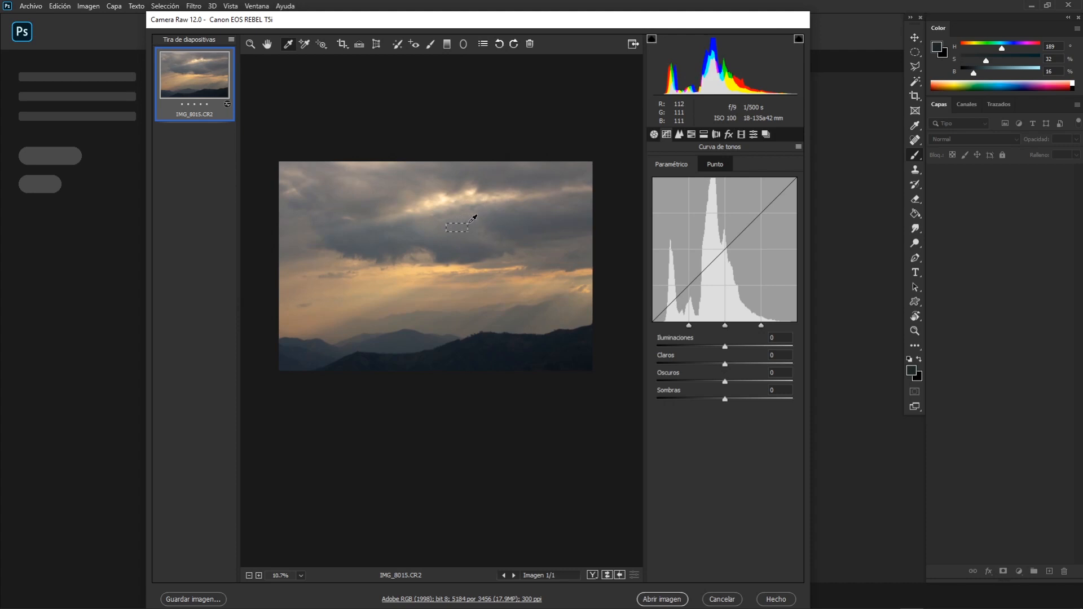
pyautogui.click(508, 206)
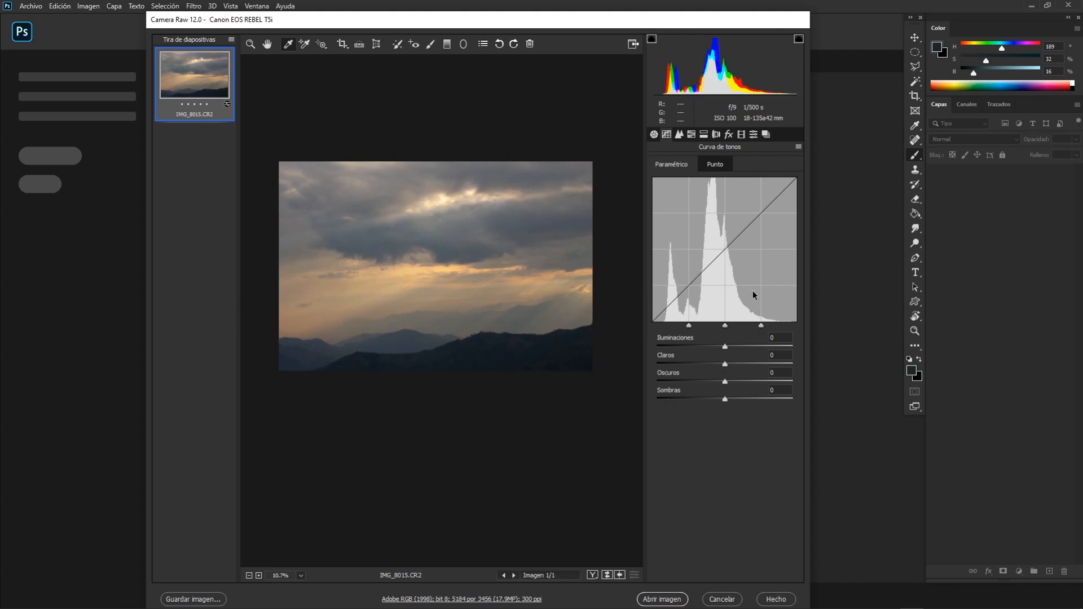
# Place a colour sample on the dark central cloud with the Color Sampler tool and clear the samples.
pyautogui.click(304, 44)
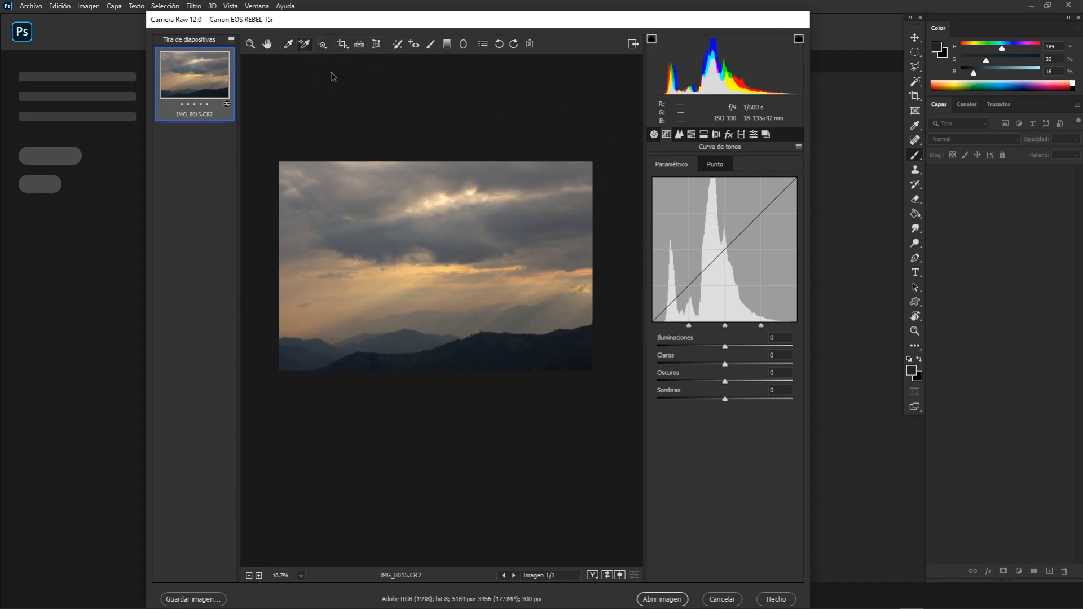
pyautogui.click(457, 234)
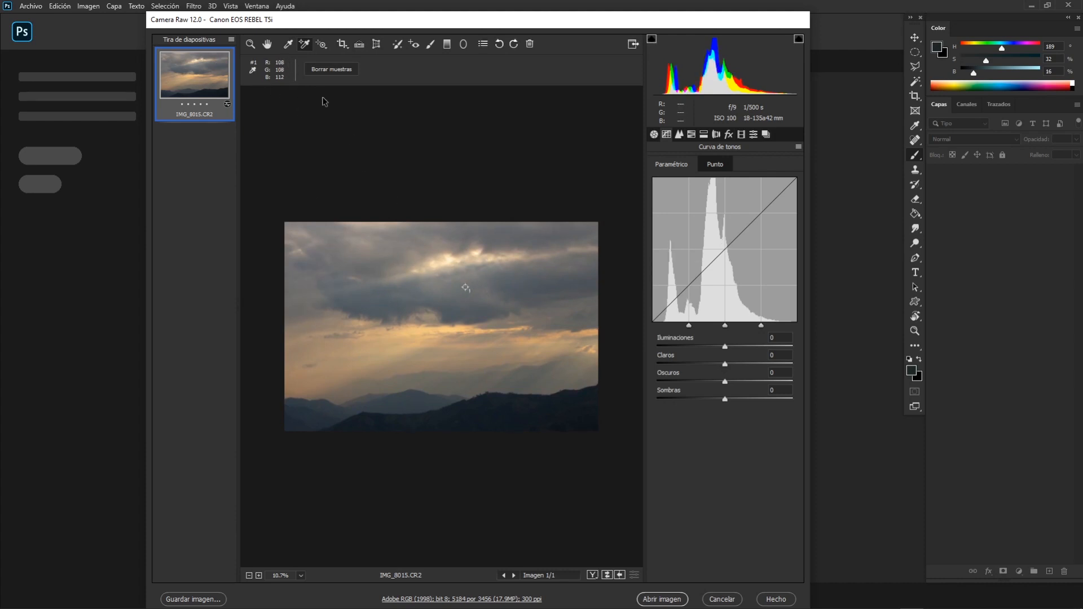
pyautogui.click(324, 70)
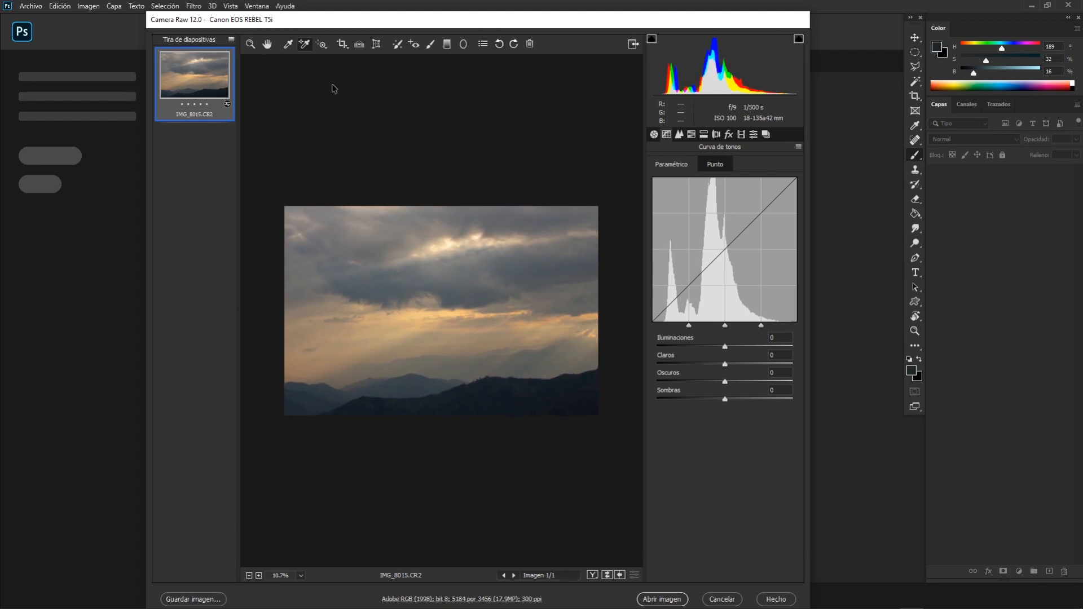
# Raise the tone curve's Shadows to +18 with the Targeted Adjustment tool directly on the photo.
pyautogui.click(325, 46)
pyautogui.moveTo(442, 265)
pyautogui.mouseDown()
pyautogui.moveTo(445, 244)
pyautogui.moveTo(455, 270)
pyautogui.mouseUp()
pyautogui.press('space')
pyautogui.press('z')
pyautogui.moveTo(498, 404); pyautogui.dragTo(454, 322)
pyautogui.press('t')
pyautogui.press('z')
pyautogui.press('space')
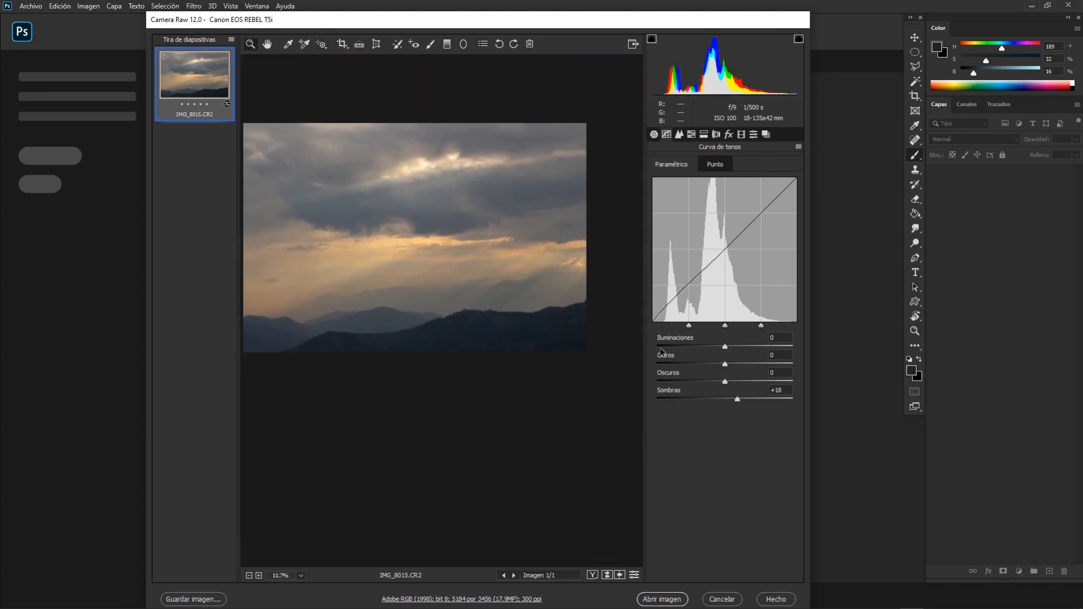
# Raise the tone curve's Darks to +34 with the Targeted Adjustment tool on the clouds and hills.
pyautogui.press('t')
pyautogui.moveTo(555, 282); pyautogui.dragTo(555, 278)
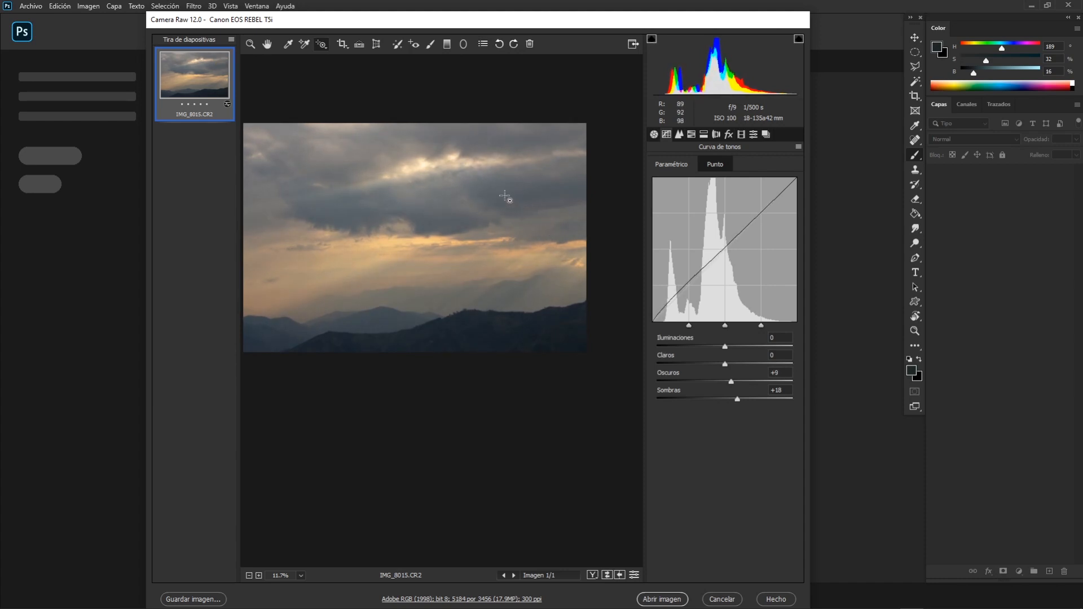
pyautogui.moveTo(505, 196); pyautogui.dragTo(508, 179)
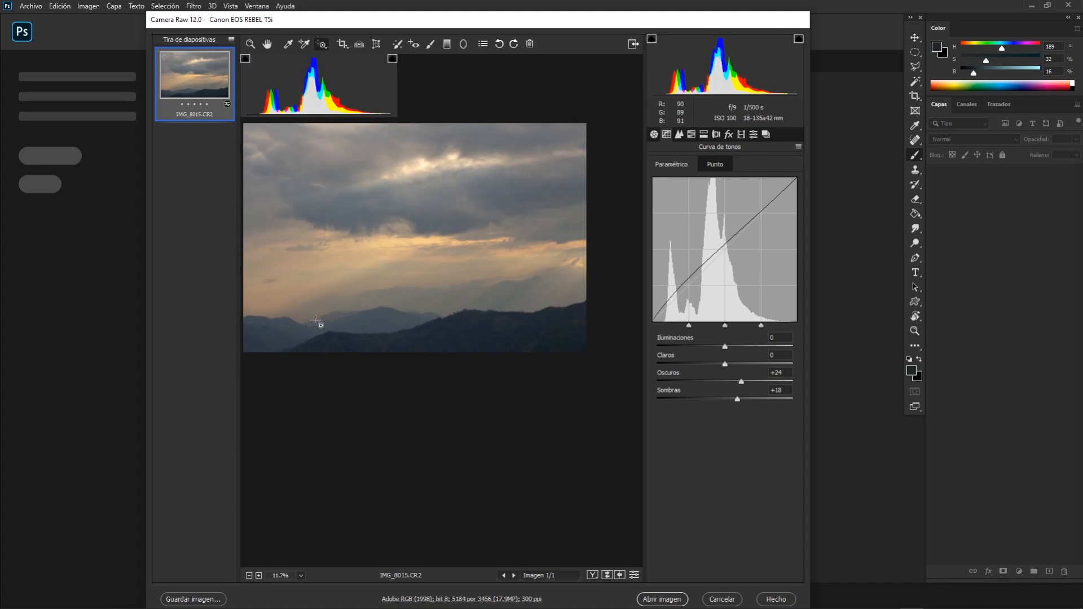
pyautogui.moveTo(380, 316)
pyautogui.mouseDown()
pyautogui.moveTo(380, 303)
pyautogui.moveTo(379, 312)
pyautogui.mouseUp()
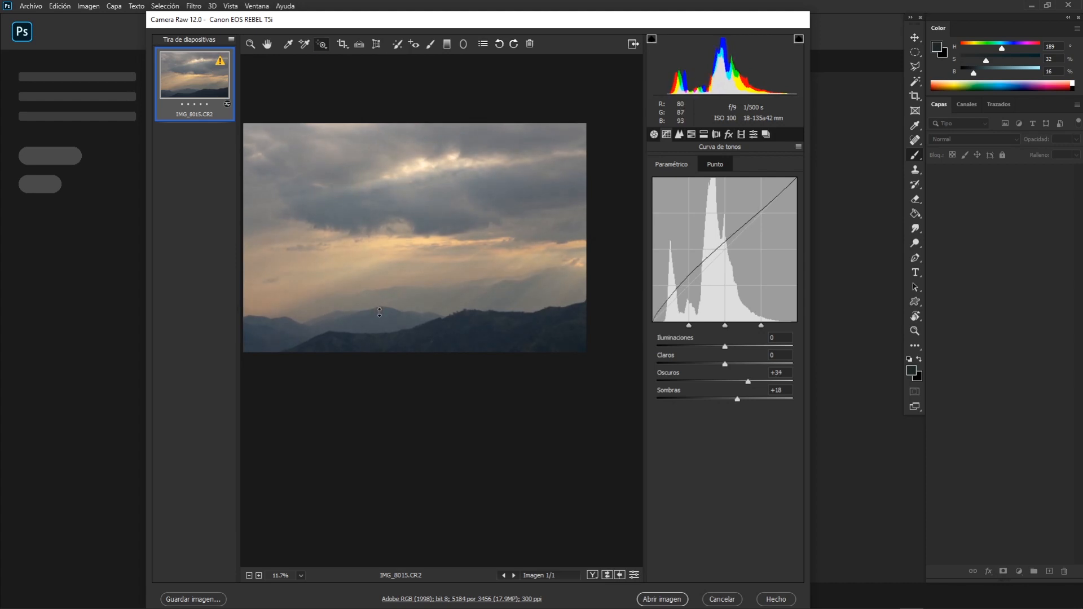
# Try a sharpening amount of 61, inspect the tree-lined ridge up close, and reset the amount to its default.
pyautogui.click(679, 134)
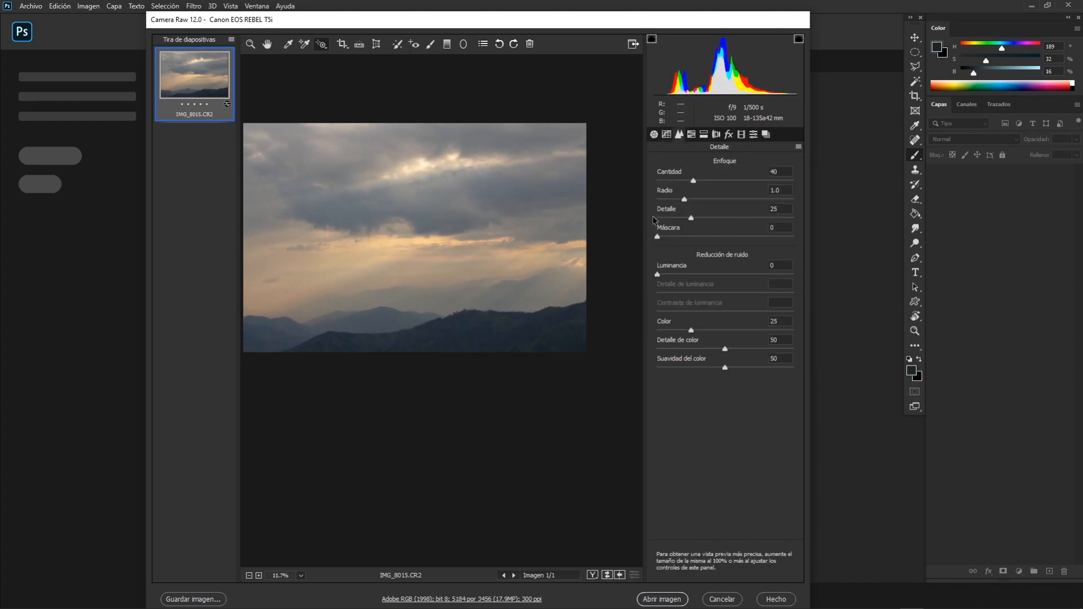
pyautogui.moveTo(680, 173); pyautogui.dragTo(712, 182)
pyautogui.click(479, 310)
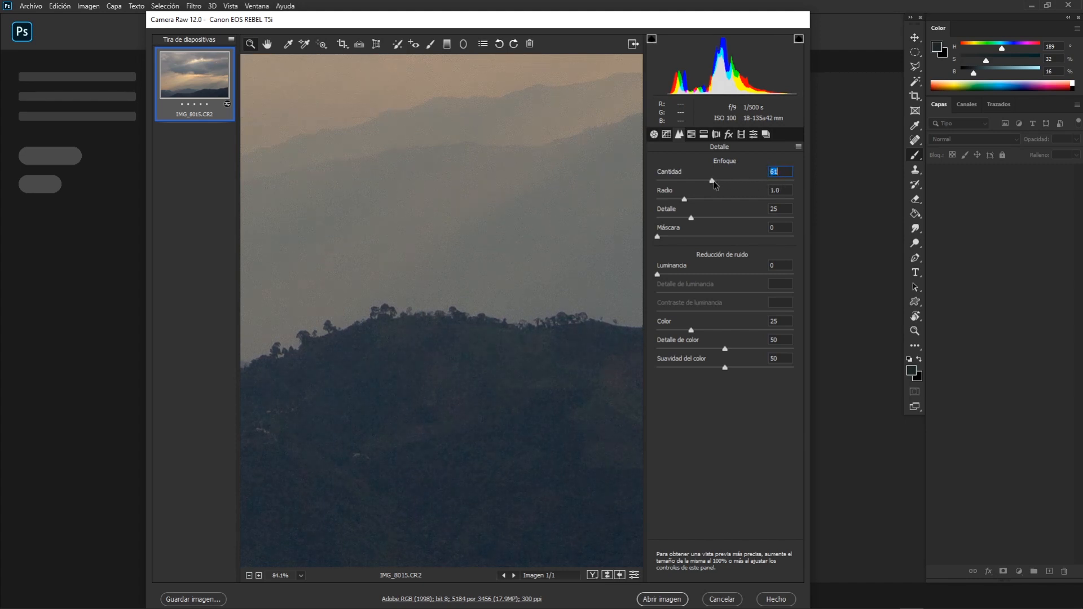
pyautogui.doubleClick(712, 181)
pyautogui.moveTo(527, 263); pyautogui.dragTo(504, 249)
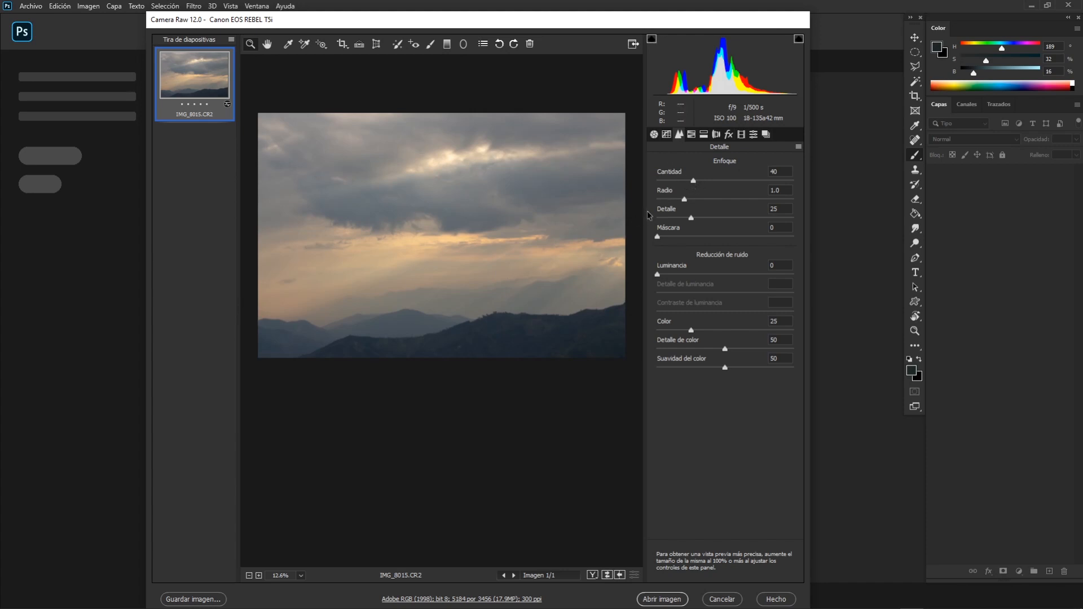
# Examine the hue, saturation and luminance controls of the HSL adjustments, with a brief look at split toning.
pyautogui.click(691, 136)
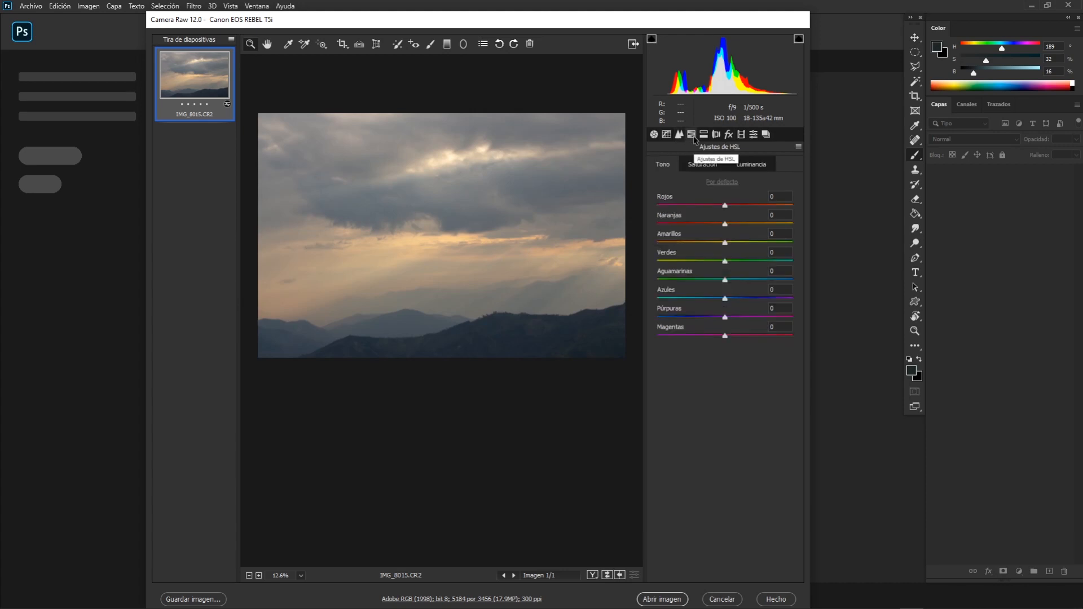
pyautogui.click(703, 134)
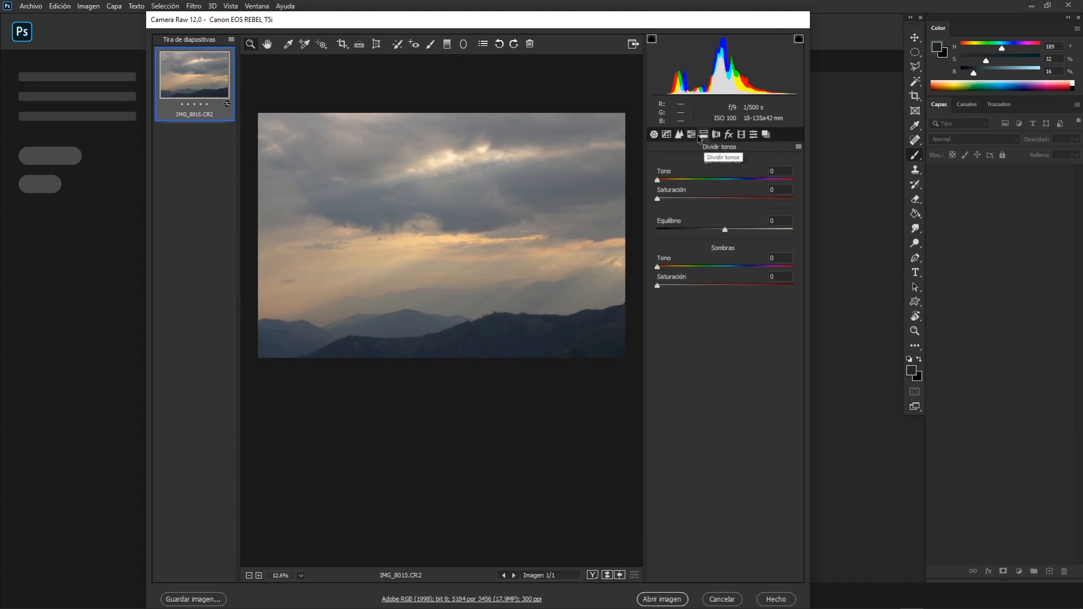
pyautogui.click(691, 135)
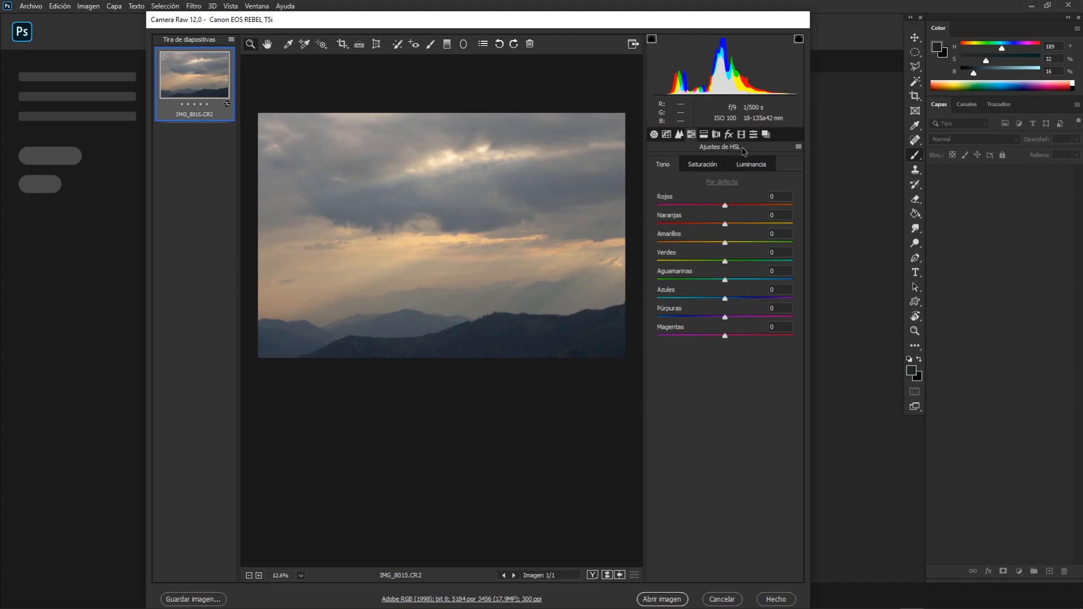
pyautogui.click(749, 165)
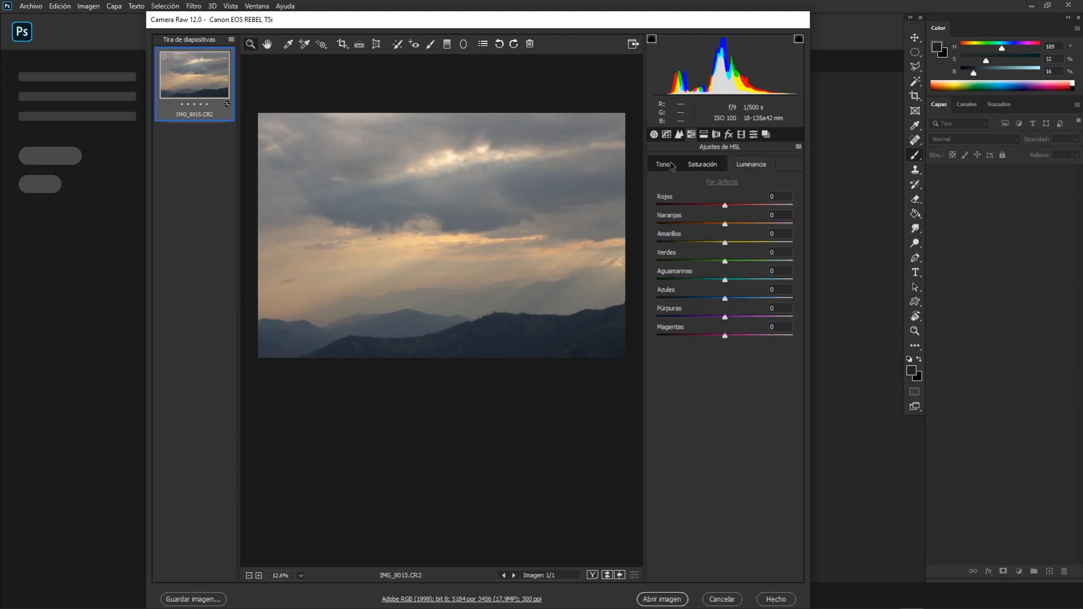
pyautogui.click(664, 165)
pyautogui.click(704, 166)
pyautogui.click(753, 166)
pyautogui.click(662, 165)
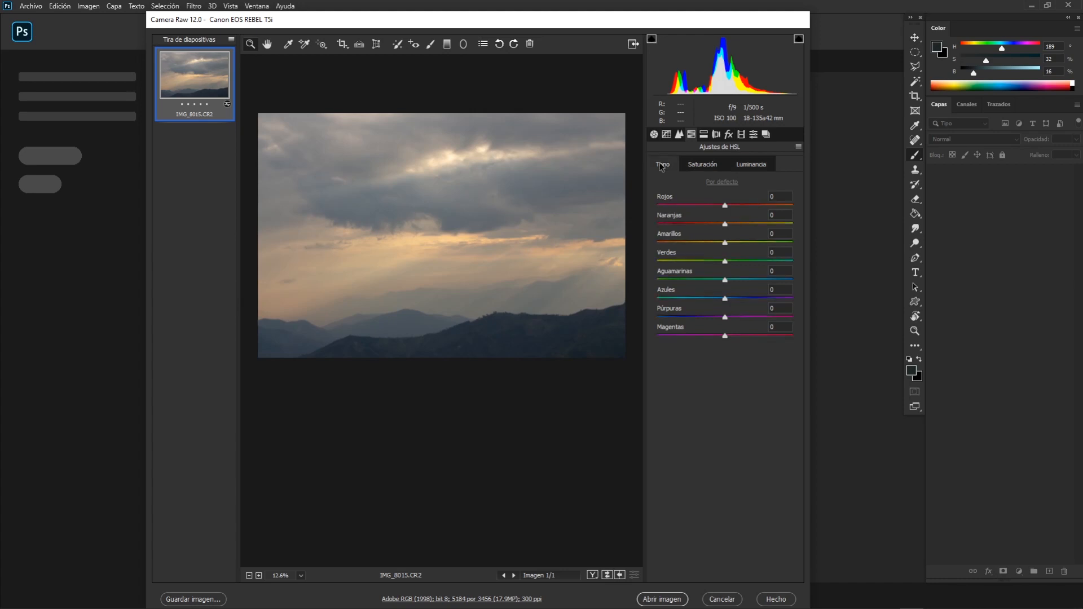
pyautogui.click(713, 167)
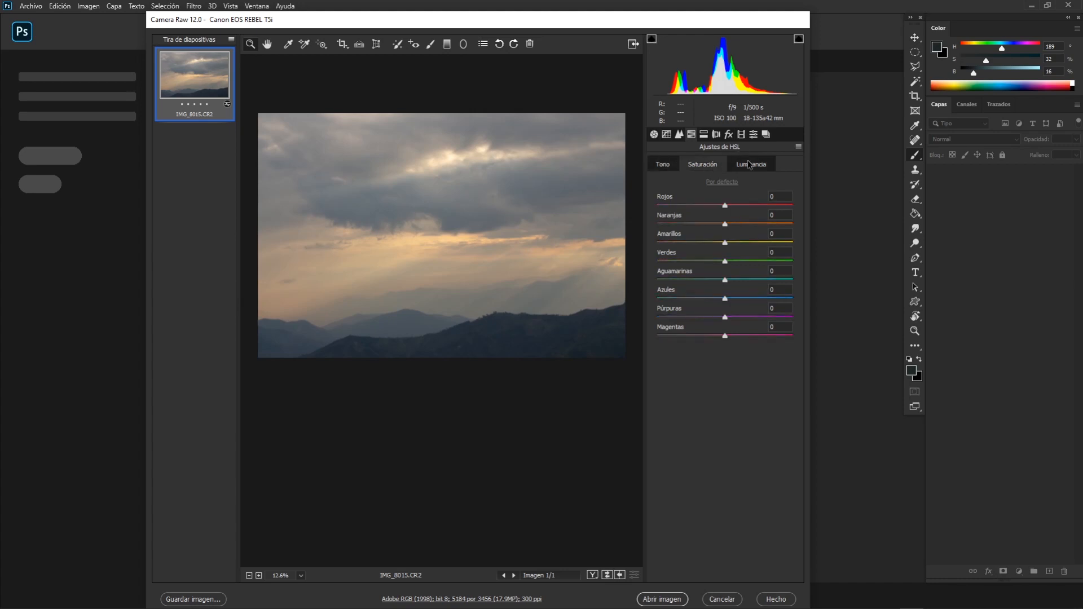
pyautogui.click(750, 165)
pyautogui.click(701, 164)
pyautogui.click(675, 166)
pyautogui.click(703, 164)
pyautogui.click(746, 165)
# Look over the split toning and lens correction settings, and return to the hue controls of the HSL adjustments.
pyautogui.click(706, 133)
pyautogui.click(715, 135)
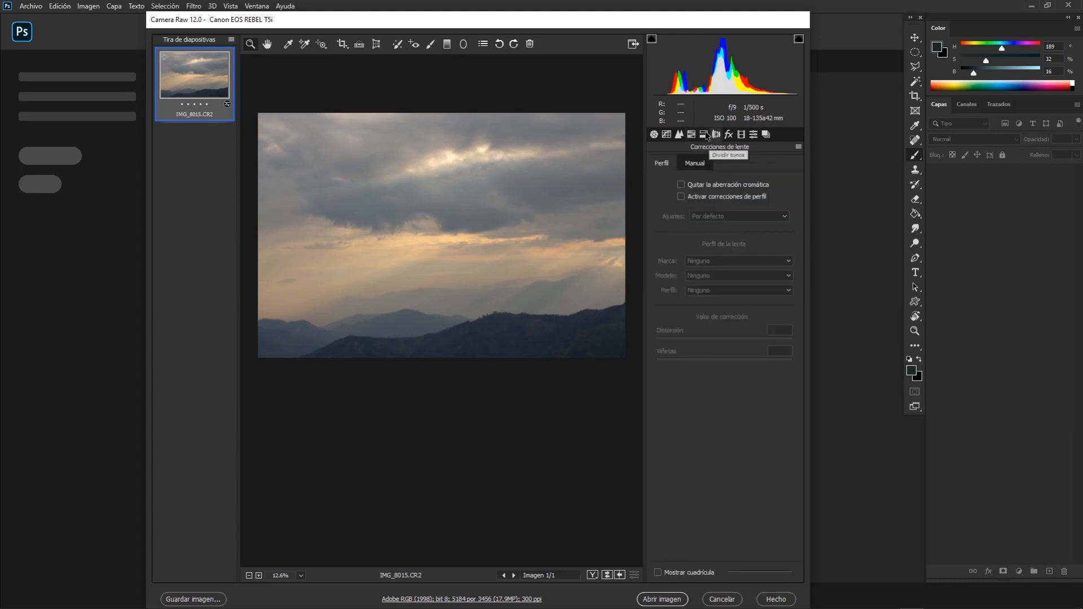
pyautogui.click(724, 136)
pyautogui.click(691, 134)
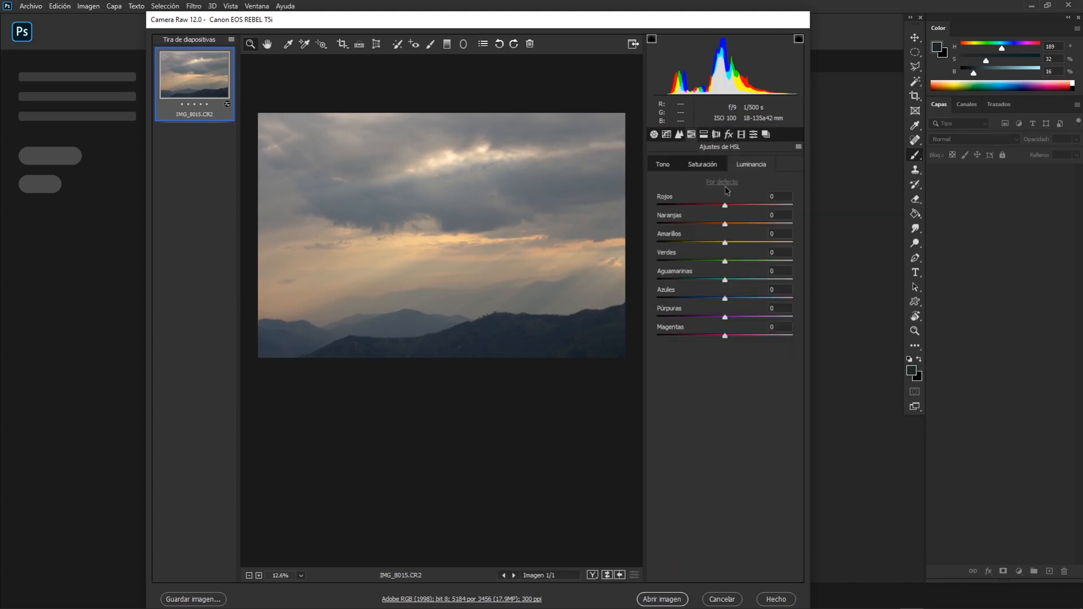
pyautogui.click(714, 166)
pyautogui.click(659, 164)
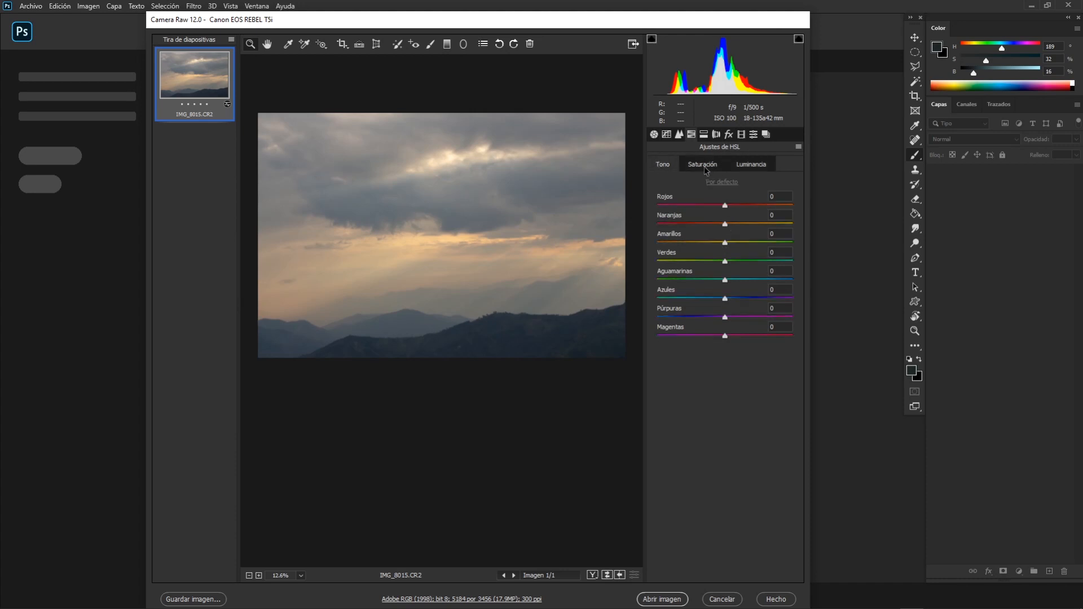
pyautogui.click(705, 167)
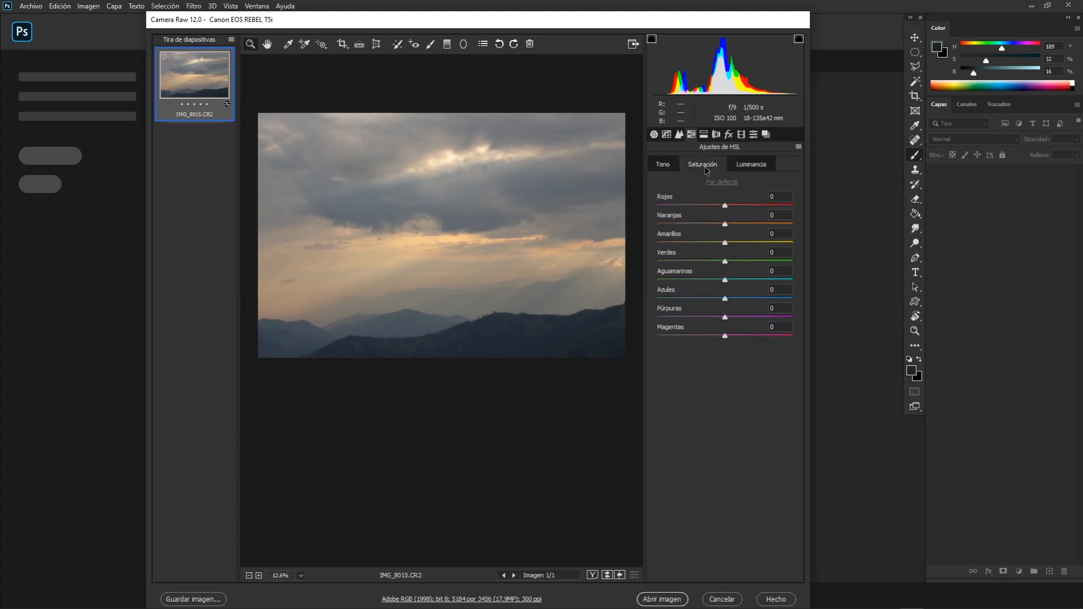
pyautogui.click(676, 168)
pyautogui.click(753, 167)
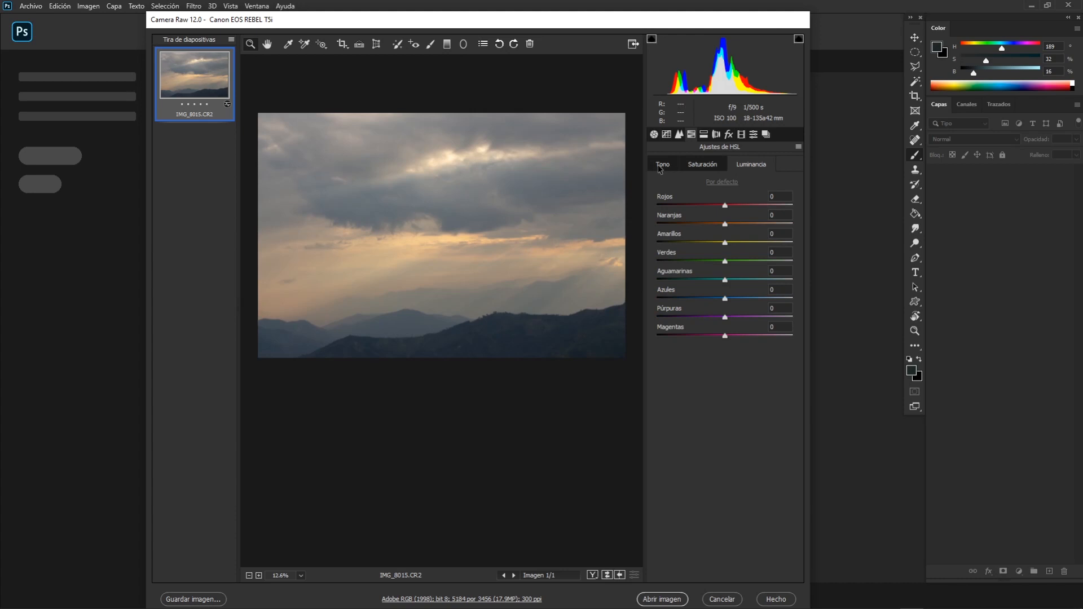
pyautogui.click(659, 165)
pyautogui.click(798, 147)
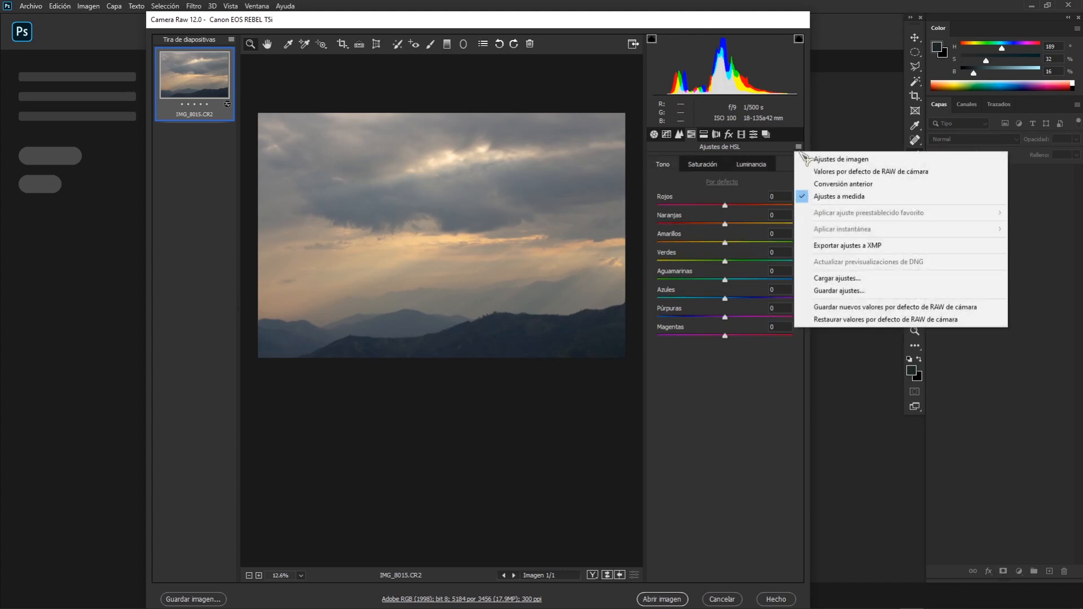
pyautogui.click(799, 153)
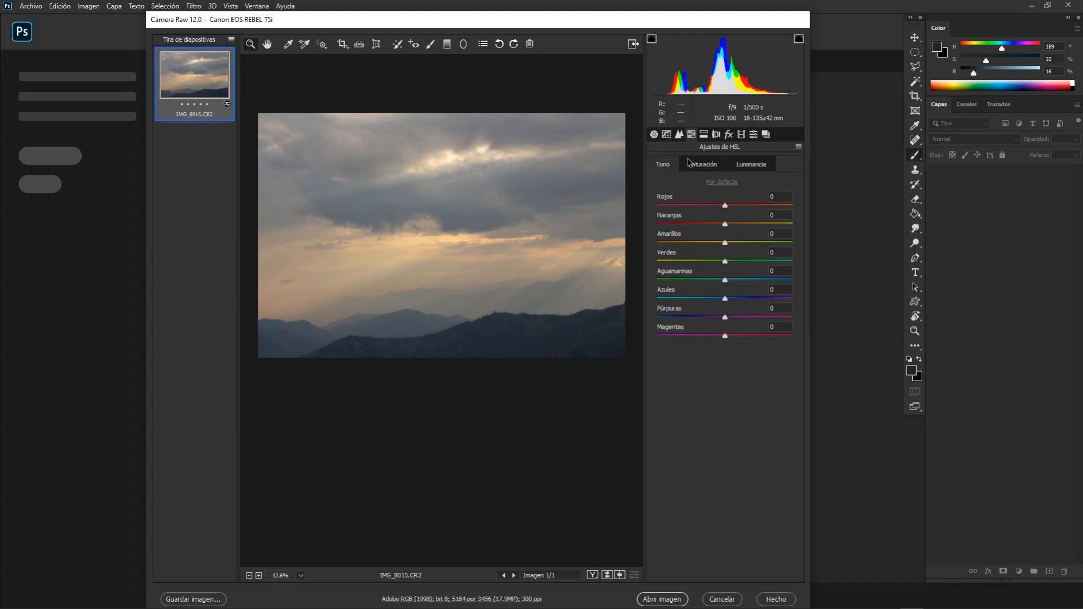
# Shift the hue of the Oranges to -22, checking the sunset glow in the sky.
pyautogui.click(429, 246)
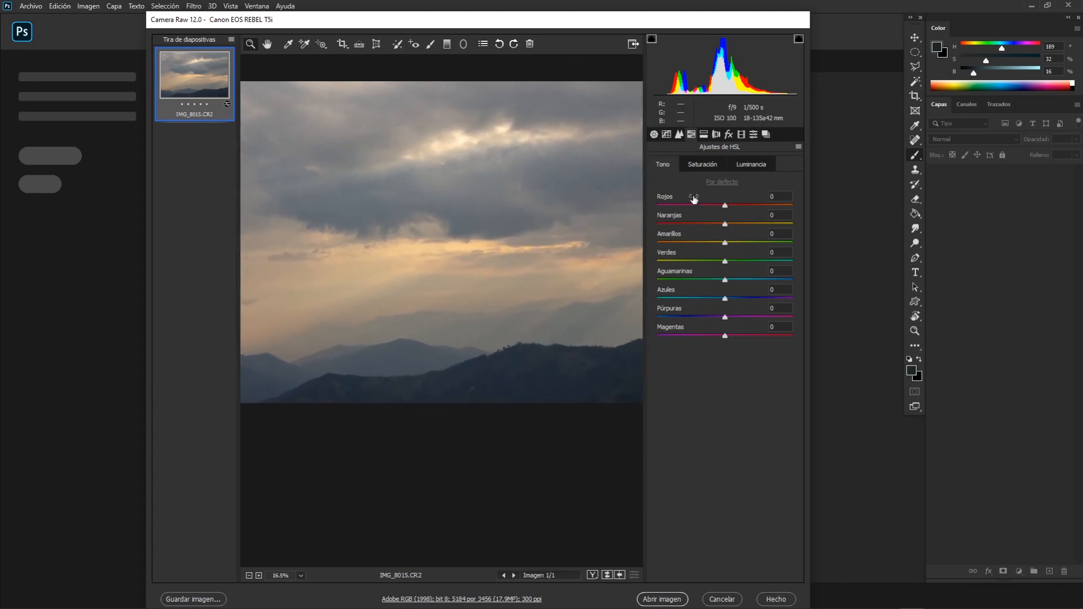
pyautogui.moveTo(727, 224); pyautogui.dragTo(703, 228)
pyautogui.scroll(-2, 530, 245)
pyautogui.scroll(-1, 530, 246)
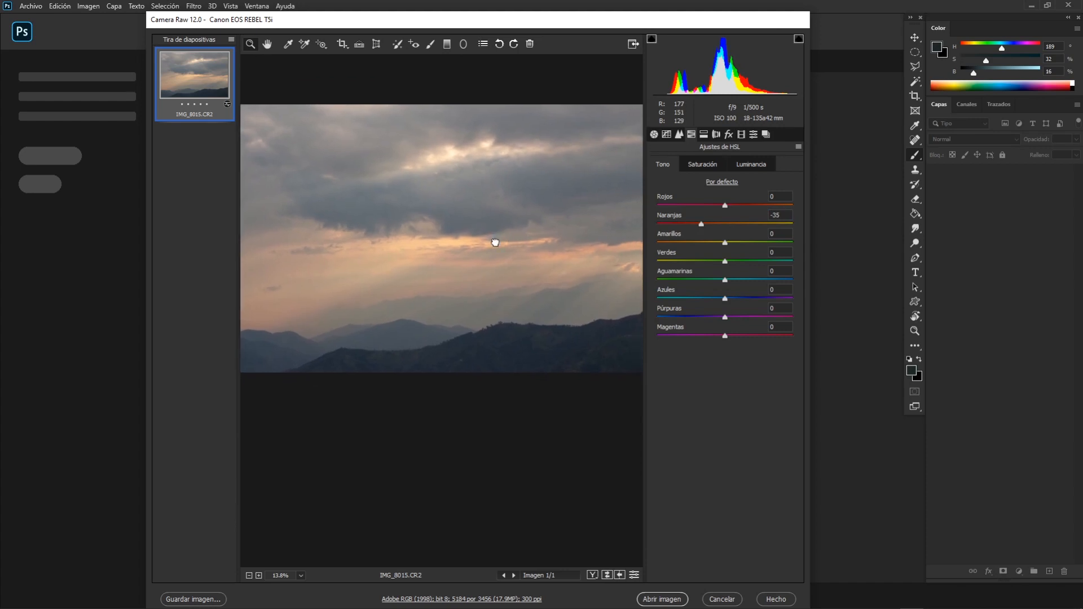
pyautogui.click(703, 225)
pyautogui.moveTo(704, 227); pyautogui.dragTo(710, 227)
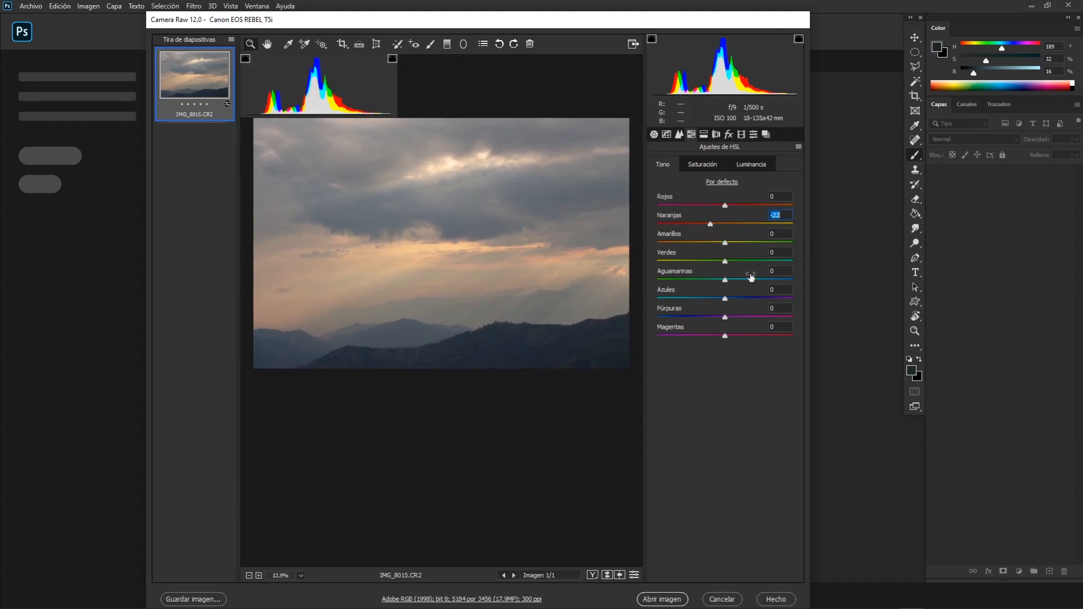
# Set the hue of the Aquas to -18 and the hue of the Blues to -3.
pyautogui.moveTo(725, 282); pyautogui.dragTo(682, 303)
pyautogui.moveTo(680, 302); pyautogui.dragTo(725, 298)
pyautogui.doubleClick(715, 303)
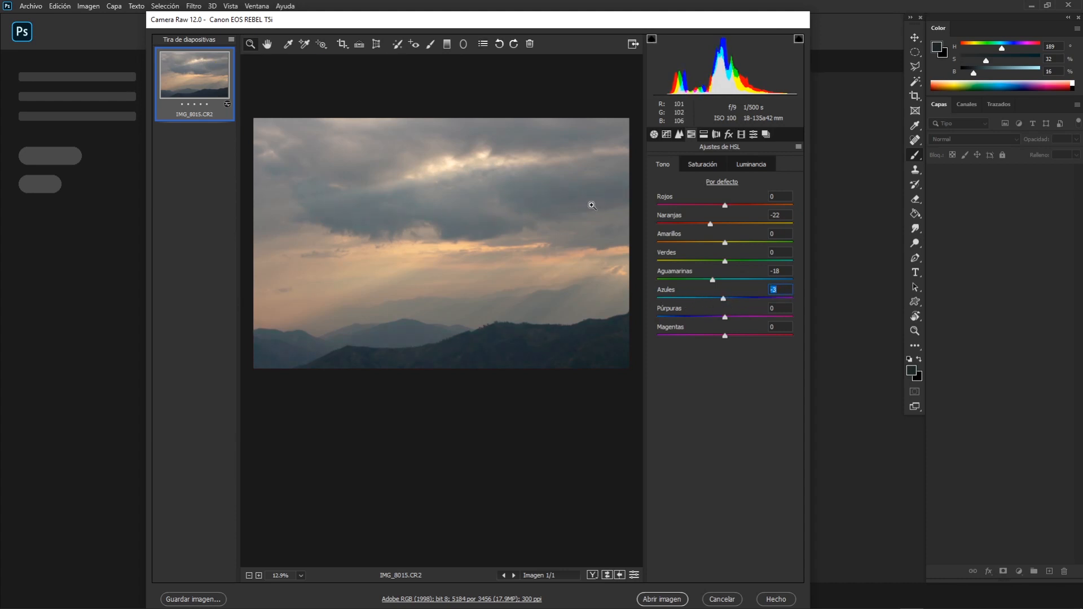
# Set the saturation of the Oranges to +12 and of the Blues to +15, and inspect the hills up close.
pyautogui.click(708, 165)
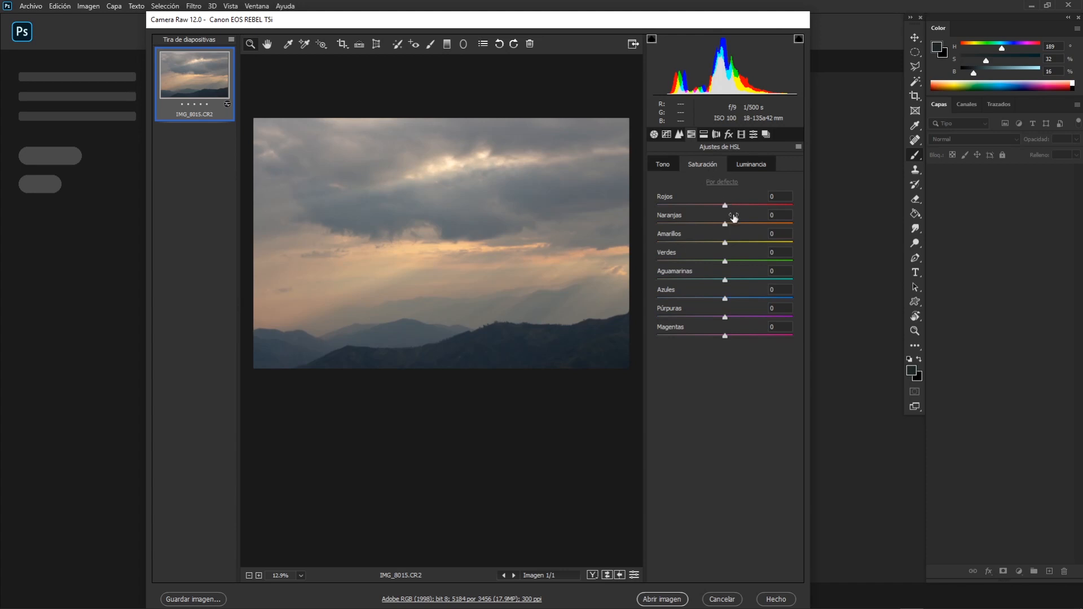
pyautogui.moveTo(726, 225)
pyautogui.mouseDown()
pyautogui.moveTo(750, 228)
pyautogui.moveTo(736, 228)
pyautogui.mouseUp()
pyautogui.moveTo(730, 301)
pyautogui.mouseDown()
pyautogui.moveTo(758, 300)
pyautogui.moveTo(737, 300)
pyautogui.mouseUp()
pyautogui.moveTo(479, 326); pyautogui.dragTo(503, 324)
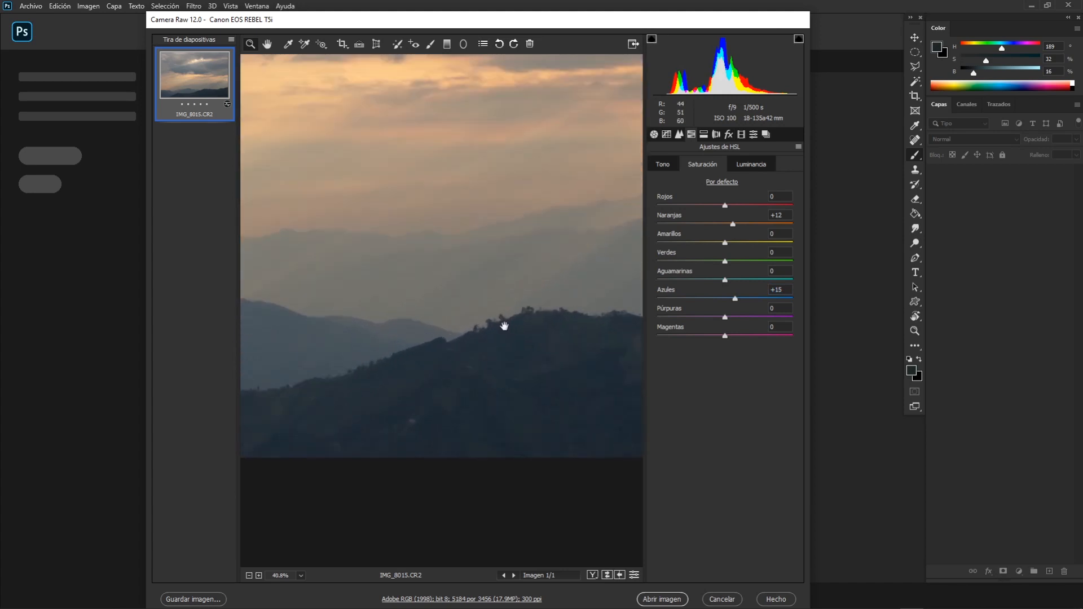
pyautogui.moveTo(417, 311); pyautogui.dragTo(596, 268)
pyautogui.moveTo(517, 248); pyautogui.dragTo(512, 227)
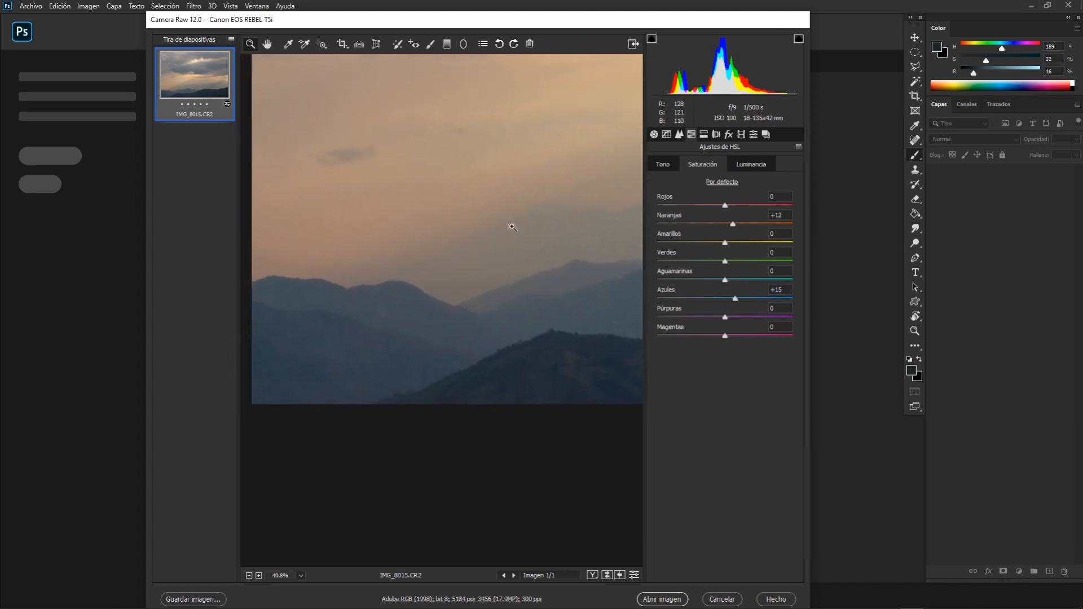
# Inspect the hills, sunset glow and clouds up close, and bring up the luminance controls of the HSL adjustments.
pyautogui.moveTo(390, 271); pyautogui.dragTo(477, 288)
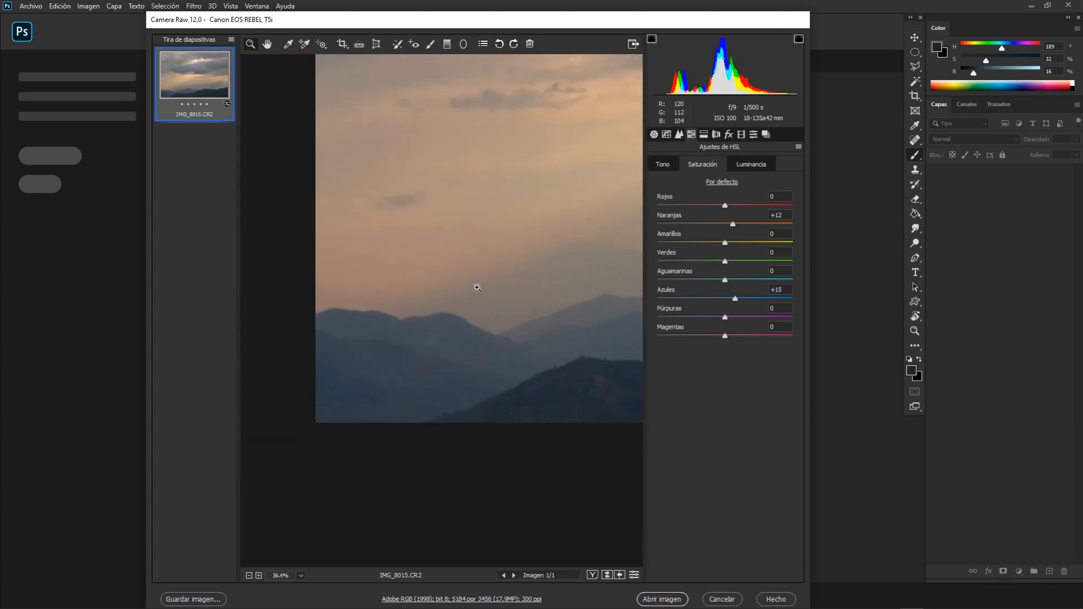
pyautogui.moveTo(549, 297); pyautogui.dragTo(440, 292)
pyautogui.moveTo(534, 296); pyautogui.dragTo(517, 282)
pyautogui.moveTo(523, 274); pyautogui.dragTo(490, 307)
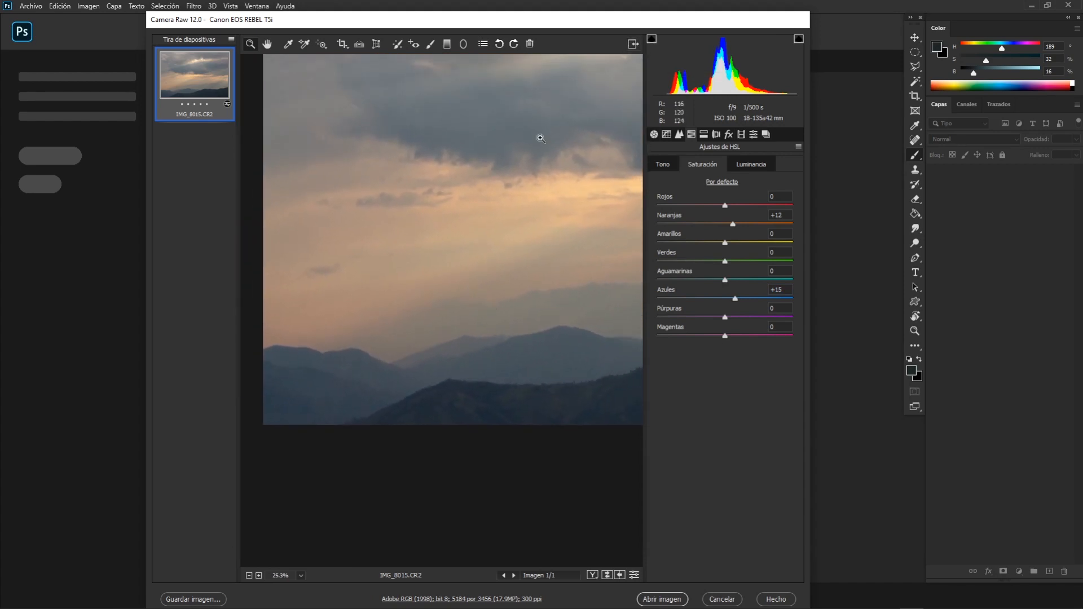
pyautogui.moveTo(496, 218); pyautogui.dragTo(469, 254)
pyautogui.moveTo(483, 253); pyautogui.dragTo(503, 222)
pyautogui.click(747, 165)
pyautogui.moveTo(505, 228); pyautogui.dragTo(536, 217)
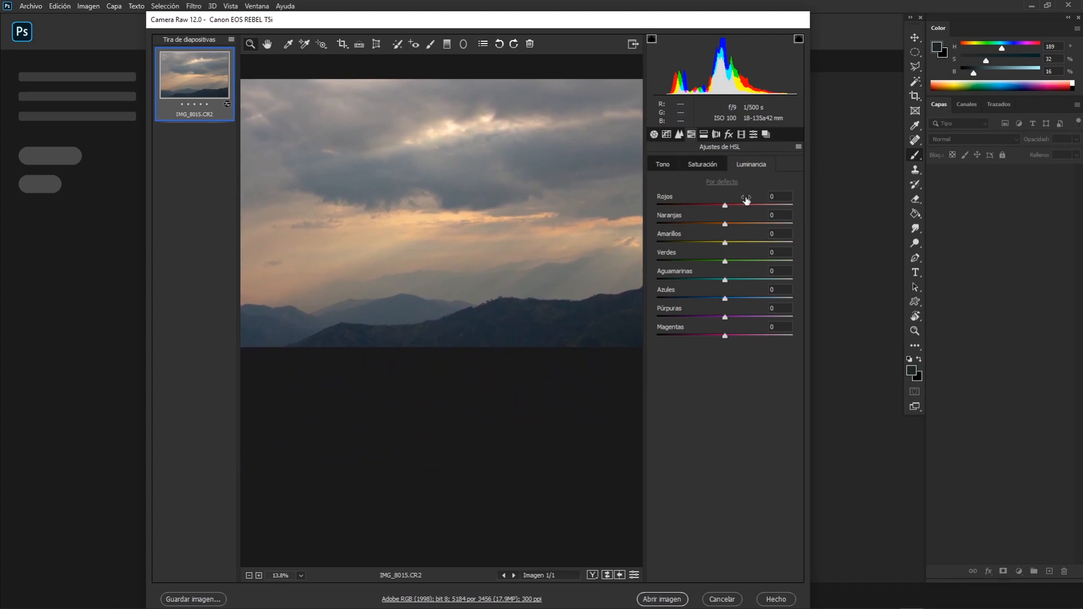
# Set the luminance of the Reds to -1, the Oranges to -2 and the Yellows to +3.
pyautogui.moveTo(725, 243)
pyautogui.mouseDown()
pyautogui.moveTo(750, 240)
pyautogui.moveTo(729, 239)
pyautogui.mouseUp()
pyautogui.moveTo(725, 224)
pyautogui.mouseDown()
pyautogui.moveTo(748, 224)
pyautogui.moveTo(732, 226)
pyautogui.moveTo(734, 205)
pyautogui.moveTo(692, 207)
pyautogui.moveTo(728, 206)
pyautogui.moveTo(677, 225)
pyautogui.moveTo(716, 227)
pyautogui.moveTo(670, 230)
pyautogui.moveTo(725, 227)
pyautogui.moveTo(722, 244)
pyautogui.moveTo(704, 246)
pyautogui.moveTo(740, 245)
pyautogui.moveTo(723, 225)
pyautogui.moveTo(730, 245)
pyautogui.mouseUp()
pyautogui.scroll(-3, 596, 233)
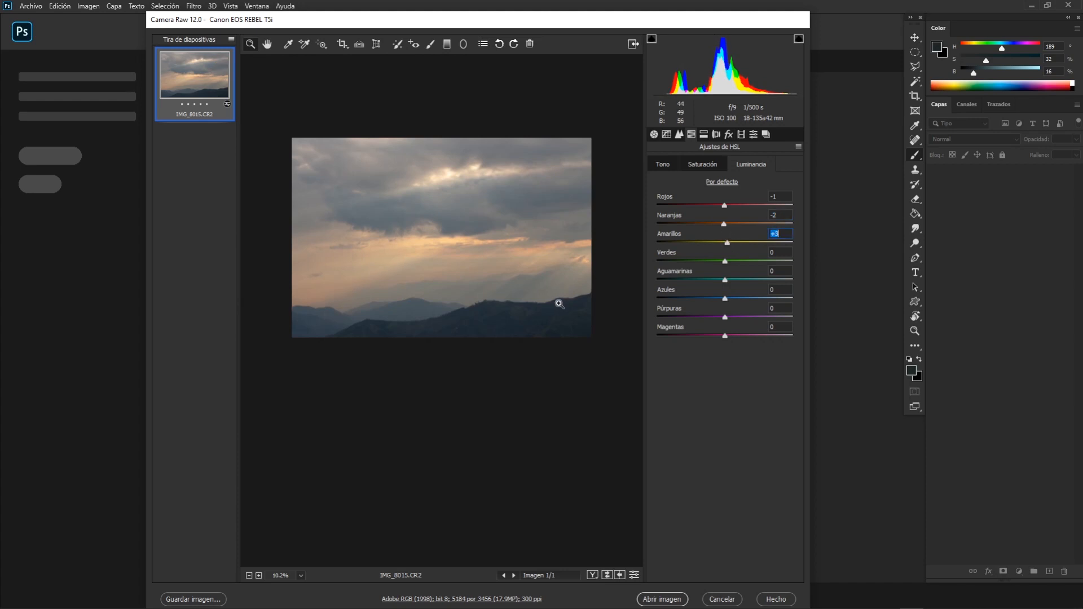
pyautogui.scroll(2, 464, 242)
pyautogui.moveTo(449, 252); pyautogui.dragTo(463, 247)
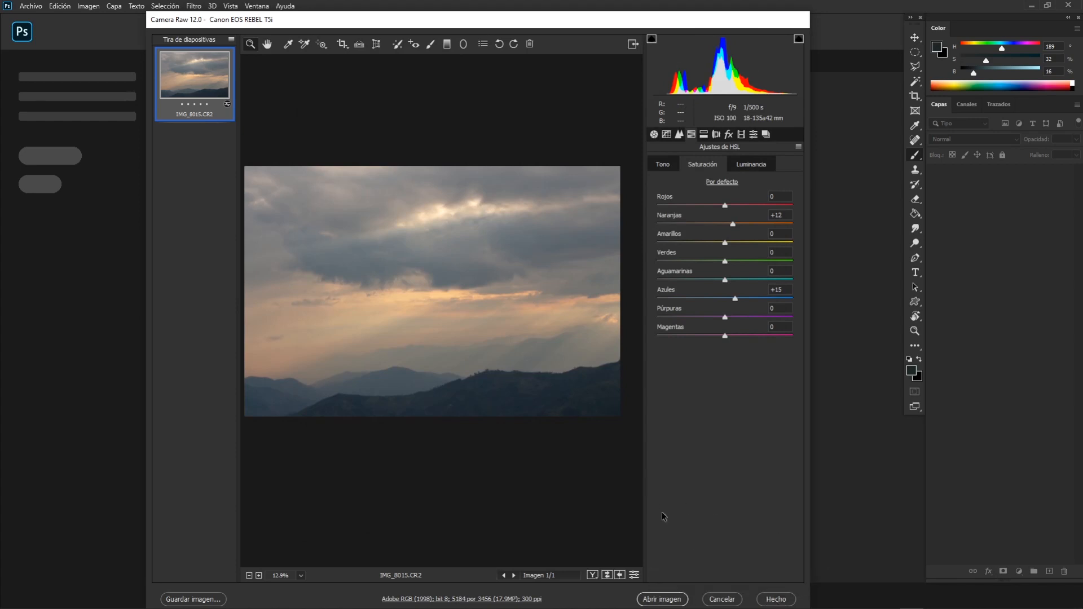
# Open the developed photo in Photoshop and unlock its background layer.
pyautogui.click(661, 599)
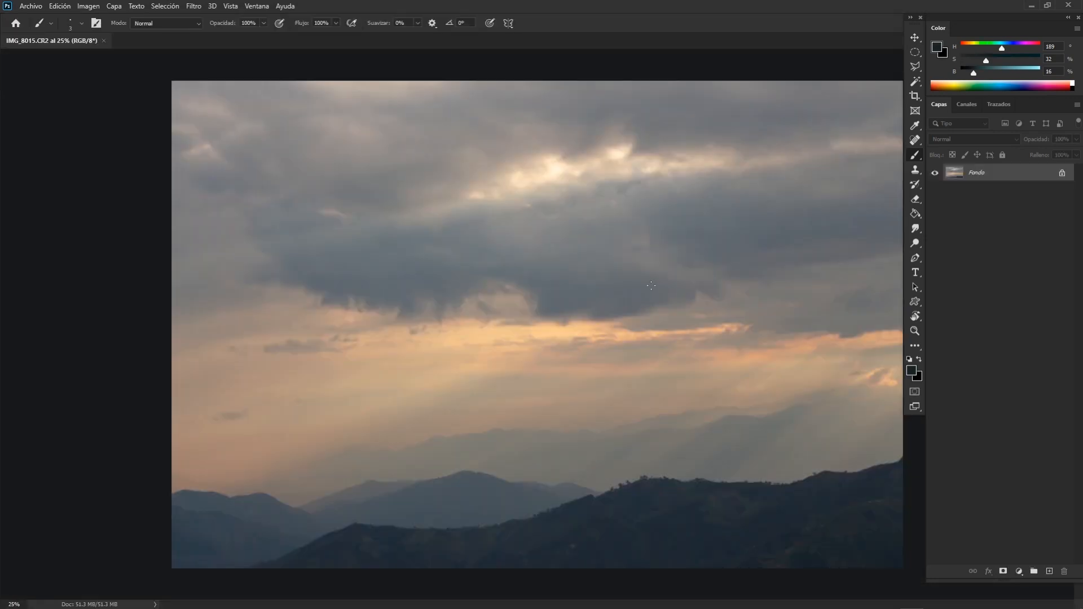
pyautogui.press('z')
pyautogui.moveTo(651, 286)
pyautogui.mouseDown()
pyautogui.moveTo(580, 288)
pyautogui.moveTo(528, 155)
pyautogui.mouseUp()
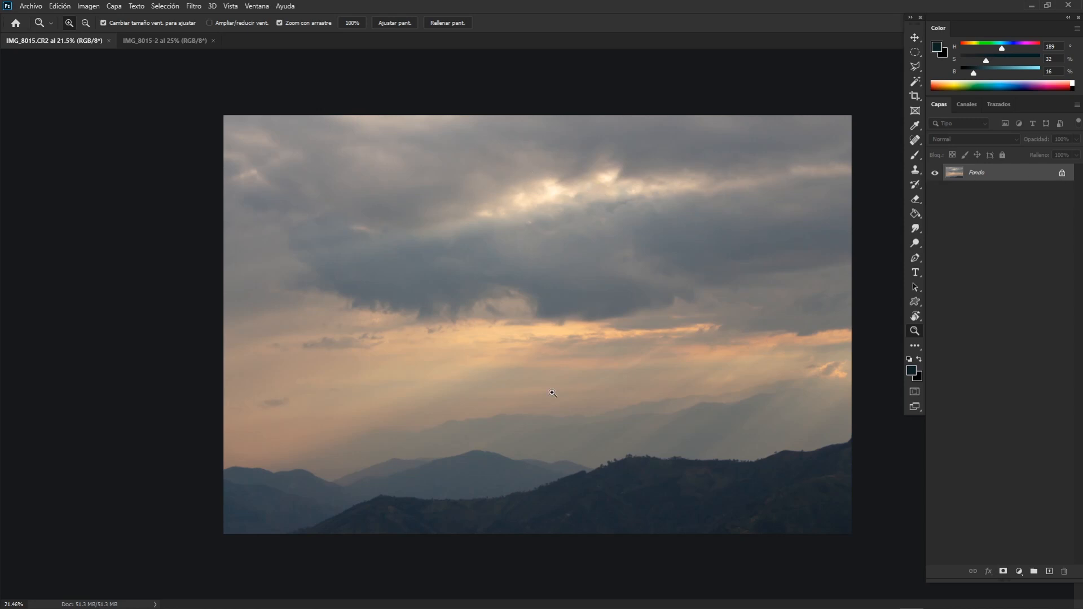
pyautogui.press('b')
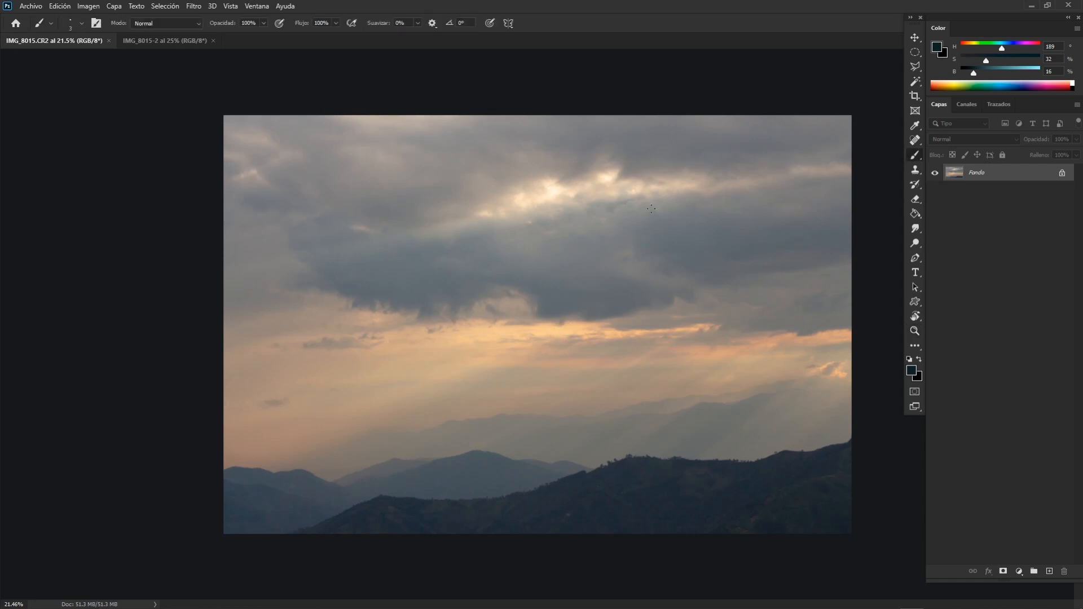
pyautogui.click(1062, 176)
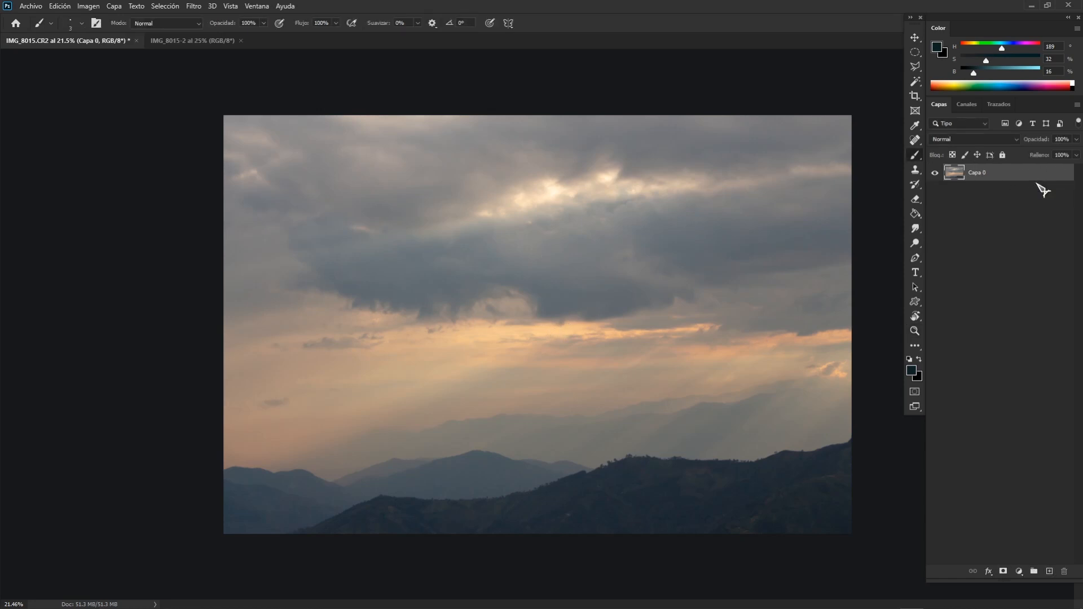
pyautogui.moveTo(1018, 176); pyautogui.dragTo(1014, 169)
pyautogui.hotkey('ctrl', 'z')
# Duplicate layer Capa 0 as "Capa 0 copia" and hide the original layer.
pyautogui.rightClick(1003, 173)
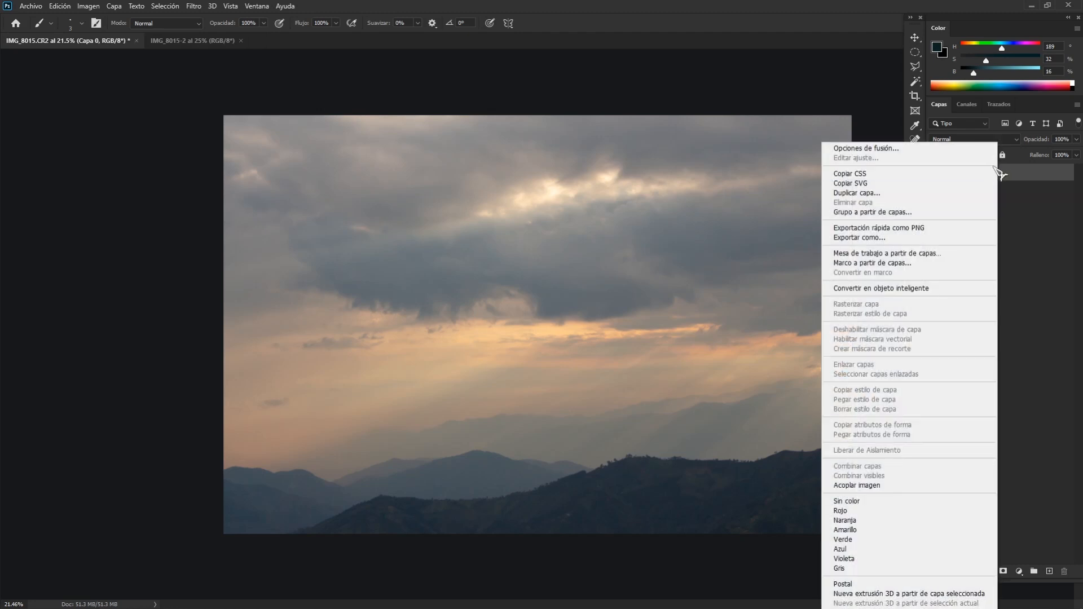
pyautogui.click(919, 193)
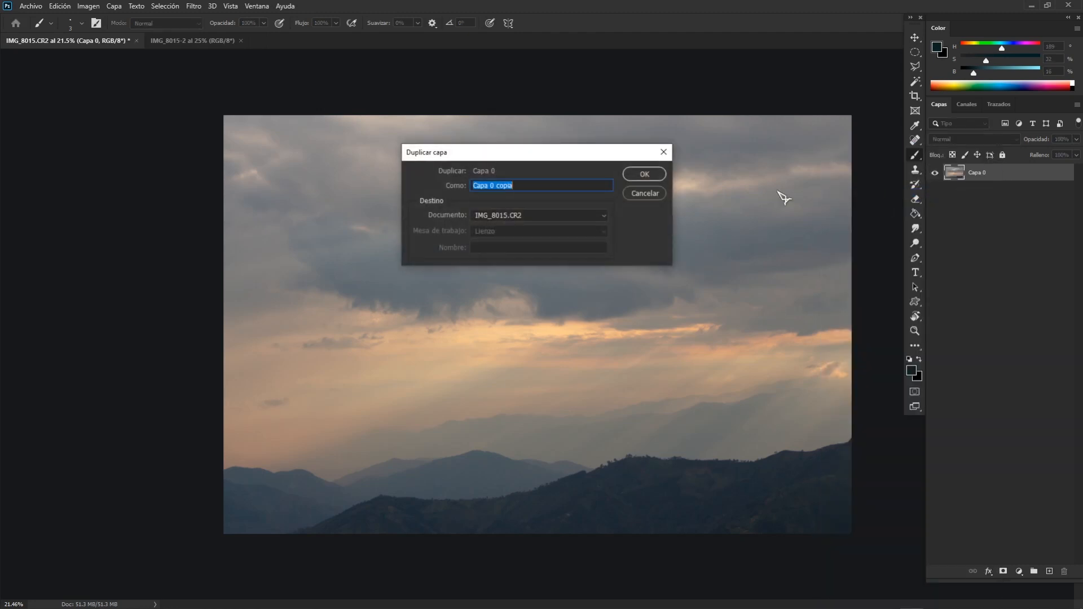
pyautogui.click(648, 173)
pyautogui.click(934, 173)
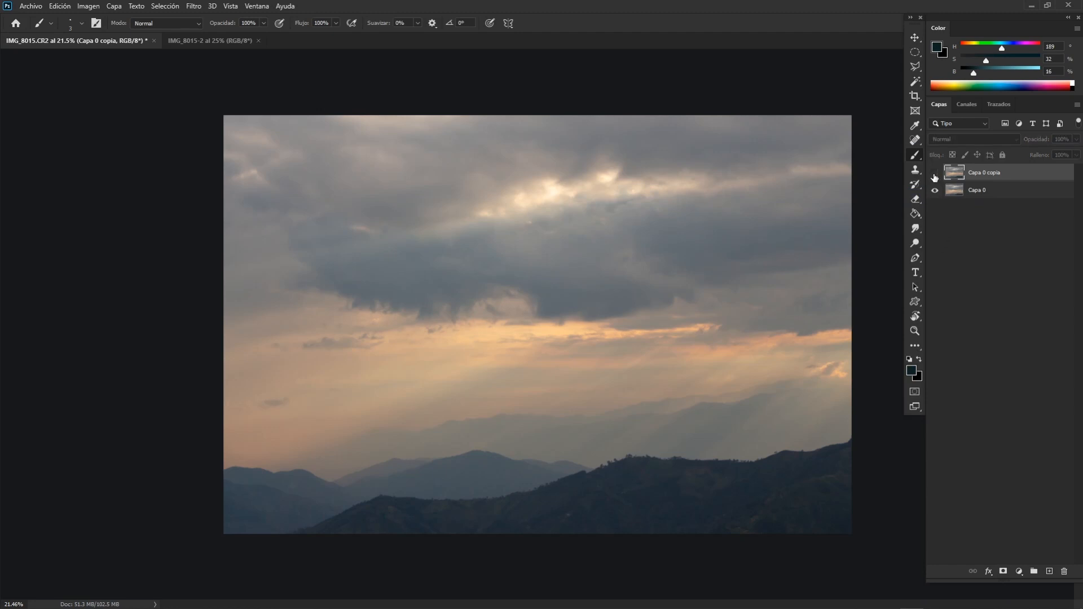
pyautogui.click(935, 190)
pyautogui.click(935, 173)
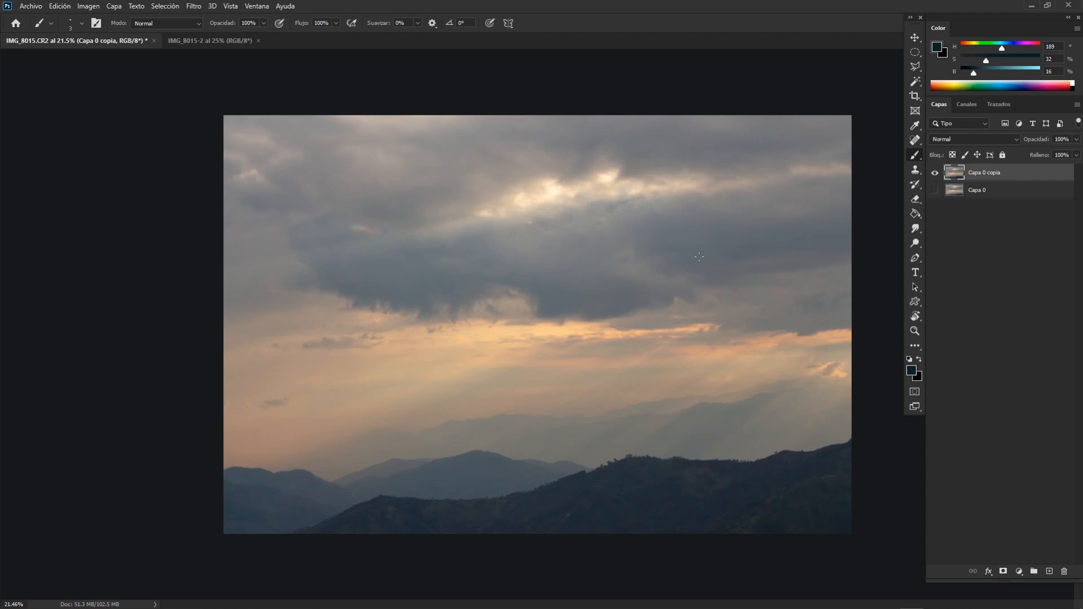
# Cycle through the standard and full screen modes to view the photo against different surroundings.
pyautogui.press('f')
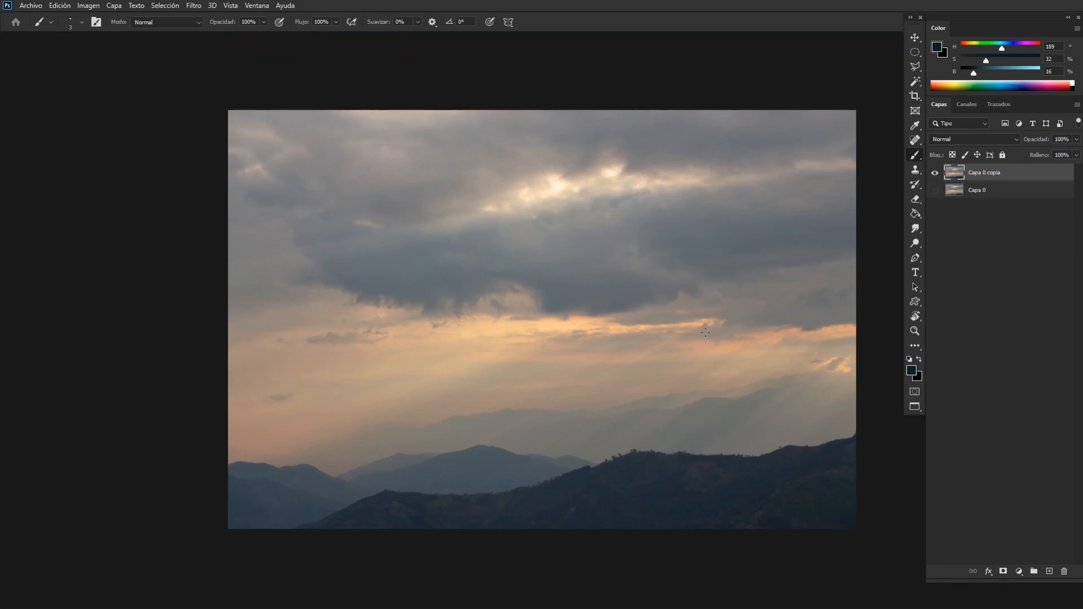
pyautogui.moveTo(705, 333); pyautogui.dragTo(647, 323)
pyautogui.press('f')
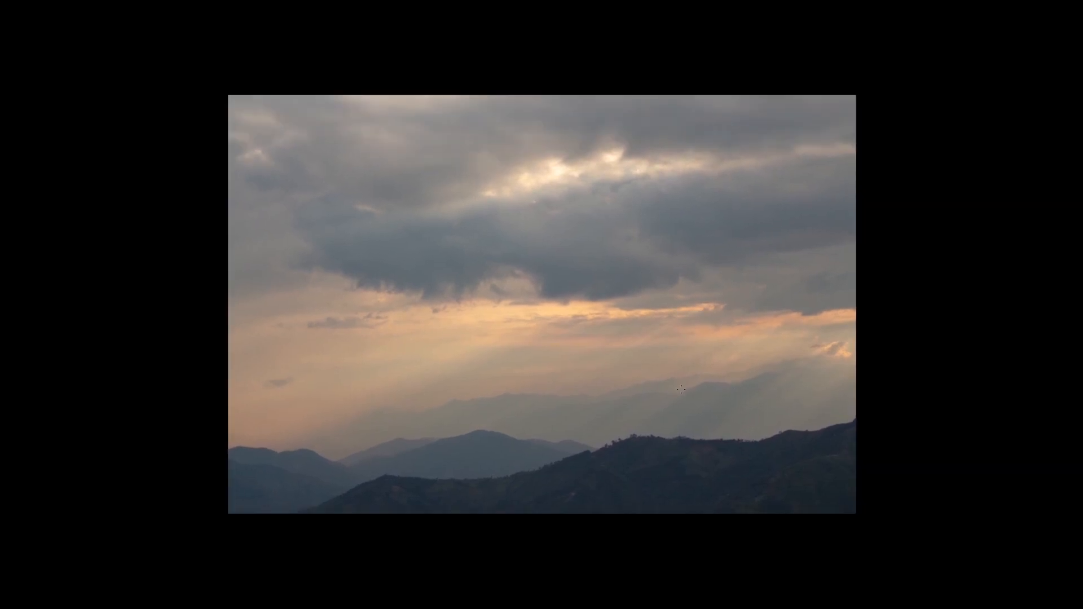
pyautogui.press('f')
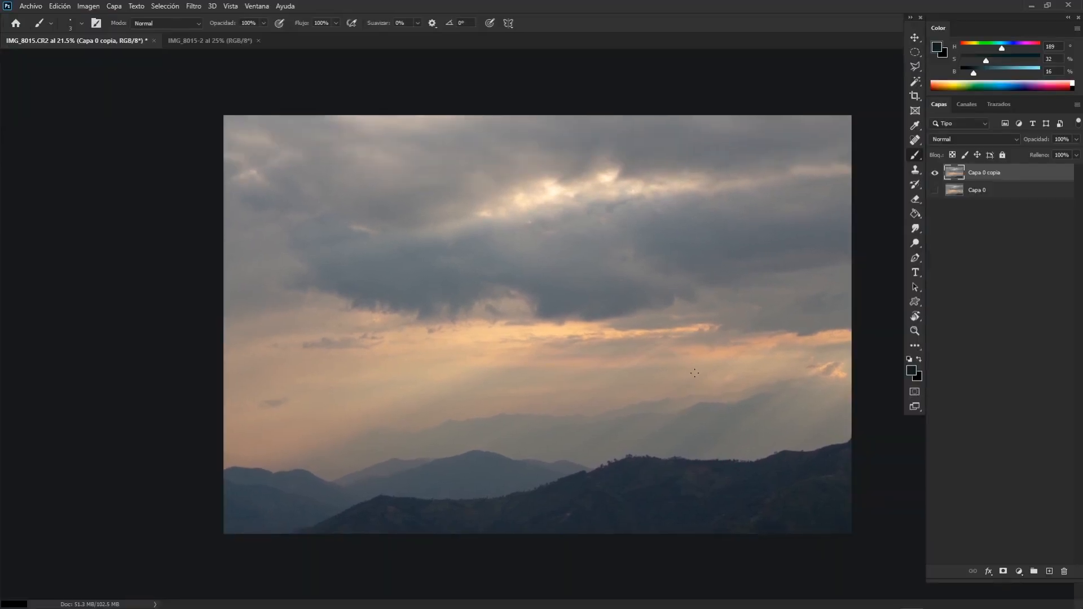
pyautogui.press('f')
pyautogui.press('f')
pyautogui.press('f')
pyautogui.press('f')
pyautogui.moveTo(586, 363); pyautogui.dragTo(530, 379)
pyautogui.press('f')
pyautogui.moveTo(627, 356)
pyautogui.mouseDown()
pyautogui.moveTo(507, 290)
pyautogui.moveTo(626, 342)
pyautogui.mouseUp()
pyautogui.press('f')
# Hide and restore the panels, and show the photo in full screen mode with the menu bar.
pyautogui.press('Tab')
pyautogui.press('Tab')
pyautogui.press('Tab')
pyautogui.press('Tab')
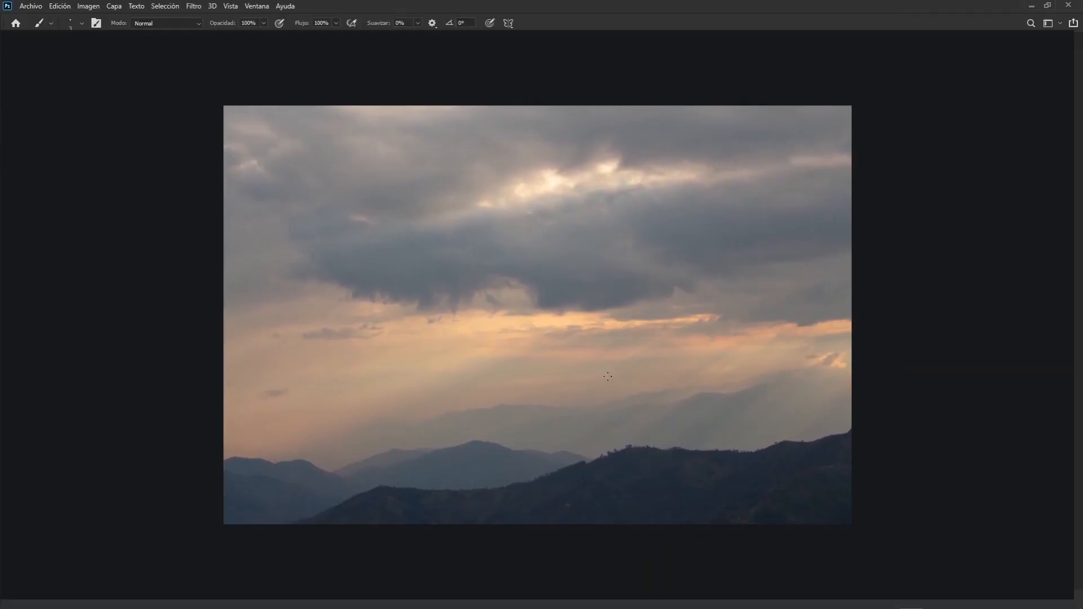
pyautogui.press('f')
pyautogui.press('Tab')
pyautogui.press('Tab')
pyautogui.press('Tab')
pyautogui.press('Tab')
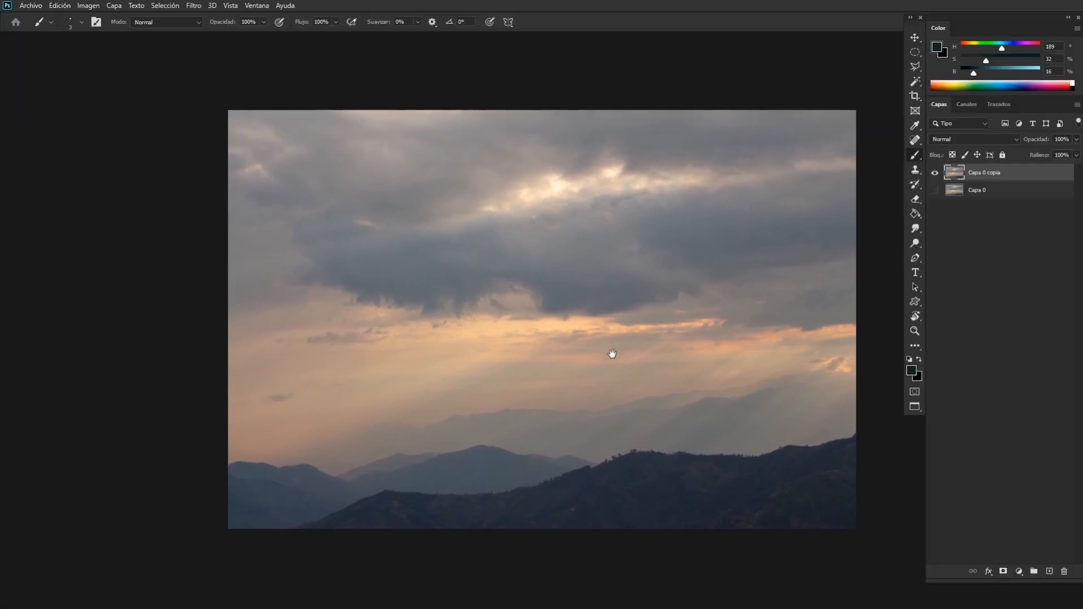
# Examine the light rays and hills in the photo at different magnifications.
pyautogui.moveTo(611, 353); pyautogui.dragTo(544, 318)
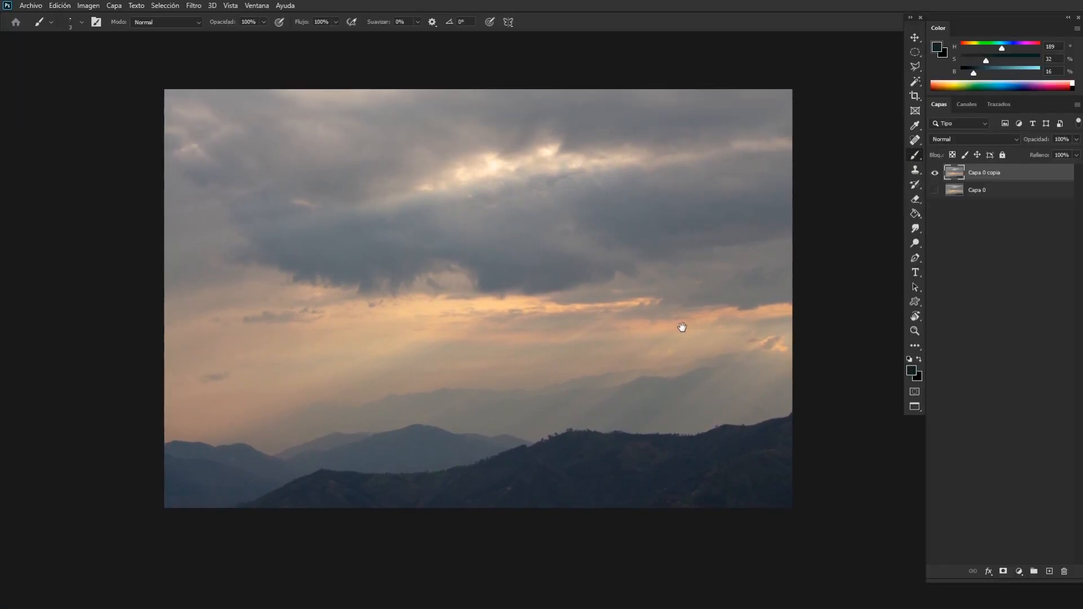
pyautogui.moveTo(681, 347); pyautogui.dragTo(519, 289)
pyautogui.hotkey('ctrl', '+')
pyautogui.hotkey('ctrl', '+')
pyautogui.hotkey('ctrl', '+')
pyautogui.moveTo(513, 367); pyautogui.dragTo(555, 316)
pyautogui.hotkey('ctrl', '-')
pyautogui.hotkey('ctrl', '-')
pyautogui.hotkey('ctrl', '-')
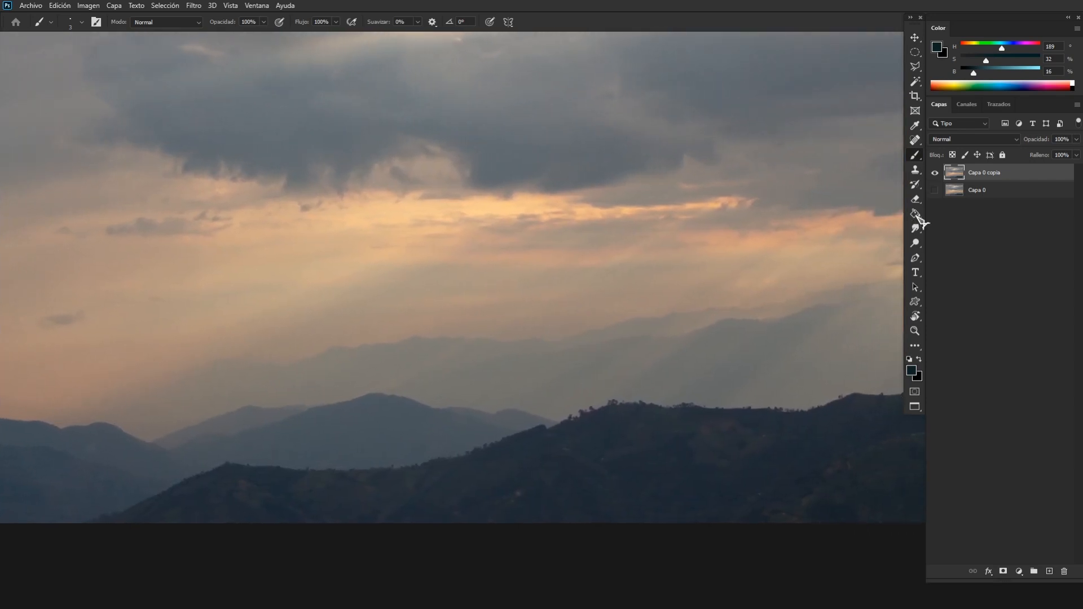
# Choose the Dodge tool for lightening areas of the image.
pyautogui.click(916, 244)
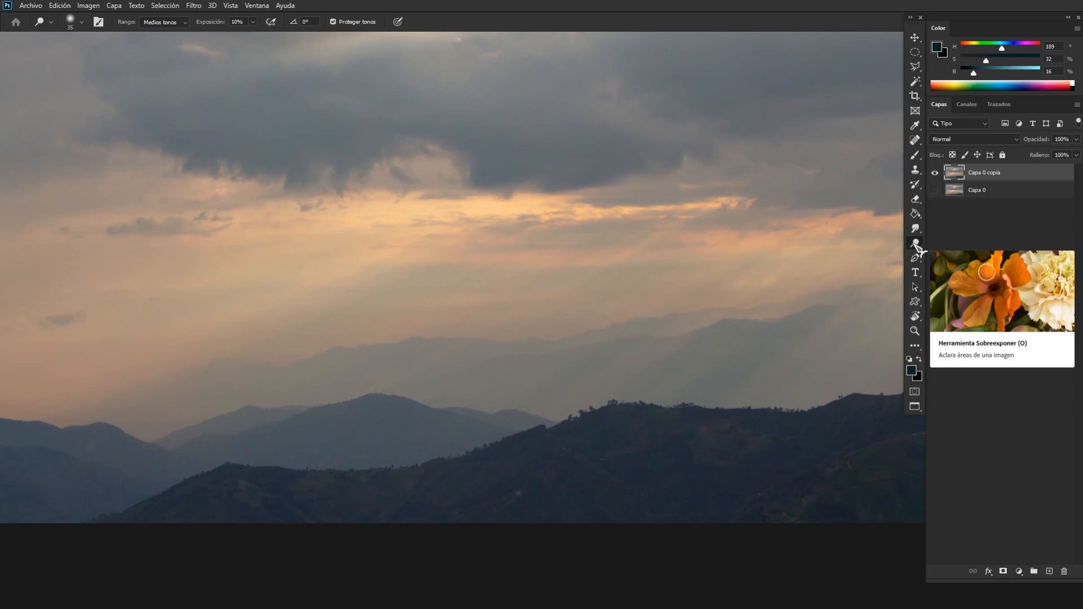
pyautogui.rightClick(915, 244)
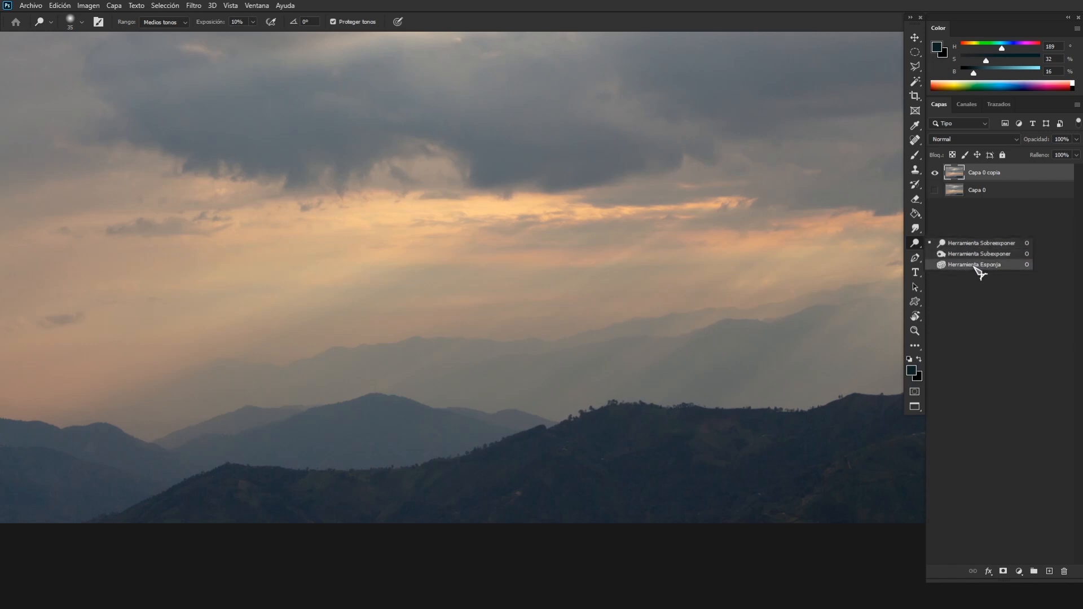
pyautogui.click(979, 248)
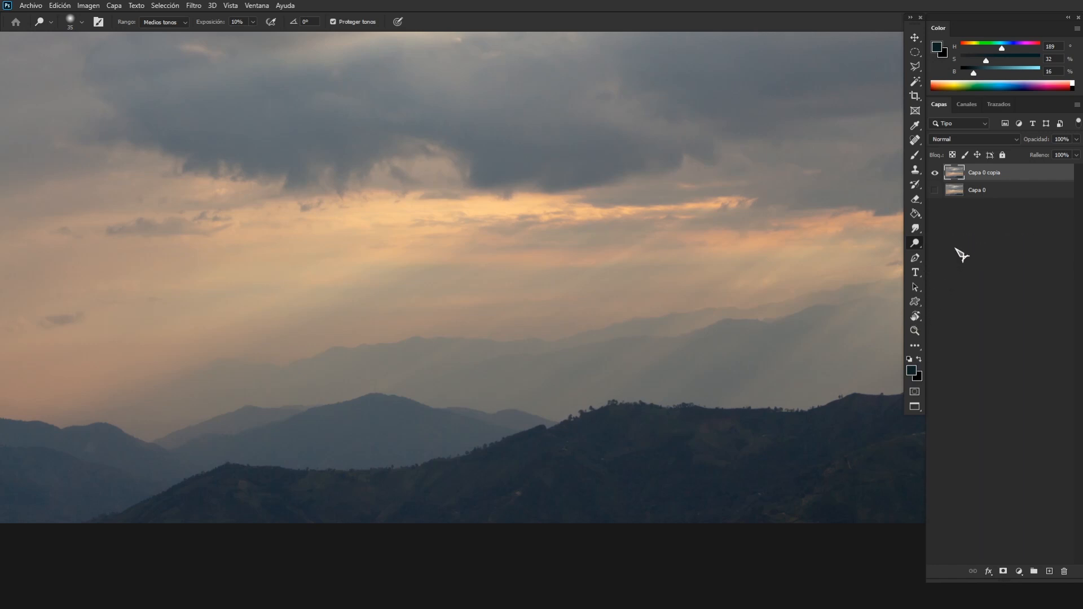
# Duplicate the "Capa 0 copia" layer as "Capa 0 copia 2" and hide the layer it was copied from.
pyautogui.rightClick(989, 180)
pyautogui.click(941, 194)
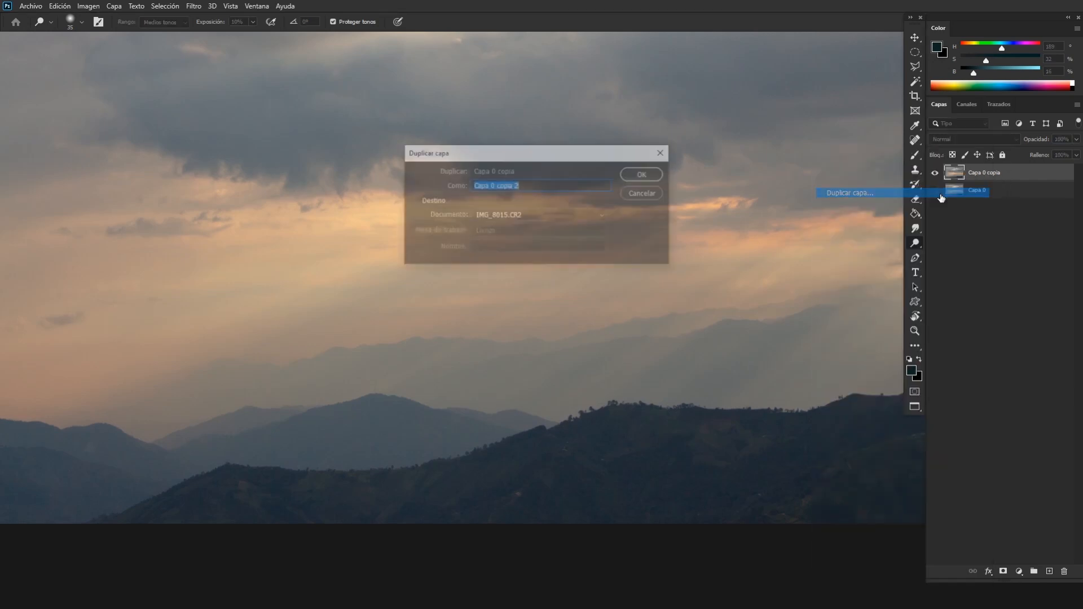
pyautogui.click(642, 176)
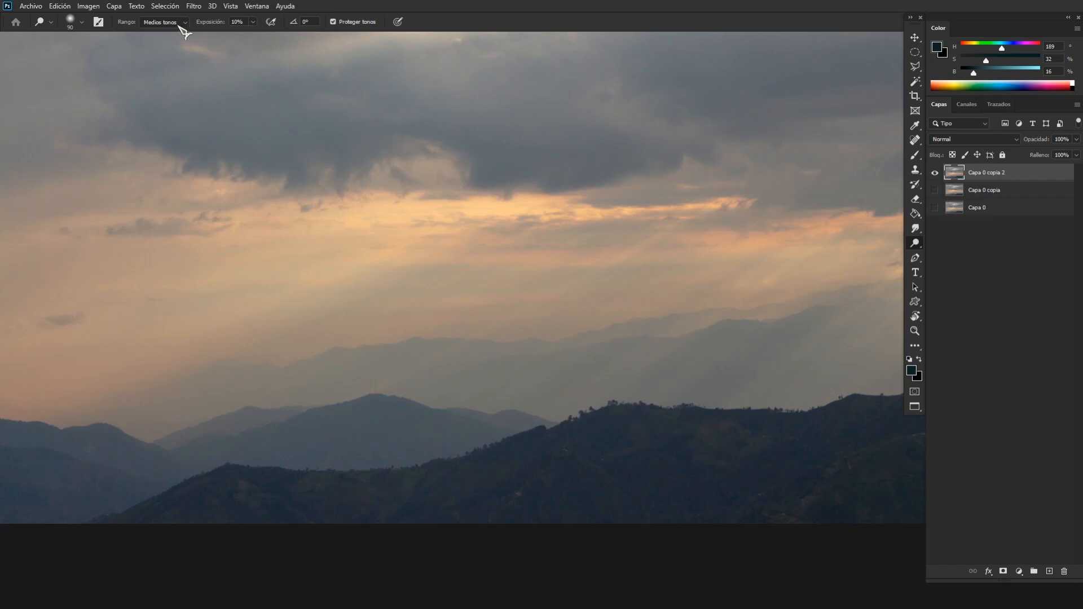
# Set the Dodge tool's range to highlights (Iluminaciones) and its exposure to 3%.
pyautogui.click(180, 24)
pyautogui.click(169, 47)
pyautogui.rightClick(426, 201)
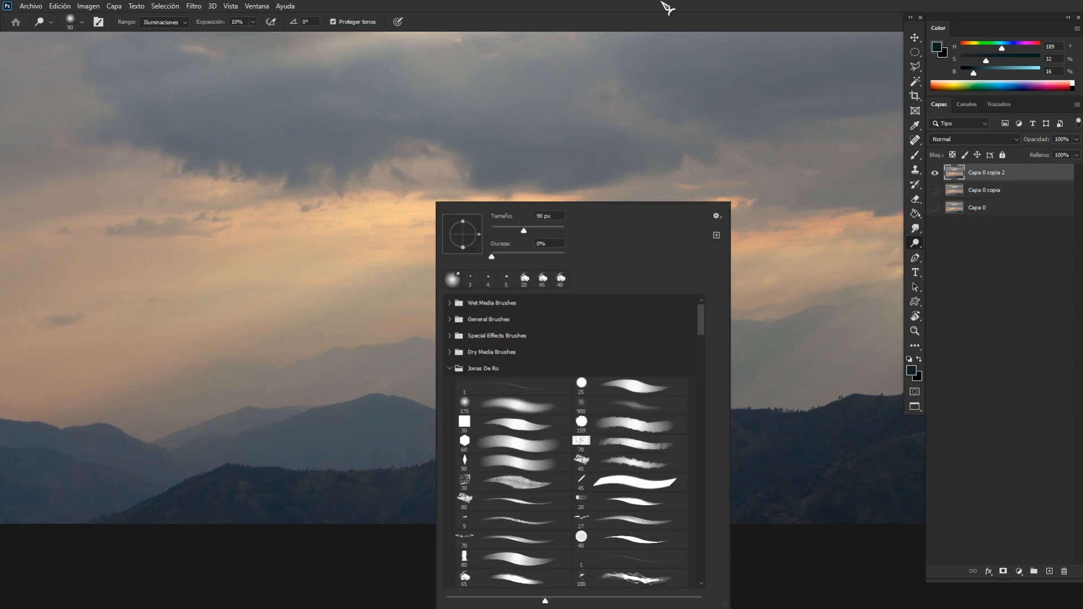
pyautogui.click(498, 23)
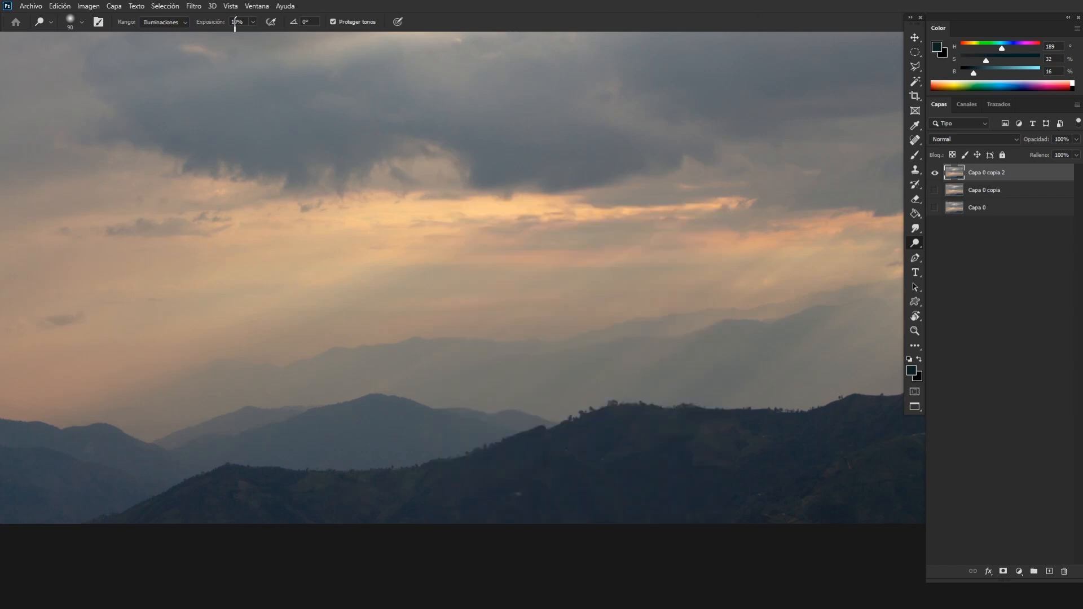
pyautogui.moveTo(238, 26); pyautogui.dragTo(227, 26)
pyautogui.write('3')
# Dodge the diagonal light rays between the clouds and the hills, and check the effect on the whole photo.
pyautogui.hotkey('ctrl', '-')
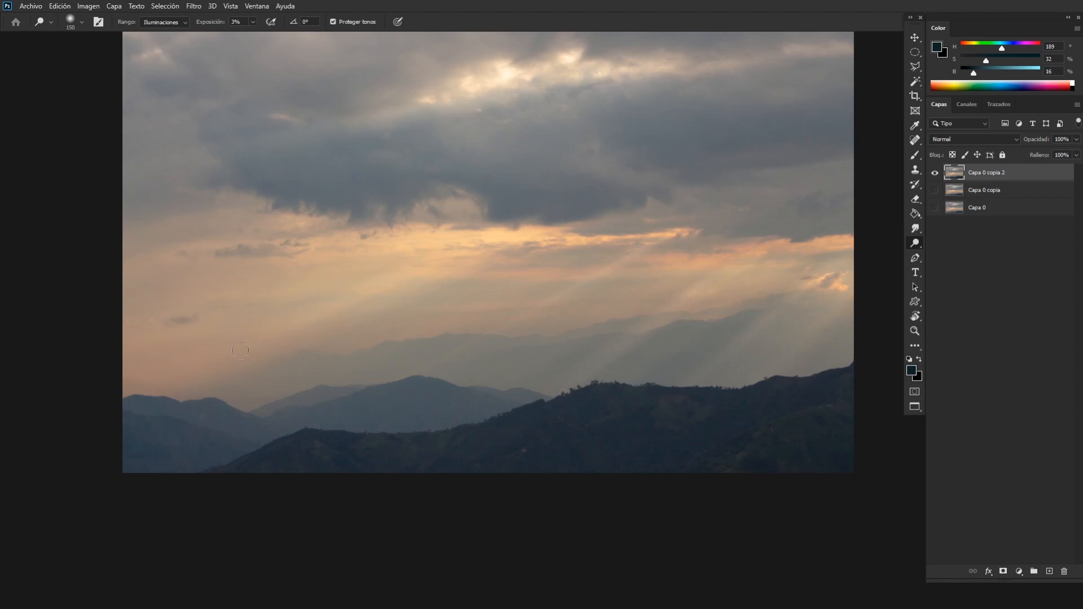
pyautogui.hotkey('ctrl', '-')
pyautogui.hotkey('ctrl', '-')
pyautogui.hotkey('ctrl', '-')
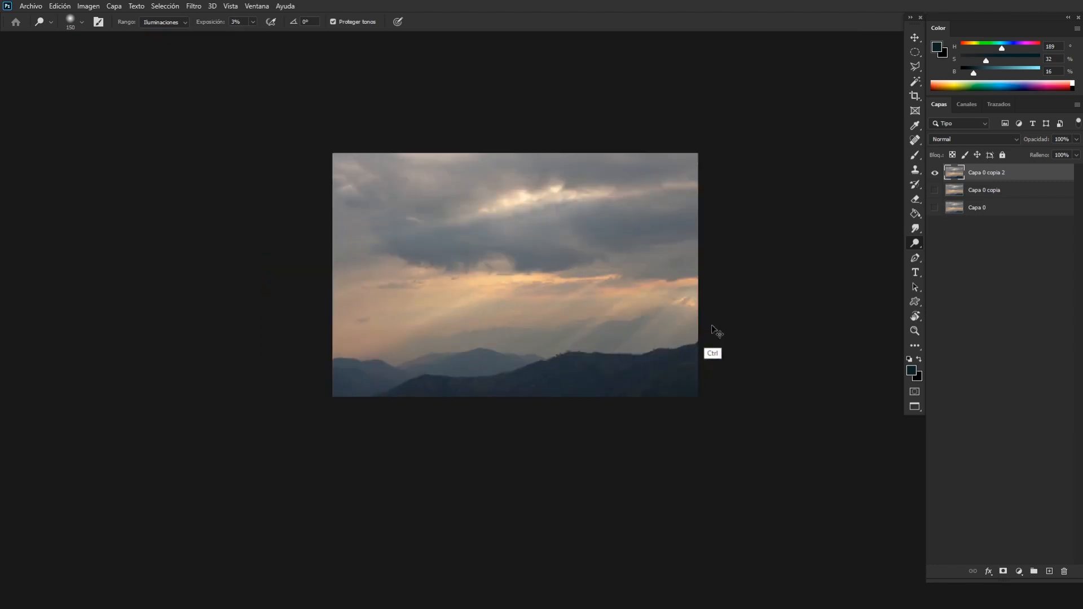
pyautogui.hotkey('ctrl', '+')
pyautogui.hotkey('ctrl', '+')
pyautogui.hotkey('ctrl', '+')
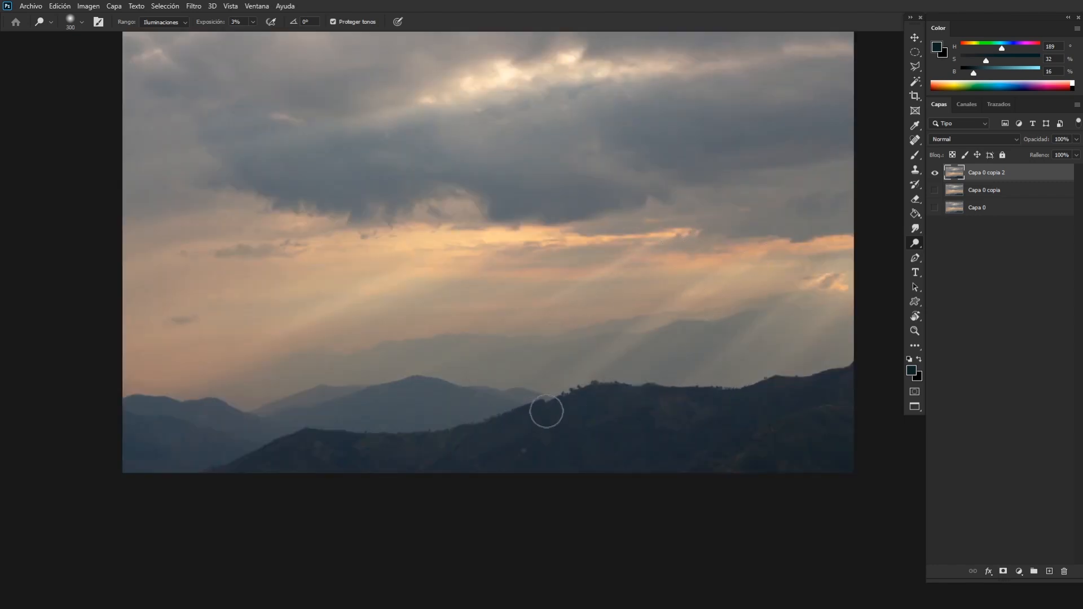
# Set the dodge exposure to 1% and strengthen the light rays further with a 300 px brush, checking the whole photo.
pyautogui.click(233, 22)
pyautogui.press('[')
pyautogui.hotkey('ctrl', '-')
pyautogui.press(']')
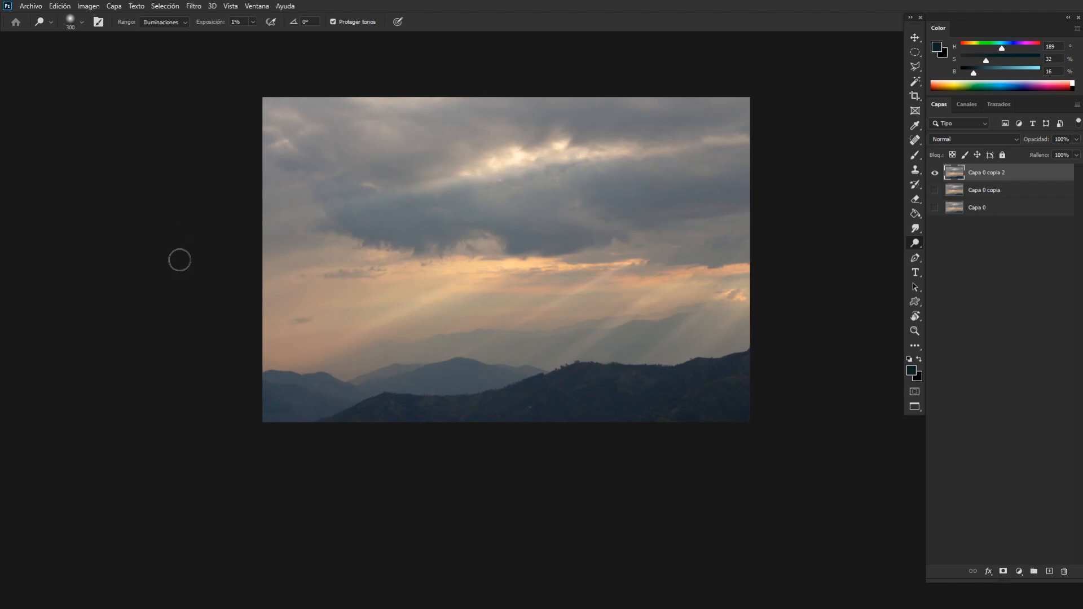
pyautogui.press(']')
pyautogui.press('[')
pyautogui.press('ctrl')
pyautogui.hotkey('ctrl', '-')
pyautogui.hotkey('ctrl', '-')
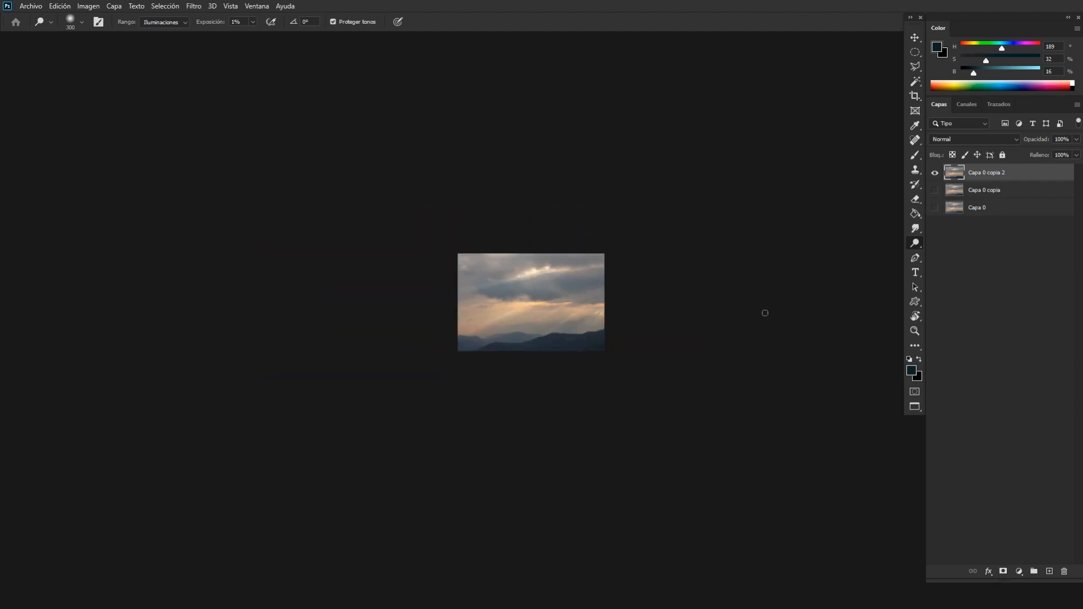
pyautogui.hotkey('ctrl', '+')
pyautogui.hotkey('ctrl', '+')
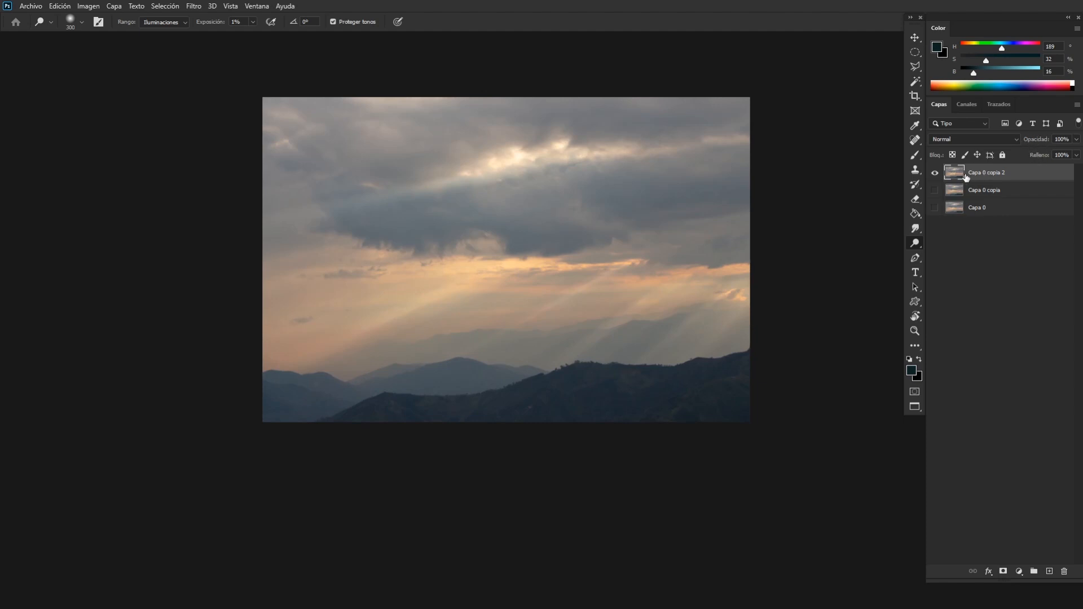
# Show the "Capa 0 copia" layer, set "Capa 0 copia 2" to 50% opacity, and compare the photo with and without the dodging.
pyautogui.click(935, 190)
pyautogui.write('5')
pyautogui.click(935, 173)
pyautogui.click(935, 173)
pyautogui.click(935, 172)
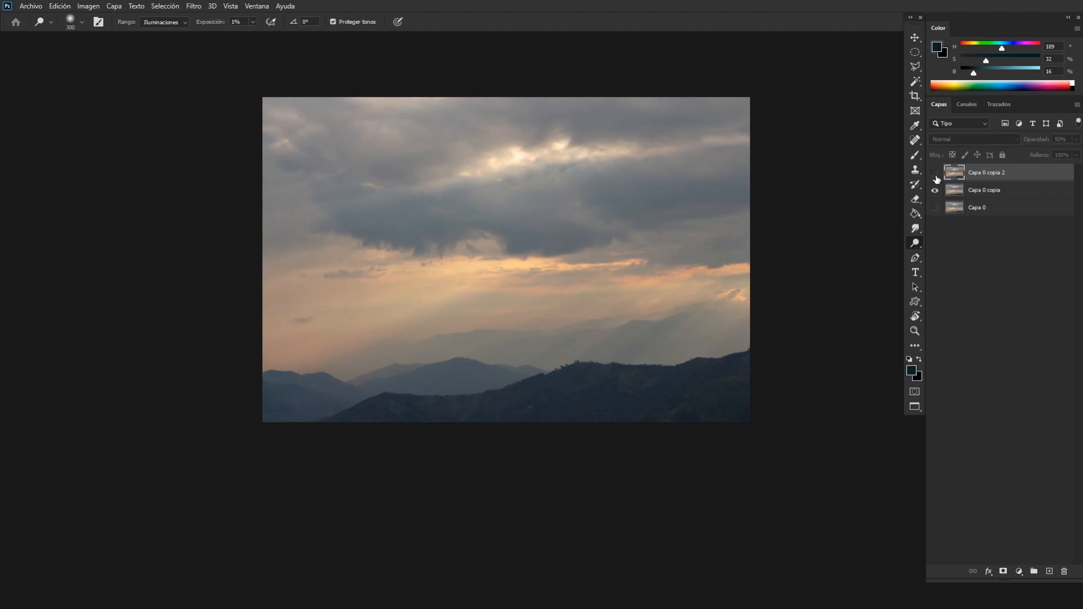
pyautogui.click(935, 172)
pyautogui.click(935, 190)
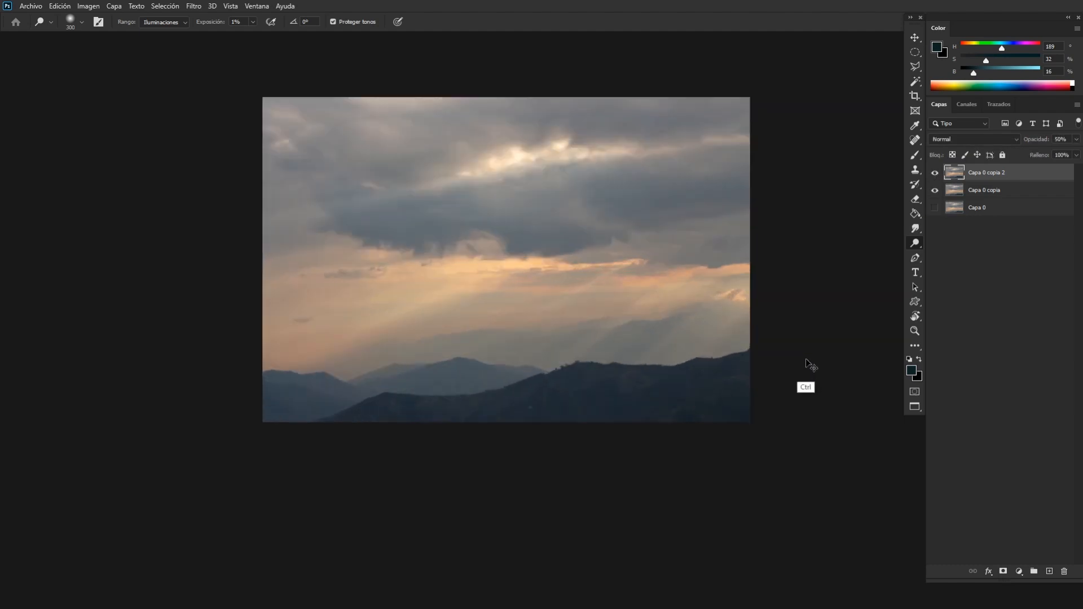
# Examine the dodged light rays across the whole photo at several zoom levels.
pyautogui.hotkey('ctrl', '-')
pyautogui.hotkey('ctrl', '+')
pyautogui.hotkey('ctrl', '+')
pyautogui.hotkey('ctrl', '-')
pyautogui.hotkey('ctrl', '-')
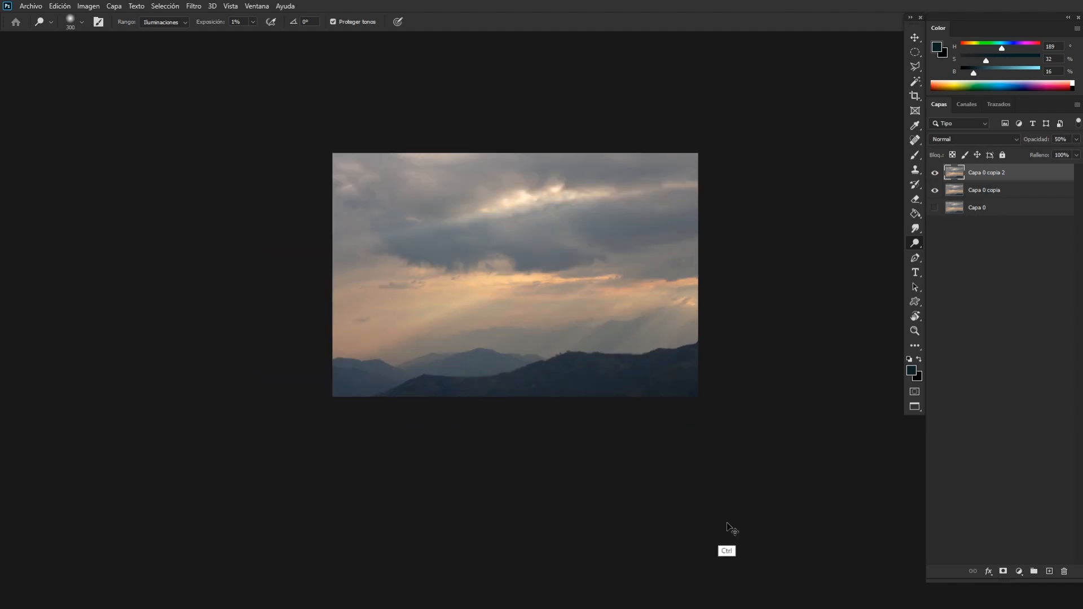
pyautogui.hotkey('ctrl', '+')
pyautogui.hotkey('ctrl', '+')
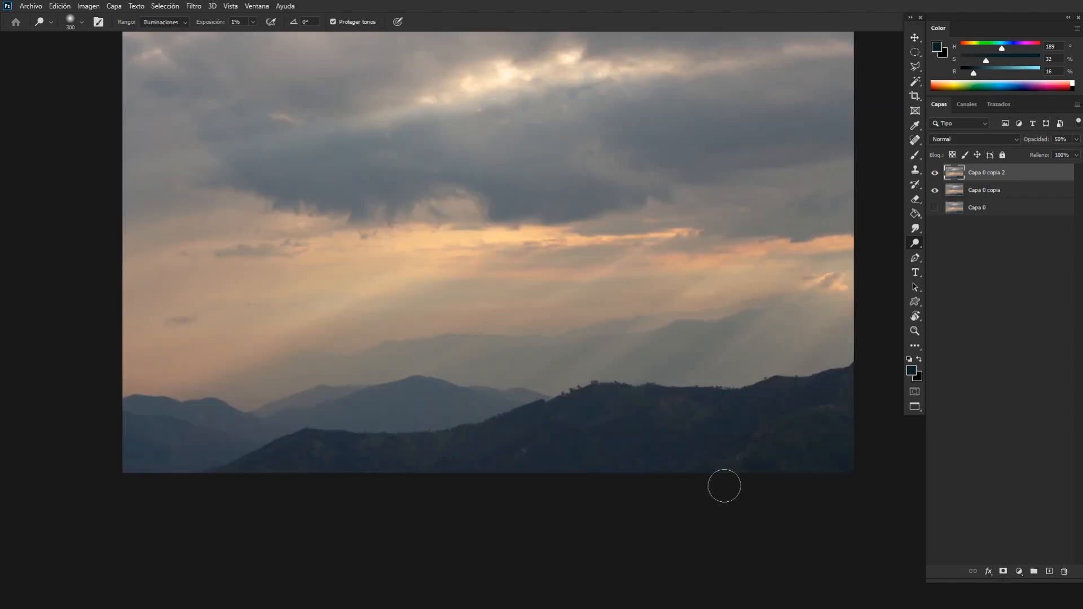
pyautogui.hotkey('ctrl', '-')
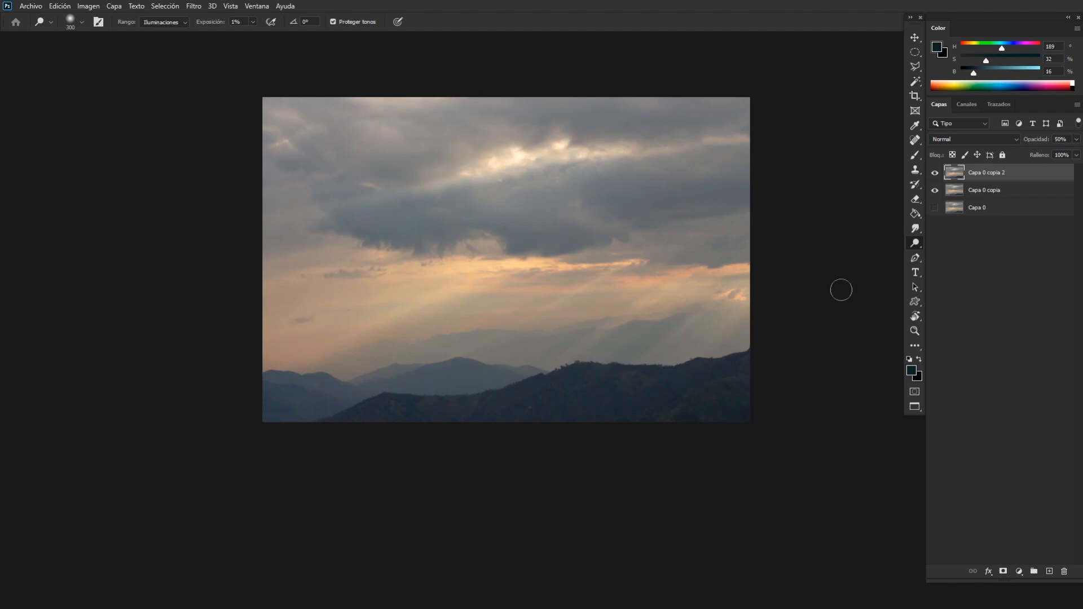
# Add a new empty layer on top and crop the photo to 16:9, positioned so the cut removes mainly the upper sky.
pyautogui.hotkey('ctrl', 'shift', 'alt', 'n')
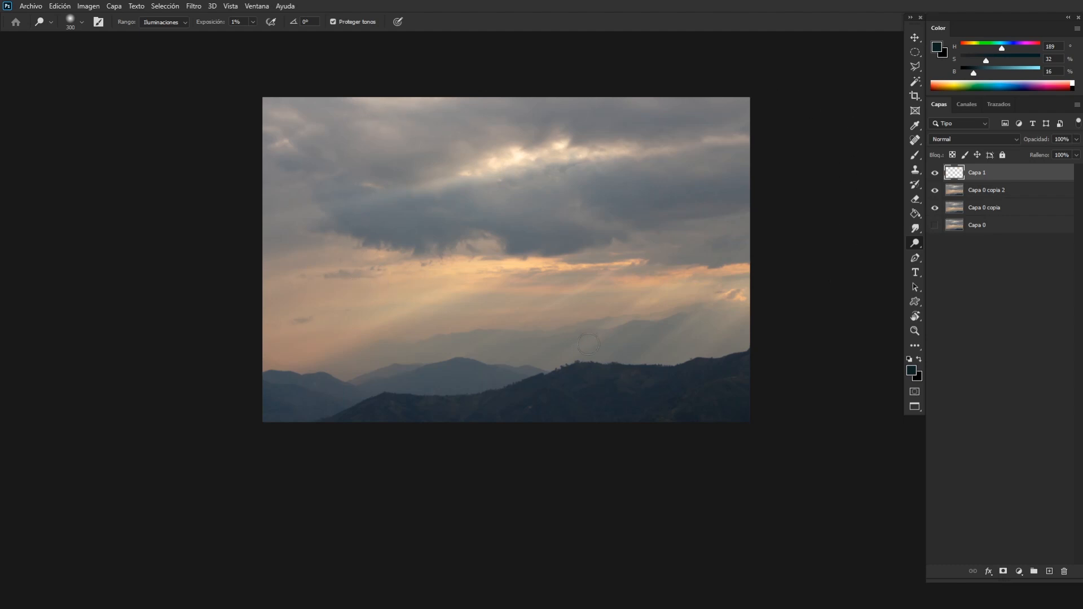
pyautogui.press('c')
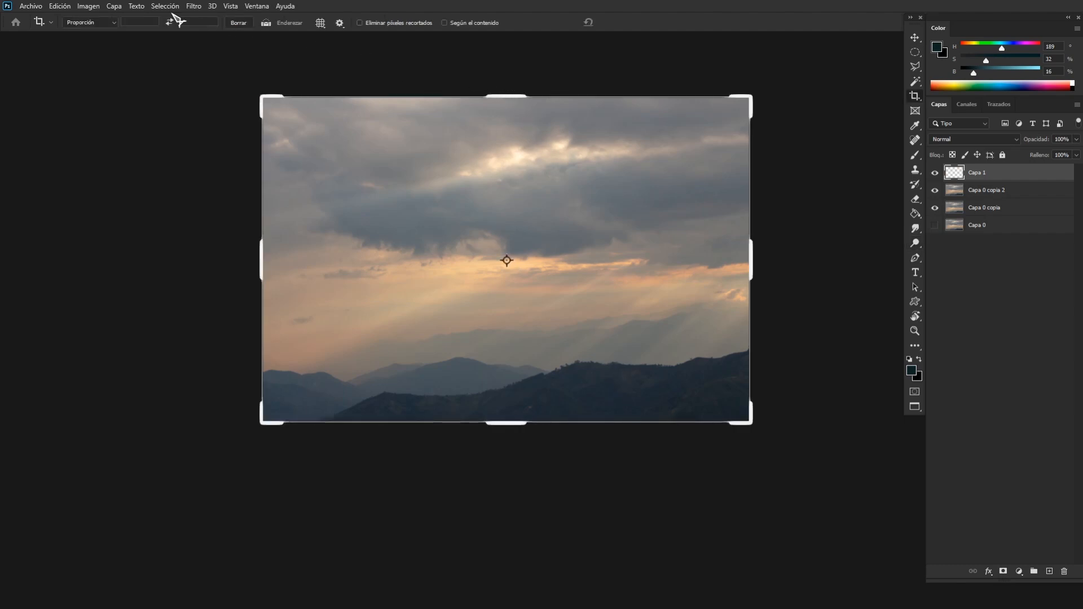
pyautogui.click(106, 23)
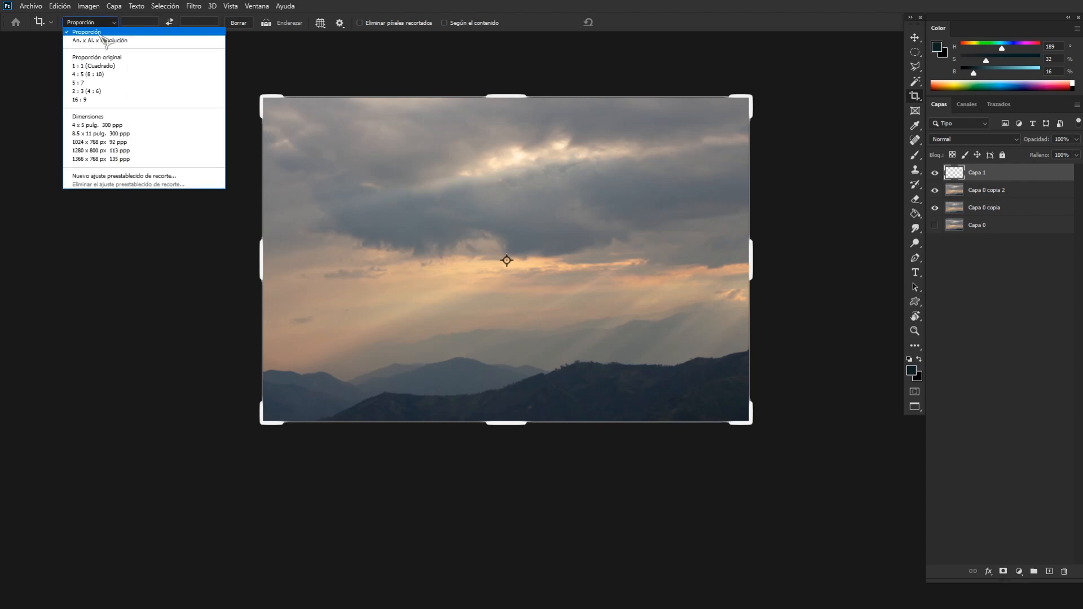
pyautogui.click(97, 99)
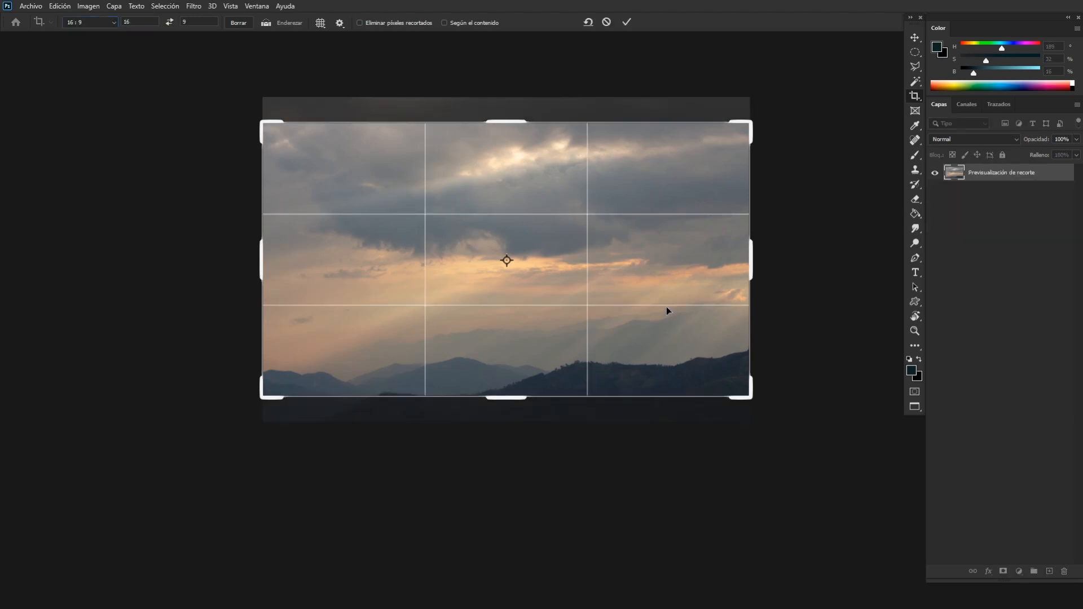
pyautogui.moveTo(666, 309); pyautogui.dragTo(663, 334)
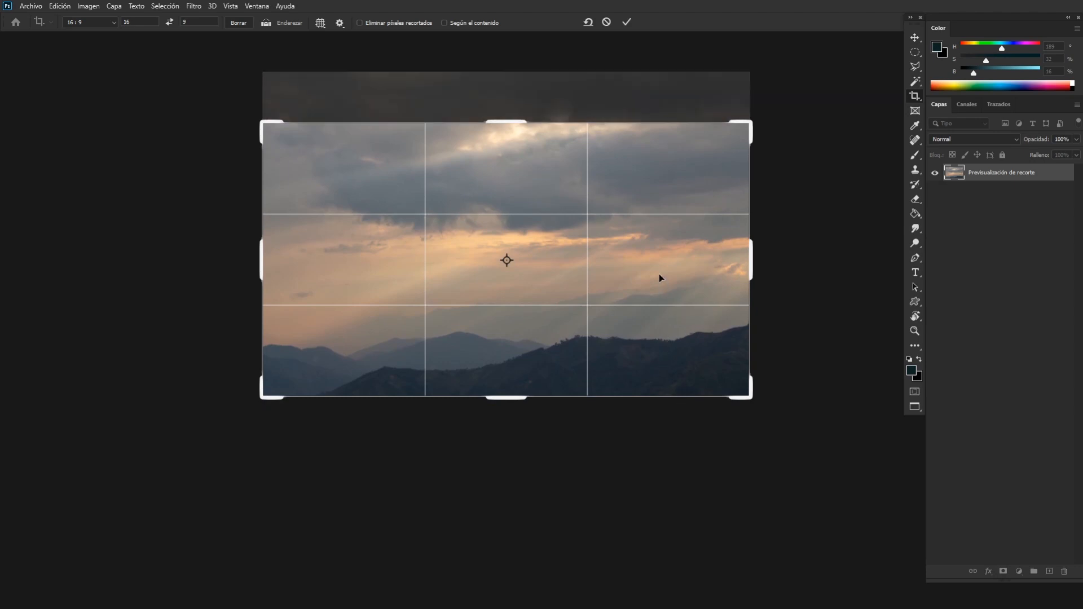
pyautogui.moveTo(641, 222)
pyautogui.mouseDown()
pyautogui.moveTo(640, 240)
pyautogui.moveTo(641, 222)
pyautogui.mouseUp()
pyautogui.press('Return')
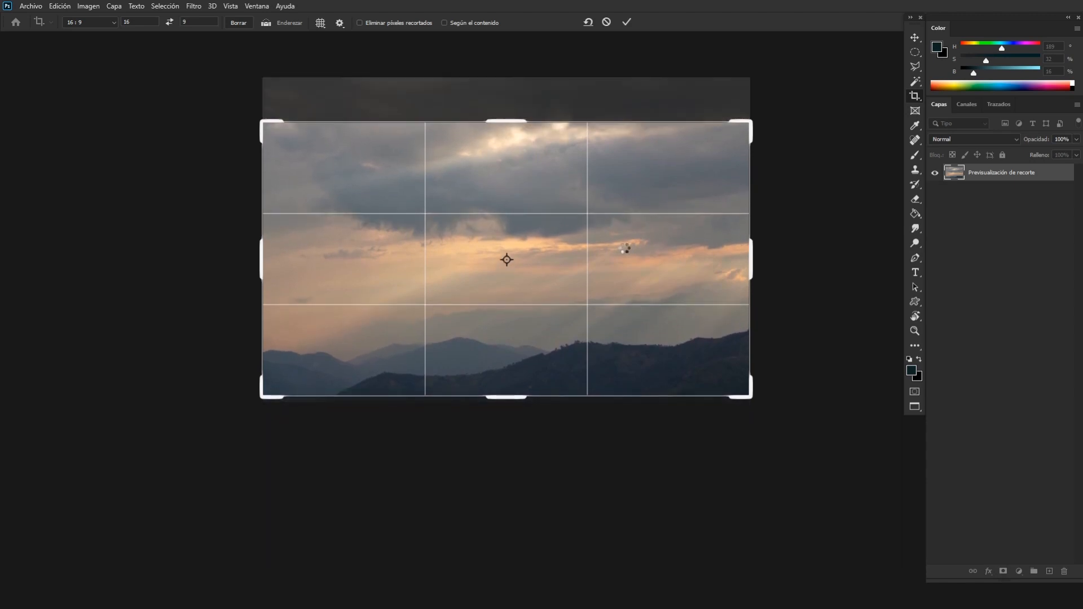
# Compare the photo with and without the 16:9 crop at several zoom levels.
pyautogui.hotkey('ctrl', '-')
pyautogui.hotkey('ctrl', '-')
pyautogui.hotkey('ctrl', '-')
pyautogui.hotkey('ctrl', '+')
pyautogui.hotkey('ctrl', '+')
pyautogui.hotkey('ctrl', '+')
pyautogui.hotkey('ctrl', '+')
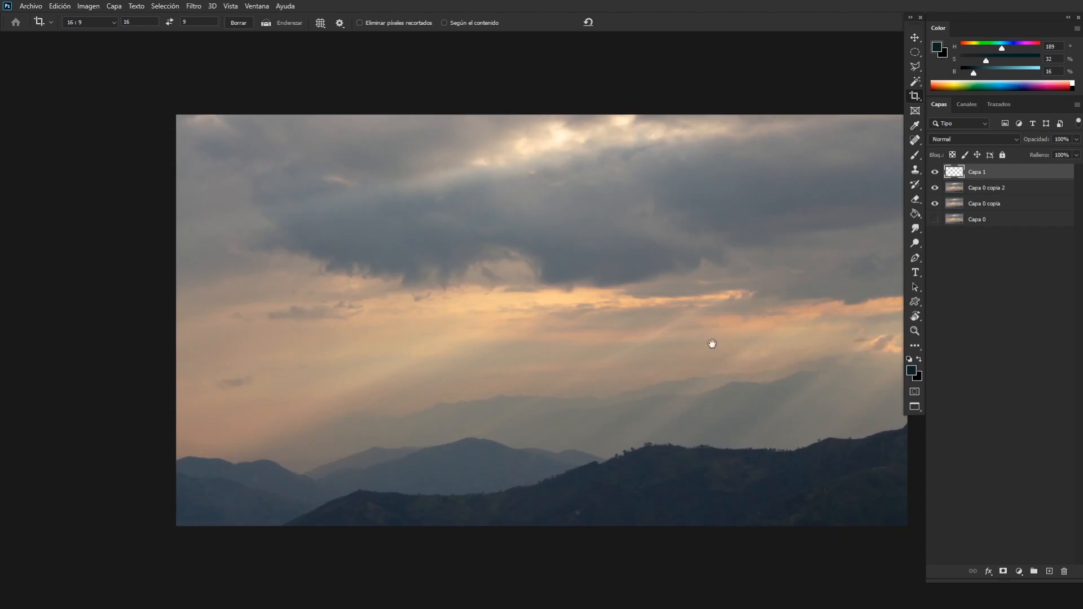
pyautogui.moveTo(712, 343); pyautogui.dragTo(587, 258)
pyautogui.hotkey('ctrl', '-')
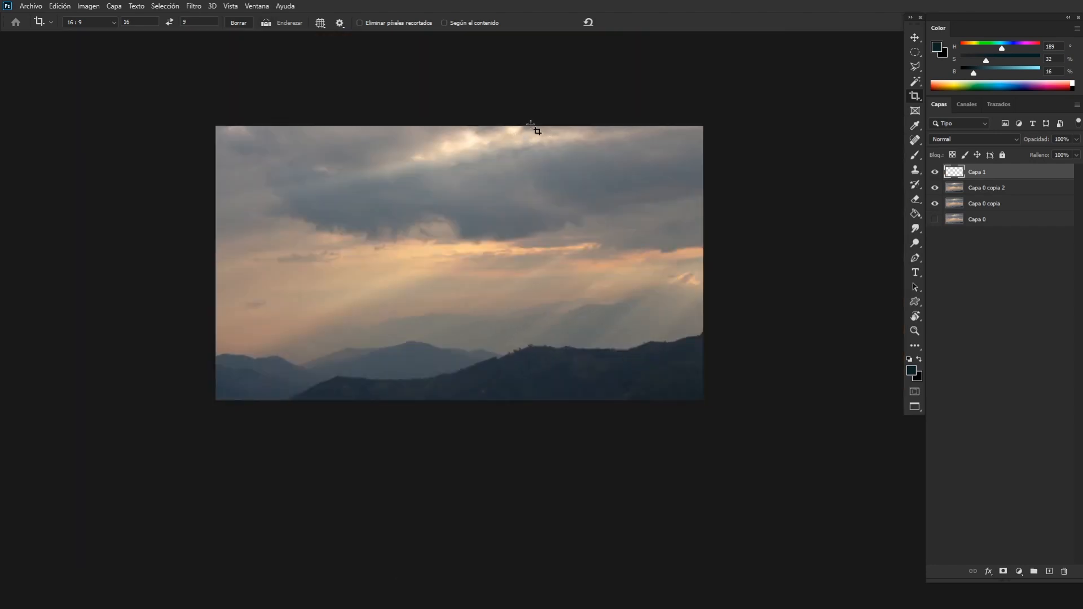
pyautogui.hotkey('ctrl', 'z')
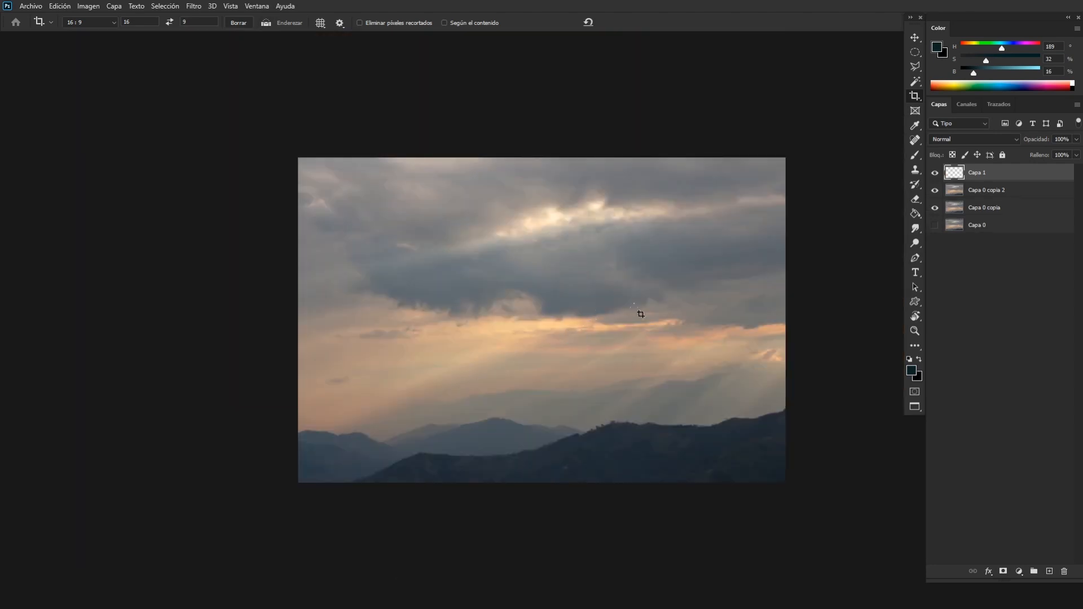
pyautogui.moveTo(644, 295); pyautogui.dragTo(605, 263)
pyautogui.hotkey('ctrl', 'shift', 'z')
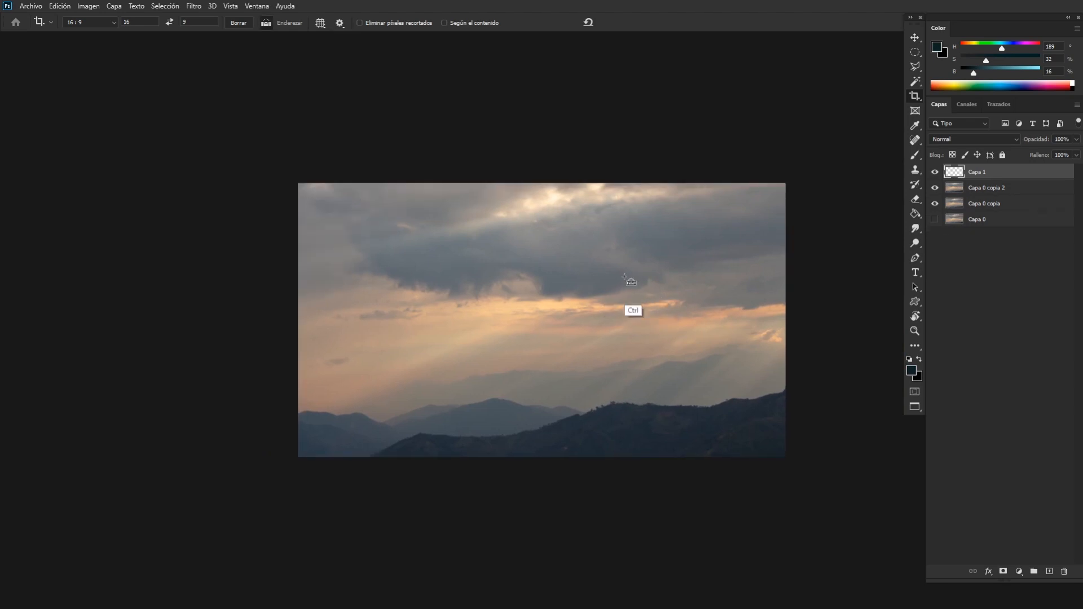
pyautogui.hotkey('ctrl', 'z')
pyautogui.hotkey('ctrl', 'shift', 'z')
# Clear the crop's fixed 16:9 ratio and enlarge the crop to include more sky, about 5184 × 3150 px.
pyautogui.click(568, 176)
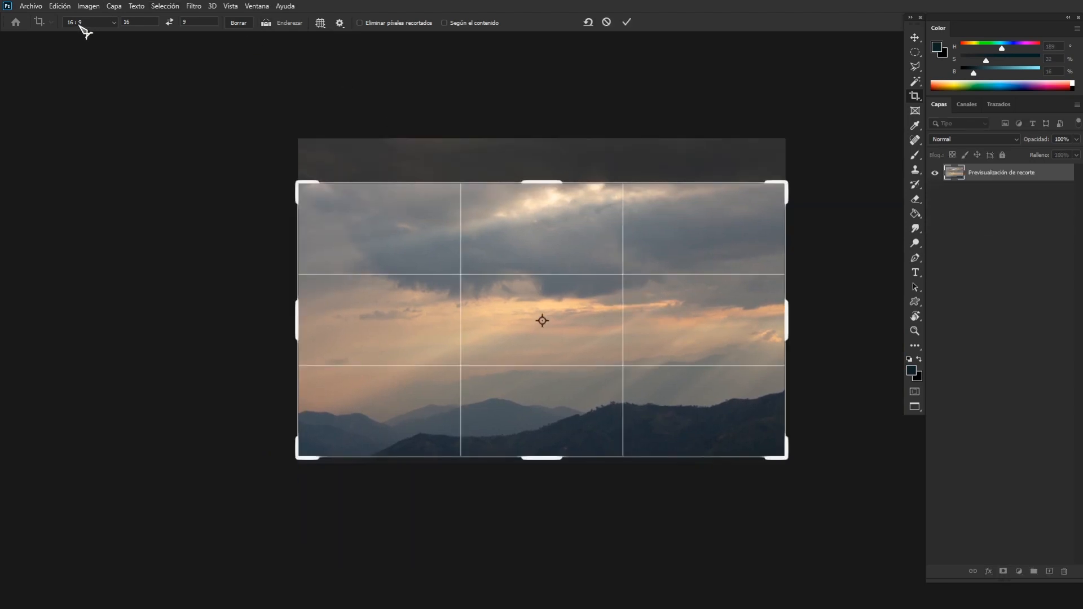
pyautogui.click(238, 23)
pyautogui.moveTo(545, 179); pyautogui.dragTo(545, 169)
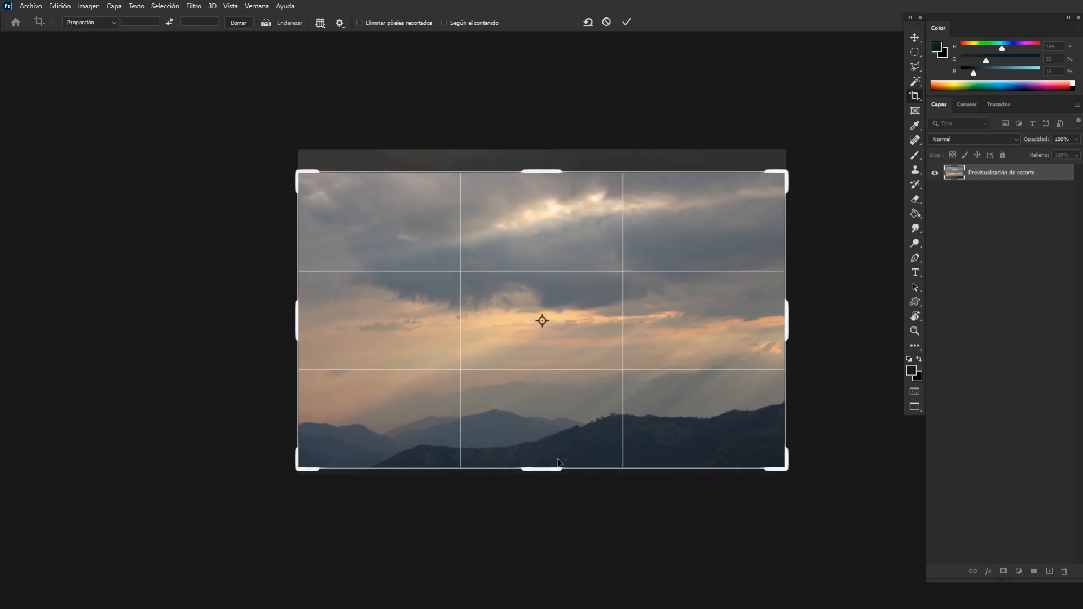
pyautogui.moveTo(551, 469); pyautogui.dragTo(555, 473)
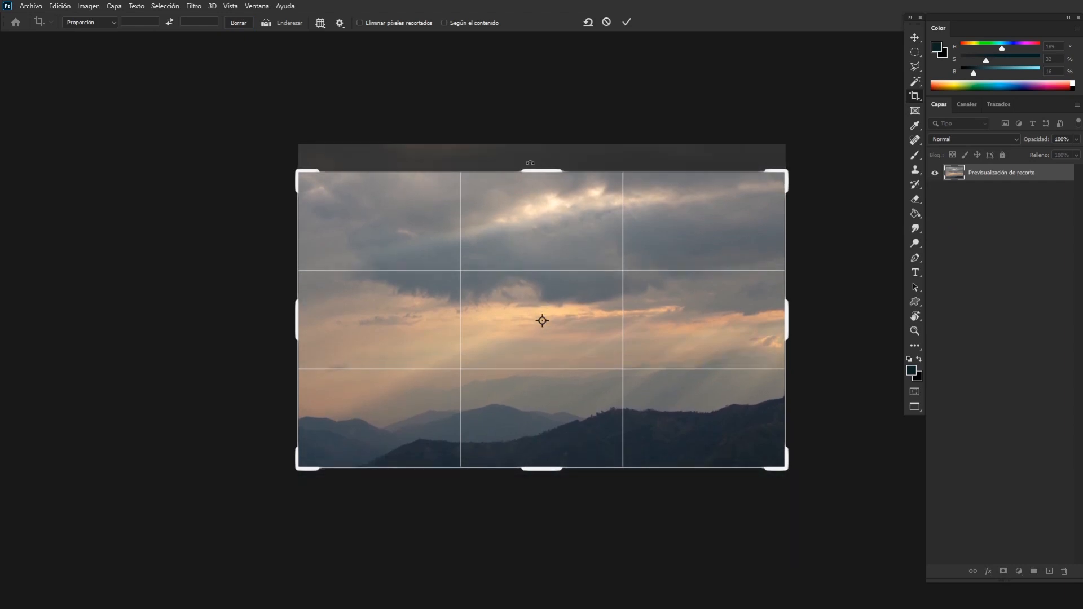
pyautogui.press('Return')
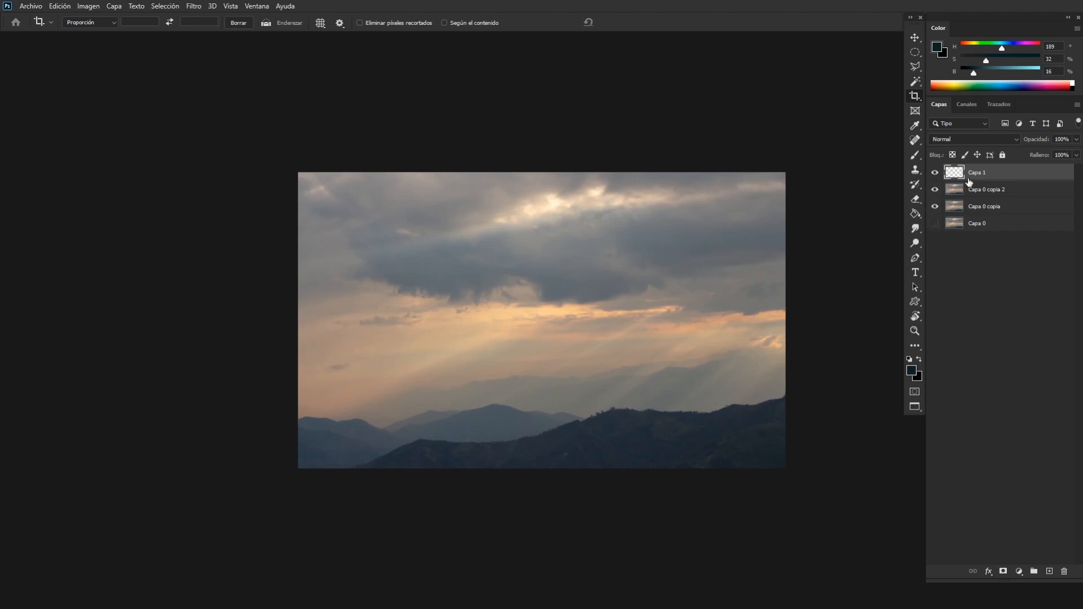
pyautogui.click(935, 173)
pyautogui.press('m')
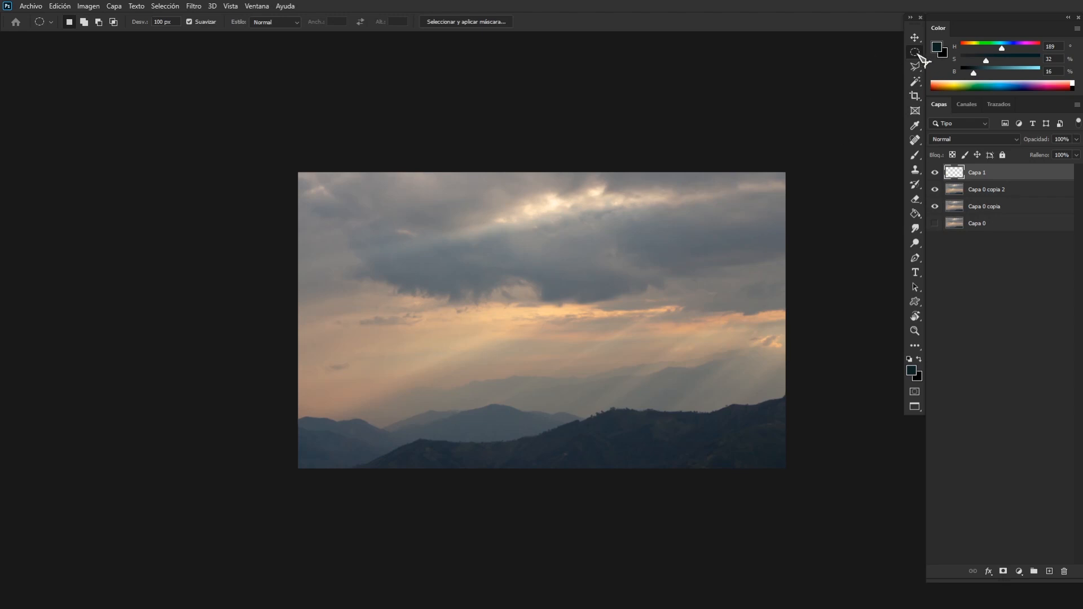
pyautogui.moveTo(342, 139); pyautogui.dragTo(791, 530)
pyautogui.click(455, 24)
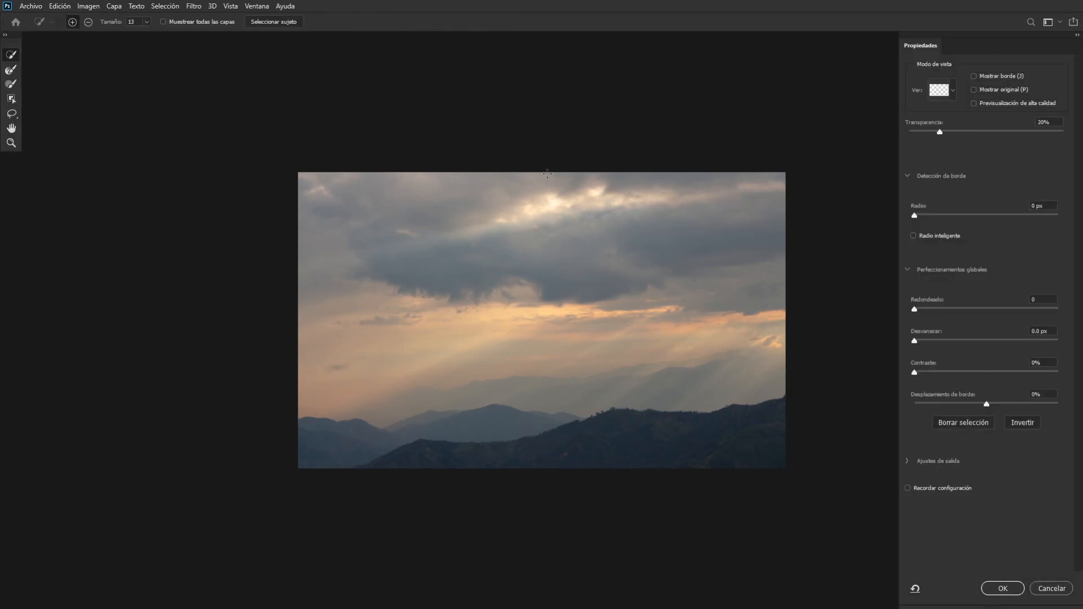
pyautogui.click(1051, 588)
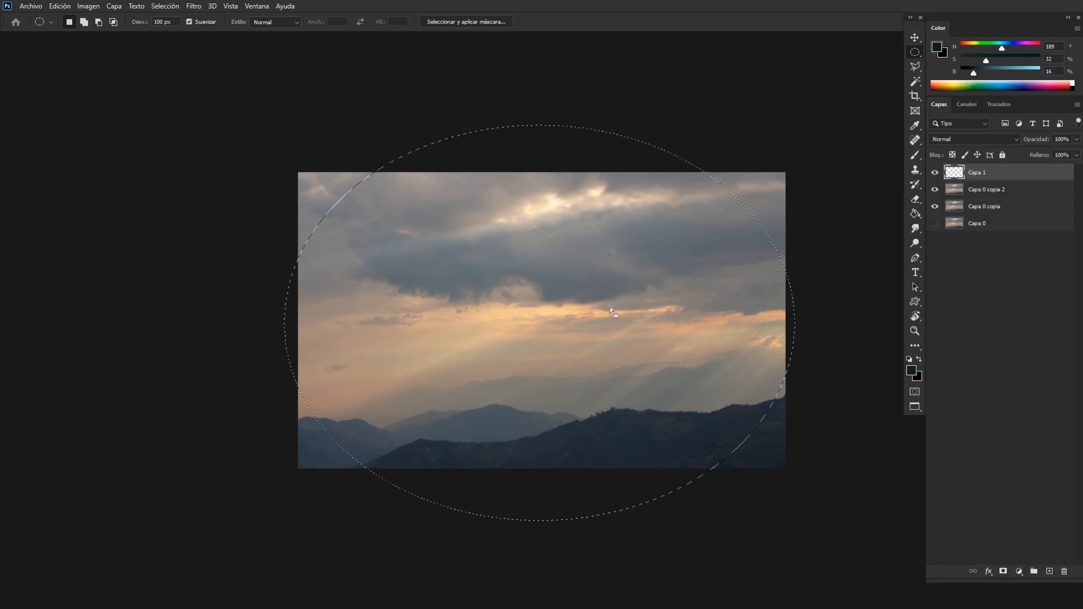
pyautogui.click(781, 267)
# Check the image size, change the elliptical marquee's feather and select the area outside a large ellipse around the photo.
pyautogui.click(89, 6)
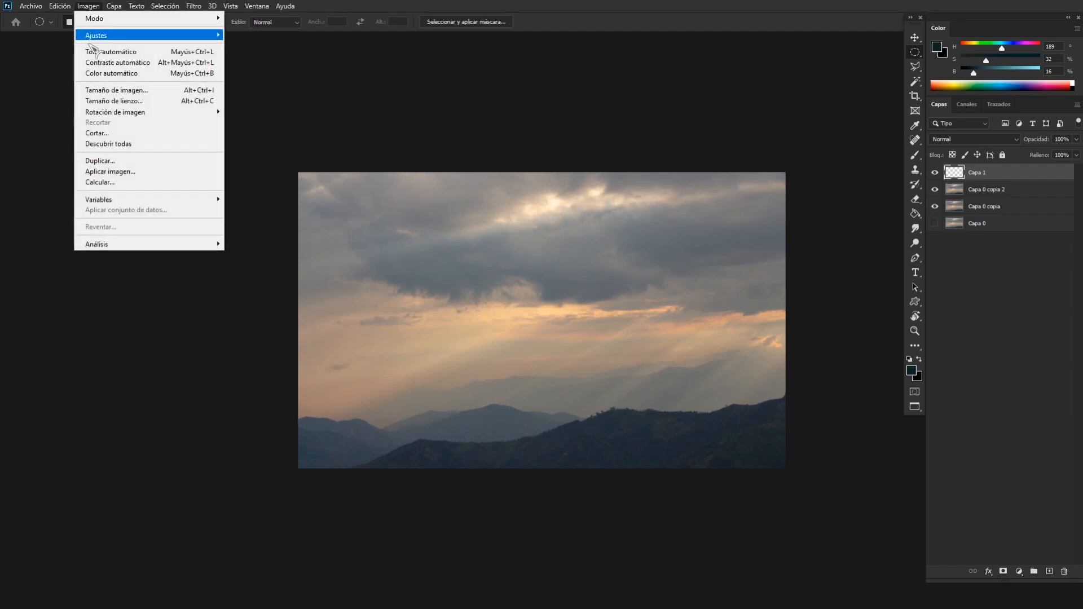
pyautogui.click(102, 91)
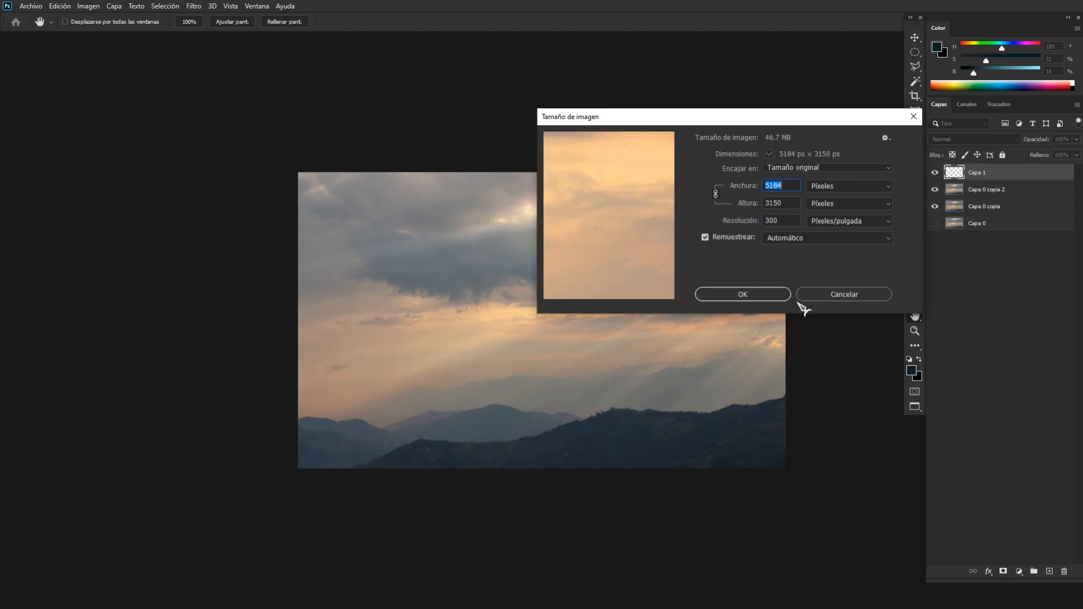
pyautogui.click(746, 298)
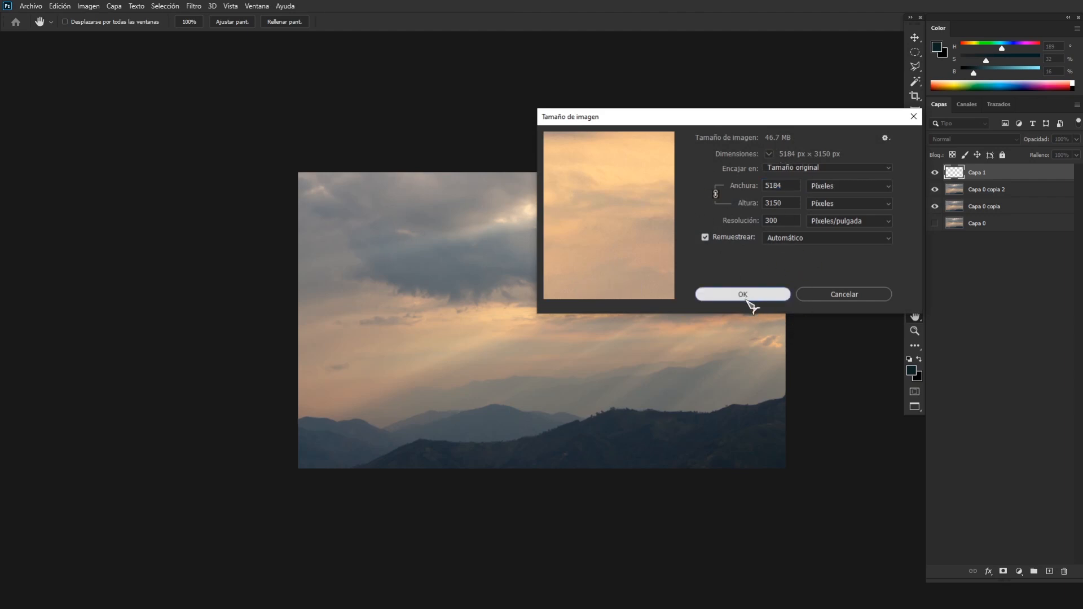
pyautogui.click(162, 22)
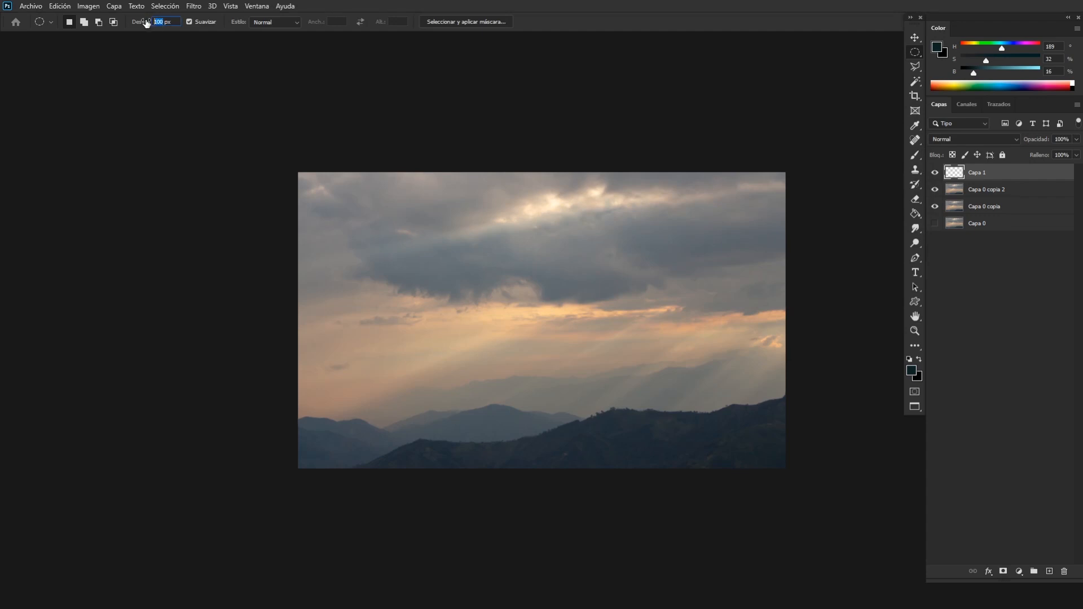
pyautogui.press('BackSpace')
pyautogui.moveTo(333, 144); pyautogui.dragTo(756, 499)
pyautogui.moveTo(799, 527)
pyautogui.mouseDown()
pyautogui.moveTo(797, 517)
pyautogui.moveTo(779, 533)
pyautogui.moveTo(796, 532)
pyautogui.moveTo(793, 516)
pyautogui.mouseUp()
# Fill the selected corners on "Capa 1" with black as a vignette and lower that layer's opacity to 25%.
pyautogui.press('g')
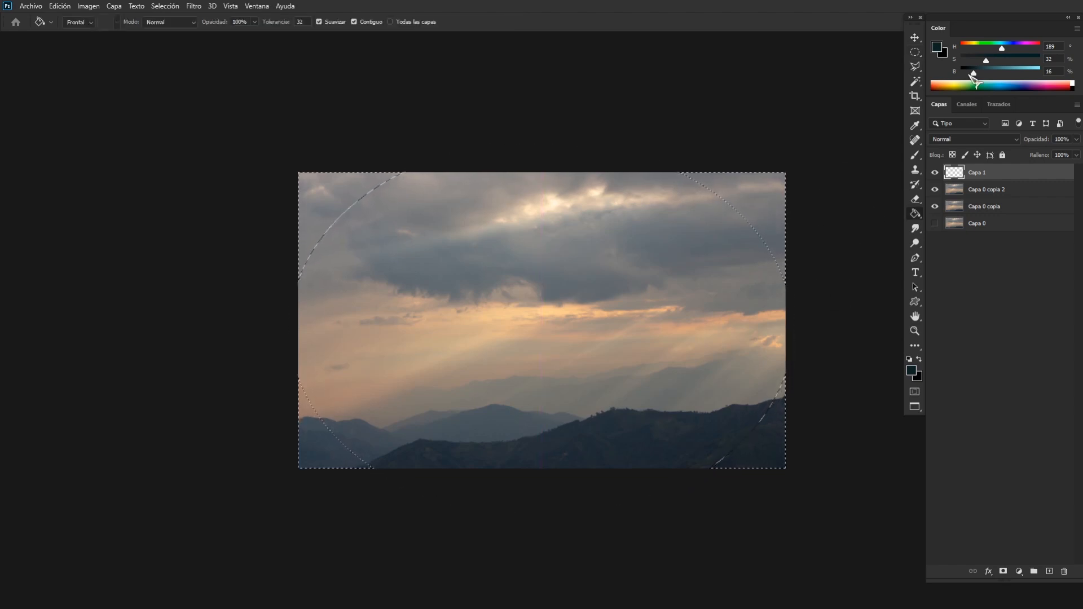
pyautogui.moveTo(973, 73); pyautogui.dragTo(957, 72)
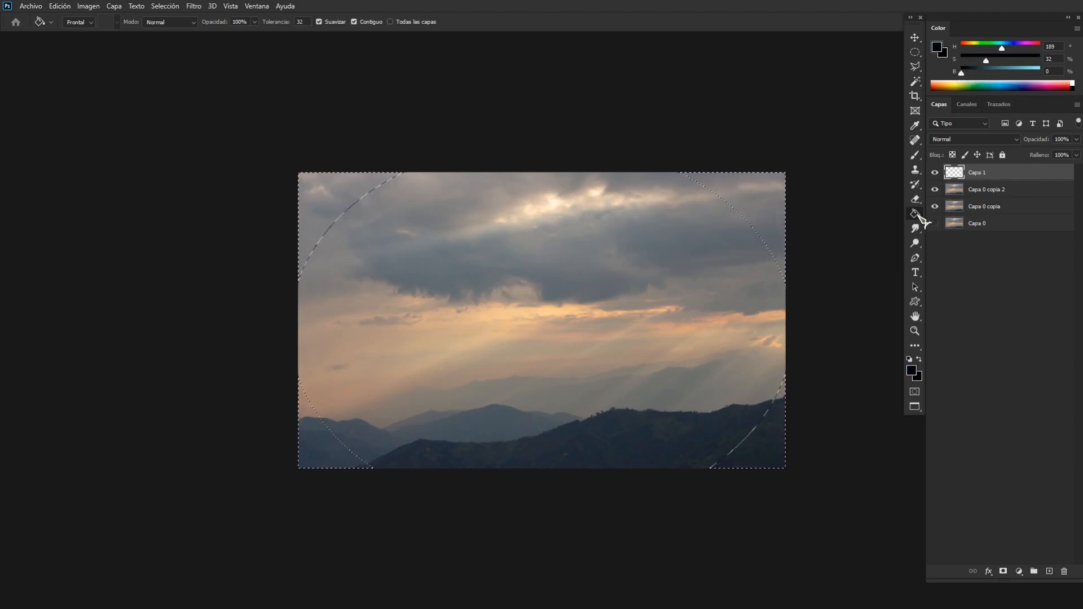
pyautogui.click(757, 282)
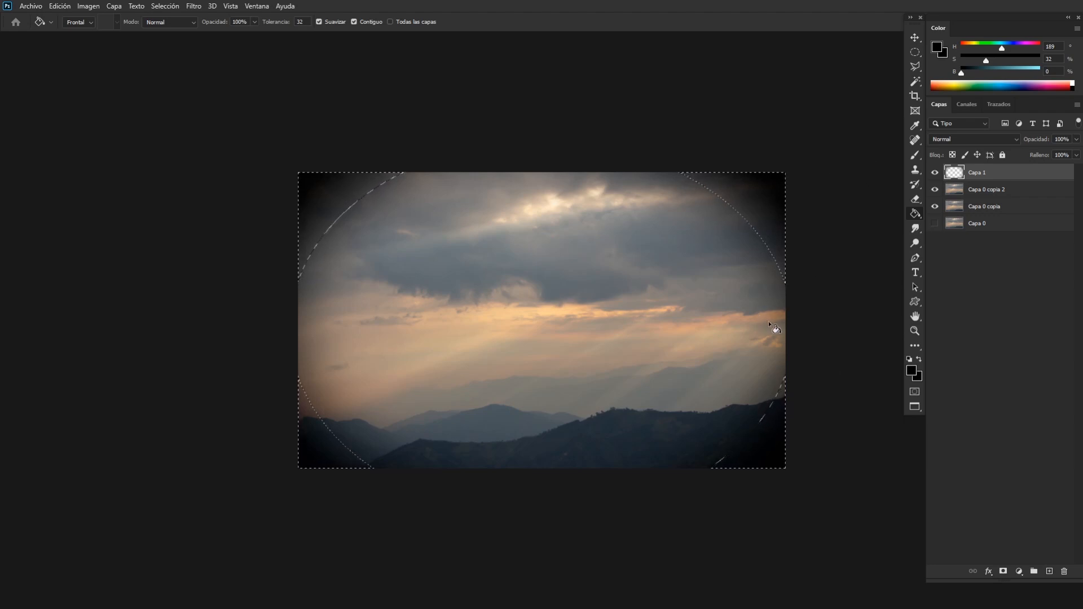
pyautogui.hotkey('ctrl', 'd')
pyautogui.moveTo(1035, 144); pyautogui.dragTo(1039, 140)
pyautogui.hotkey('ctrl', '-')
pyautogui.hotkey('ctrl', '-')
pyautogui.hotkey('ctrl', '-')
pyautogui.hotkey('ctrl', '-')
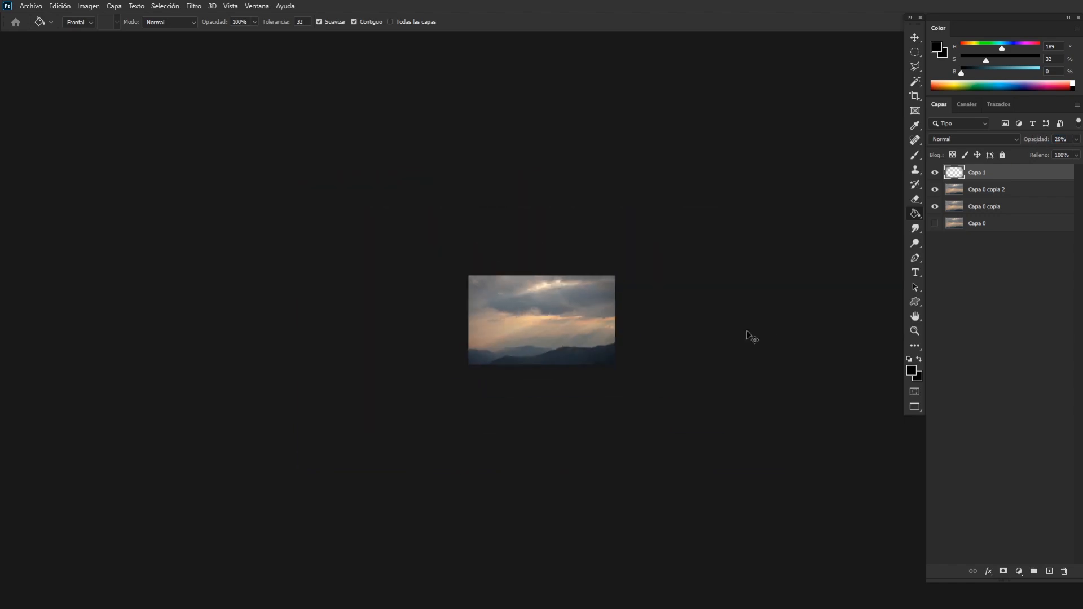
# Switch to the Brush tool and add a new empty layer directly above "Capa 0 copia 2".
pyautogui.hotkey('ctrl', '+')
pyautogui.hotkey('ctrl', '+')
pyautogui.hotkey('ctrl', '+')
pyautogui.hotkey('ctrl', '+')
pyautogui.hotkey('ctrl', '+')
pyautogui.hotkey('ctrl', '+')
pyautogui.moveTo(812, 397); pyautogui.dragTo(530, 326)
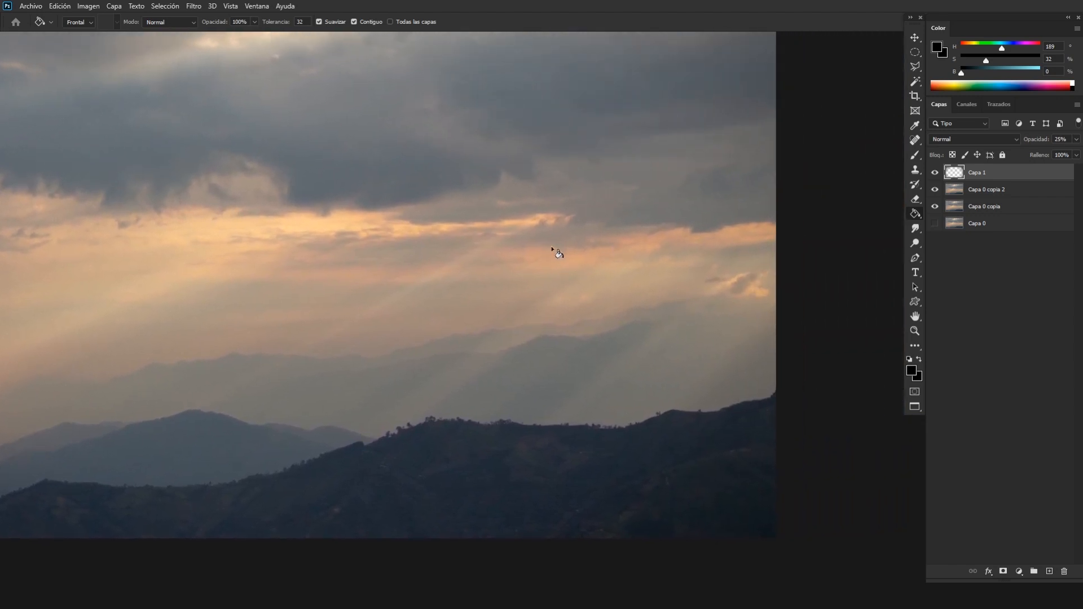
pyautogui.press('b')
pyautogui.moveTo(541, 309)
pyautogui.mouseDown()
pyautogui.moveTo(718, 239)
pyautogui.moveTo(558, 352)
pyautogui.moveTo(556, 336)
pyautogui.moveTo(488, 351)
pyautogui.moveTo(541, 331)
pyautogui.mouseUp()
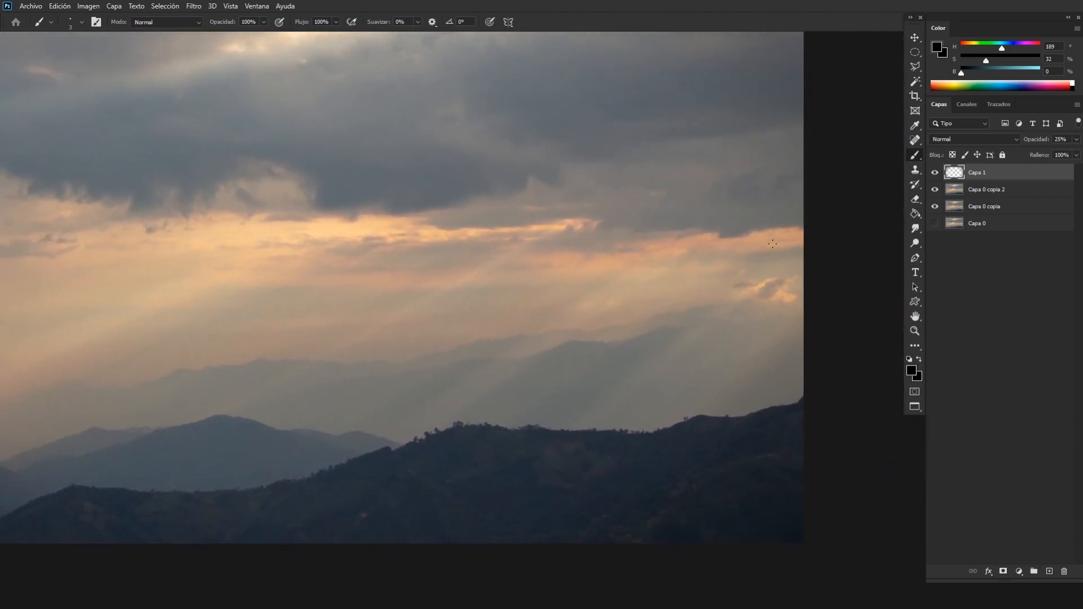
pyautogui.click(994, 190)
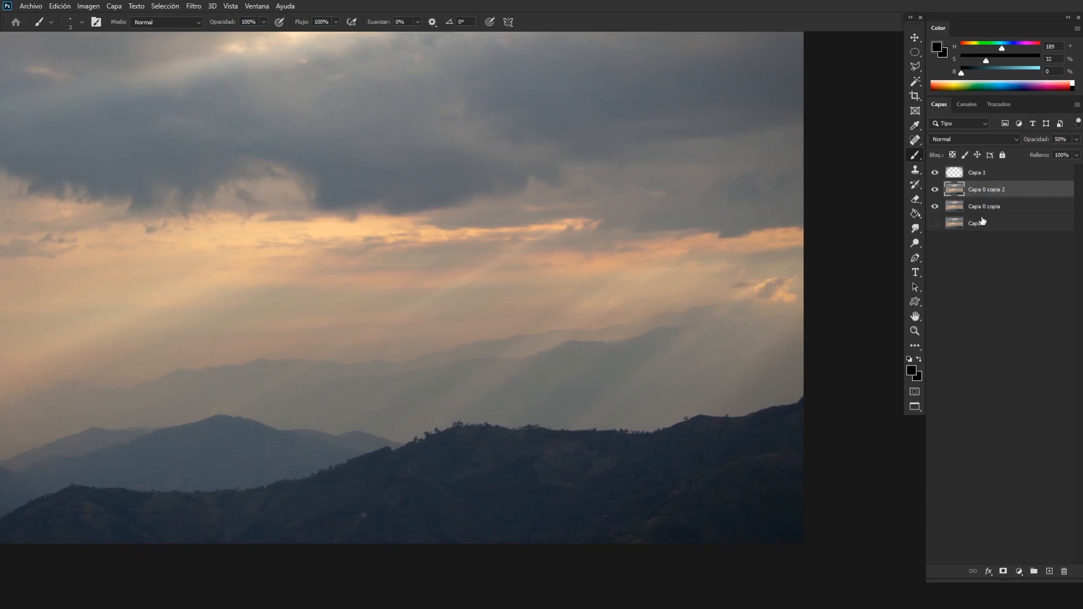
pyautogui.hotkey('ctrl', 'shift', 'alt', 'n')
# Compare the photo with and without the "Capa 1" vignette at different zoom levels.
pyautogui.click(935, 172)
pyautogui.click(935, 174)
pyautogui.hotkey('ctrl', '-')
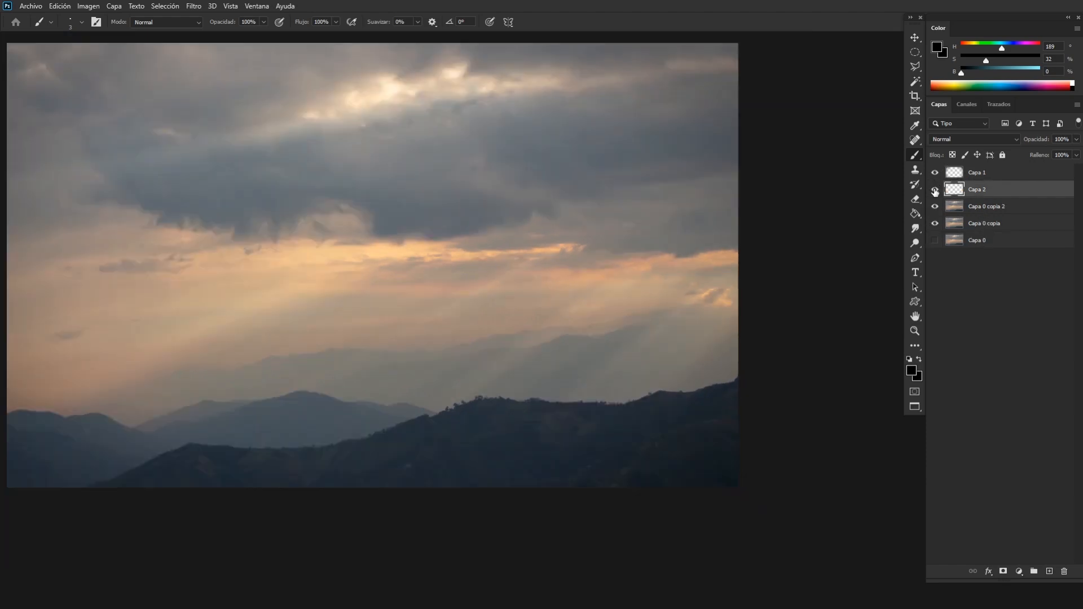
pyautogui.click(935, 189)
pyautogui.click(934, 190)
pyautogui.click(935, 175)
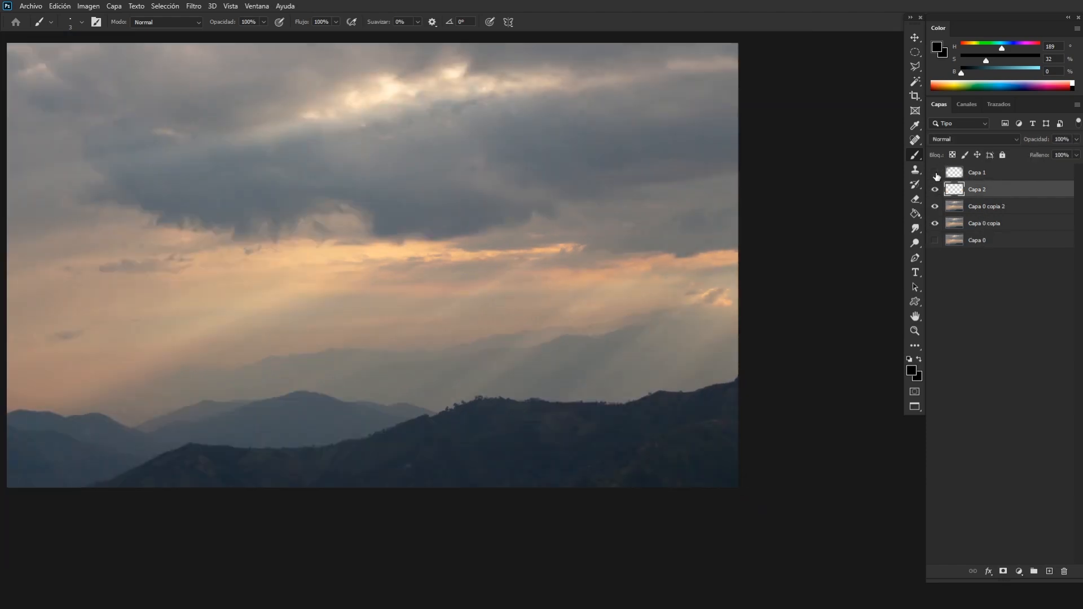
pyautogui.click(935, 174)
pyautogui.hotkey('ctrl', '-')
pyautogui.click(935, 174)
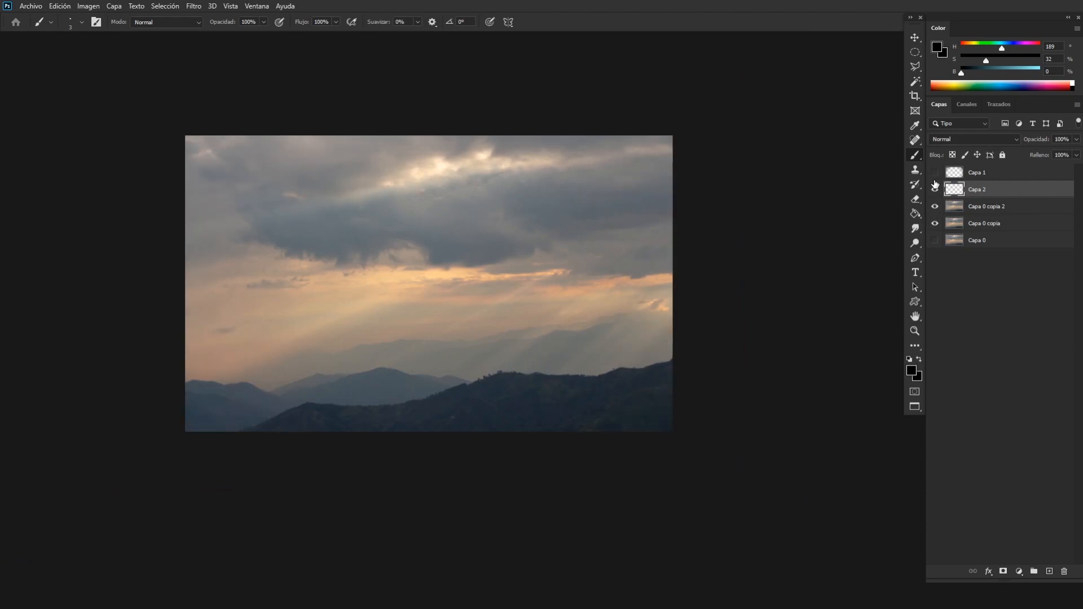
pyautogui.click(935, 174)
# Open the blend mode choices for the empty layer "Capa 2".
pyautogui.hotkey('ctrl', '+')
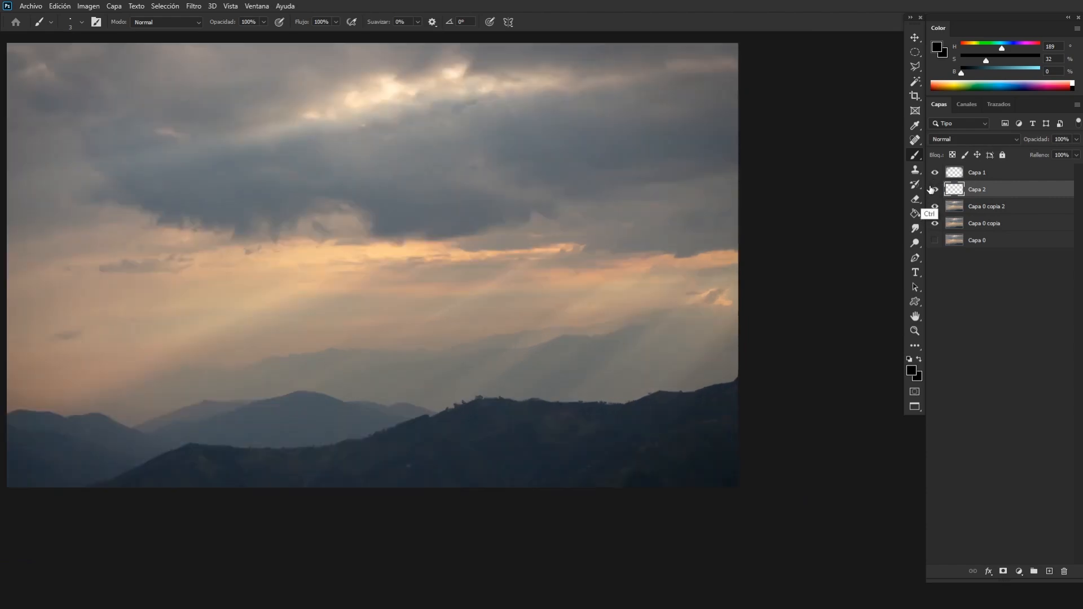
pyautogui.hotkey('ctrl', '+')
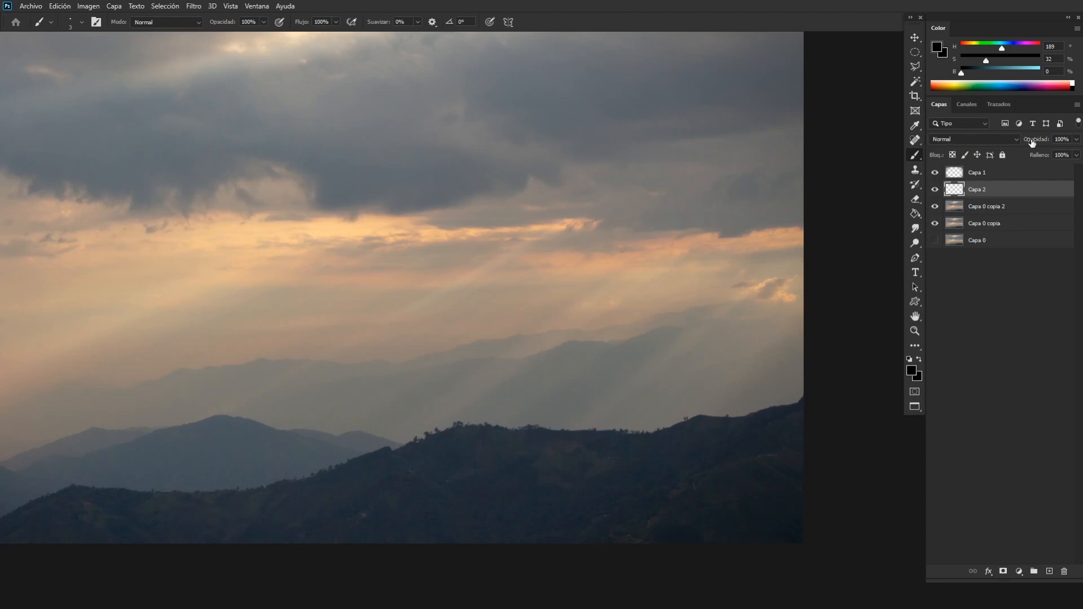
pyautogui.click(966, 141)
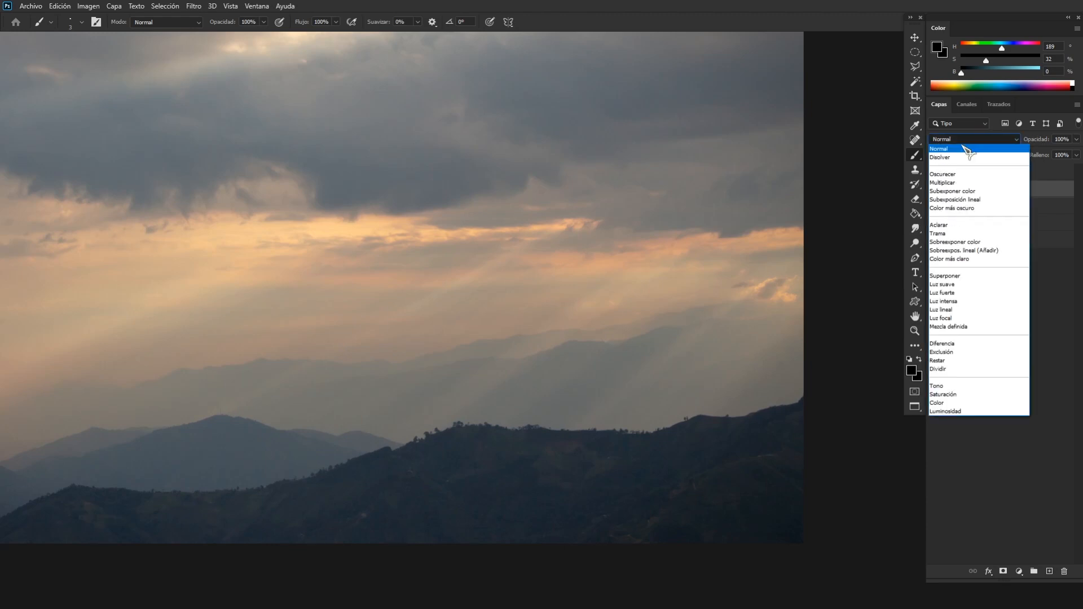
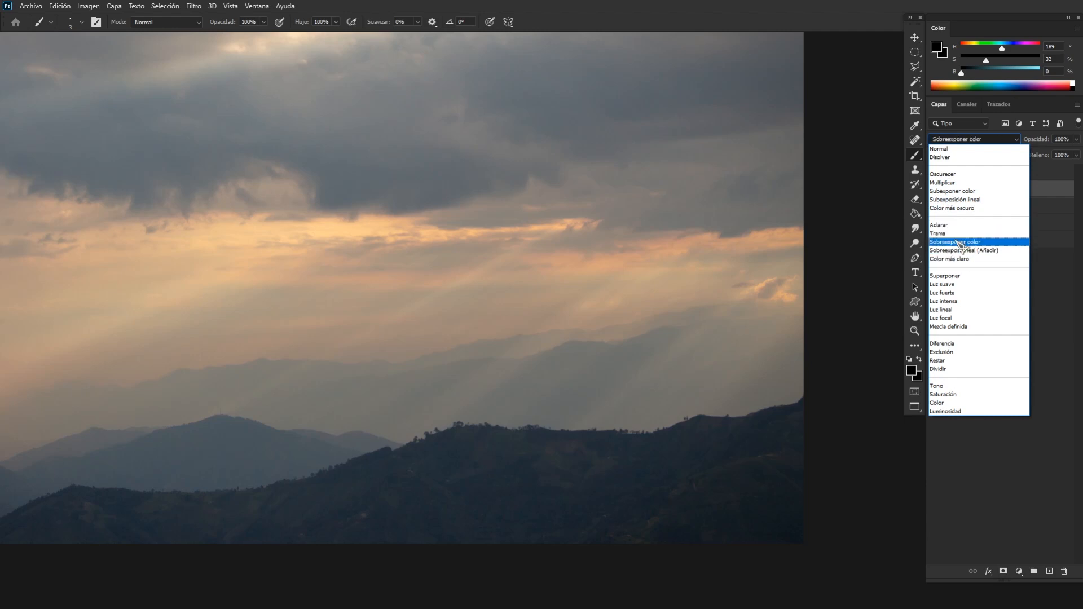
# Set "Capa 2" to the Sobreexponer color blend mode and choose the soft 900 px brush from the Jonas De Ro set.
pyautogui.click(958, 243)
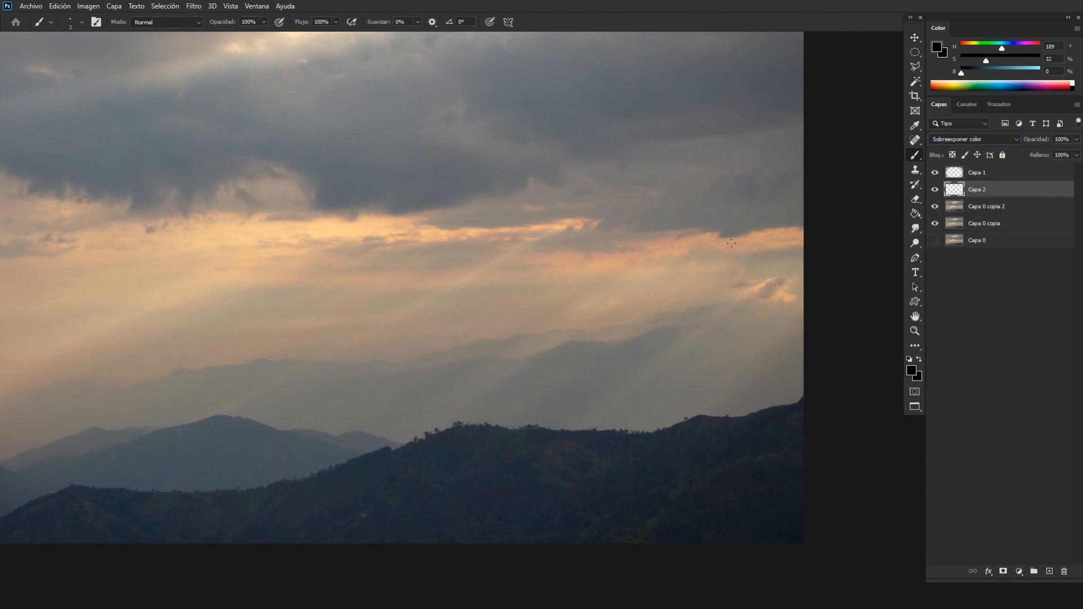
pyautogui.rightClick(538, 219)
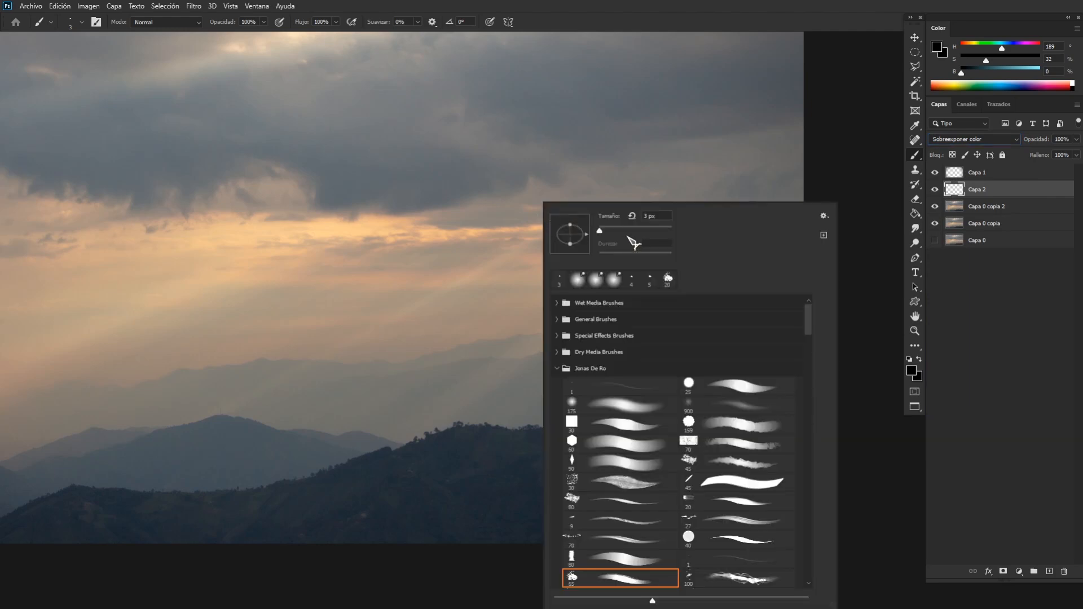
pyautogui.click(716, 408)
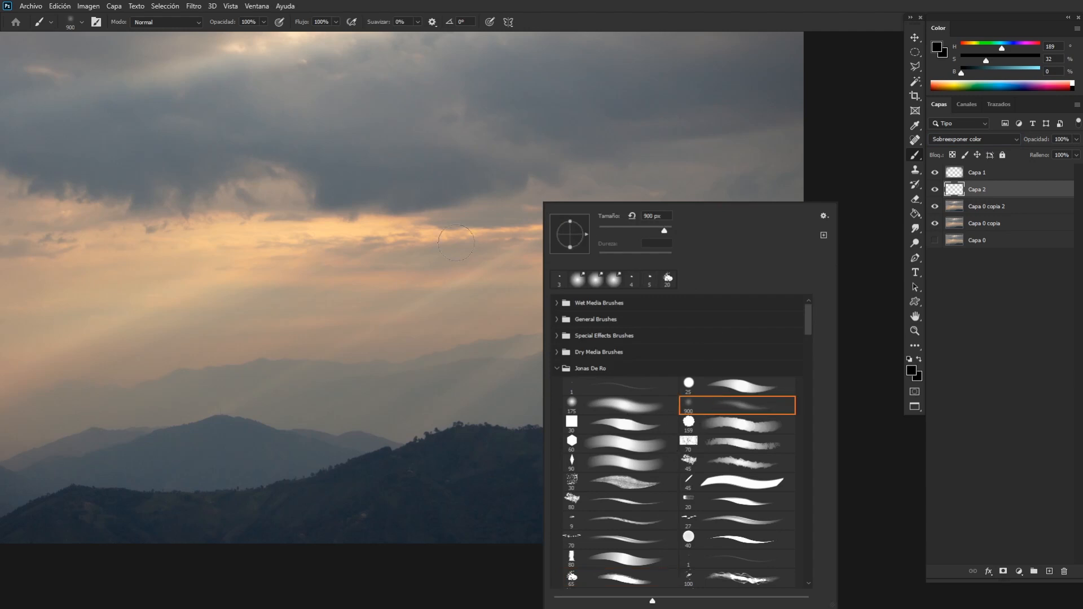
# Sample the peach glow just below the dark clouds as the paint colour and reduce the brush to 700 px.
pyautogui.click(344, 242)
pyautogui.keyDown('alt'); pyautogui.click(328, 234); pyautogui.keyUp('alt')
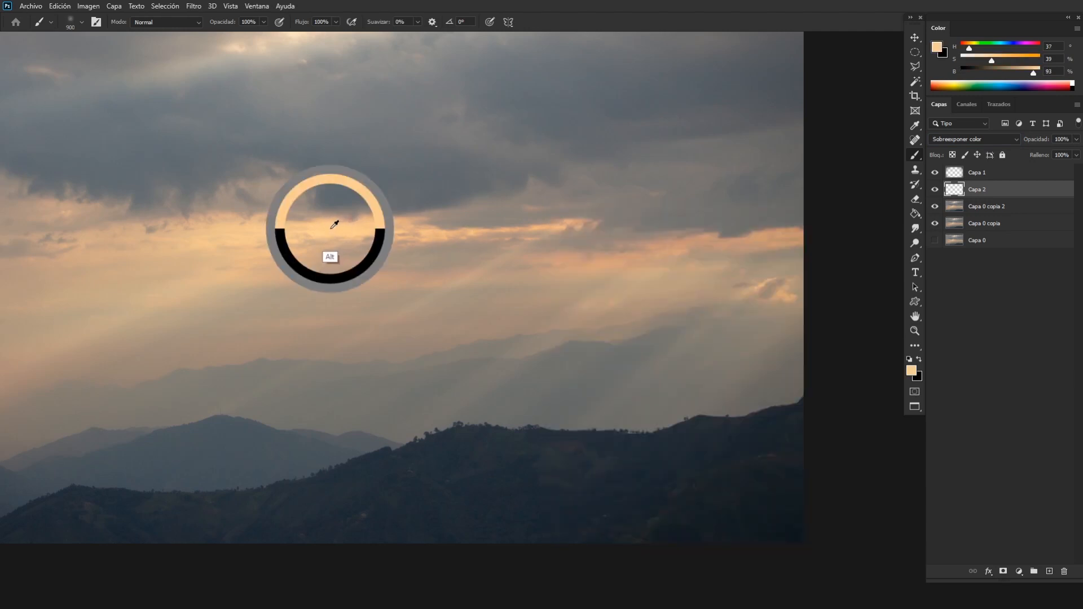
pyautogui.moveTo(334, 244); pyautogui.dragTo(580, 270)
pyautogui.keyDown('alt'); pyautogui.click(578, 252); pyautogui.keyUp('alt')
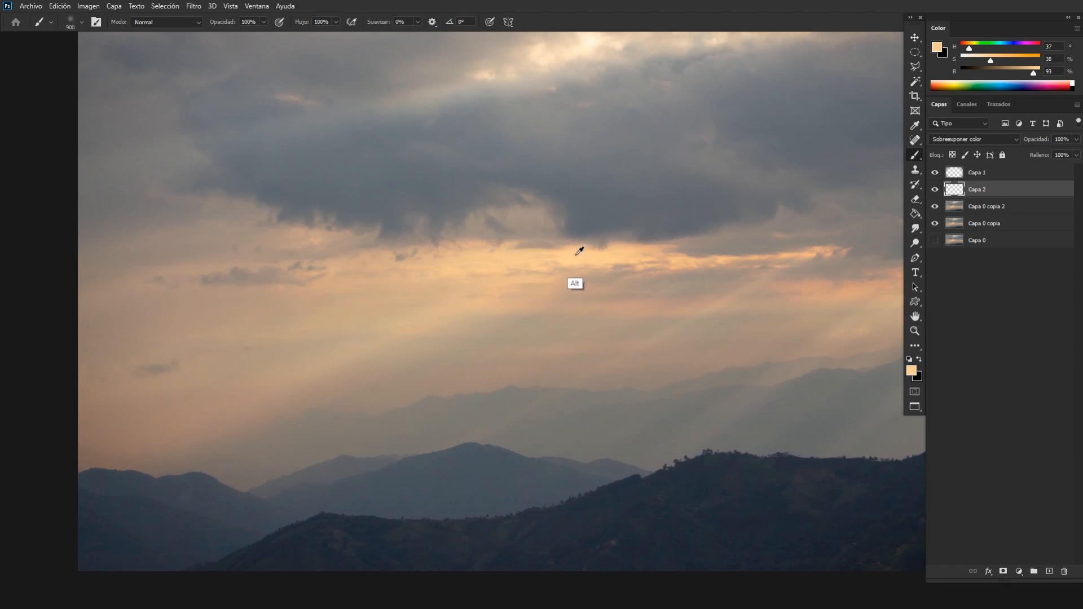
pyautogui.press('[')
pyautogui.press('[')
# Paint warm light on "Capa 2" along the glowing cloud edge above the distant mountains, varying the brush size.
pyautogui.hotkey('ctrl', '-')
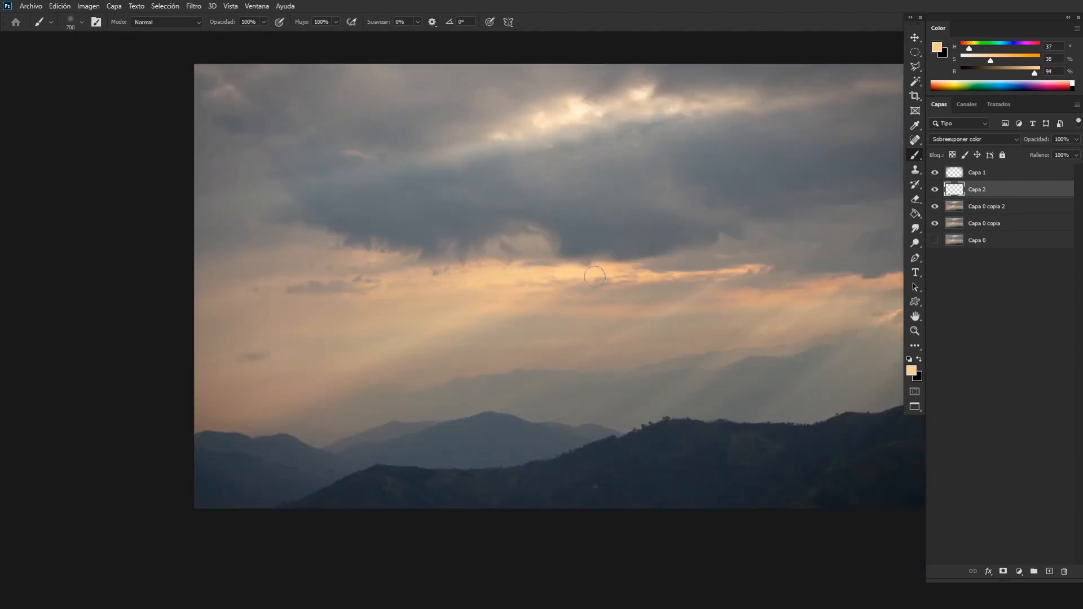
pyautogui.hotkey('ctrl', '-')
pyautogui.press('[')
pyautogui.hotkey('ctrl', '+')
pyautogui.hotkey('ctrl', '+')
pyautogui.hotkey('ctrl', '+')
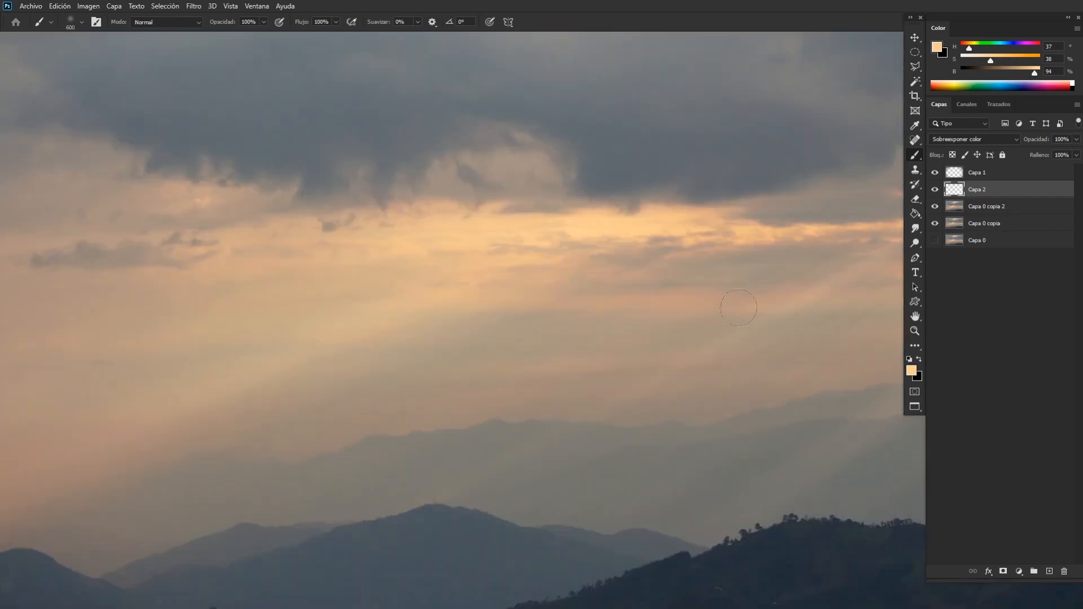
pyautogui.moveTo(751, 304)
pyautogui.mouseDown()
pyautogui.moveTo(494, 322)
pyautogui.moveTo(473, 345)
pyautogui.mouseUp()
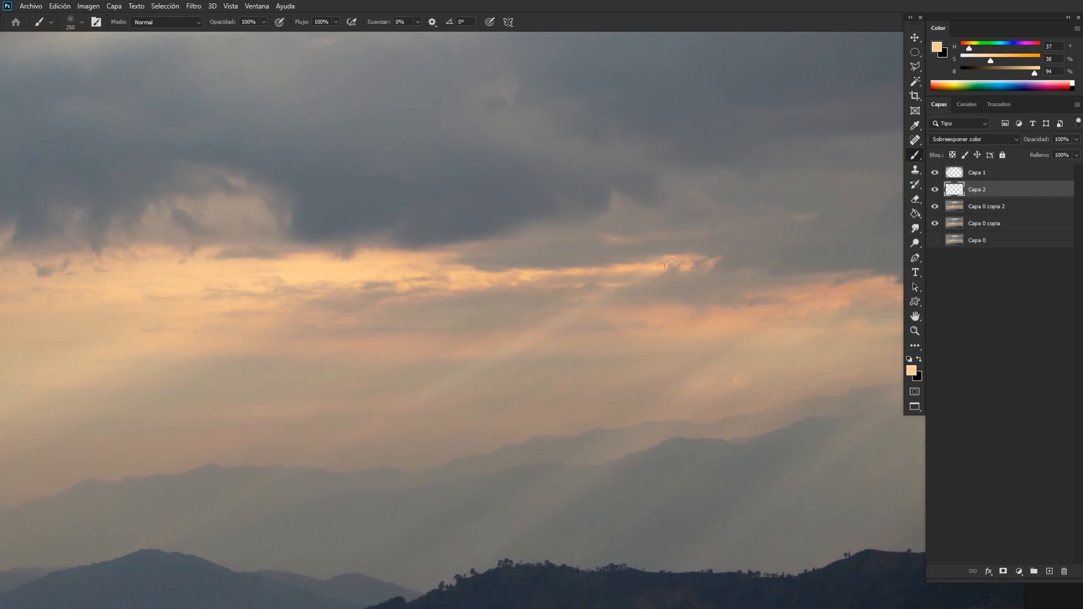
pyautogui.press(']')
# Hide and reshow the "Capa 1" vignette to judge it against the painted light.
pyautogui.hotkey('ctrl', '-')
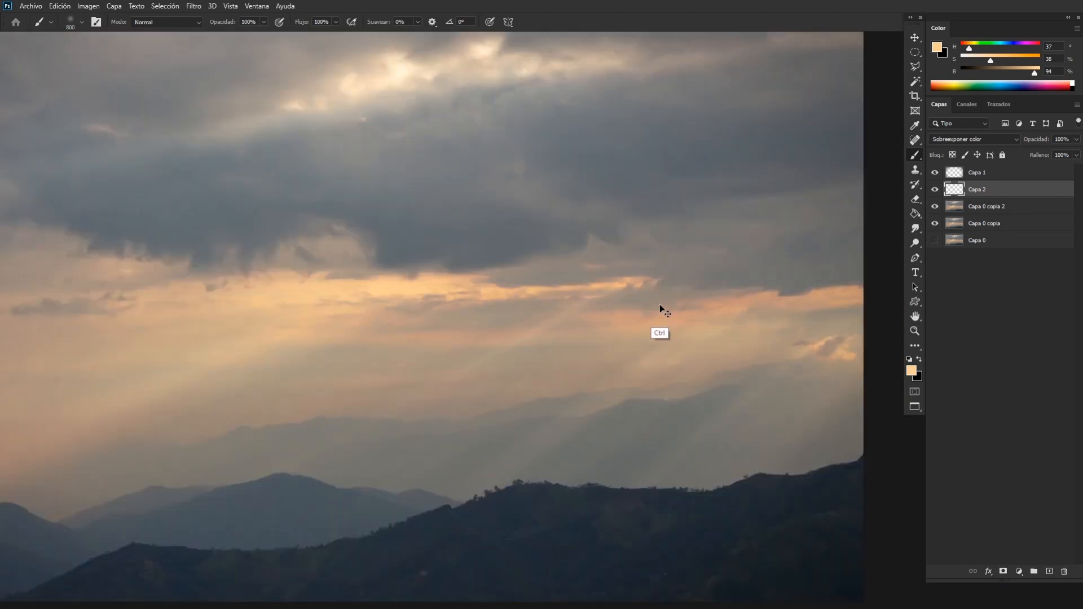
pyautogui.hotkey('ctrl', '-')
pyautogui.click(935, 172)
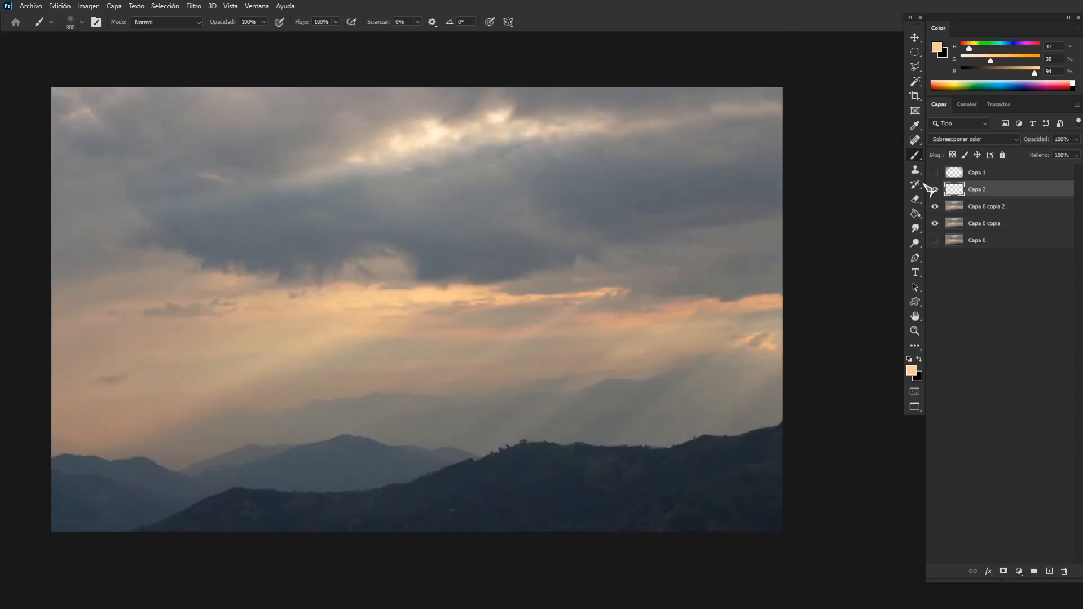
pyautogui.hotkey('ctrl', '+')
pyautogui.click(934, 172)
# Paint a stroke of light along the left part of the glowing band under the clouds with a 500 px brush.
pyautogui.hotkey('ctrl', '+')
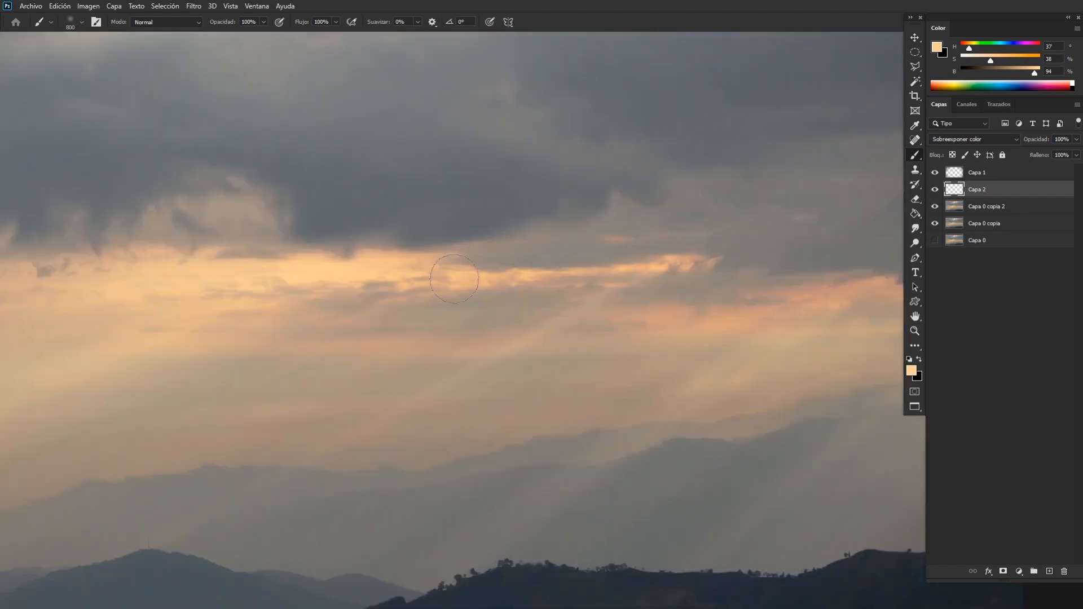
pyautogui.press('[')
pyautogui.press('[')
pyautogui.press('[')
pyautogui.press('[')
pyautogui.press('[')
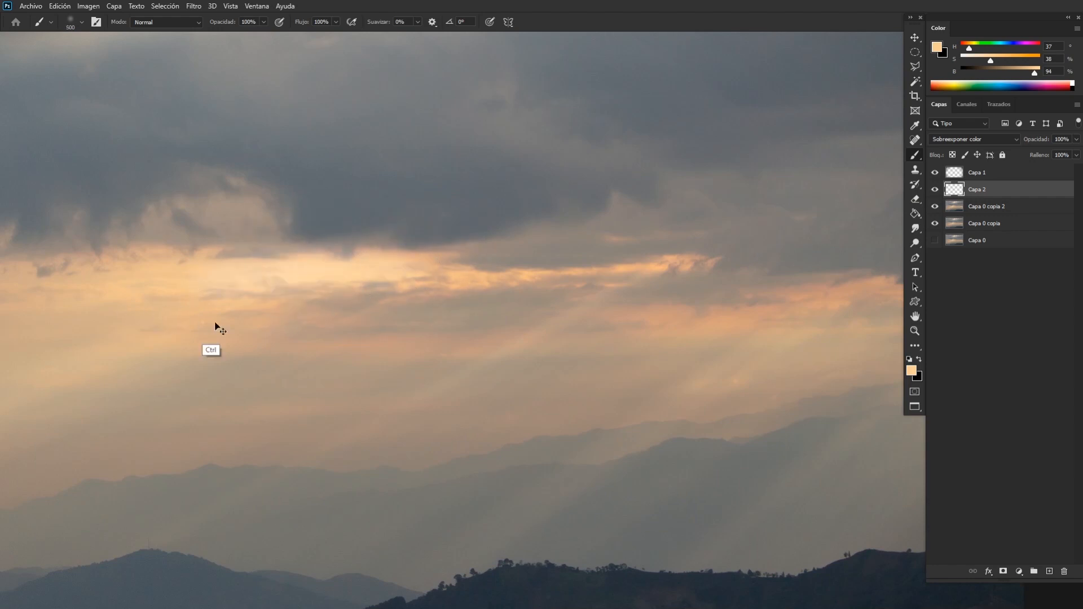
pyautogui.moveTo(395, 270); pyautogui.dragTo(171, 263)
pyautogui.hotkey('ctrl', '-')
pyautogui.press('[')
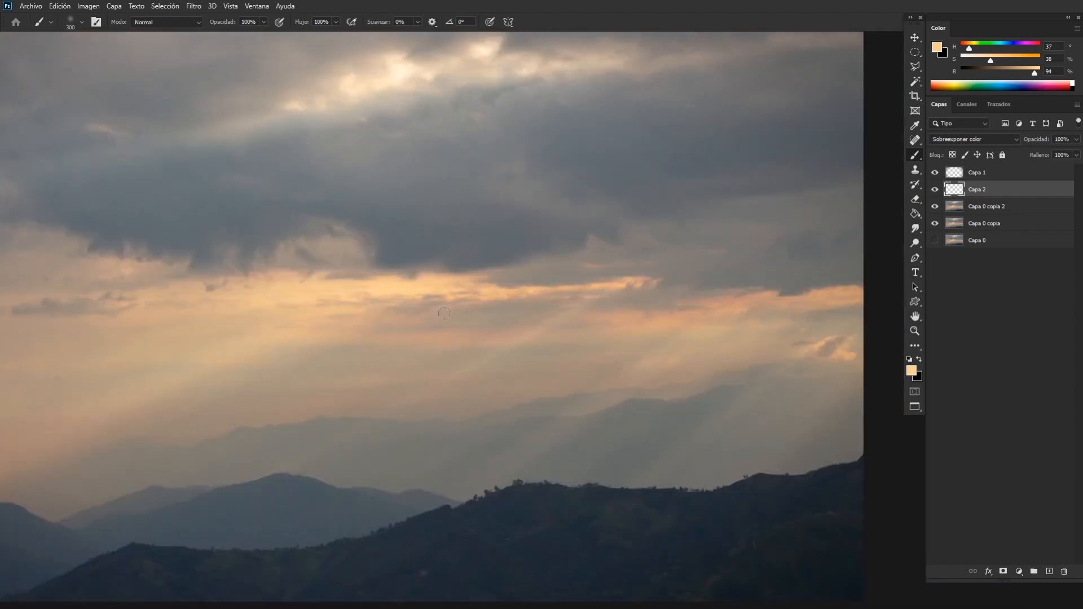
# Set the brush opacity to 30% and paint subtle light where the sunrays leave the cloud edge, with the brush at 600 px.
pyautogui.click(249, 23)
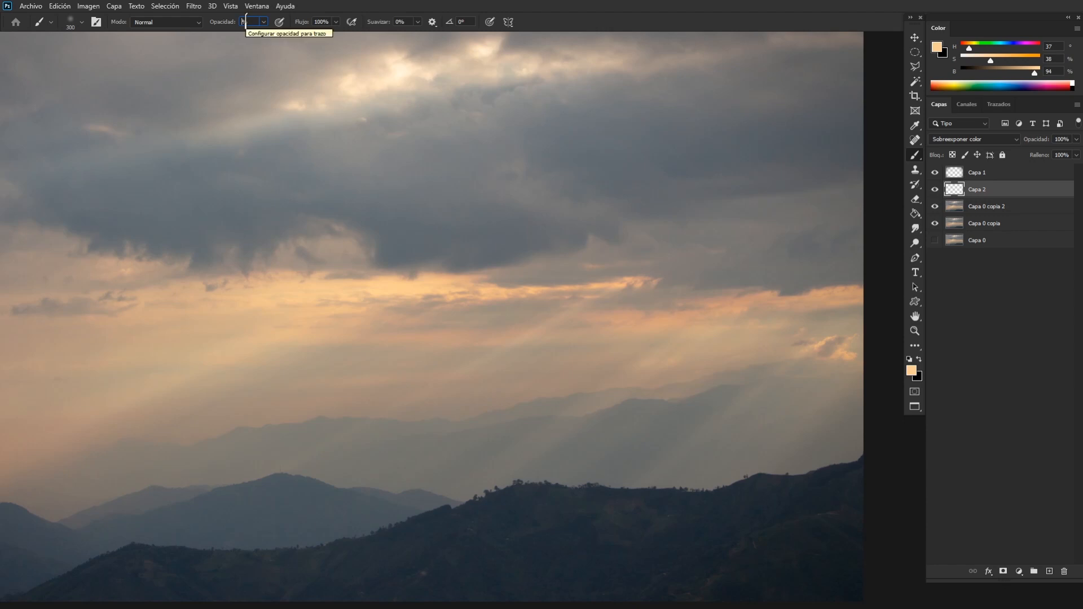
pyautogui.write('30')
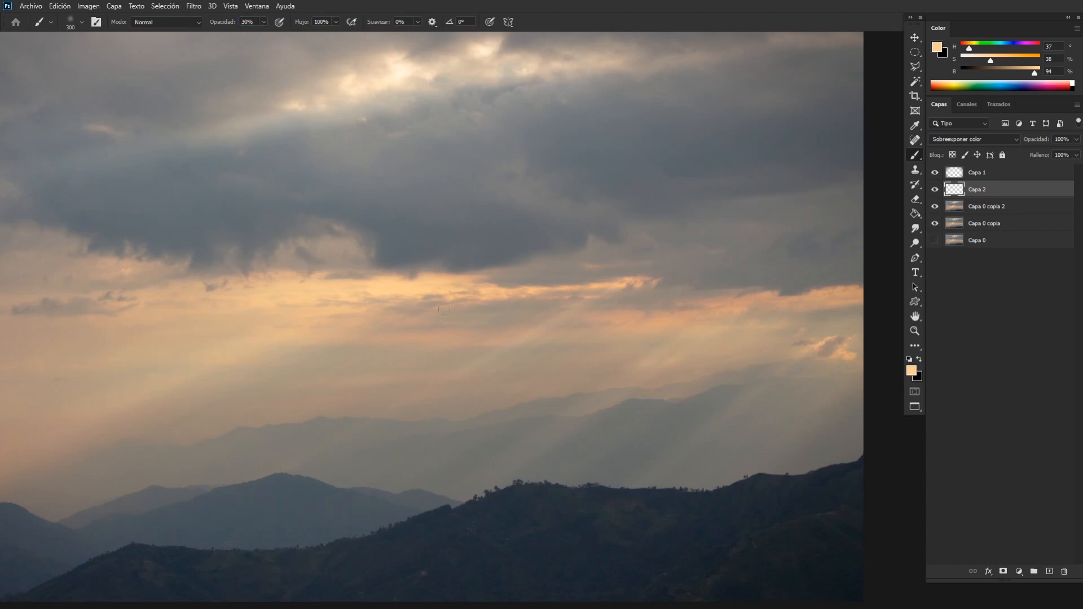
pyautogui.press(']')
pyautogui.press(']')
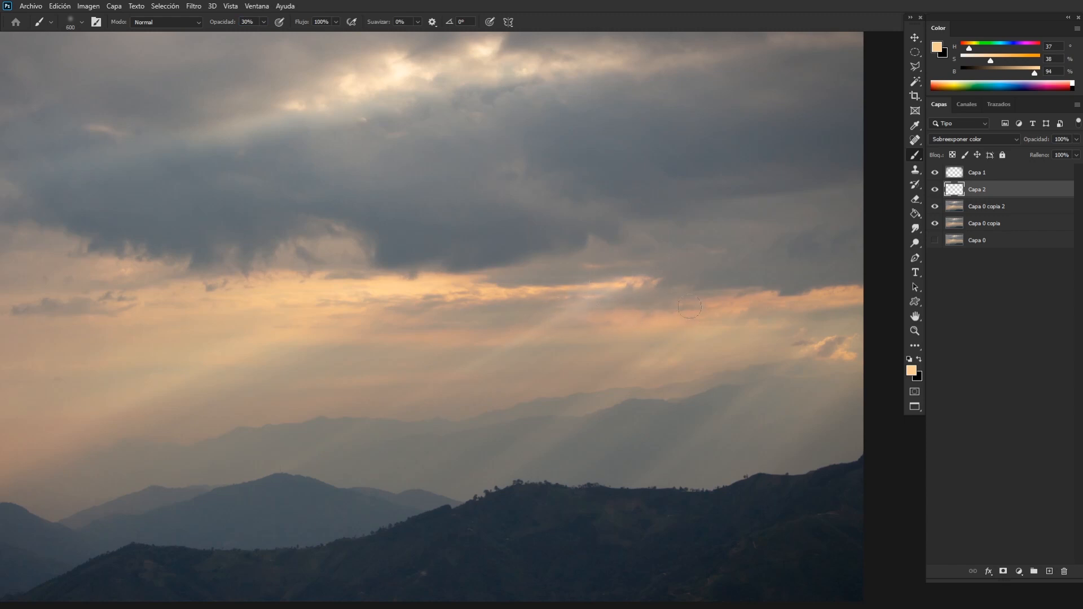
pyautogui.hotkey('ctrl', '-')
pyautogui.hotkey('ctrl', '-')
pyautogui.hotkey('ctrl', '+')
pyautogui.hotkey('ctrl', '+')
# Sample a warm sky tone, then soften the excess painted light on "Capa 2" using the Eraser with the soft 900 px brush.
pyautogui.keyDown('alt'); pyautogui.click(495, 292); pyautogui.keyUp('alt')
pyautogui.press('e')
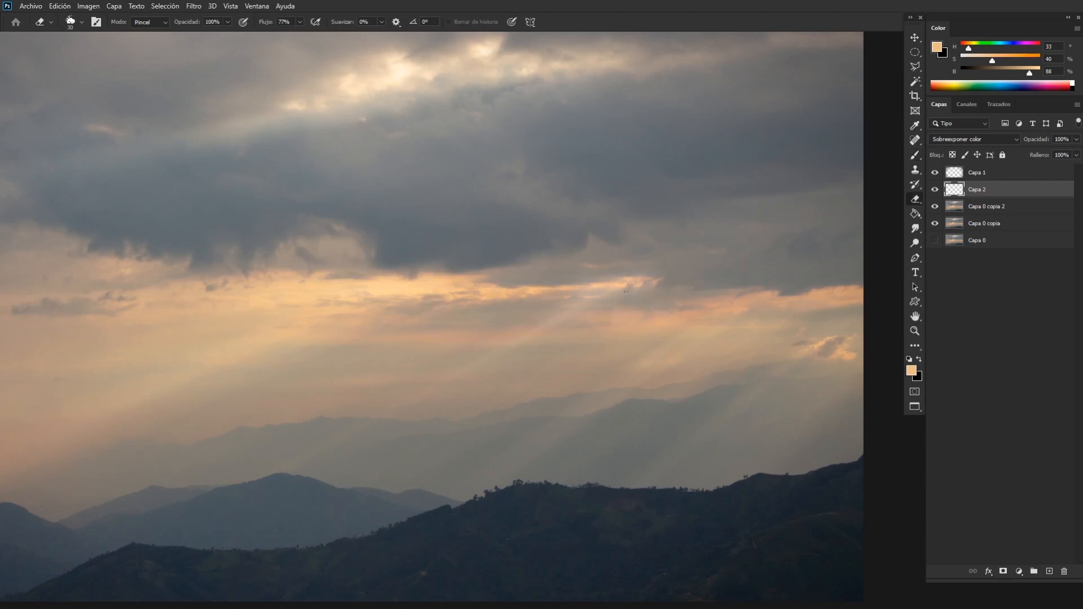
pyautogui.rightClick(645, 277)
pyautogui.click(799, 407)
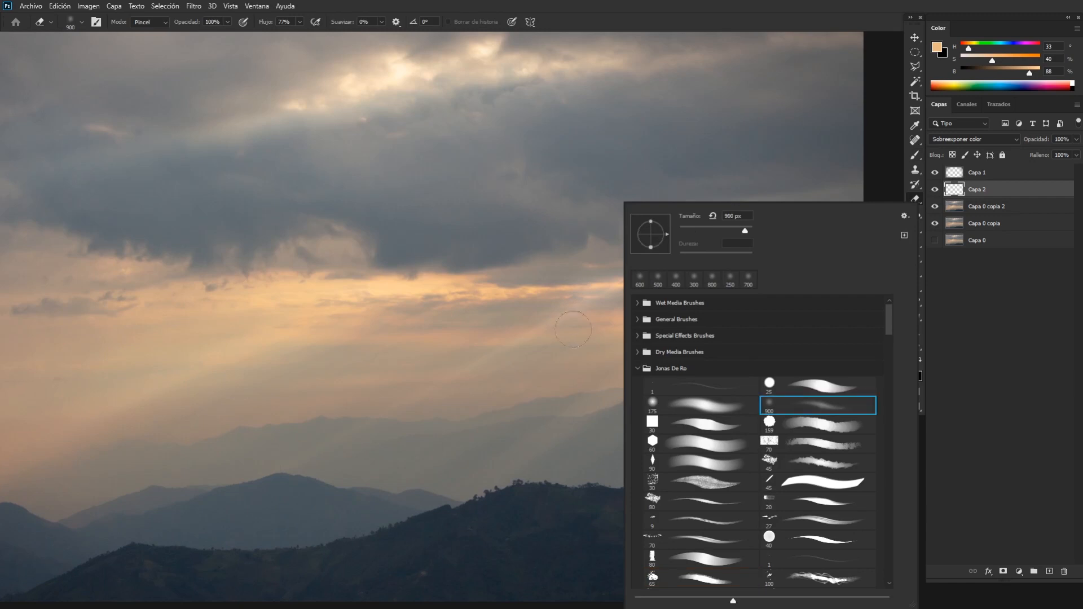
pyautogui.click(482, 313)
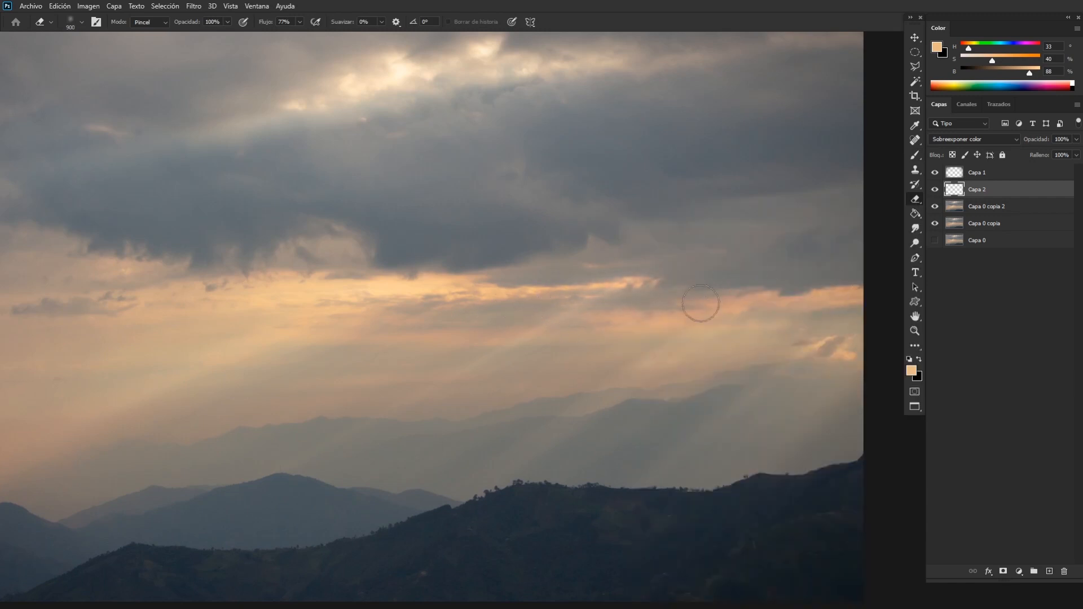
# Return to the Brush tool, set the paint colour's saturation to 71%, and check the photo at different zoom levels.
pyautogui.press('b')
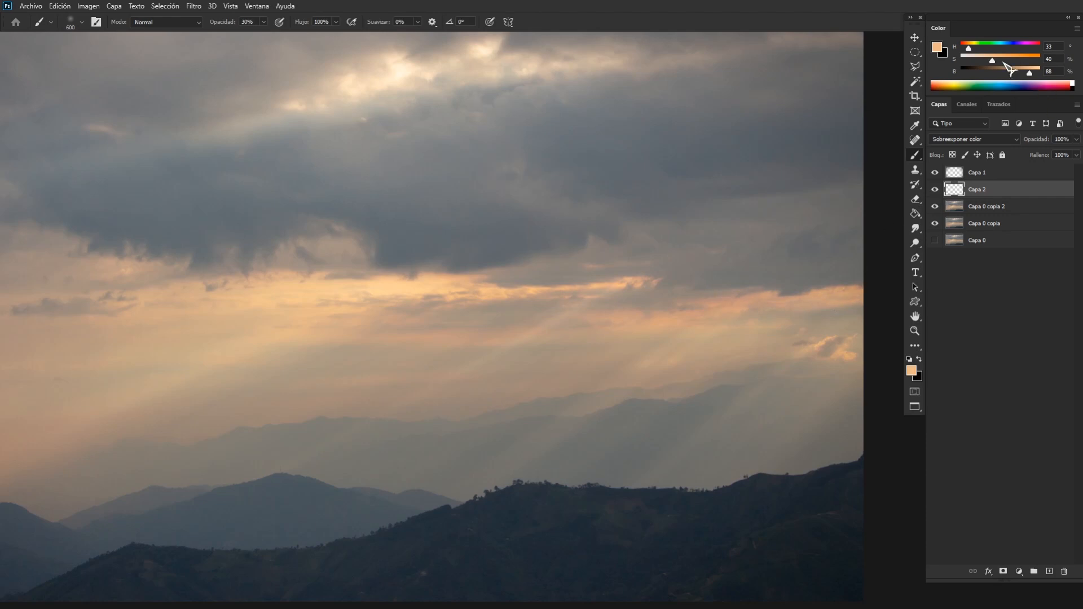
pyautogui.moveTo(1003, 61); pyautogui.dragTo(1020, 62)
pyautogui.hotkey('ctrl', '-')
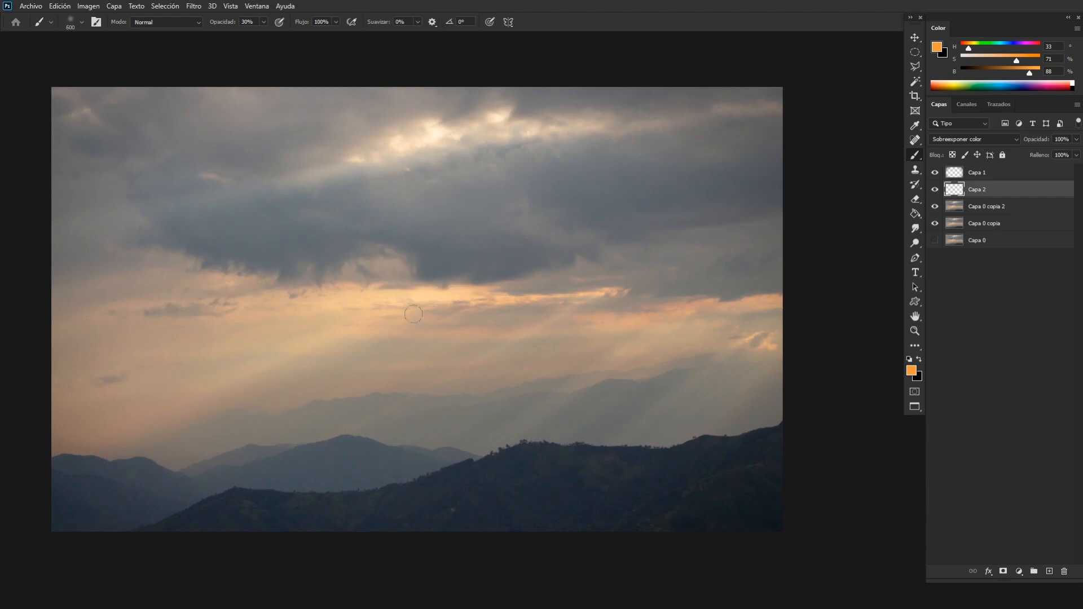
pyautogui.hotkey('ctrl', '-')
pyautogui.hotkey('ctrl', '-')
pyautogui.hotkey('ctrl', '+')
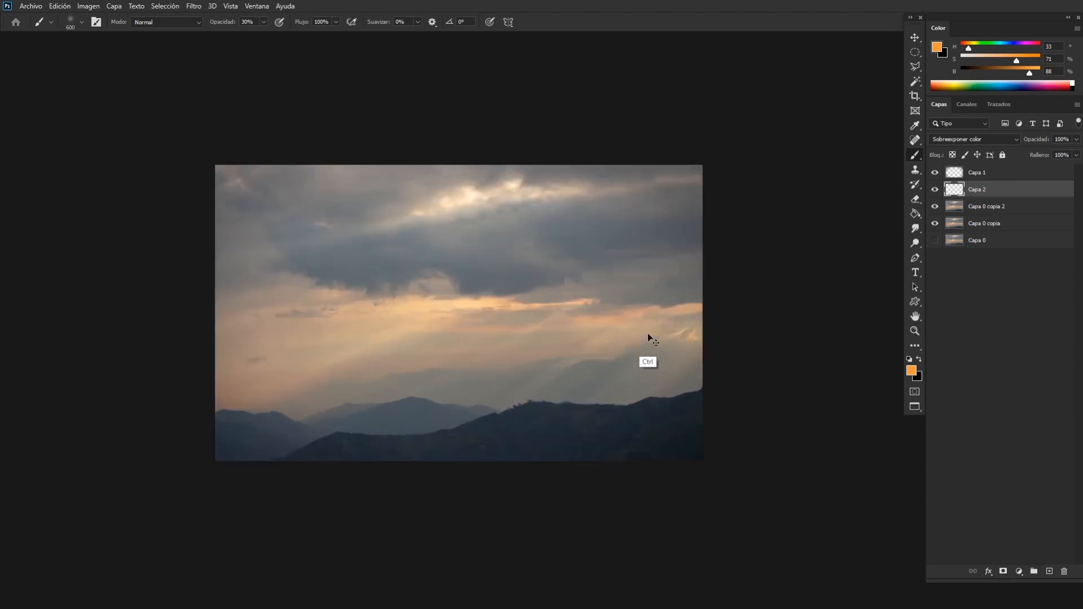
pyautogui.hotkey('ctrl', '+')
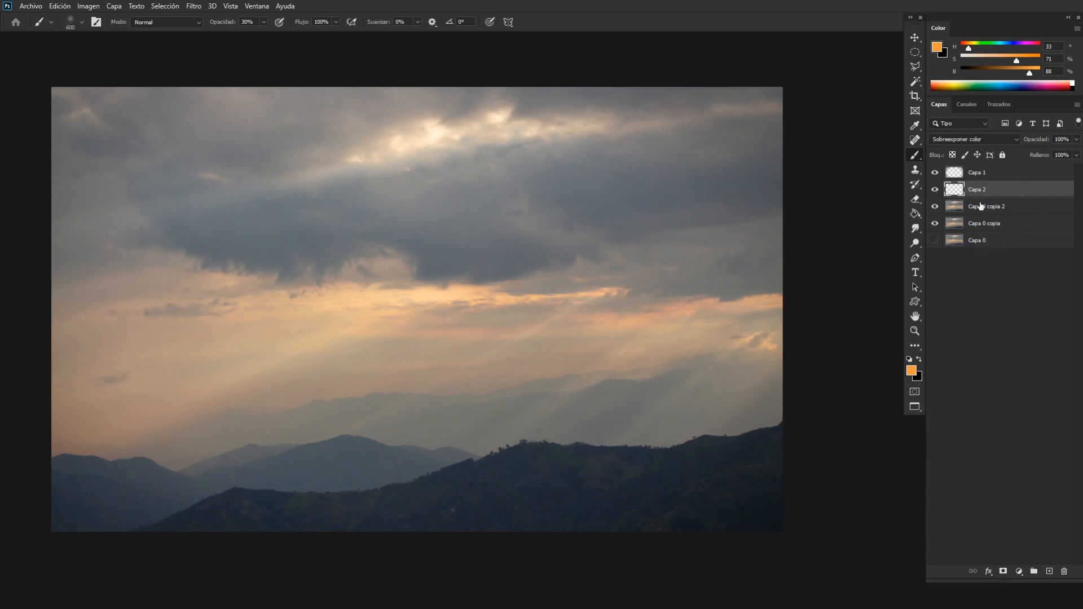
# Add a new empty layer above "Capa 2" and set its blend mode to Multiplicar.
pyautogui.click(984, 140)
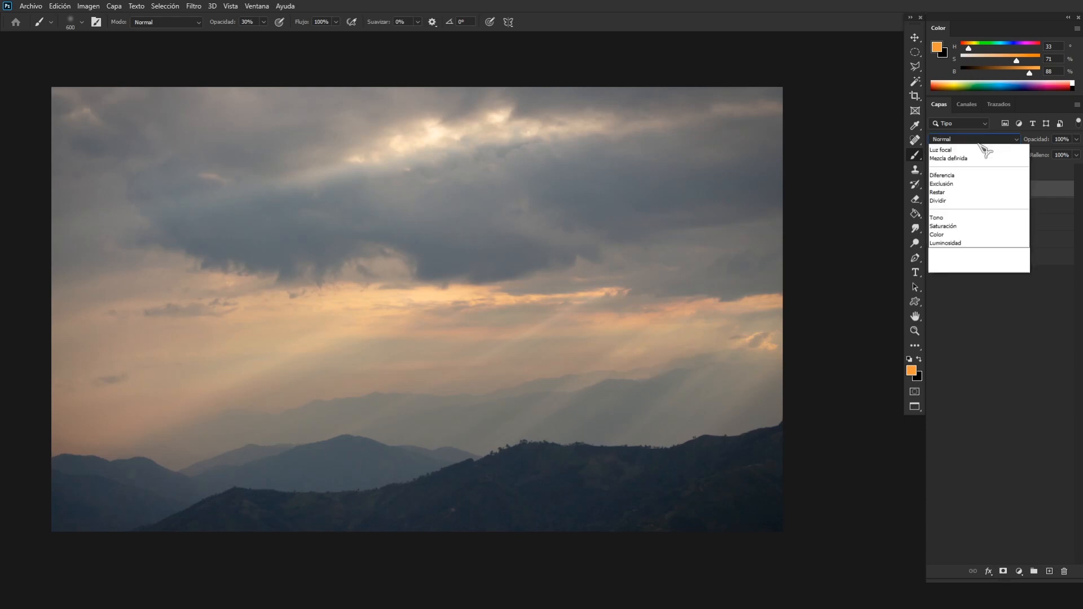
pyautogui.click(971, 183)
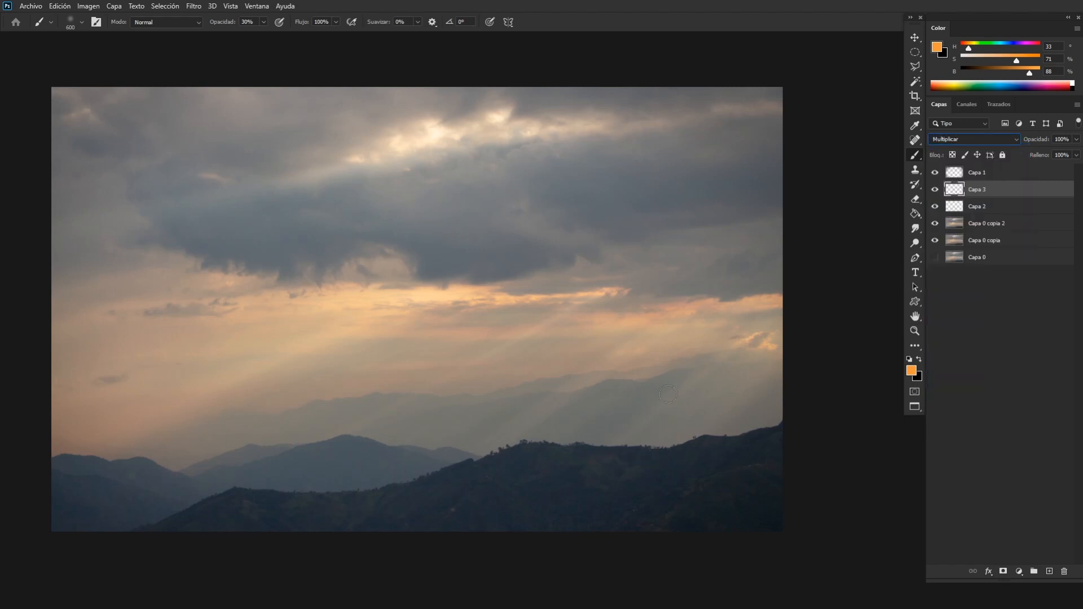
# Sample dark greys from the photo's upper-left clouds and darken that area with a 1200 px brush on the Multiplicar layer.
pyautogui.keyDown('alt'); pyautogui.click(186, 114); pyautogui.keyUp('alt')
pyautogui.hotkey('ctrl', '-')
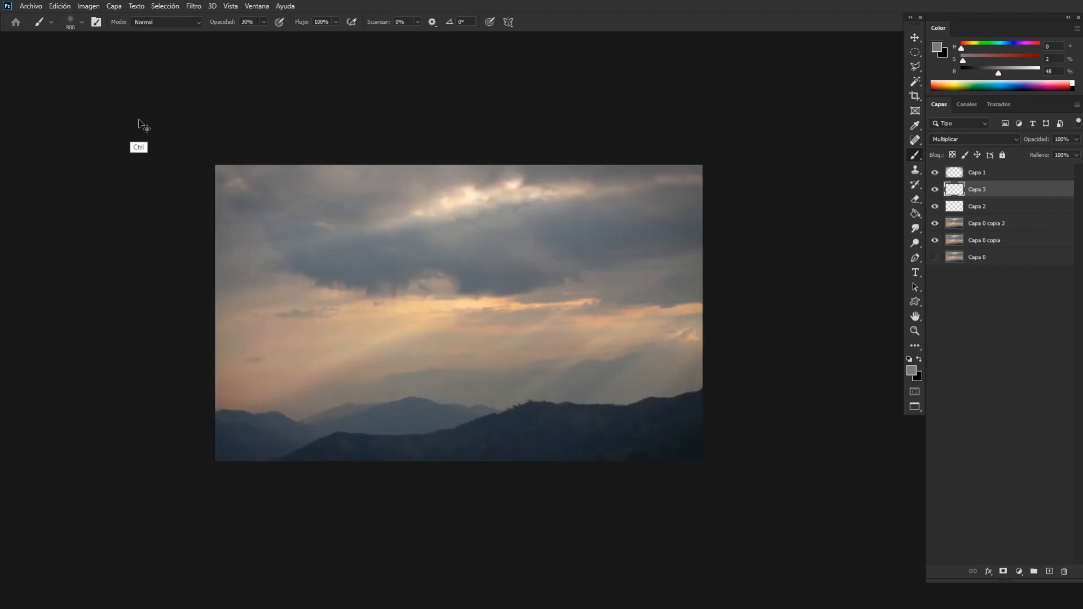
pyautogui.press(']')
pyautogui.press(']')
pyautogui.press(']')
pyautogui.press(']')
pyautogui.press(']')
pyautogui.press(']')
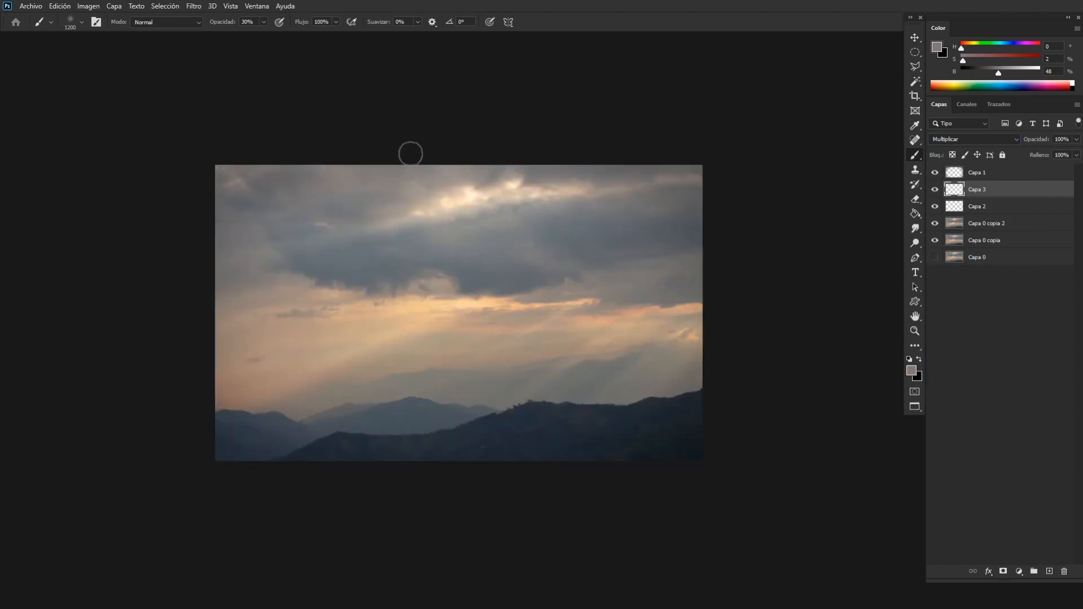
pyautogui.hotkey('ctrl', '+')
pyautogui.keyDown('alt'); pyautogui.click(189, 123); pyautogui.keyUp('alt')
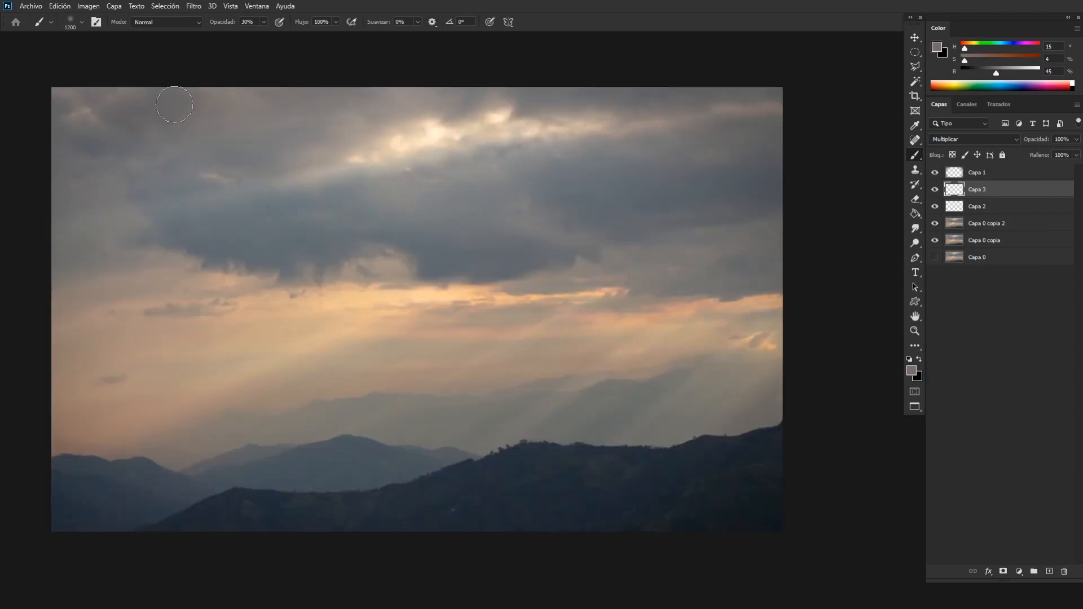
pyautogui.keyDown('alt'); pyautogui.click(150, 138); pyautogui.keyUp('alt')
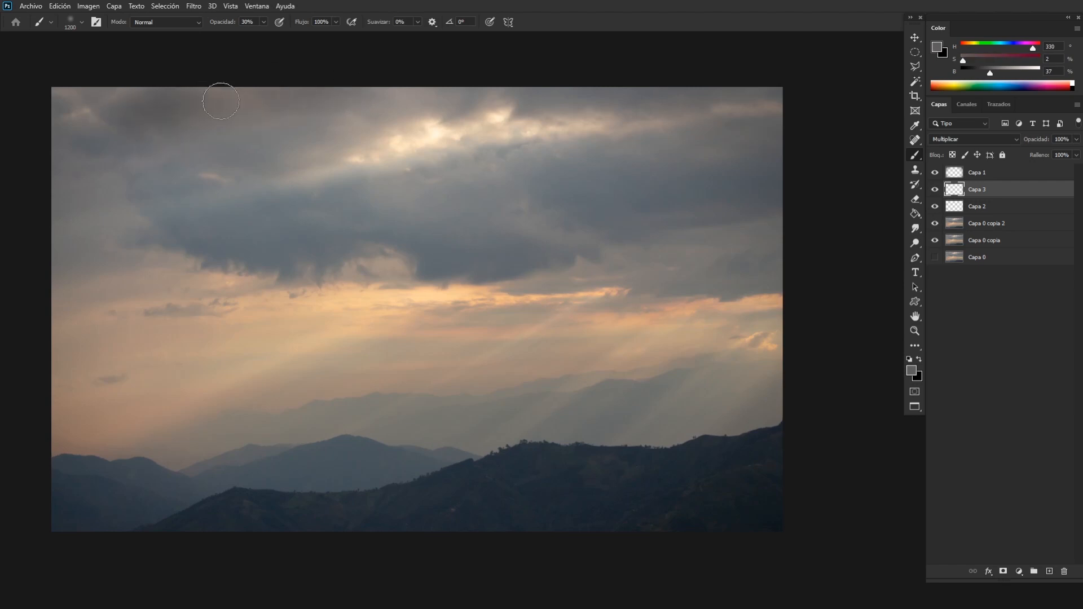
pyautogui.hotkey('ctrl', '-')
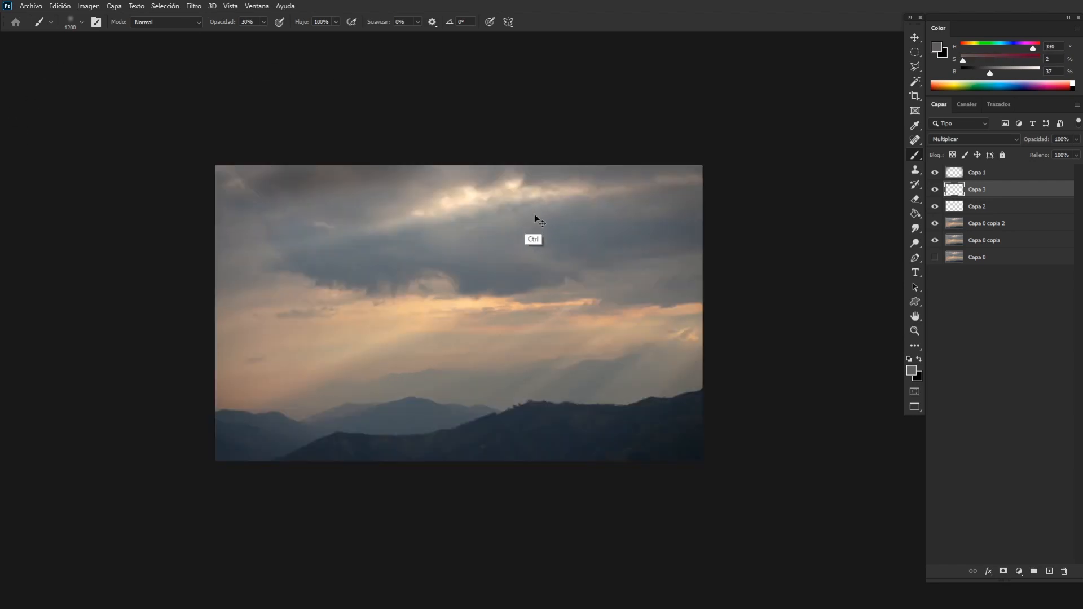
pyautogui.hotkey('ctrl', '-')
pyautogui.hotkey('ctrl', '+')
pyautogui.hotkey('ctrl', '+')
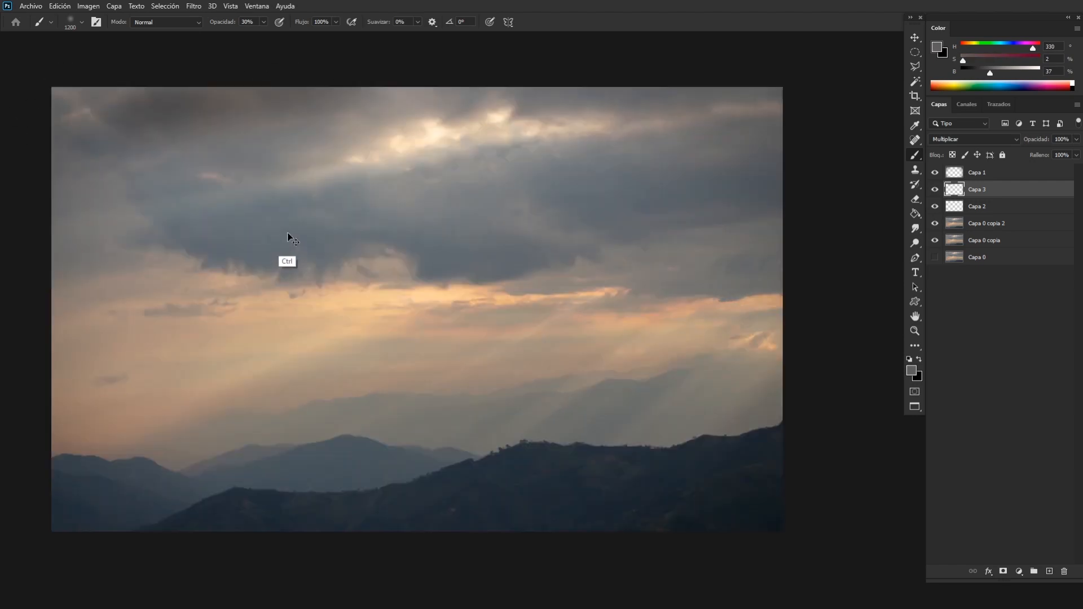
# Sample a bluish cloud grey and darken the clouds in the photo's upper-right corner, sizing the brush between 1500 and 1300 px.
pyautogui.keyDown('alt'); pyautogui.click(118, 140); pyautogui.keyUp('alt')
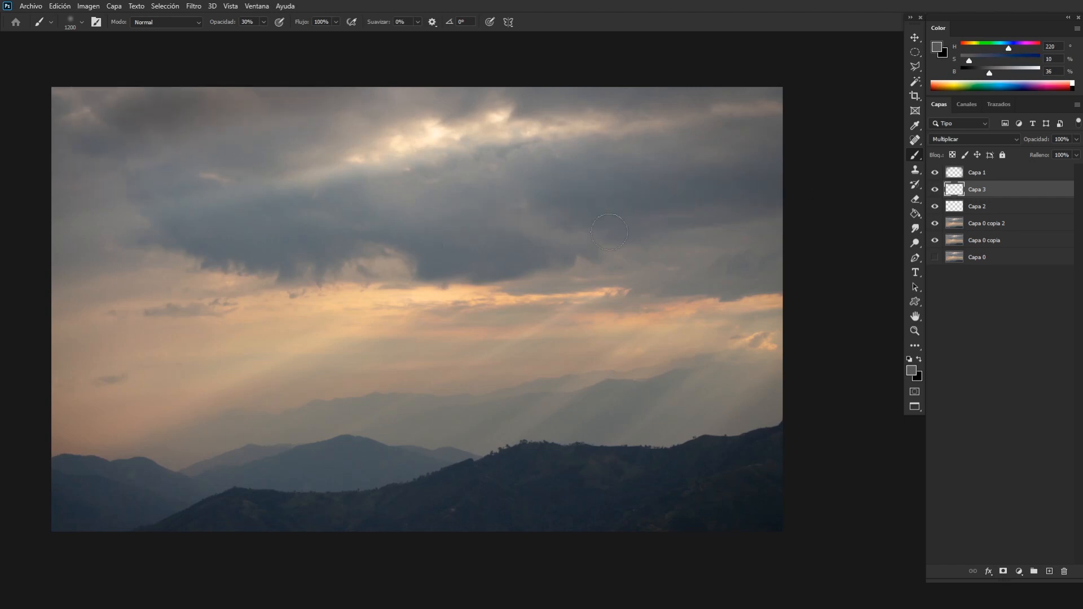
pyautogui.hotkey('ctrl', '-')
pyautogui.hotkey('ctrl', '-')
pyautogui.hotkey('ctrl', '+')
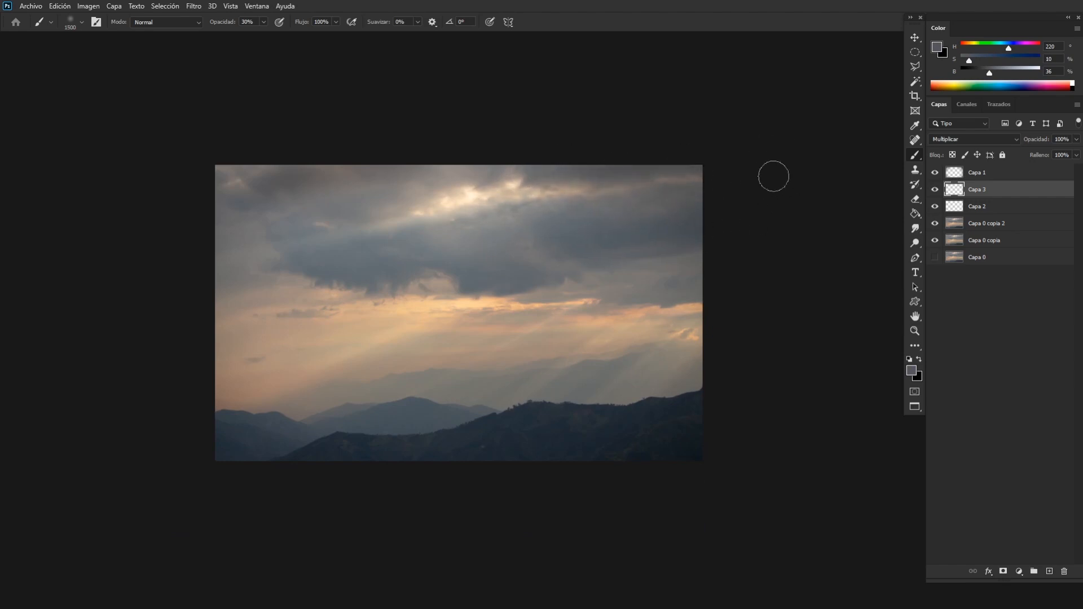
pyautogui.hotkey('ctrl', '-')
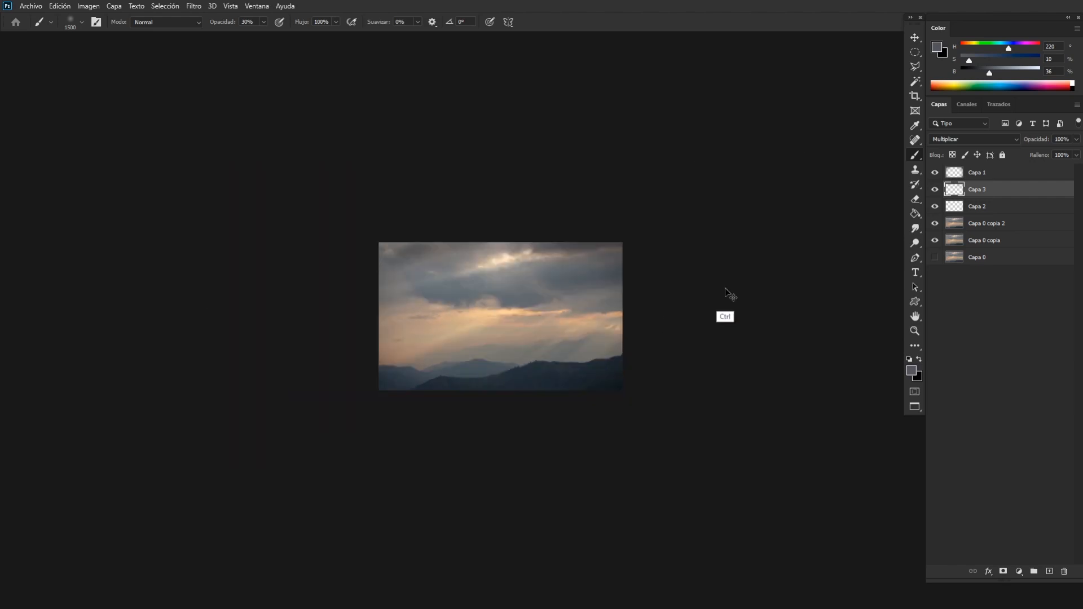
pyautogui.hotkey('ctrl', '+')
pyautogui.hotkey('ctrl', '+')
pyautogui.press('[')
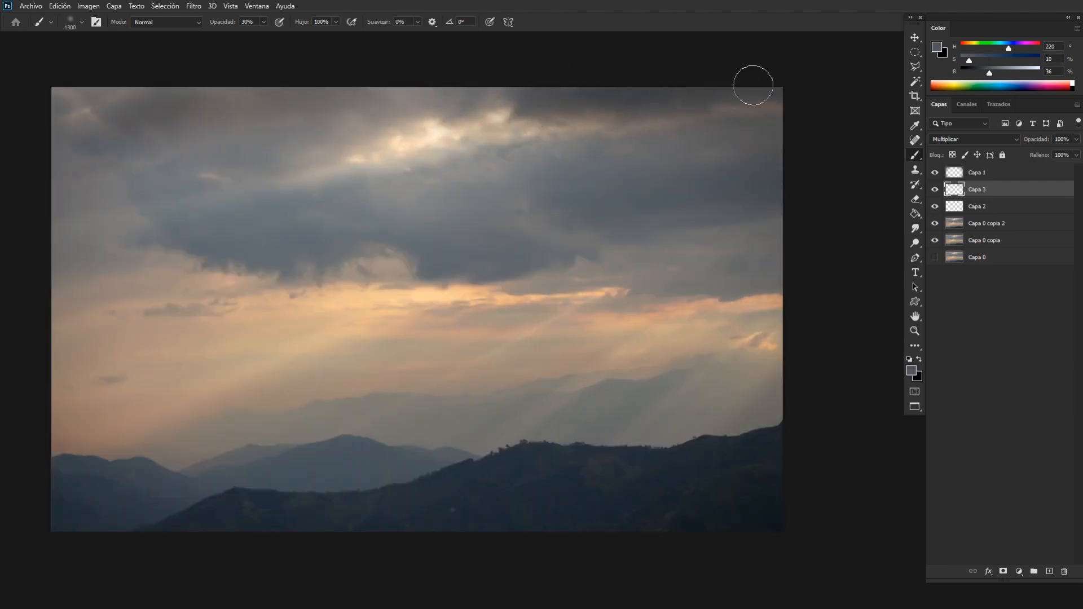
# Darken the clouds around the bright gap on Capa 3, reducing the brush to 700 px and using a 900 px eraser for cleanup.
pyautogui.hotkey('ctrl', '+')
pyautogui.moveTo(697, 131); pyautogui.dragTo(539, 331)
pyautogui.press('[')
pyautogui.press('[')
pyautogui.press('[')
pyautogui.press('[')
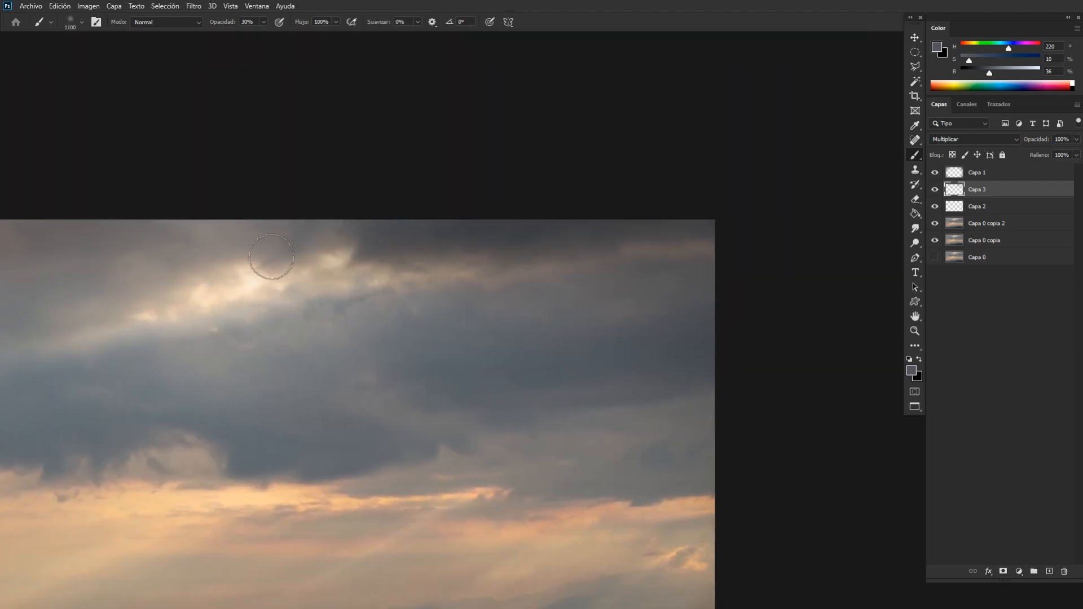
pyautogui.press('e')
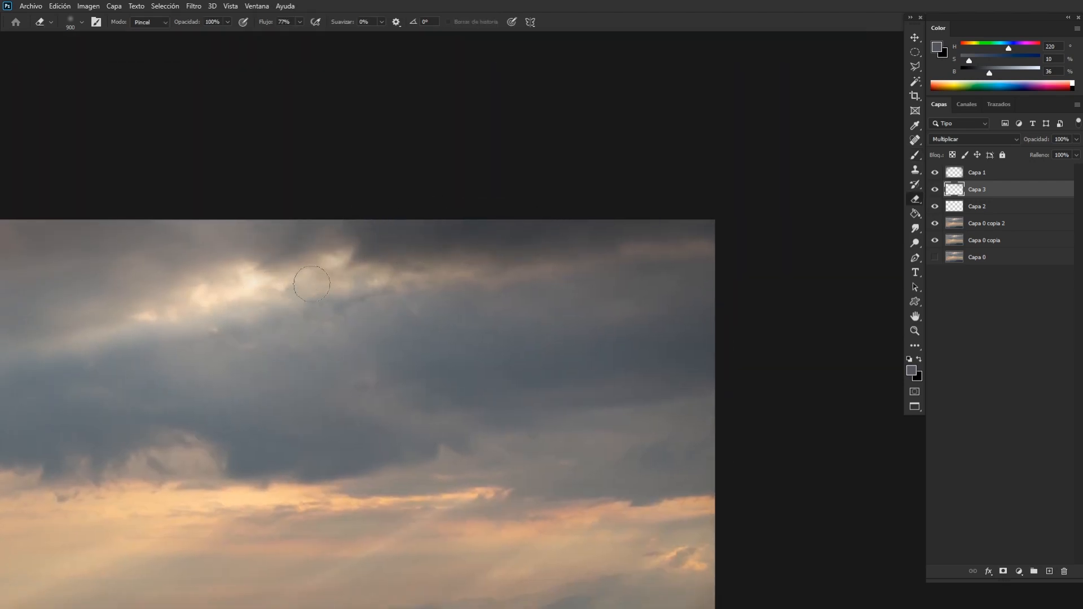
pyautogui.press('b')
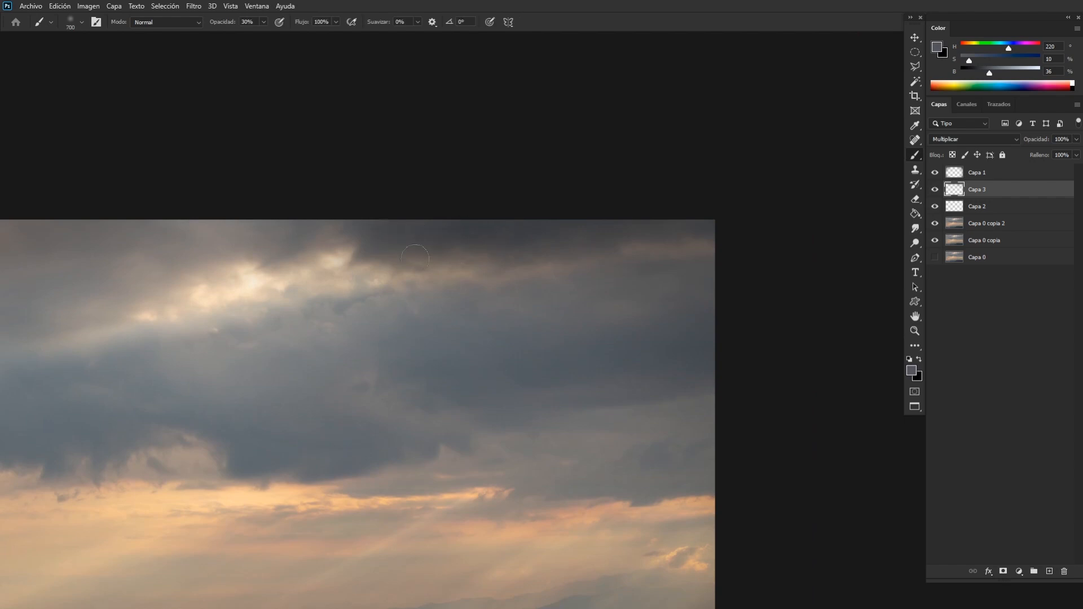
# Compare the photo with and without the cloud darkening on Capa 3 at different zoom levels.
pyautogui.hotkey('ctrl', '-')
pyautogui.hotkey('ctrl', '-')
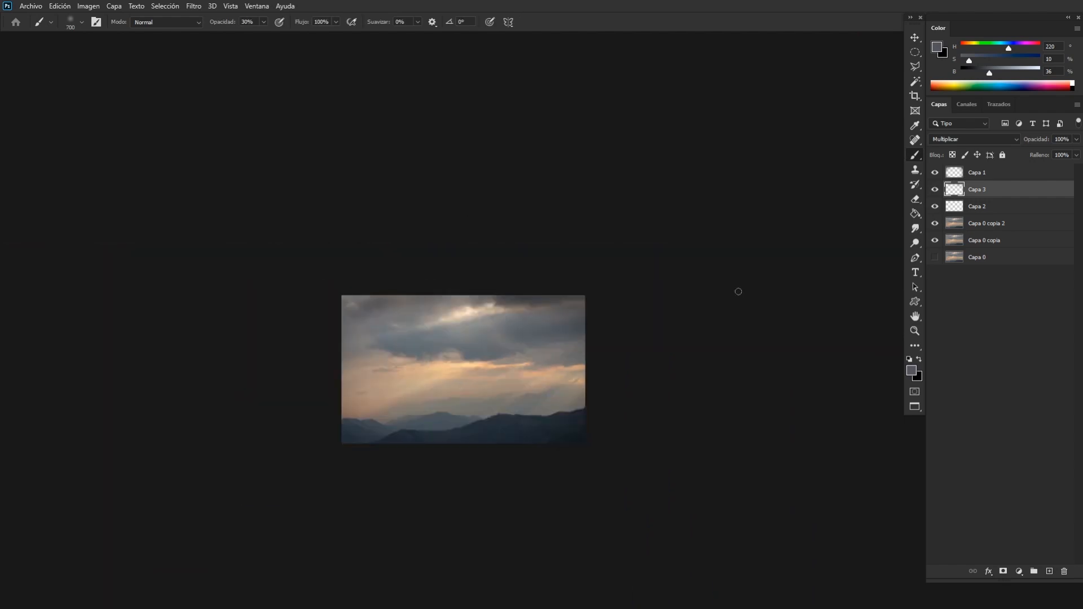
pyautogui.hotkey('ctrl', '+')
pyautogui.hotkey('ctrl', '+')
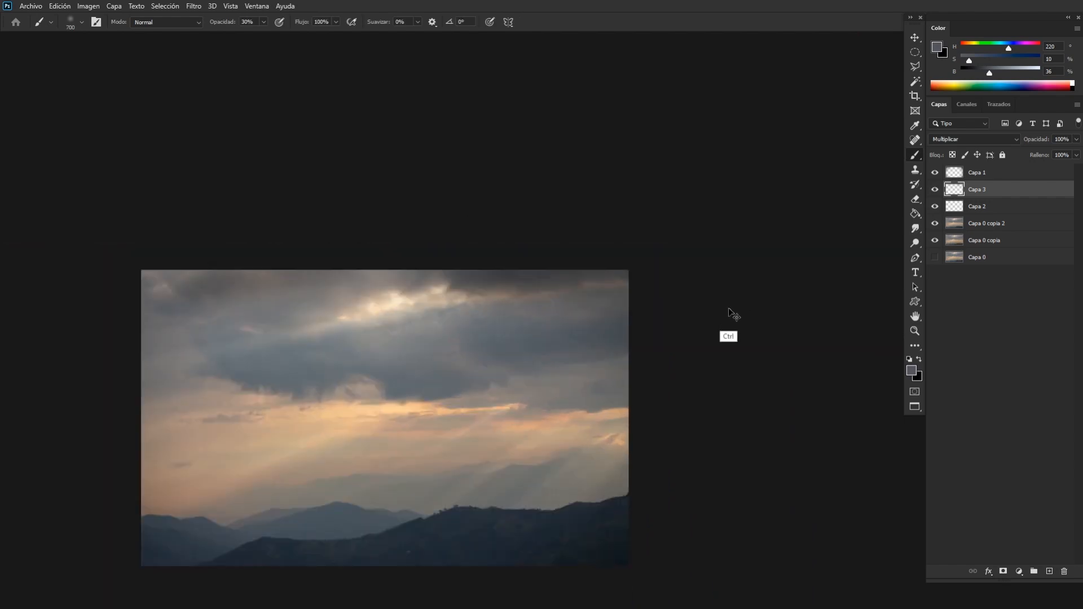
pyautogui.click(934, 192)
pyautogui.click(935, 193)
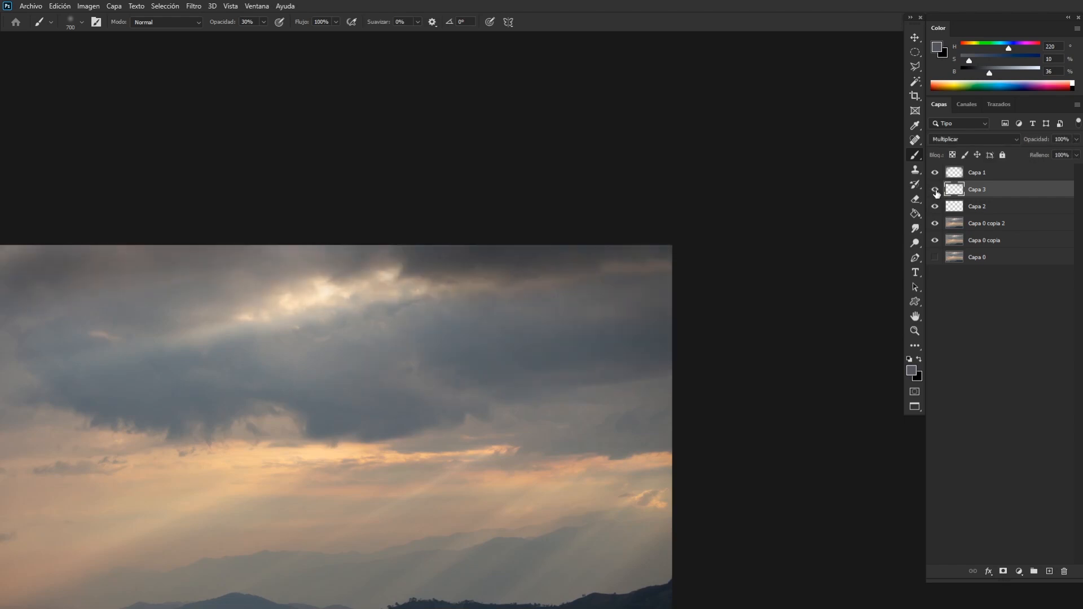
pyautogui.hotkey('ctrl', '-')
pyautogui.click(934, 191)
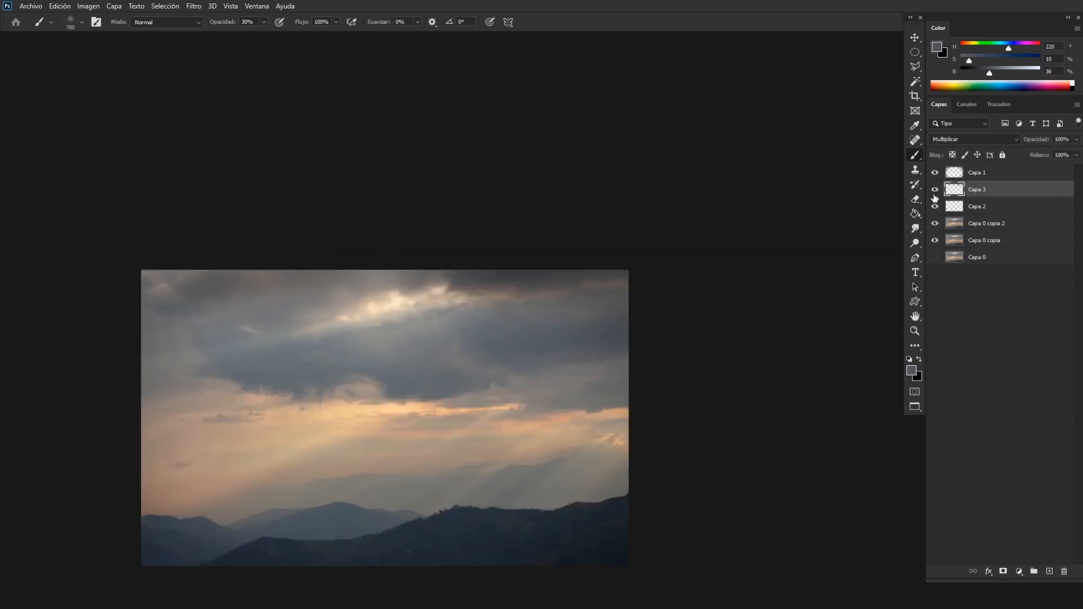
# Soften the upper-left cloud darkening with a 1300 px eraser, and compare the photo with Capa 3 hidden and shown.
pyautogui.press('e')
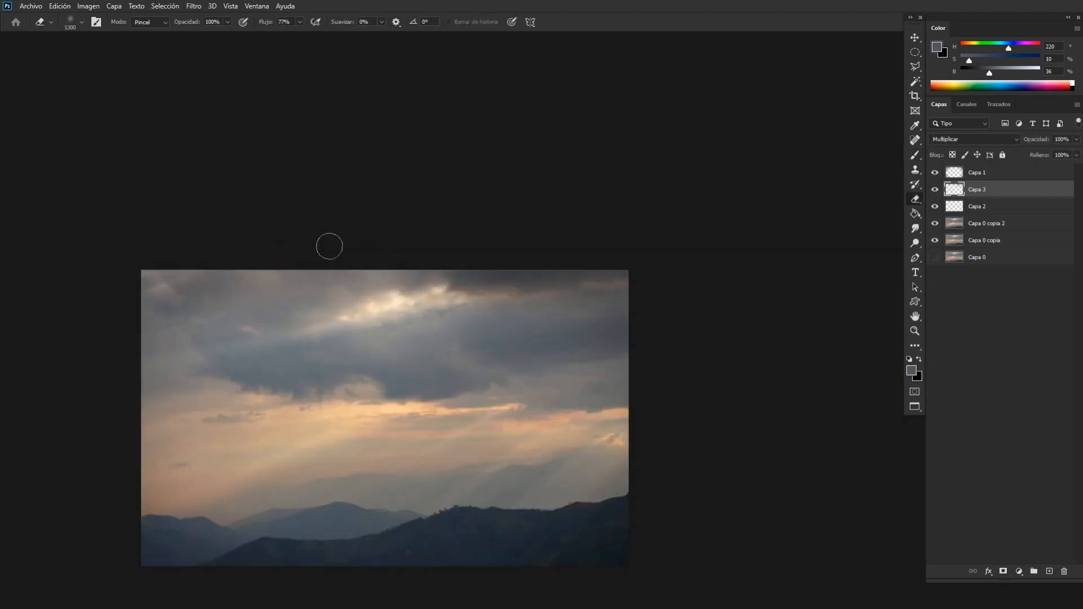
pyautogui.press(']')
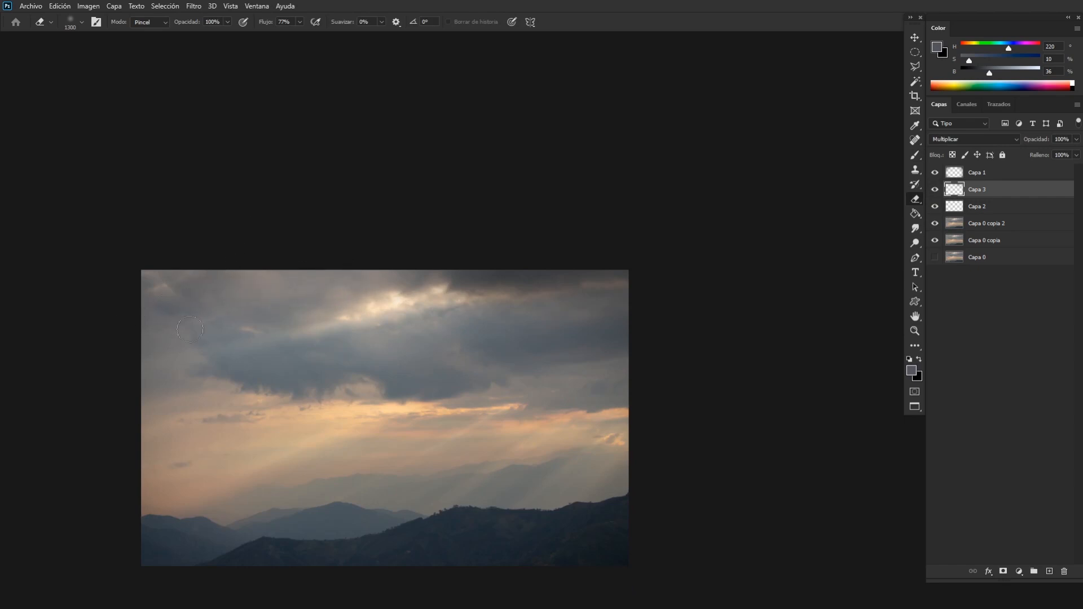
pyautogui.click(935, 191)
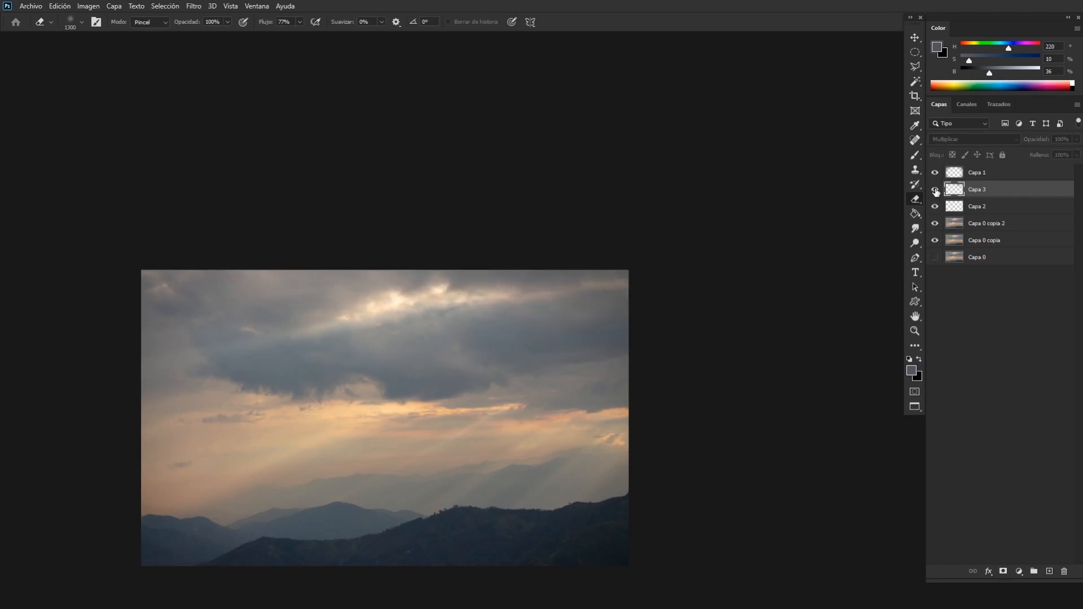
pyautogui.click(935, 191)
pyautogui.click(935, 190)
pyautogui.click(935, 191)
pyautogui.click(935, 191)
pyautogui.click(935, 191)
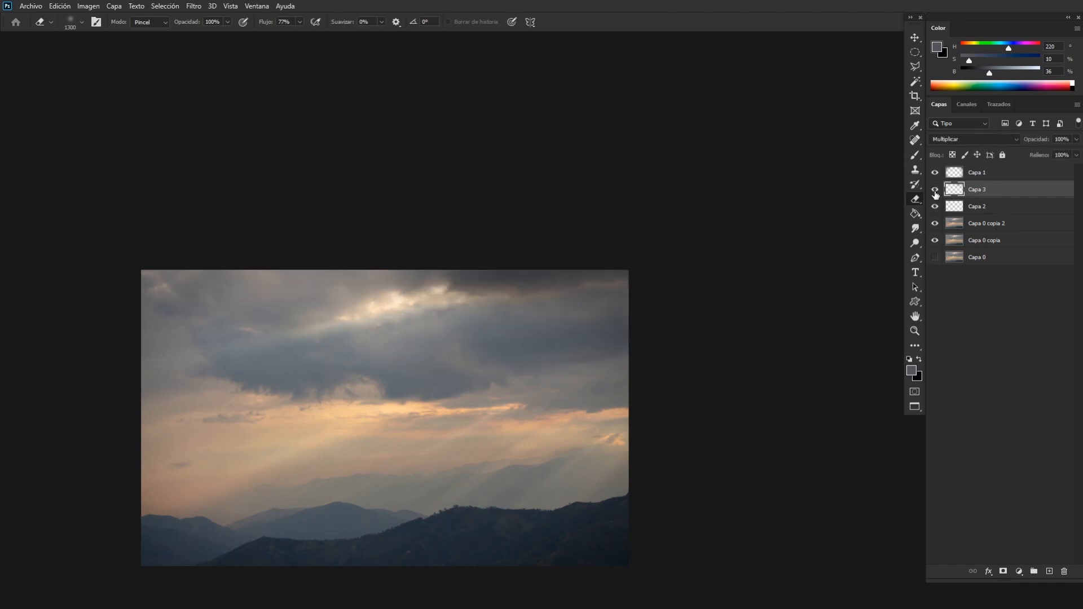
pyautogui.click(935, 192)
pyautogui.click(935, 192)
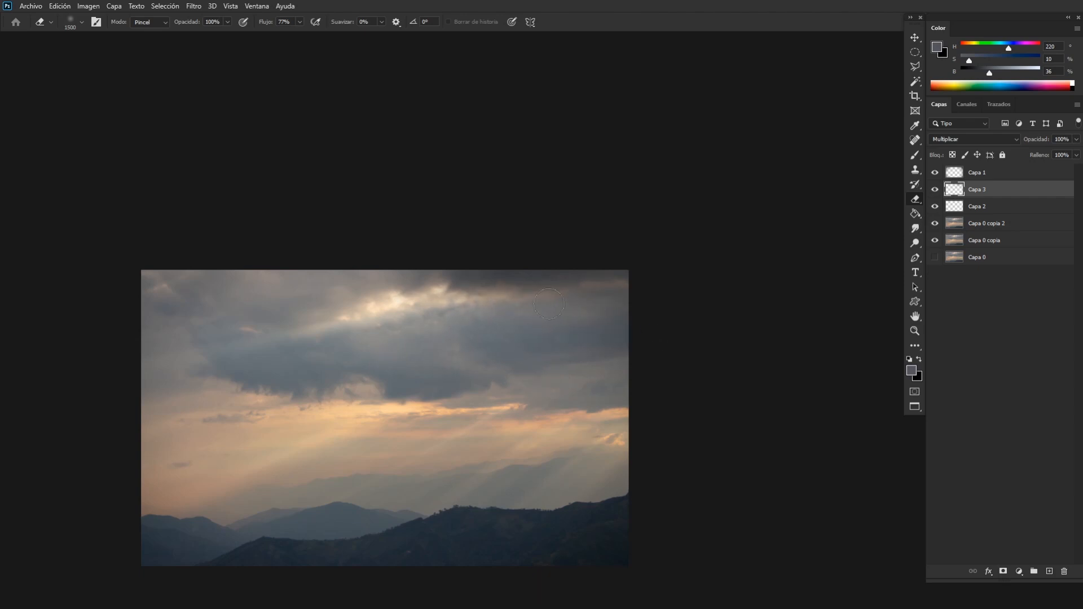
# Retouch the darkened upper clouds on Capa 3, alternating between a 700 px brush and a 1500 px eraser.
pyautogui.press('b')
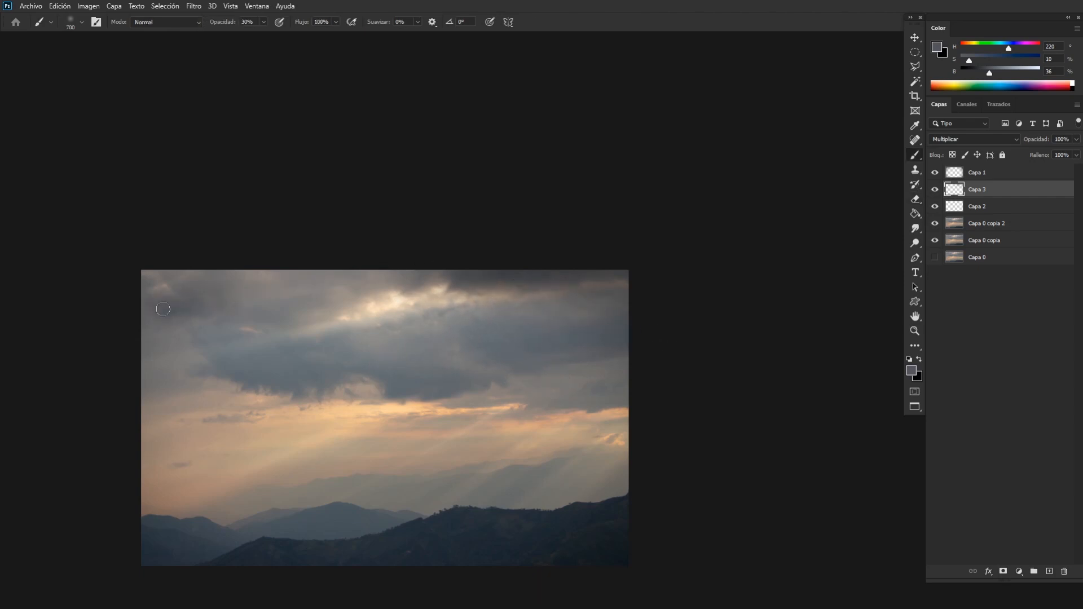
pyautogui.press('e')
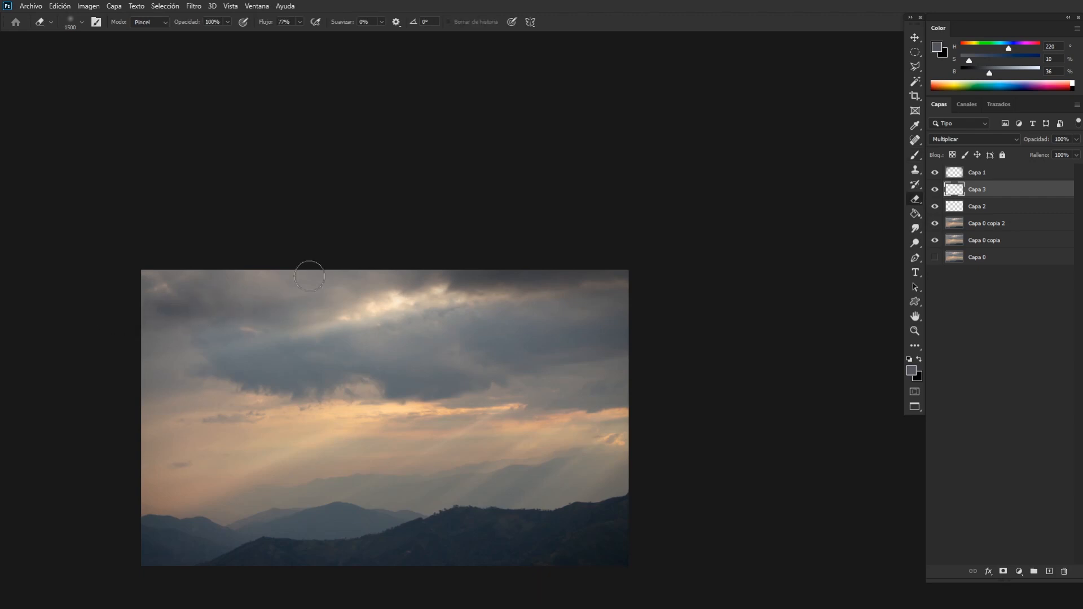
pyautogui.press('b')
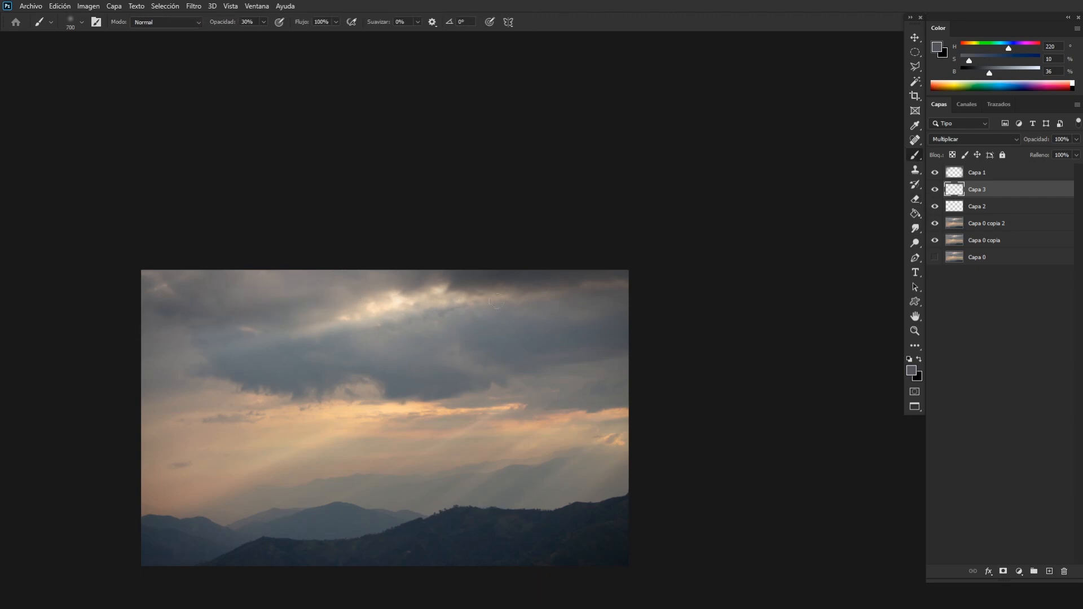
# Examine the horizon light, the light rays and the mountains at different zoom levels.
pyautogui.hotkey('ctrl', '-')
pyautogui.hotkey('ctrl', '-')
pyautogui.hotkey('ctrl', '+')
pyautogui.hotkey('ctrl', '+')
pyautogui.hotkey('ctrl', '+')
pyautogui.moveTo(551, 402); pyautogui.dragTo(676, 259)
pyautogui.moveTo(641, 357); pyautogui.dragTo(649, 243)
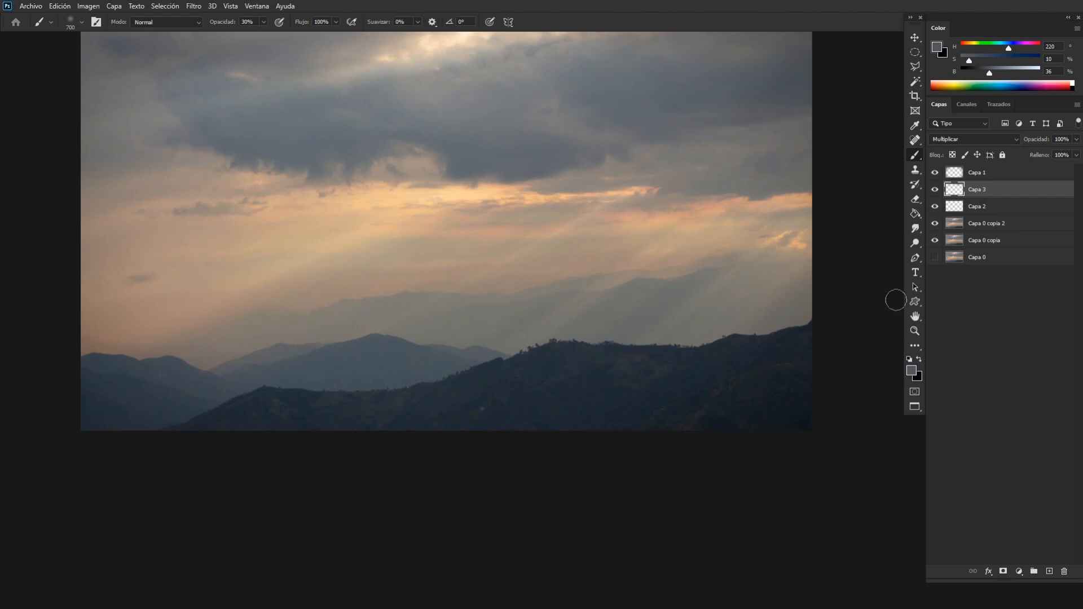
pyautogui.hotkey('ctrl', '+')
pyautogui.hotkey('ctrl', '+')
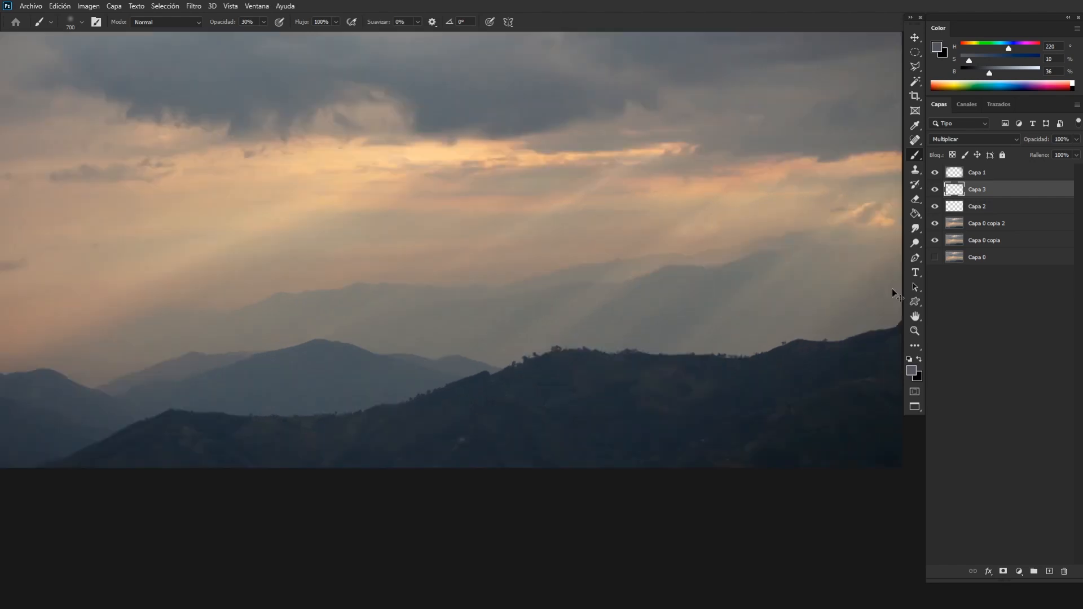
pyautogui.moveTo(451, 361); pyautogui.dragTo(637, 316)
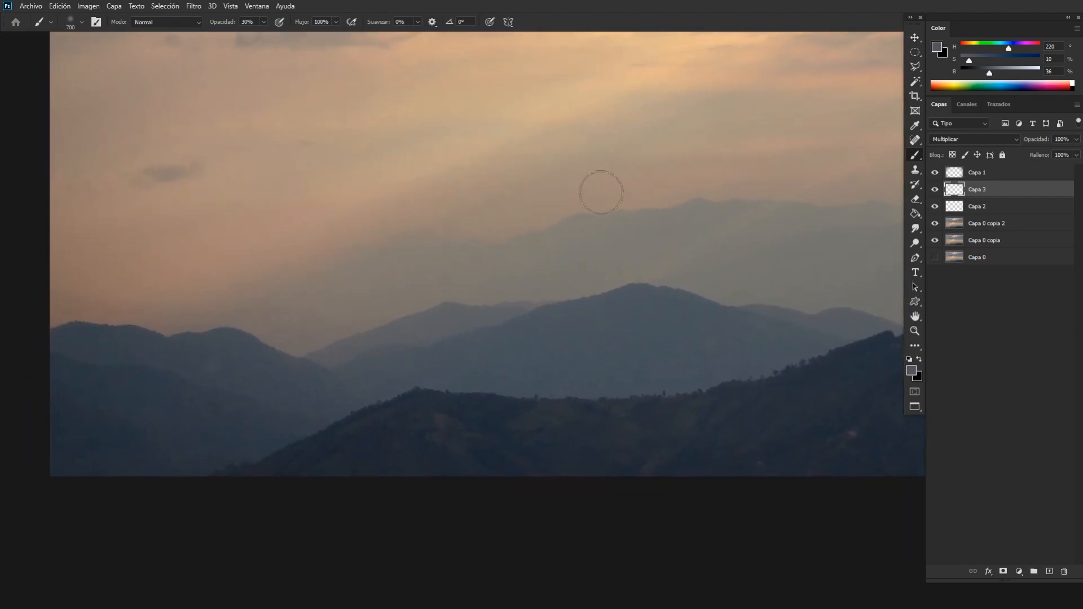
pyautogui.moveTo(276, 294); pyautogui.dragTo(274, 388)
pyautogui.hotkey('ctrl', '-')
pyautogui.hotkey('ctrl', '-')
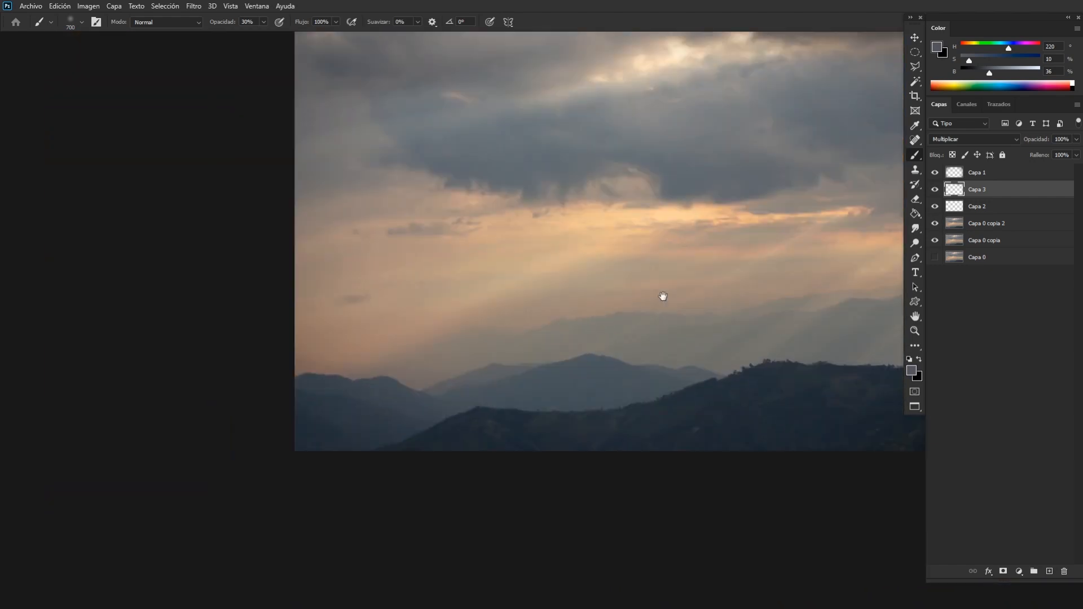
# Add a new empty layer above Capa 3 and set its blend mode to Color.
pyautogui.moveTo(662, 297); pyautogui.dragTo(406, 350)
pyautogui.hotkey('ctrl', '+')
pyautogui.moveTo(561, 345); pyautogui.dragTo(510, 336)
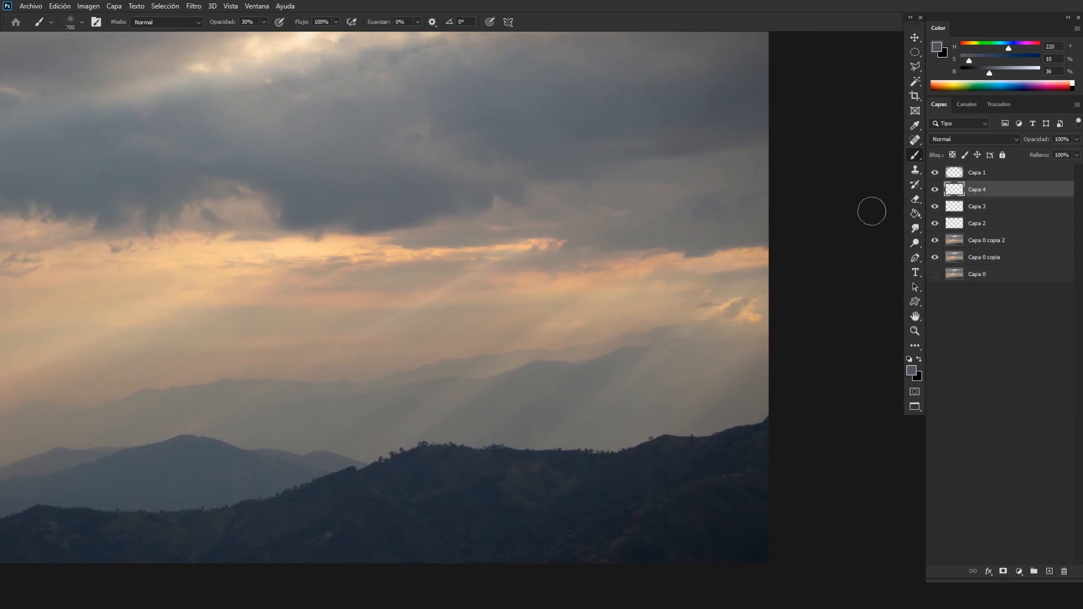
pyautogui.click(958, 141)
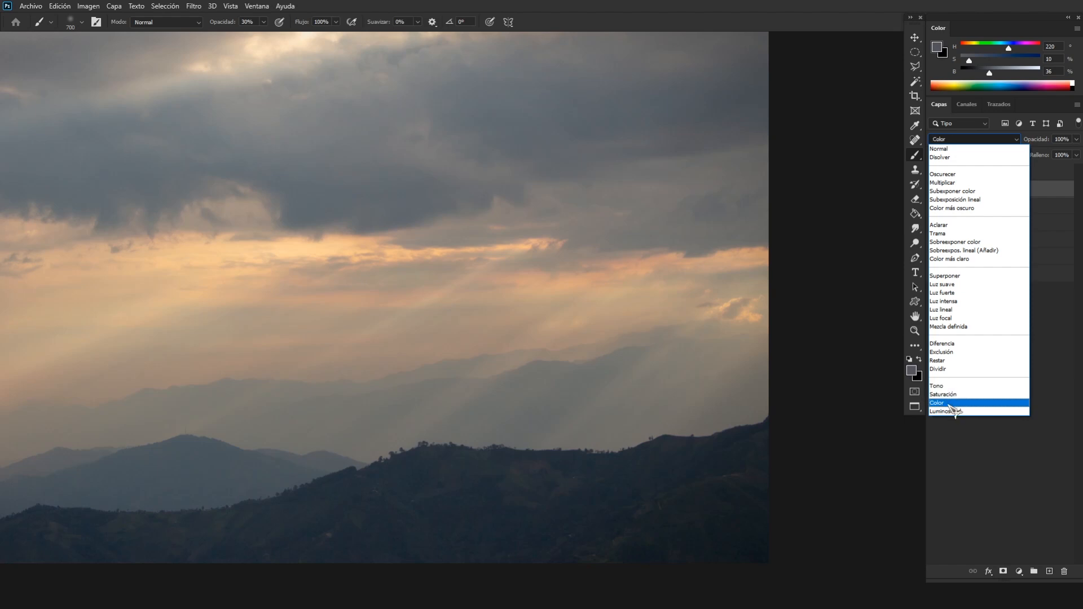
pyautogui.click(951, 404)
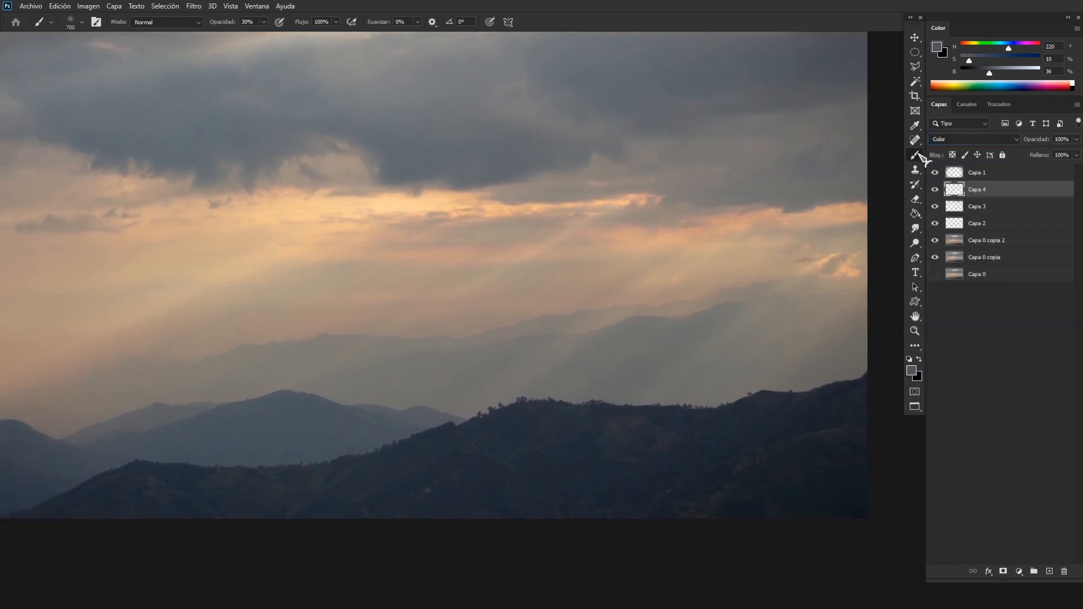
pyautogui.click(973, 138)
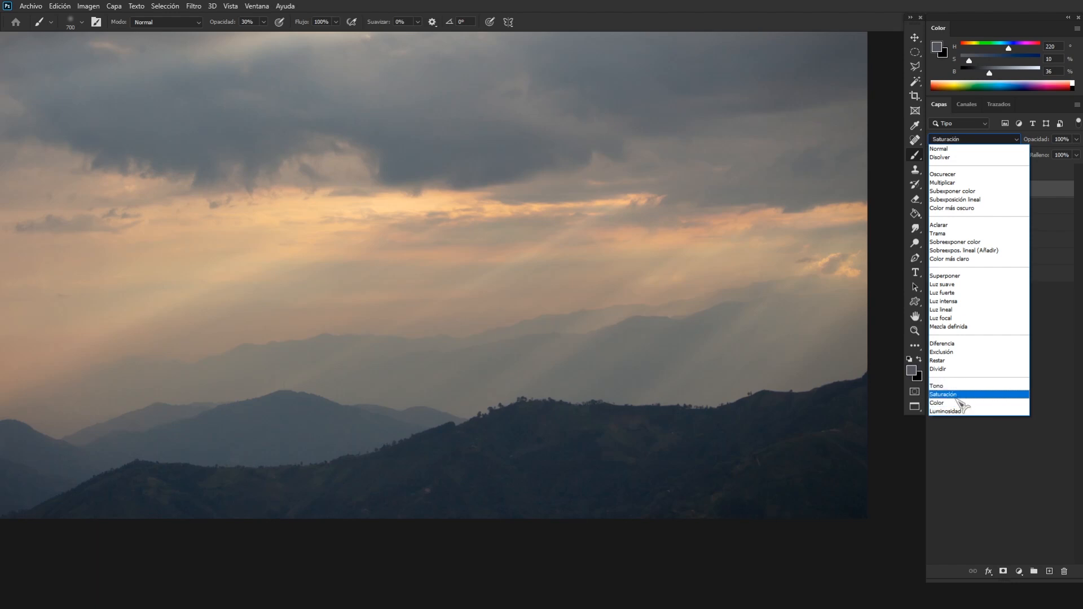
pyautogui.click(957, 404)
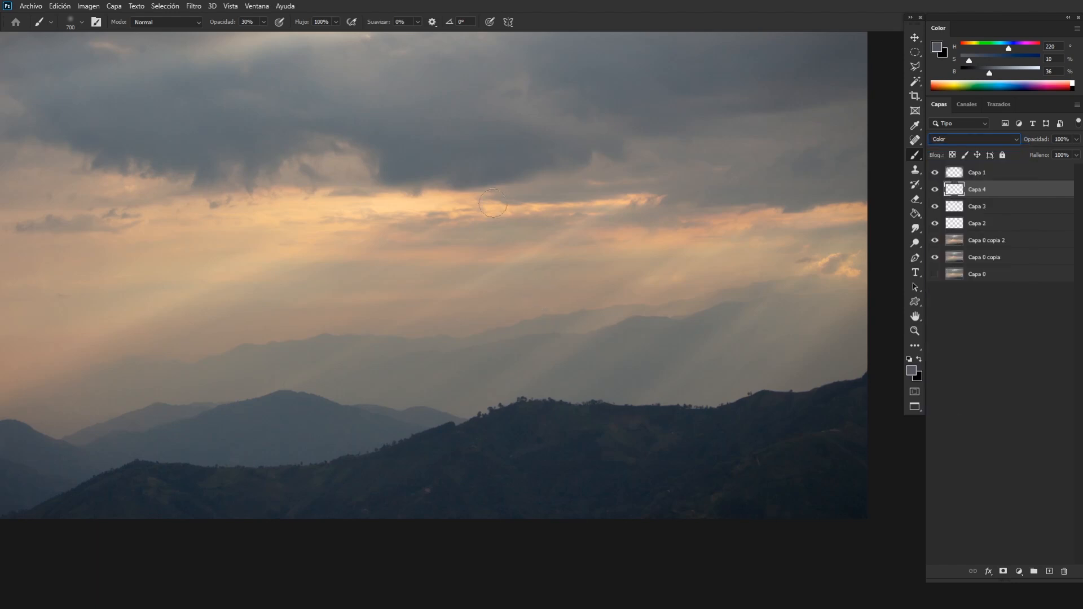
# Sample a light orange from the bright horizon band, set its saturation to 59%, and reduce the brush to 500 px.
pyautogui.keyDown('alt'); pyautogui.click(445, 194); pyautogui.keyUp('alt')
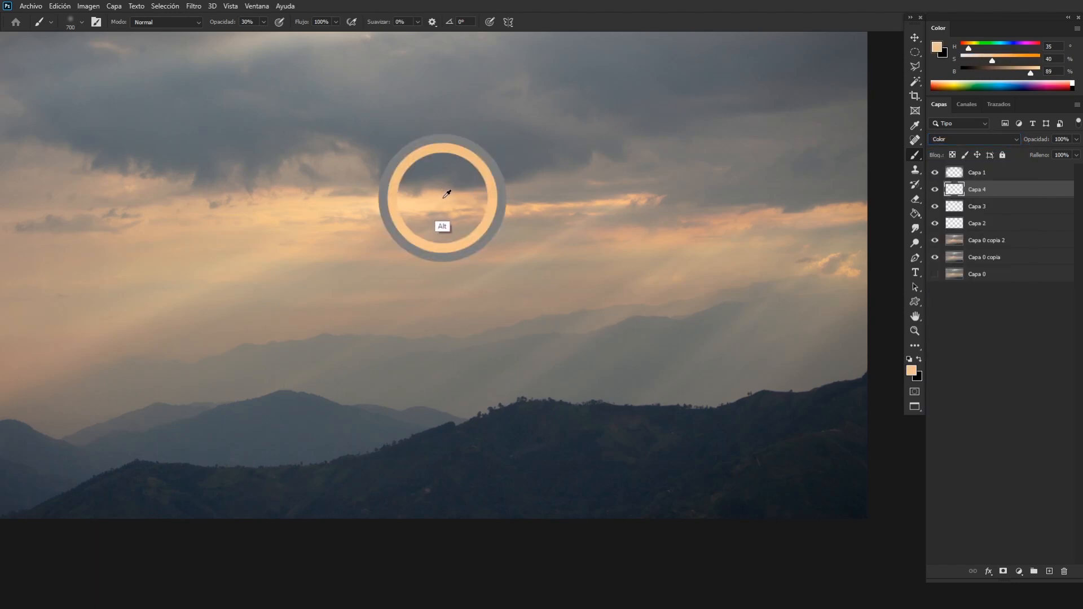
pyautogui.moveTo(1014, 60)
pyautogui.mouseDown()
pyautogui.moveTo(997, 61)
pyautogui.moveTo(1010, 63)
pyautogui.mouseUp()
pyautogui.press('[')
pyautogui.press('[')
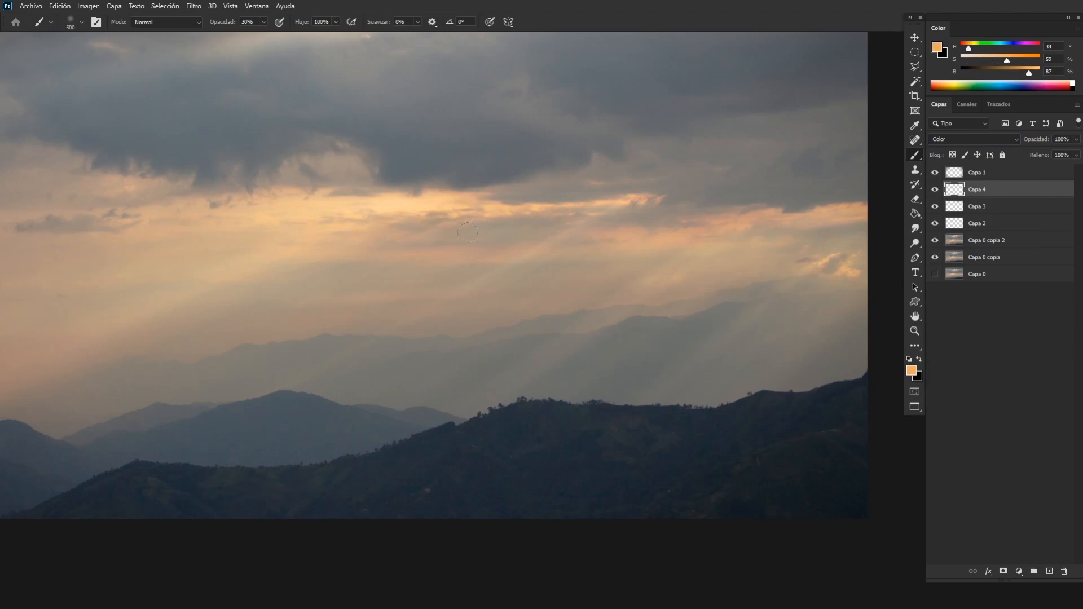
# Set the paint colour to a reddish orange with hue 13 and saturation 54%, and tint the streaks below the bright band using a 300 px brush.
pyautogui.keyDown('alt'); pyautogui.click(483, 249); pyautogui.keyUp('alt')
pyautogui.moveTo(967, 49); pyautogui.dragTo(1003, 62)
pyautogui.scroll(-2, 302, 292)
pyautogui.scroll(3, 631, 317)
pyautogui.press('[')
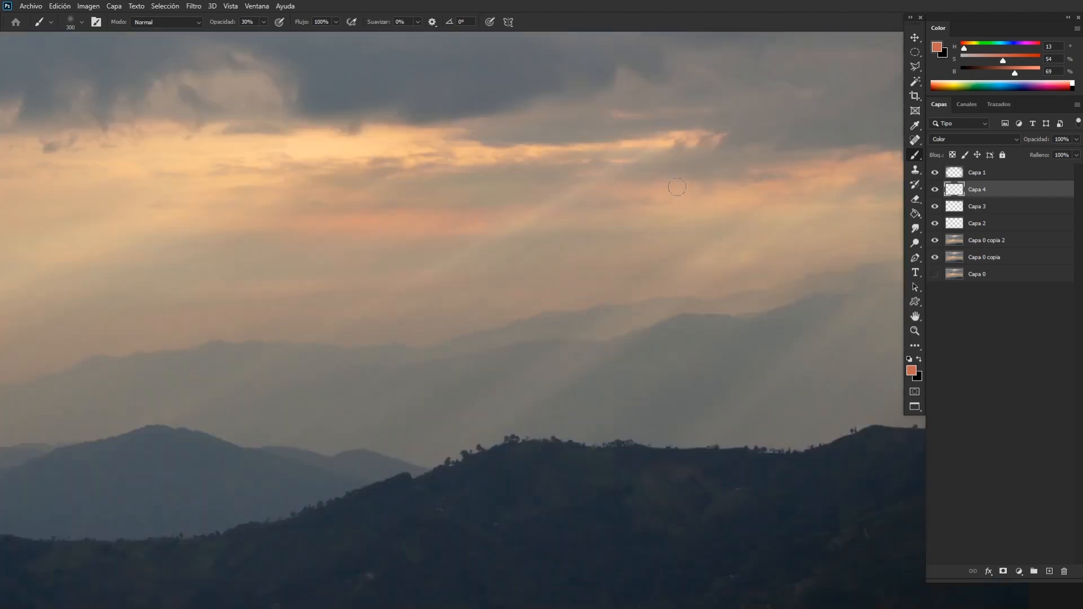
pyautogui.scroll(-2, 665, 290)
pyautogui.scroll(2, 665, 290)
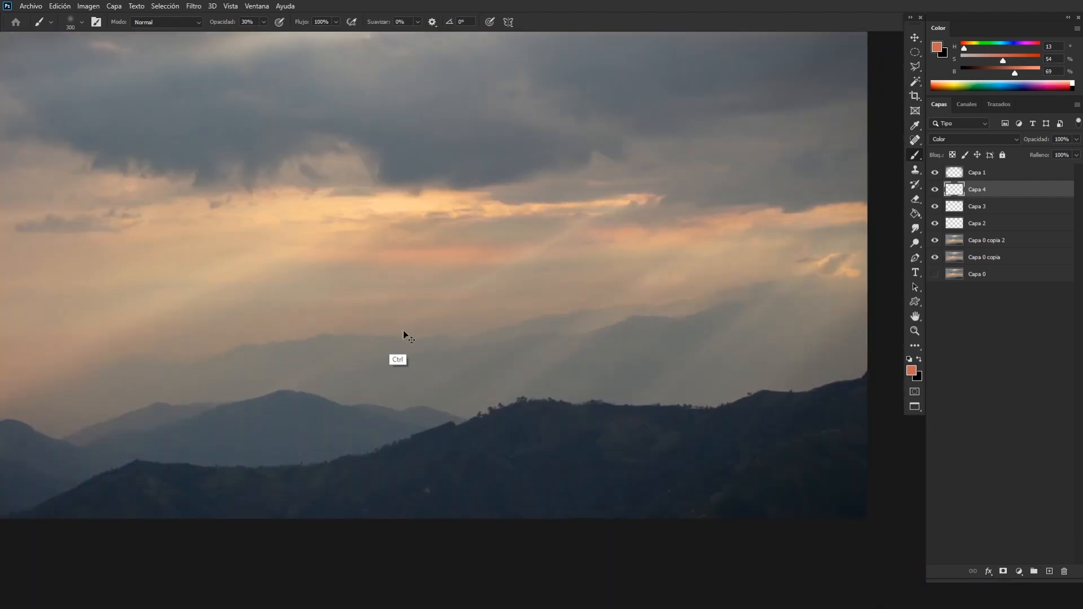
# Extend the reddish sky tint with a 600 px brush, trying saturation 100% and 51%, and switch to a 1500 px eraser for softening.
pyautogui.scroll(-2, 703, 284)
pyautogui.scroll(2, 542, 322)
pyautogui.press(']')
pyautogui.moveTo(1003, 60); pyautogui.dragTo(1039, 61)
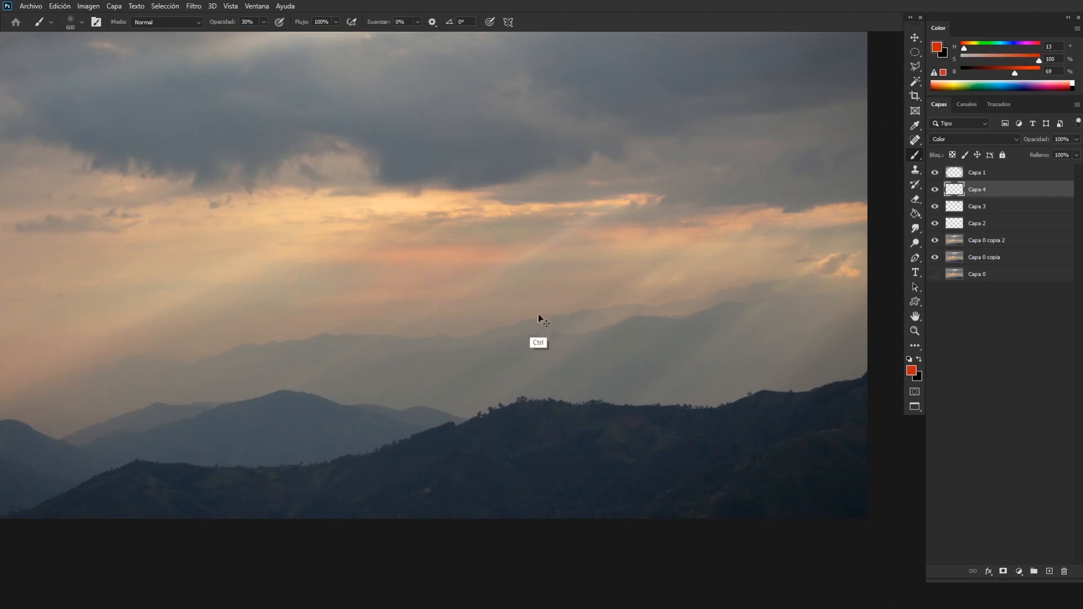
pyautogui.scroll(-1, 539, 320)
pyautogui.scroll(1, 534, 337)
pyautogui.moveTo(1040, 60); pyautogui.dragTo(1001, 60)
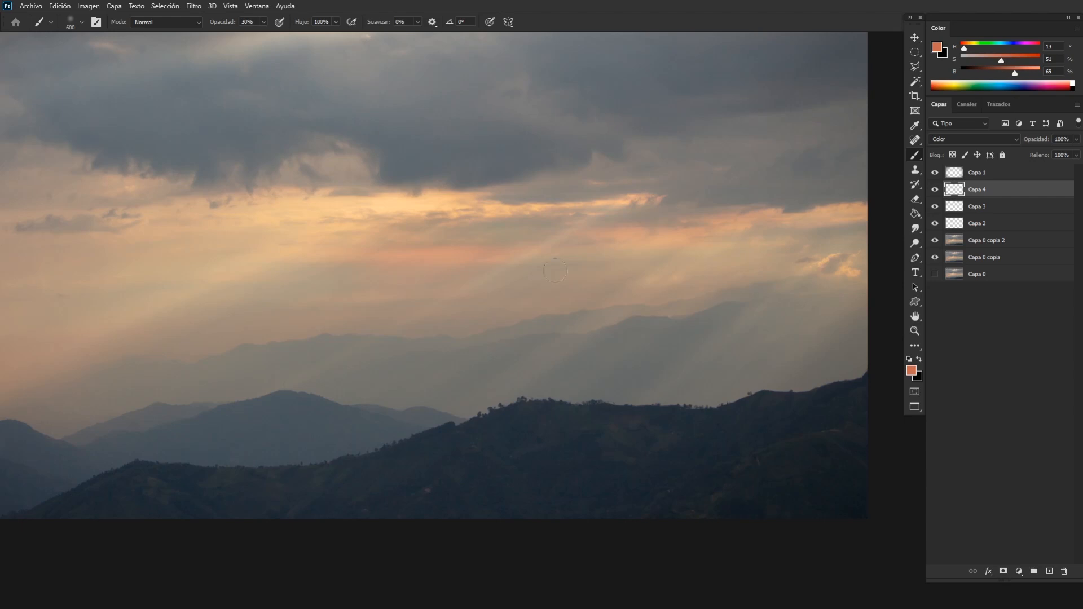
pyautogui.press('e')
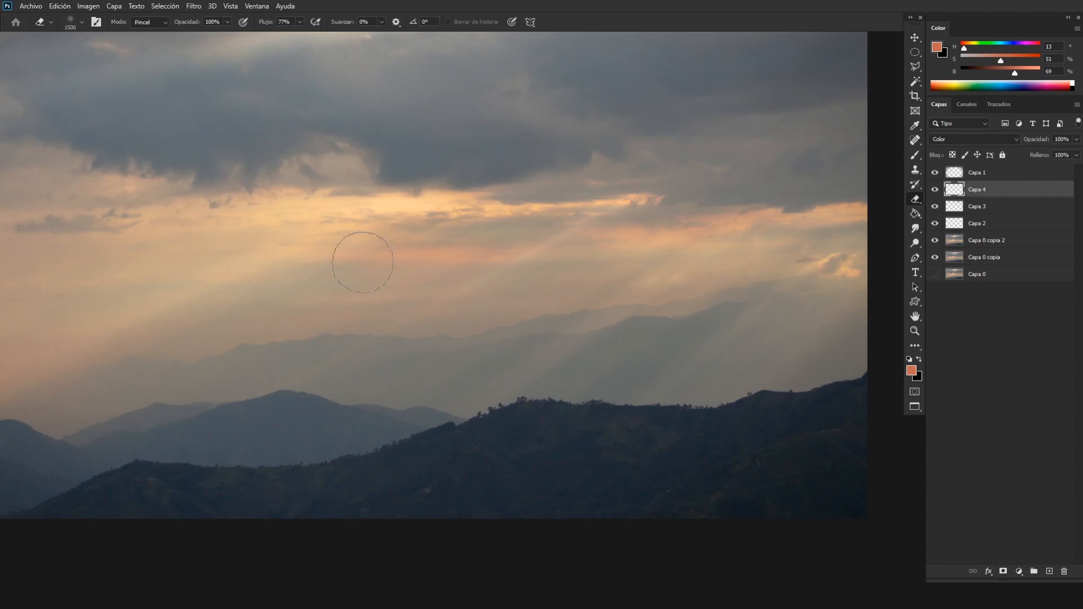
# Sample a light orange from the bright horizon band, set its saturation to 57%, and reduce the brush to 200 px.
pyautogui.press('b')
pyautogui.keyDown('alt'); pyautogui.click(438, 195); pyautogui.keyUp('alt')
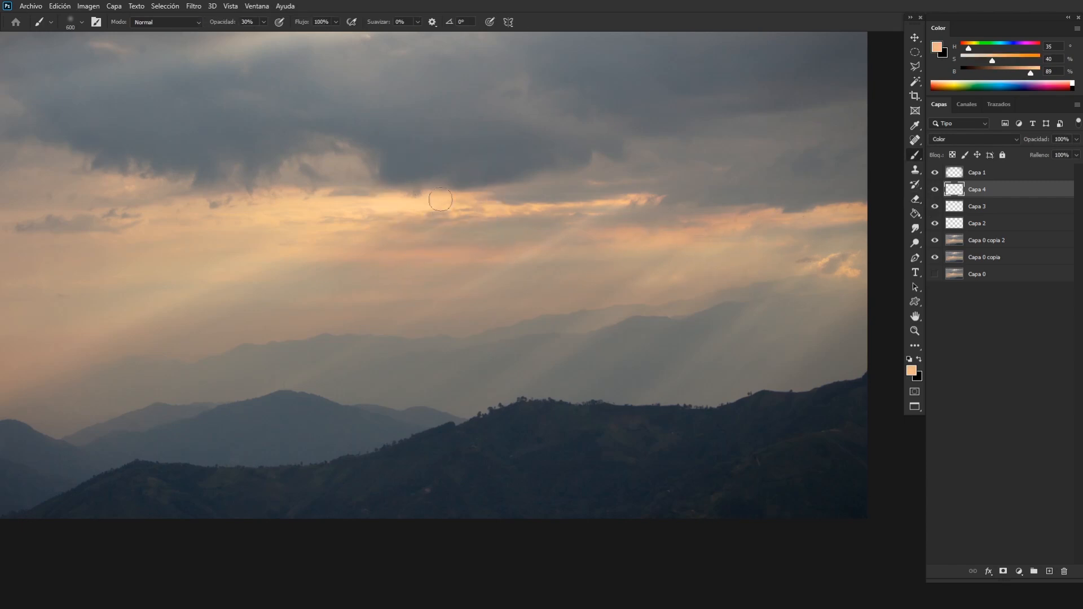
pyautogui.moveTo(992, 60); pyautogui.dragTo(1004, 60)
pyautogui.press('[')
pyautogui.press('[')
pyautogui.press('[')
pyautogui.hotkey('ctrl', '+')
pyautogui.moveTo(441, 219); pyautogui.dragTo(545, 297)
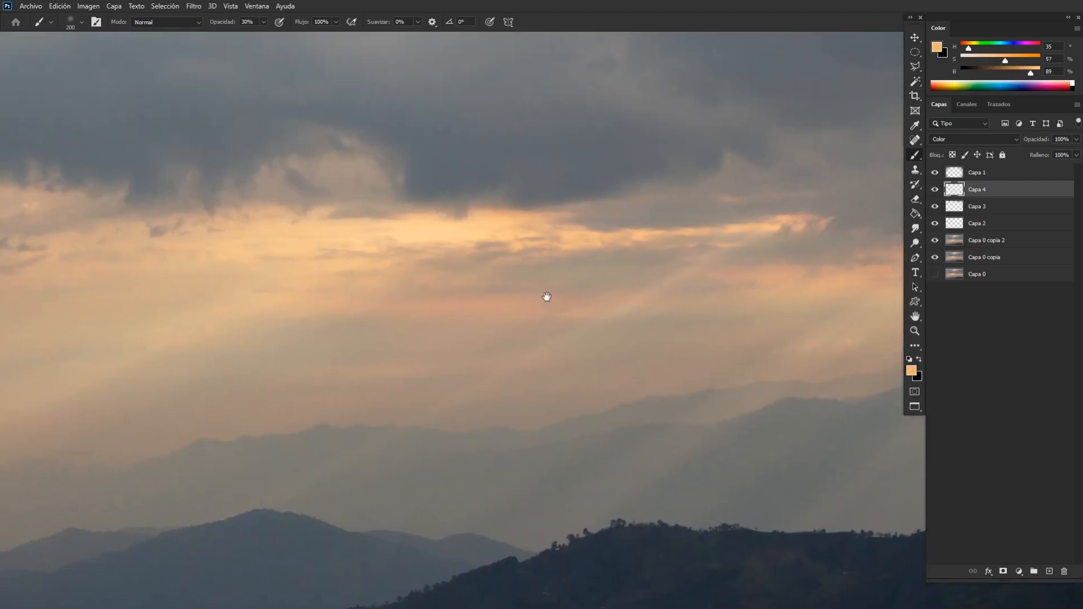
# Tint the bright horizon band on Capa 4 with the orange, varying the brush between 200 and 300 px.
pyautogui.press(']')
pyautogui.press(']')
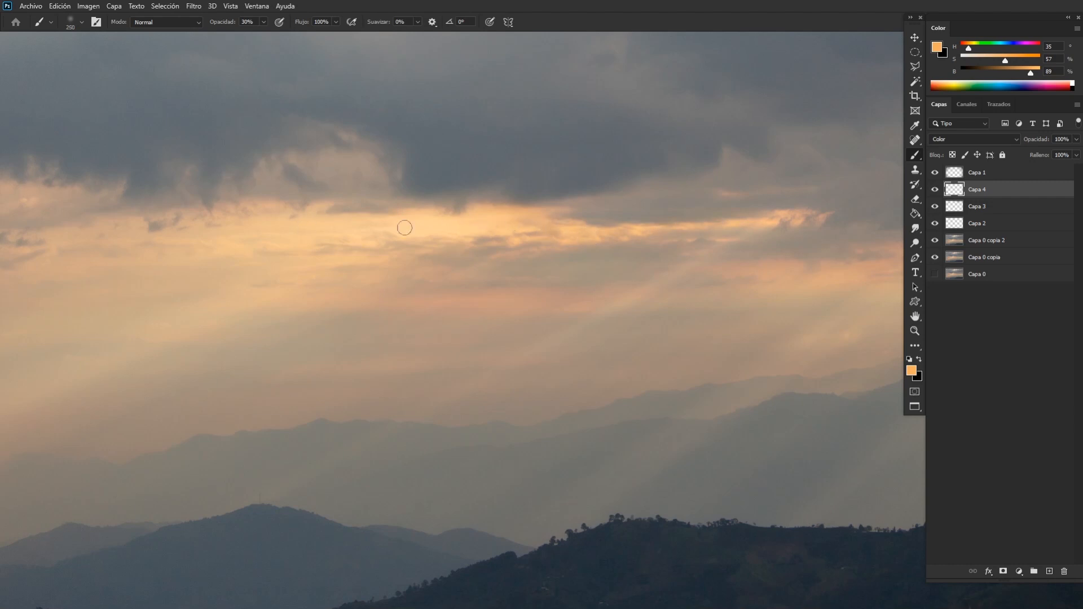
pyautogui.hotkey('ctrl', '-')
pyautogui.press(']')
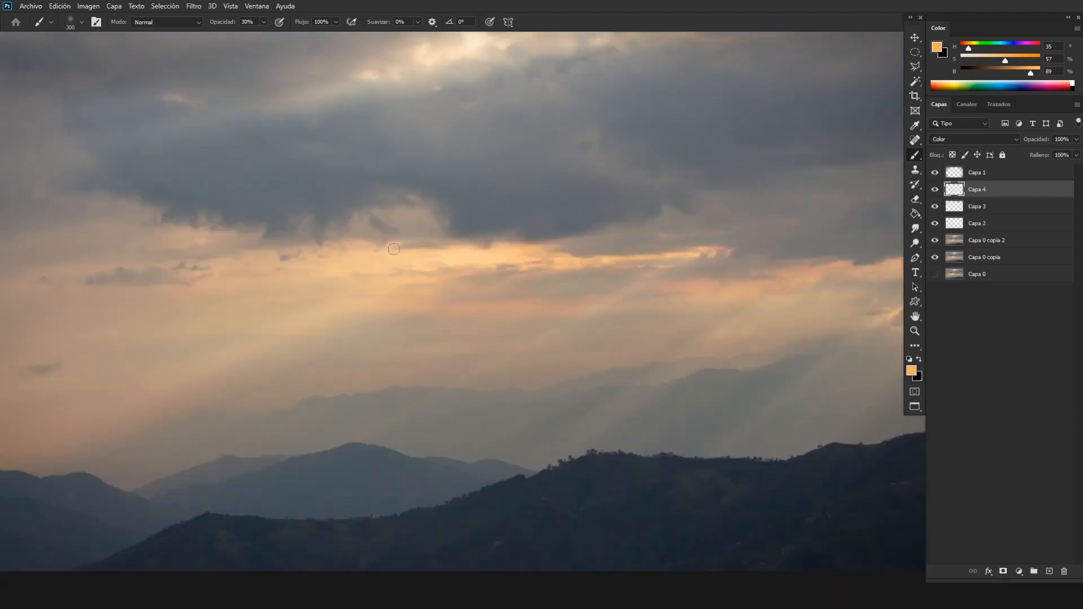
pyautogui.scroll(-3, 353, 310)
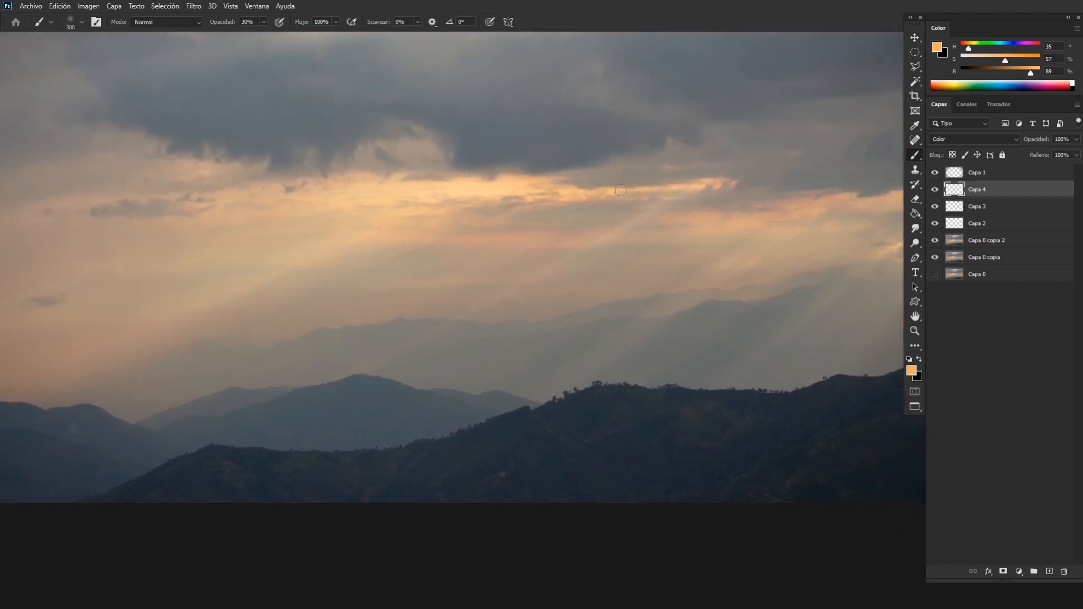
pyautogui.hotkey('ctrl', '+')
pyautogui.hotkey('ctrl', '+')
pyautogui.moveTo(592, 154); pyautogui.dragTo(481, 293)
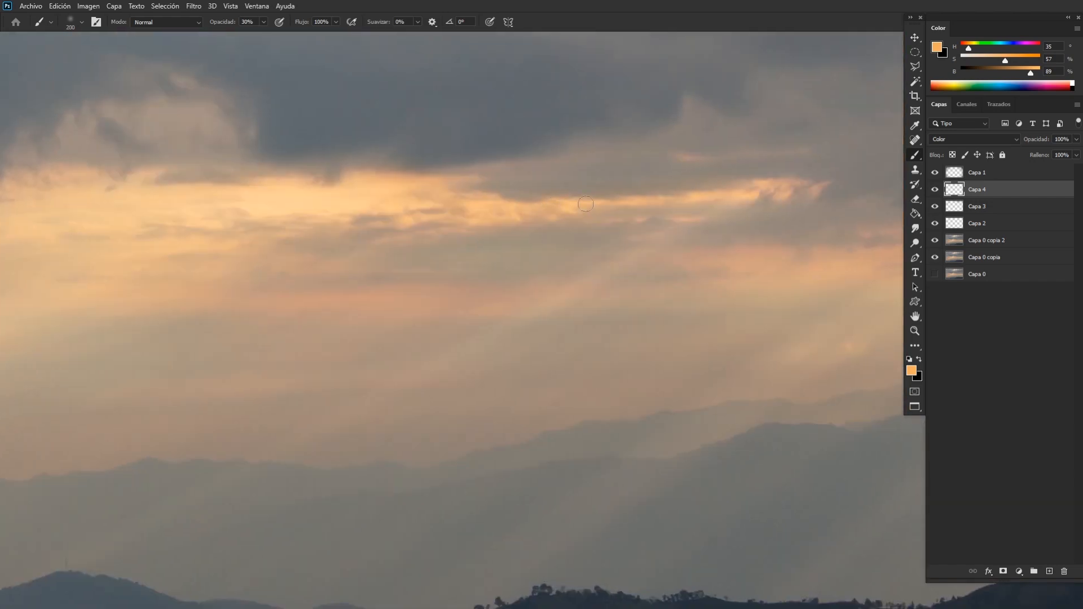
# Refine the orange tint along the bright streaks up to the photo's right edge, alternating a 175 px brush and a 150 px eraser.
pyautogui.press('e')
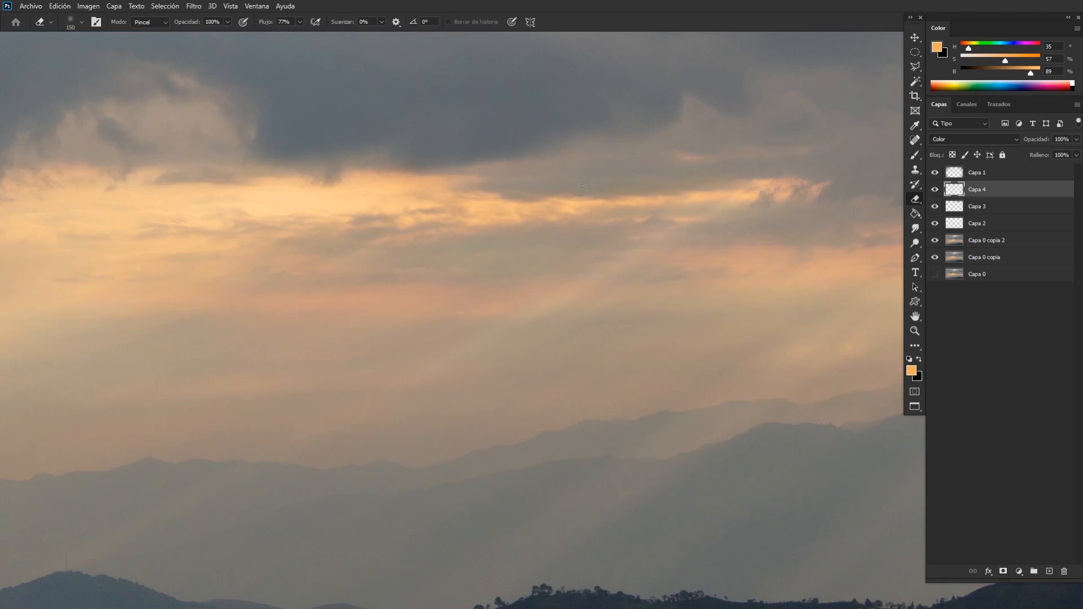
pyautogui.press('b')
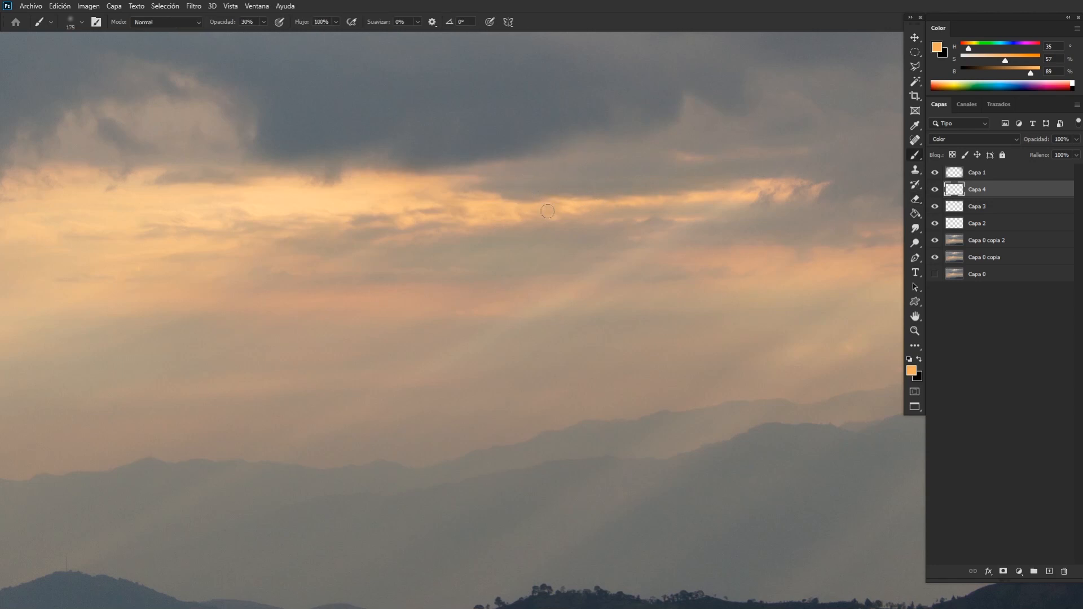
pyautogui.press('e')
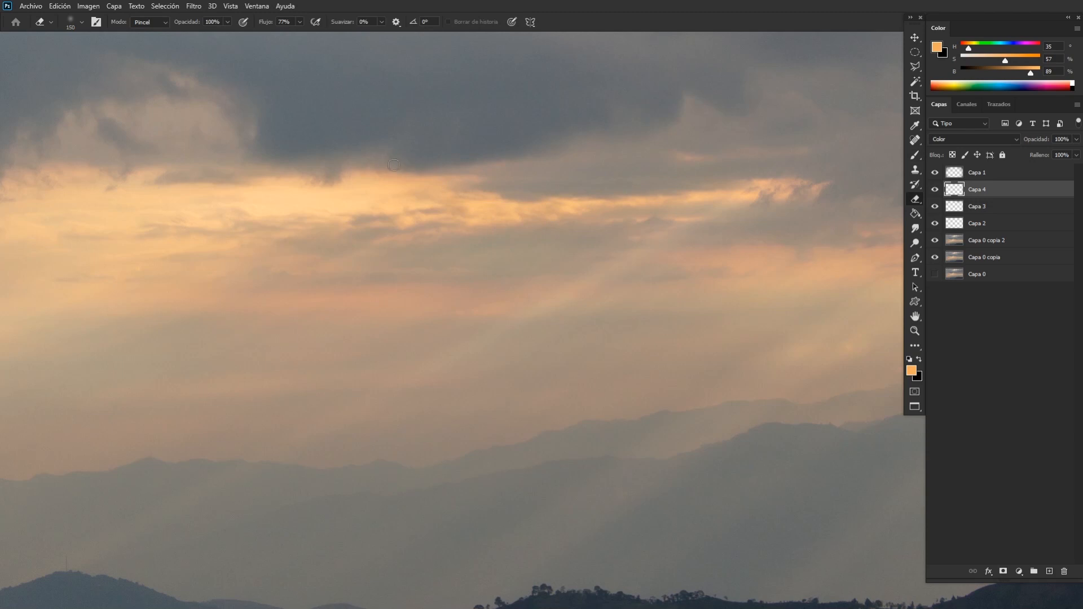
pyautogui.press('b')
pyautogui.moveTo(528, 245); pyautogui.dragTo(345, 249)
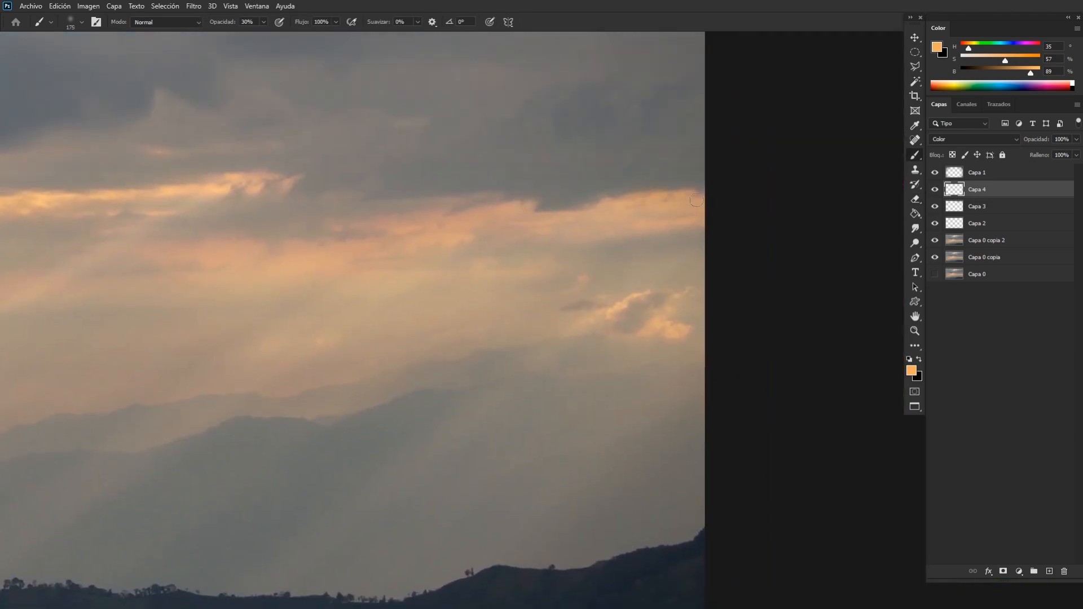
pyautogui.press('e')
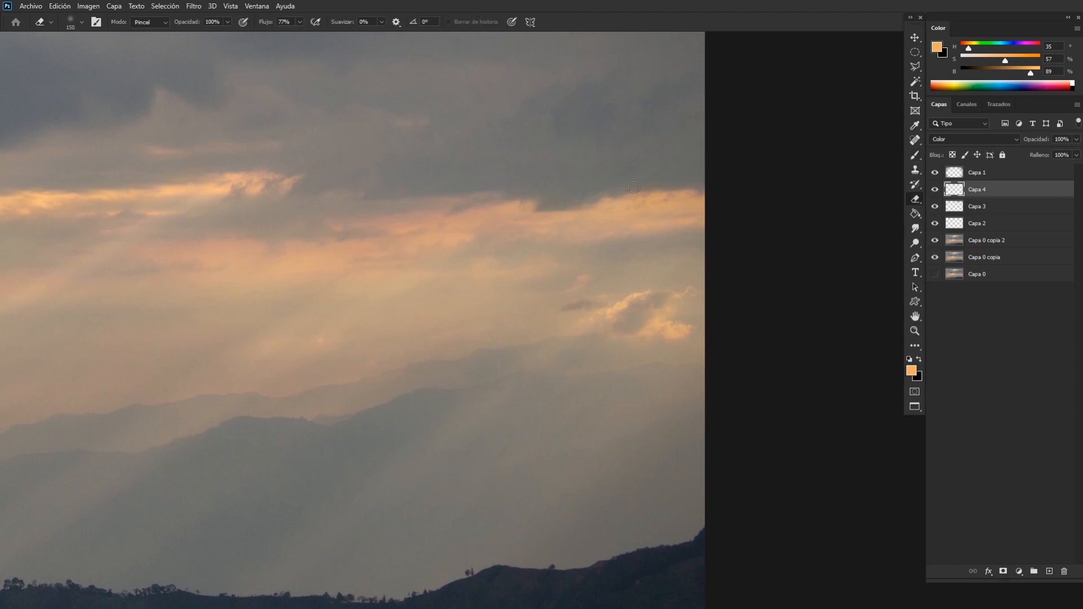
pyautogui.press('b')
# Add a new empty layer above Capa 4 and set its blend mode to Sobreexpos. lineal (Añadir).
pyautogui.scroll(-5, 623, 387)
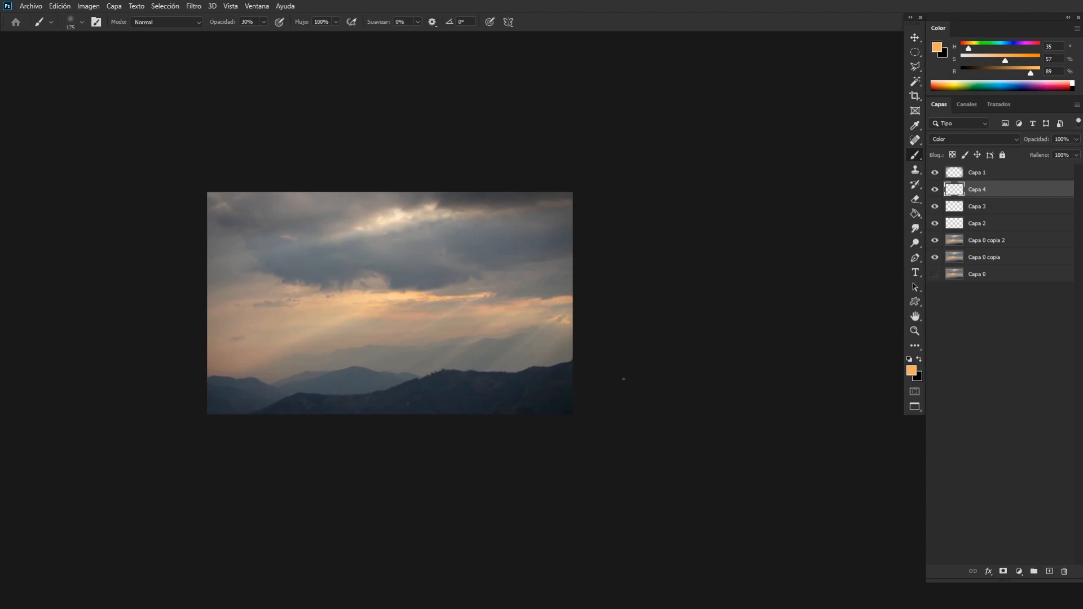
pyautogui.moveTo(604, 358); pyautogui.dragTo(720, 307)
pyautogui.hotkey('ctrl', '+')
pyautogui.hotkey('ctrl', '+')
pyautogui.hotkey('ctrl', '+')
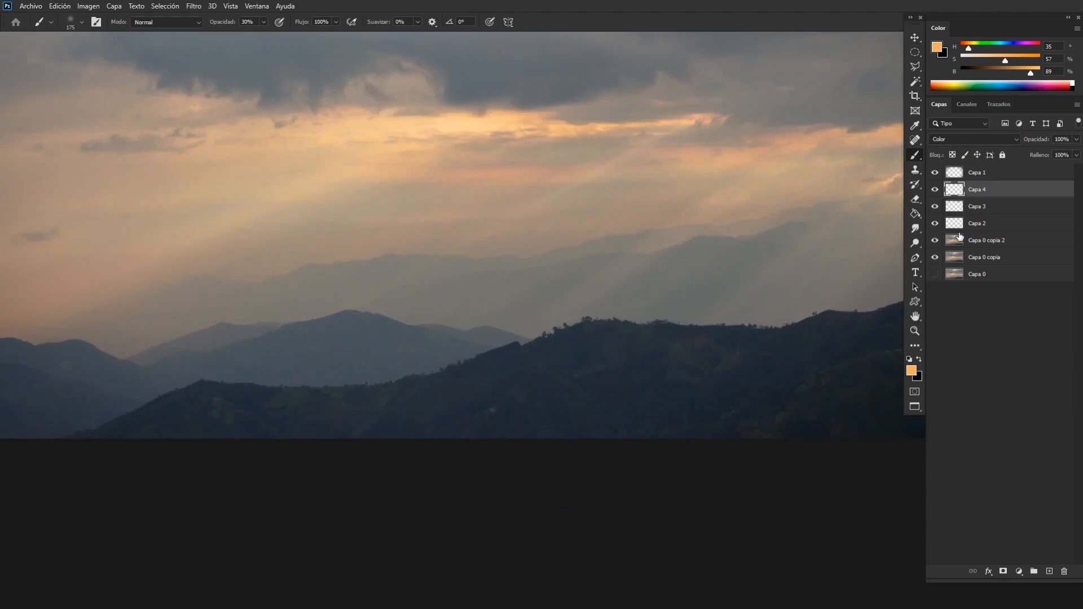
pyautogui.click(987, 139)
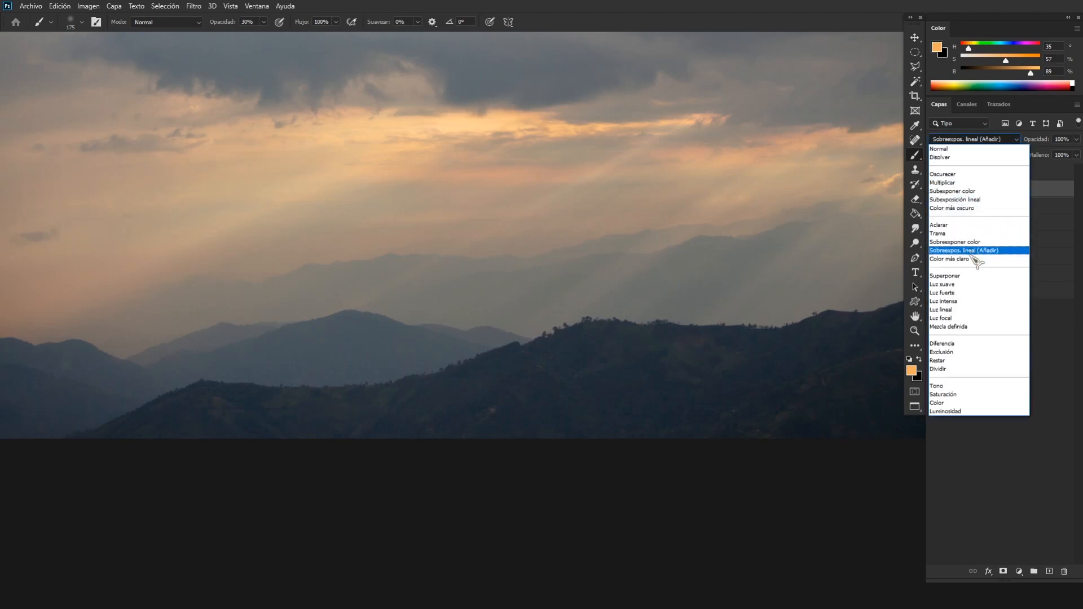
pyautogui.click(963, 251)
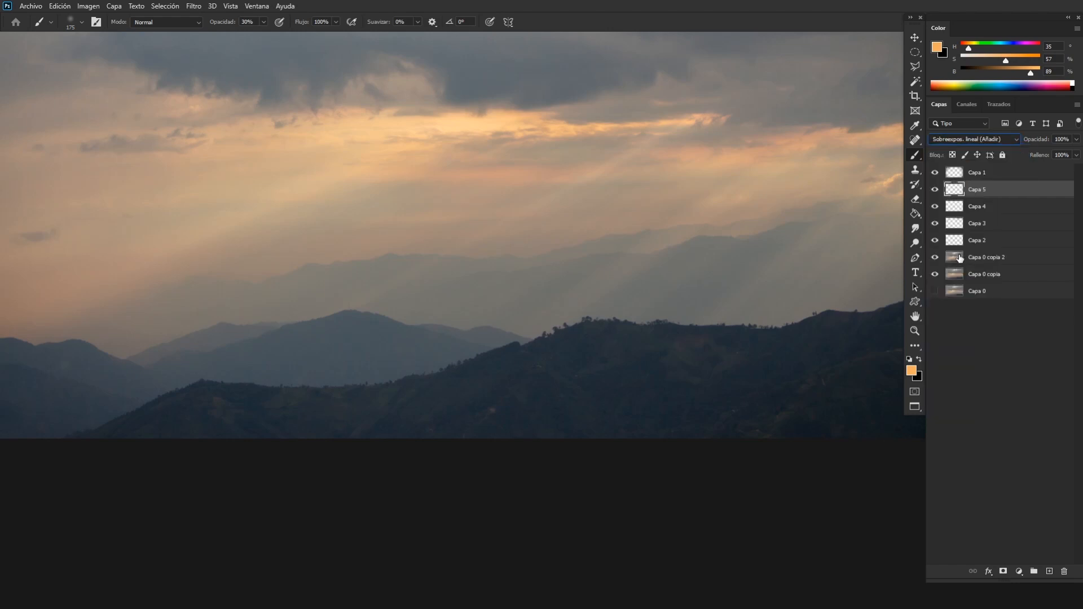
# Choose the soft 900 px Jonas De Ro brush, set its opacity to 20%, and sample a warm grey from the haze around the mountains.
pyautogui.keyDown('alt'); pyautogui.click(439, 307); pyautogui.keyUp('alt')
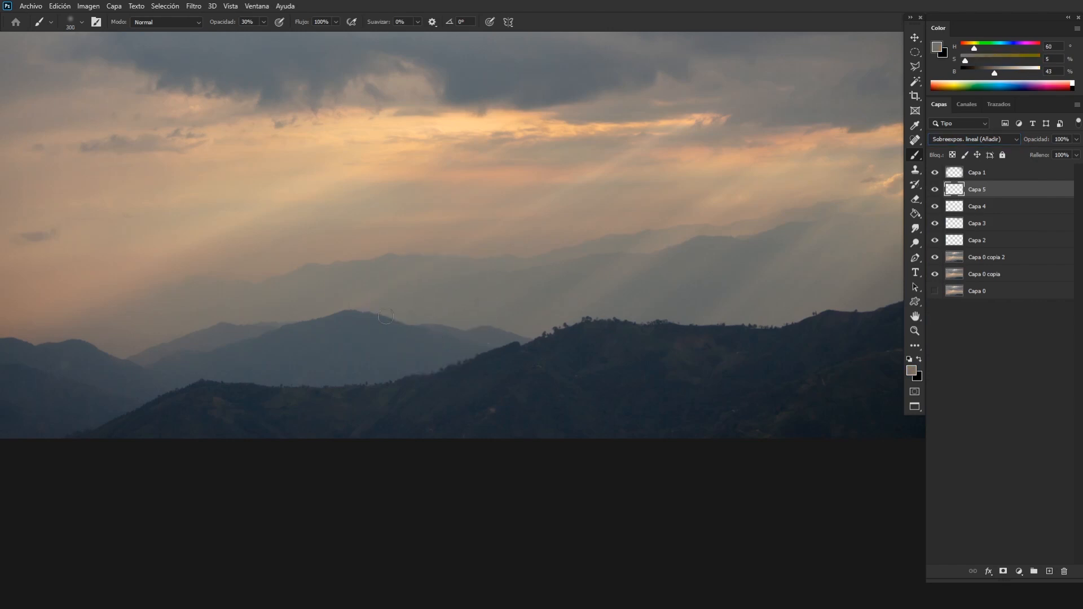
pyautogui.hotkey('ctrl', 'z')
pyautogui.hotkey('ctrl', '+')
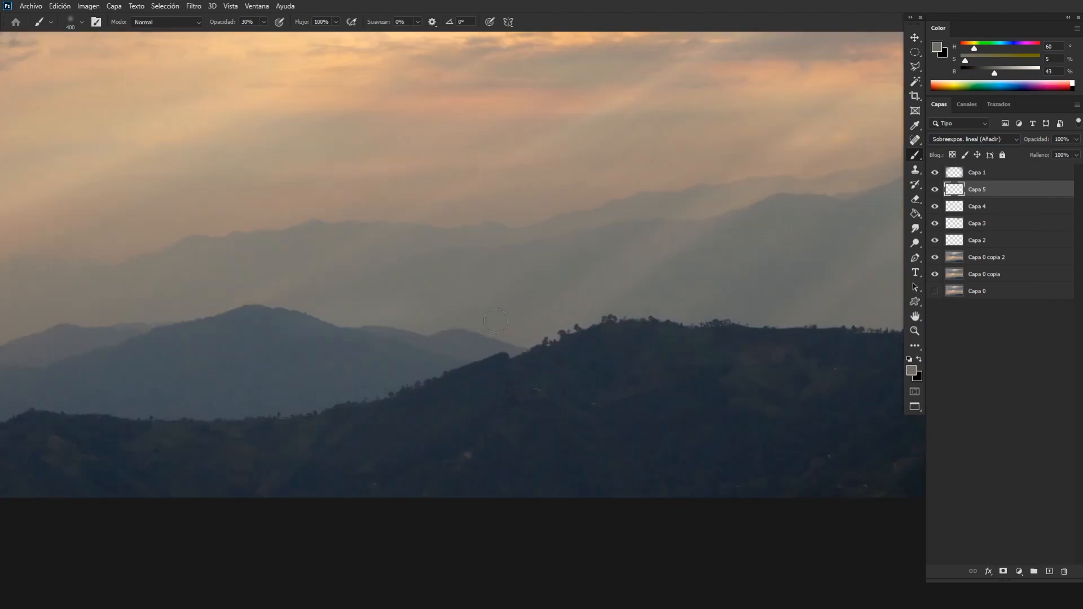
pyautogui.hotkey('ctrl', '-')
pyautogui.rightClick(458, 300)
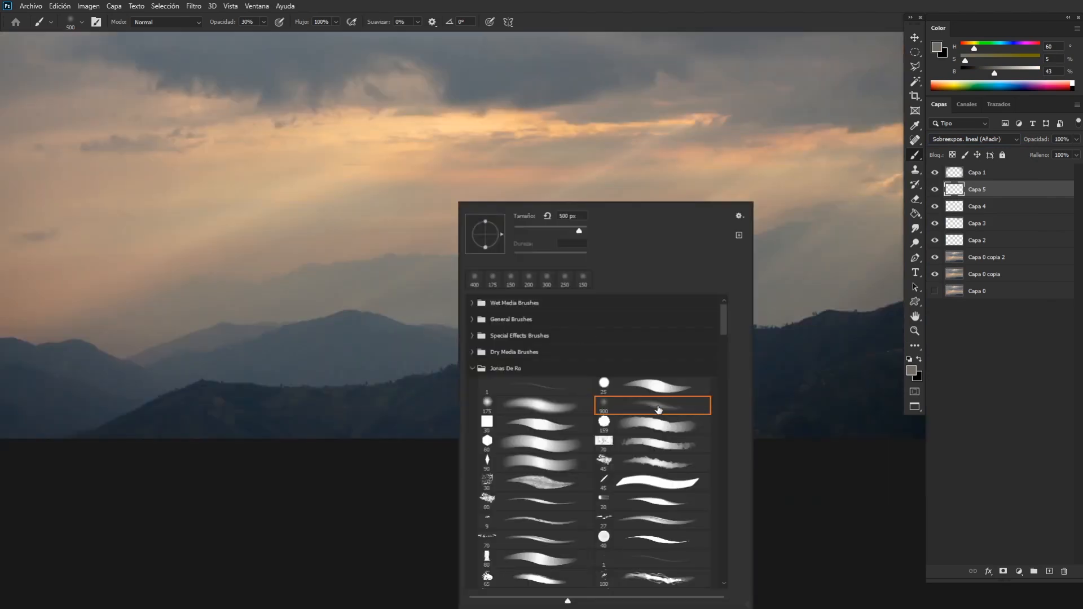
pyautogui.click(413, 292)
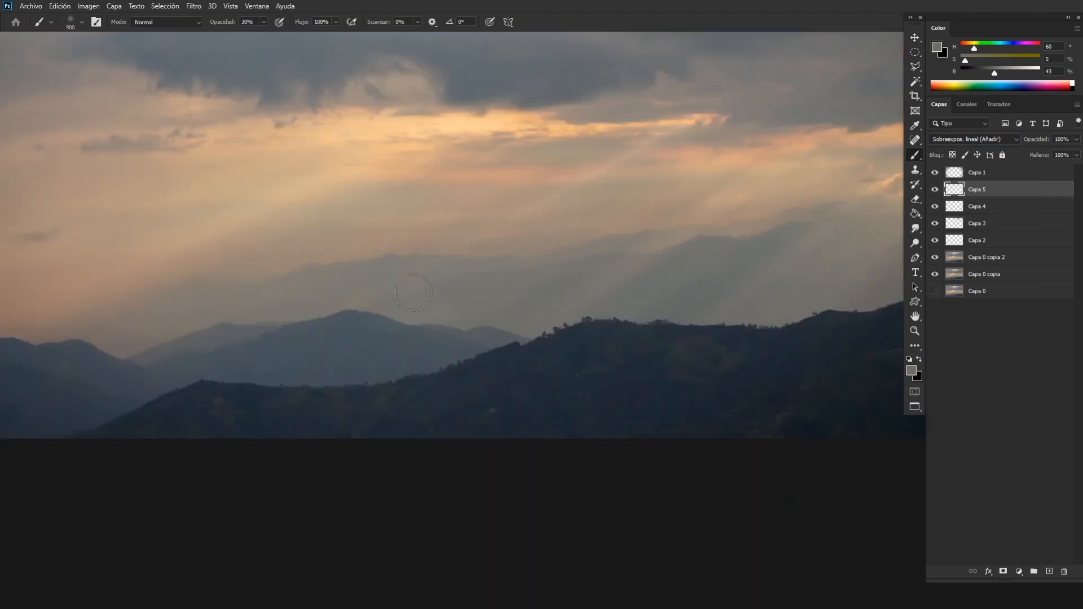
pyautogui.click(248, 23)
pyautogui.keyDown('alt'); pyautogui.click(185, 302); pyautogui.keyUp('alt')
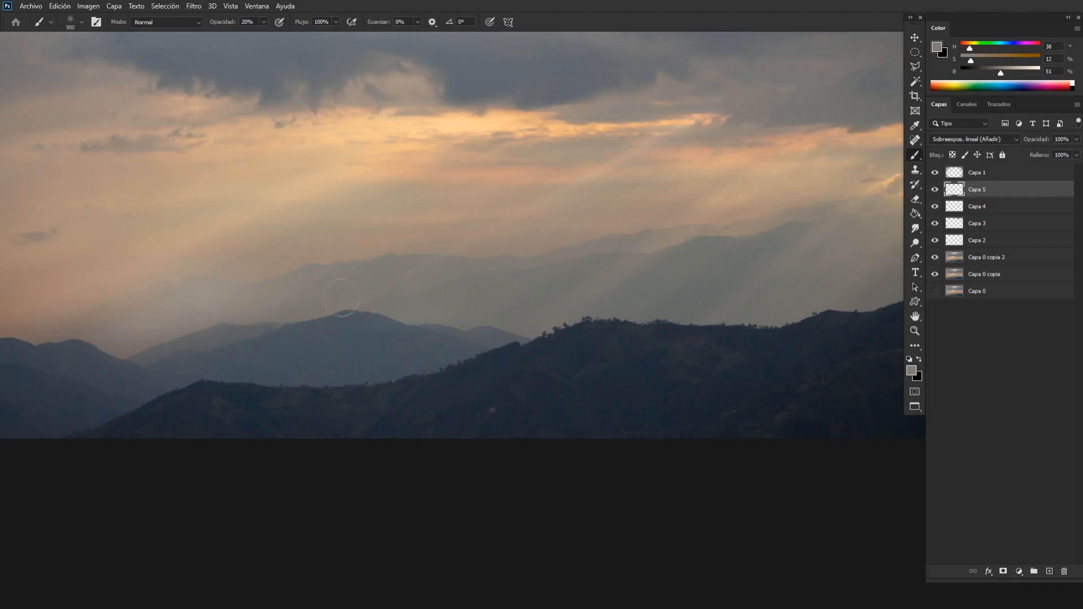
# Paint soft warm grey haze over the valley and distant mountains on Capa 5, enlarging the brush to 1100 px.
pyautogui.hotkey('ctrl', '-')
pyautogui.hotkey('ctrl', '-')
pyautogui.hotkey('ctrl', '+')
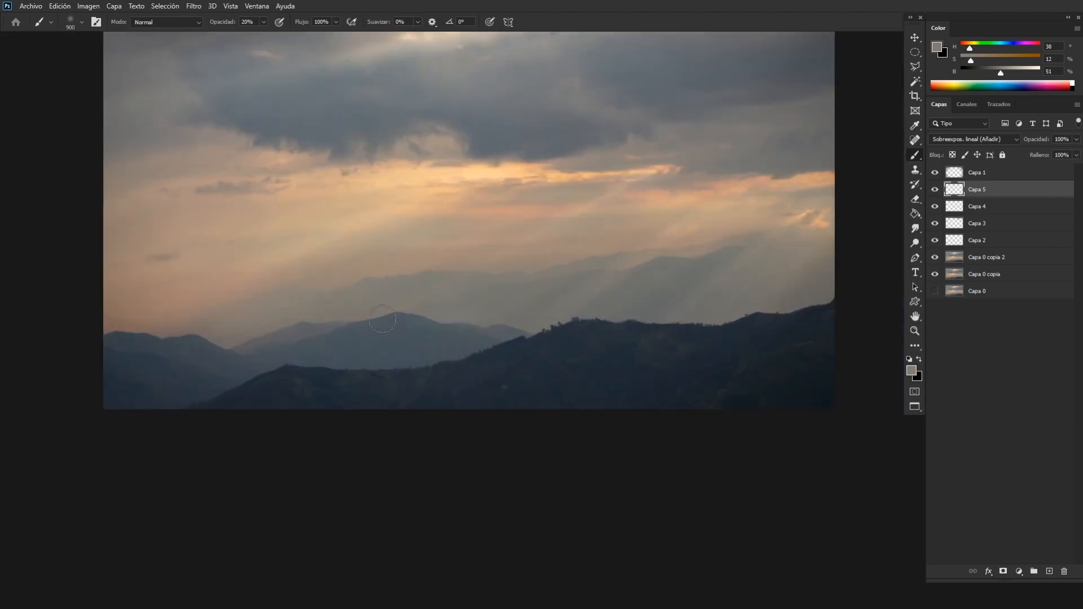
pyautogui.keyDown('alt'); pyautogui.click(399, 295); pyautogui.keyUp('alt')
pyautogui.keyDown('alt'); pyautogui.click(267, 309); pyautogui.keyUp('alt')
pyautogui.press('e')
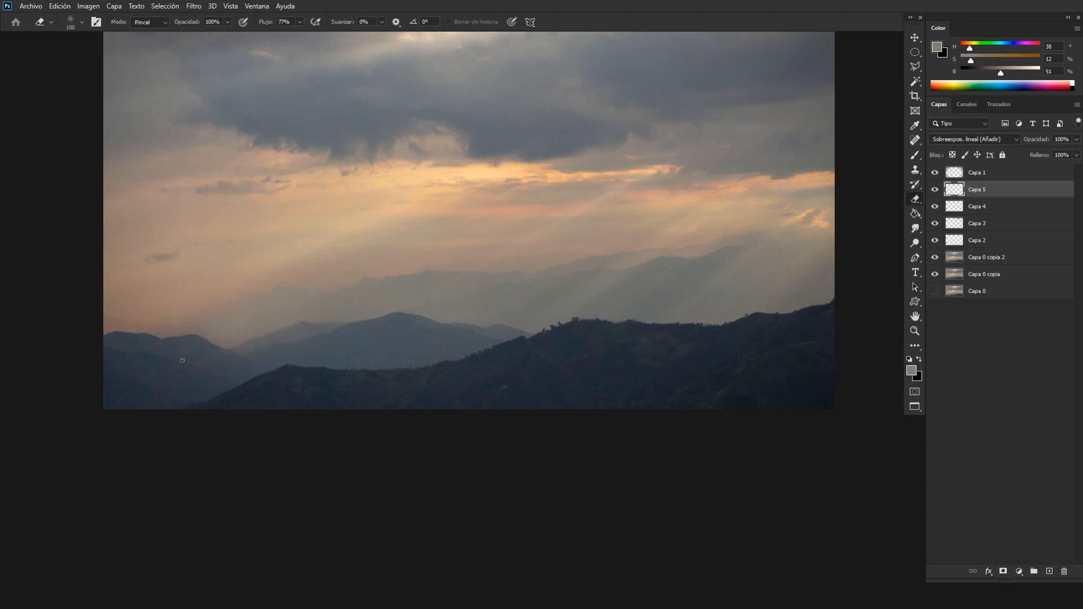
pyautogui.press('b')
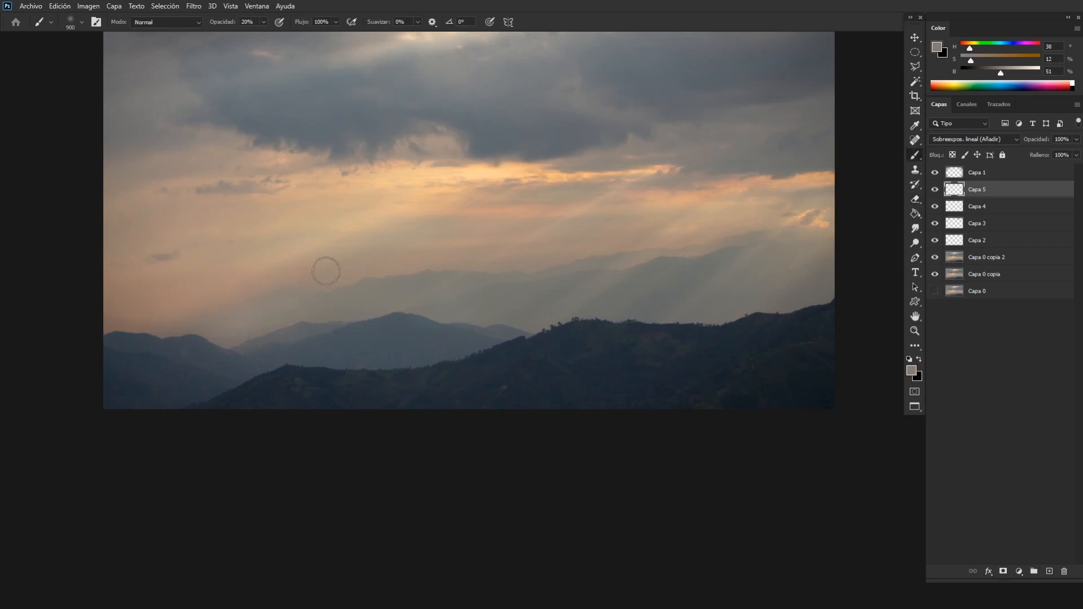
pyautogui.hotkey('alt', 'e')
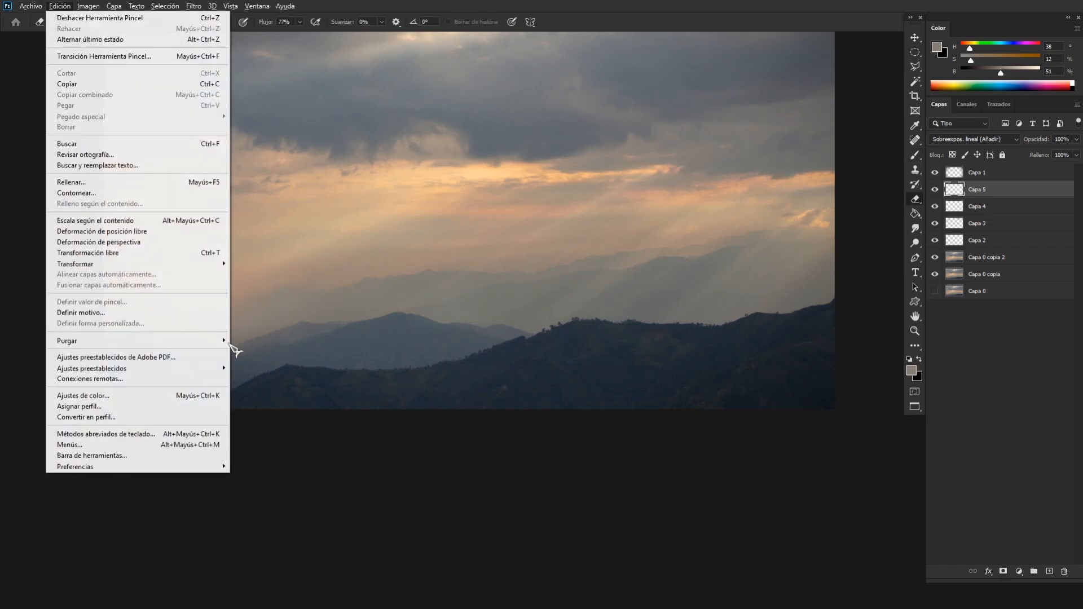
pyautogui.click(340, 300)
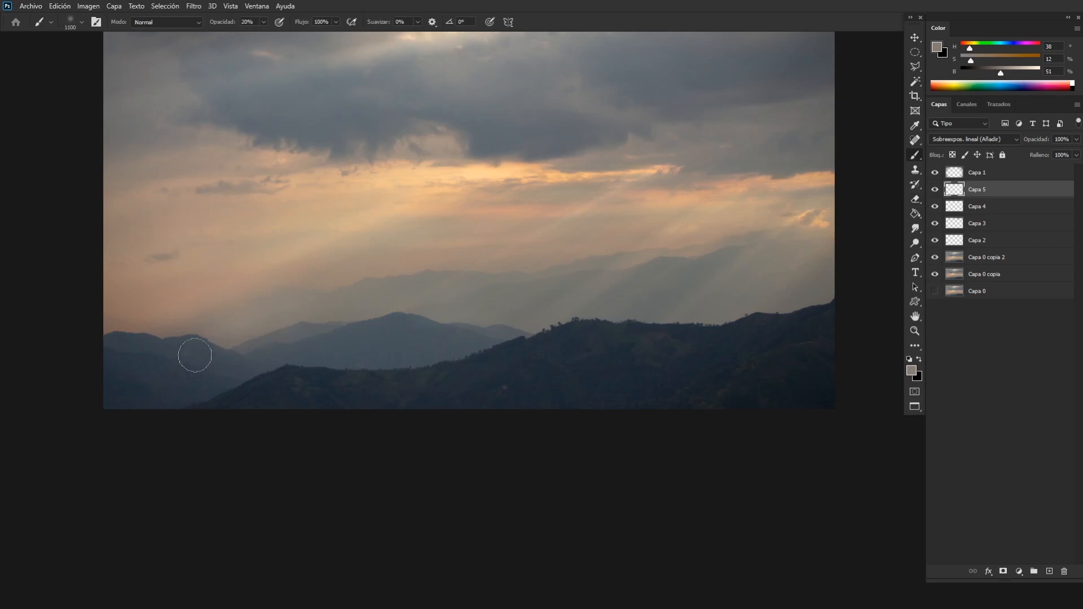
# Enlarge the eraser to 1000 px, soften the painted haze, and check it against the whole photo.
pyautogui.press(']')
pyautogui.press(']')
pyautogui.press(']')
pyautogui.press(']')
pyautogui.press(']')
pyautogui.press(']')
pyautogui.press(']')
pyautogui.press(']')
pyautogui.press(']')
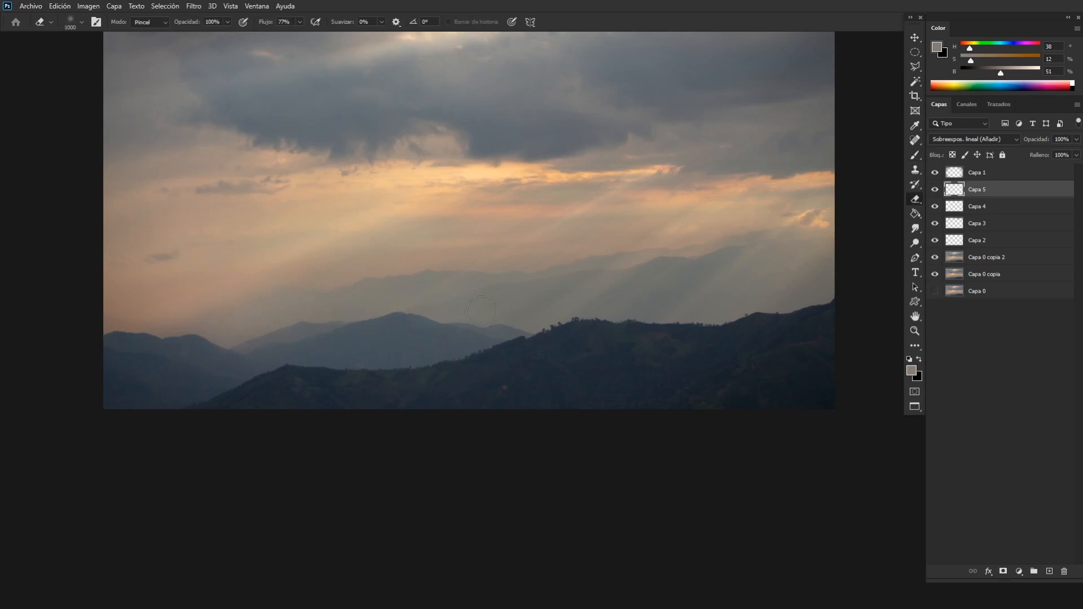
pyautogui.scroll(-2, 722, 332)
pyautogui.scroll(1, 705, 325)
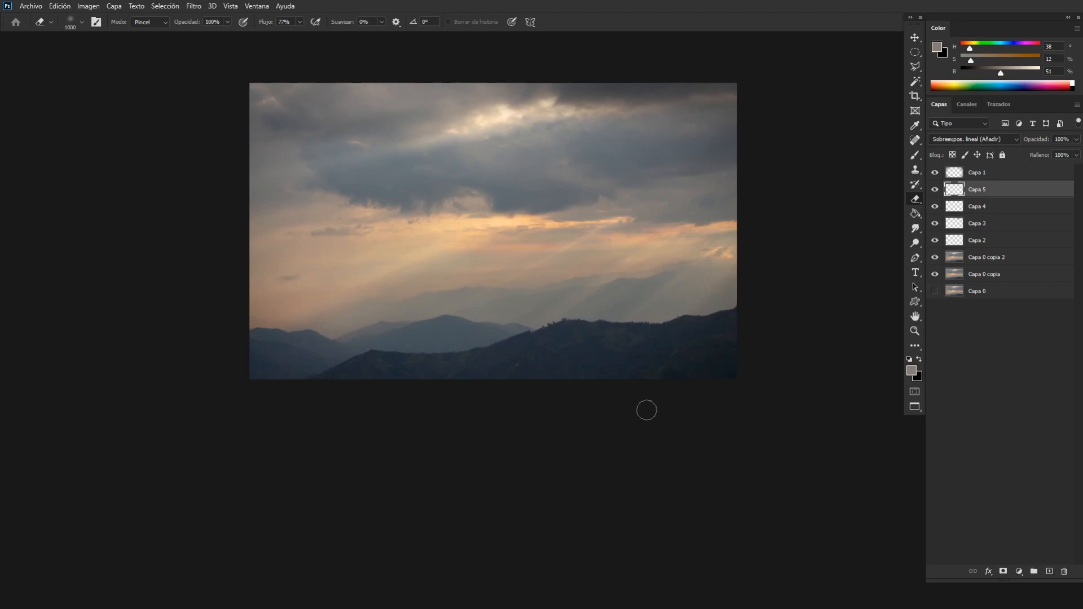
pyautogui.scroll(2, 618, 279)
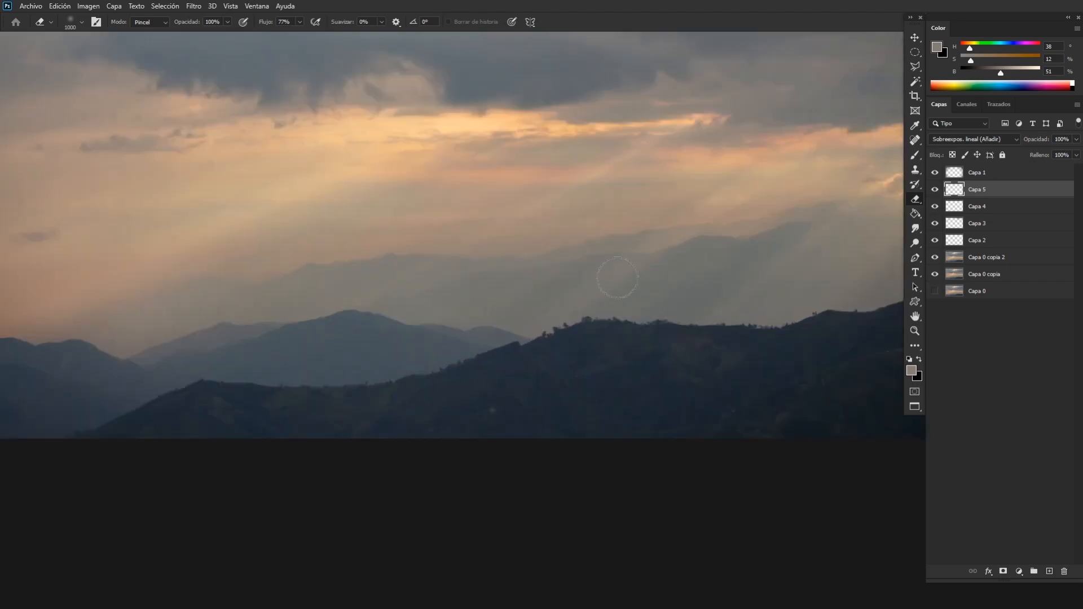
pyautogui.scroll(2, 699, 406)
pyautogui.scroll(2, 700, 406)
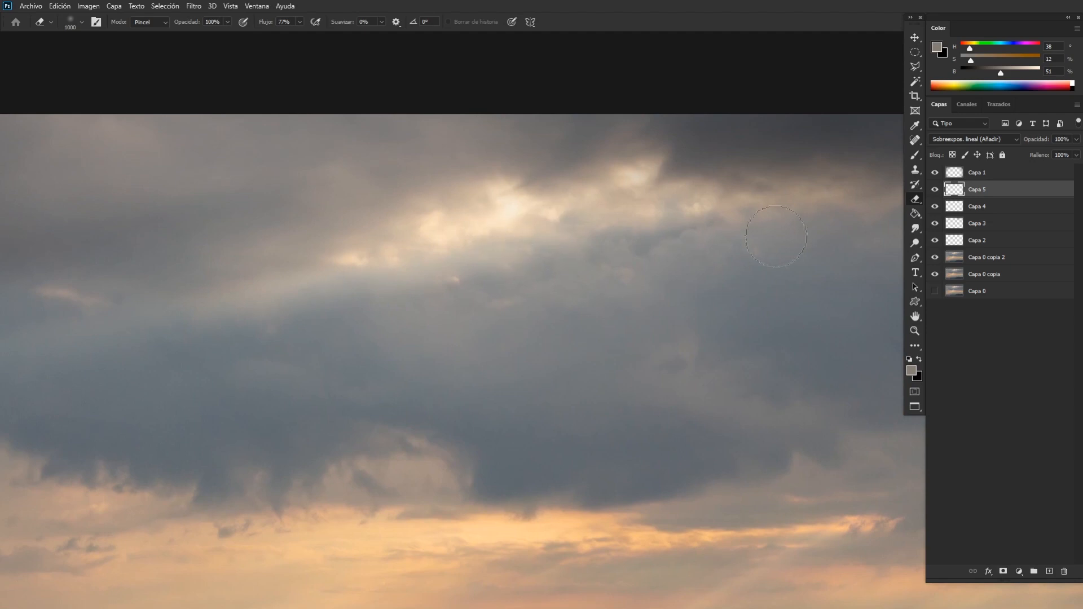
pyautogui.press('[')
pyautogui.press('[')
pyautogui.press('[')
pyautogui.press('[')
pyautogui.keyDown('alt'); pyautogui.click(532, 232); pyautogui.keyUp('alt')
pyautogui.click(543, 238)
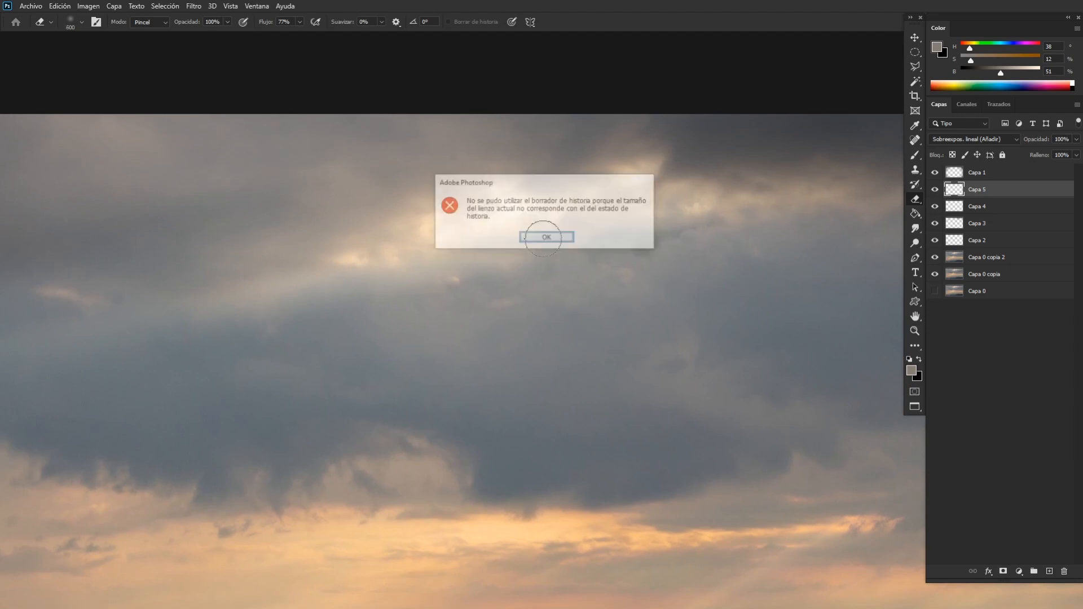
# Sample a pale cream from the bright cloud opening and paint a glow over it with a 600 px brush at 20% opacity.
pyautogui.press('b')
pyautogui.keyDown('alt'); pyautogui.click(539, 225); pyautogui.keyUp('alt')
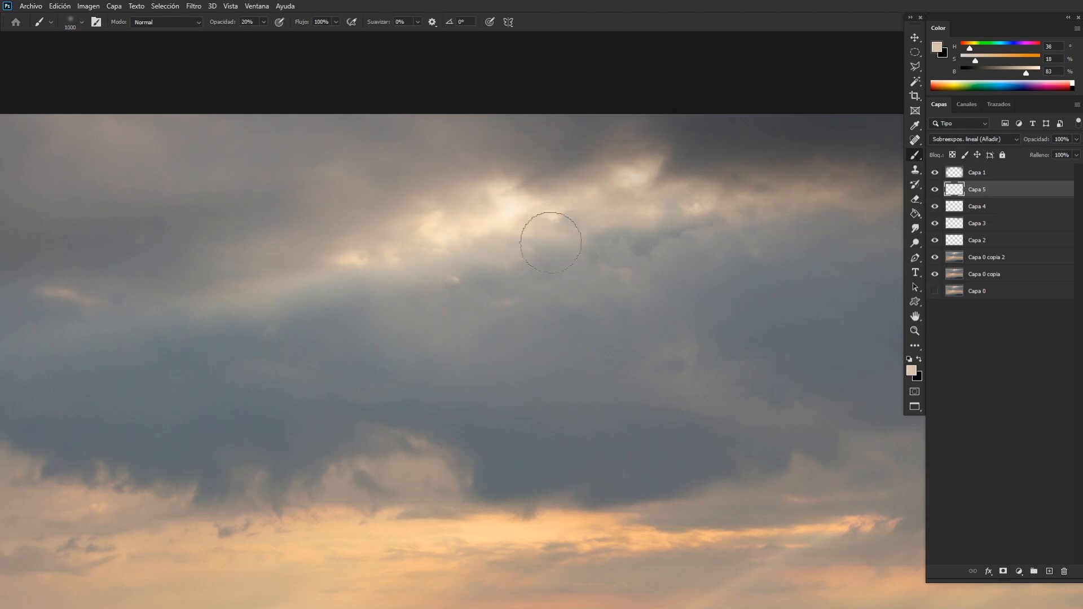
pyautogui.press('[')
pyautogui.press('[')
pyautogui.press('[')
pyautogui.press('[')
pyautogui.press('[')
pyautogui.press('[')
pyautogui.press('[')
pyautogui.moveTo(521, 203); pyautogui.dragTo(480, 208)
pyautogui.press(']')
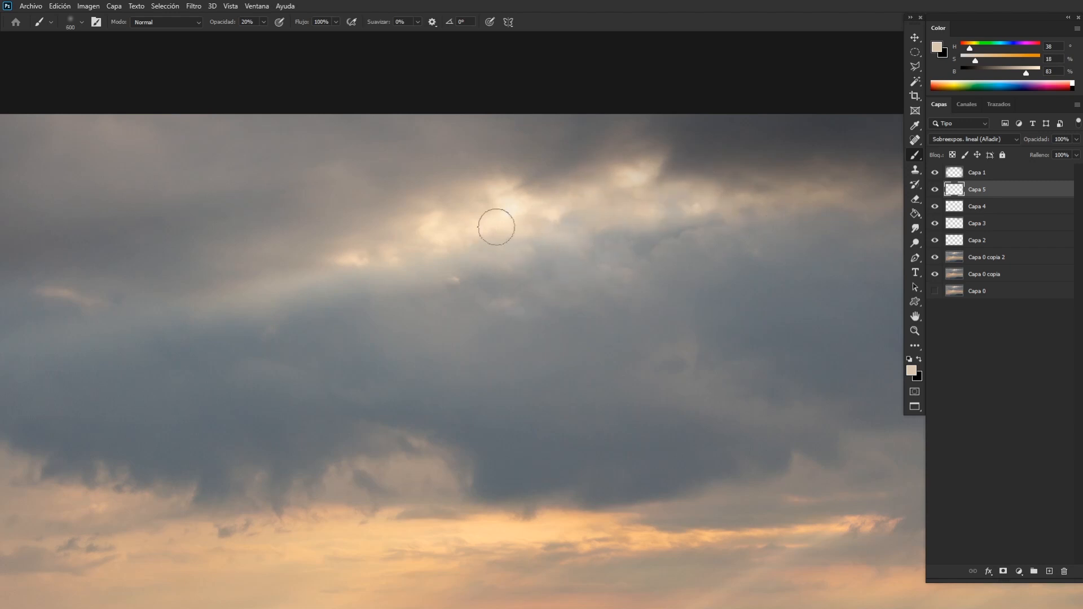
# Extend the pale cream light beneath the bright cloud opening with a 400 px brush and soften it with a 600 px eraser.
pyautogui.moveTo(402, 281); pyautogui.dragTo(584, 253)
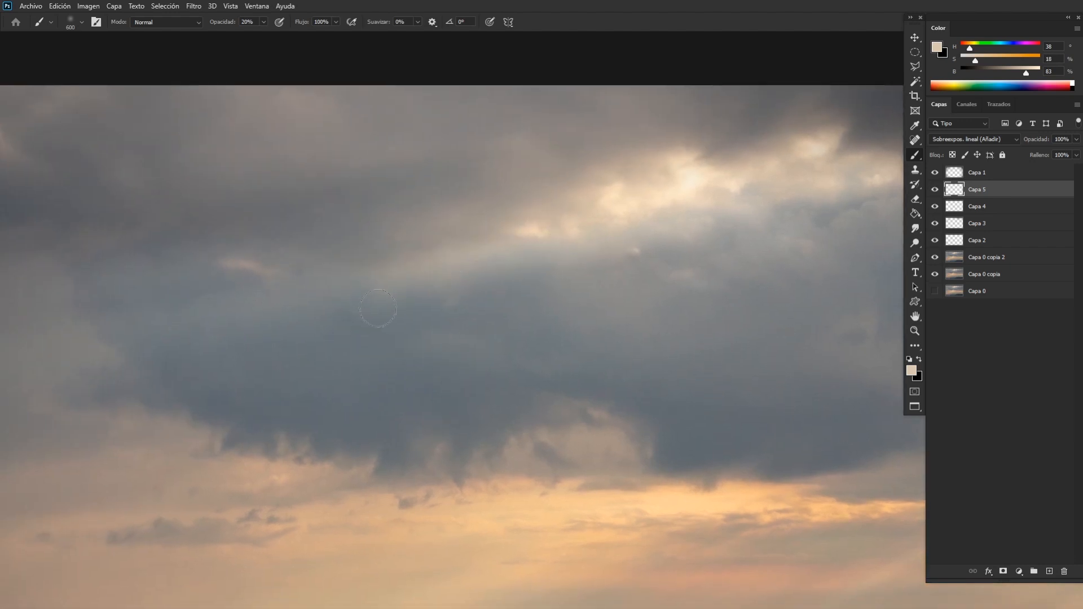
pyautogui.moveTo(415, 286); pyautogui.dragTo(607, 249)
pyautogui.hotkey('ctrl', '-')
pyautogui.hotkey('ctrl', '-')
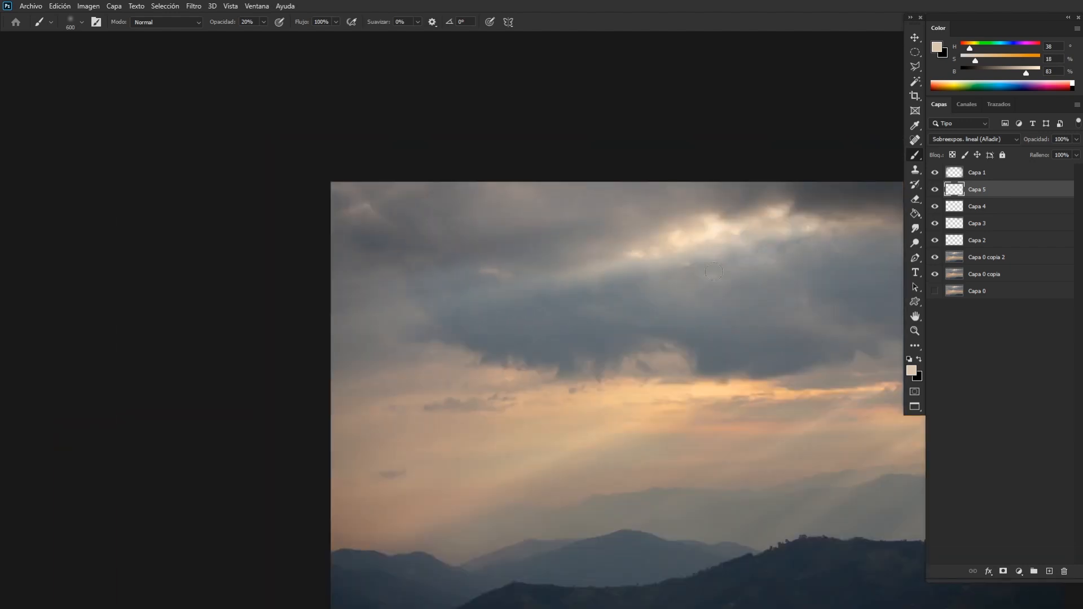
pyautogui.hotkey('ctrl', '+')
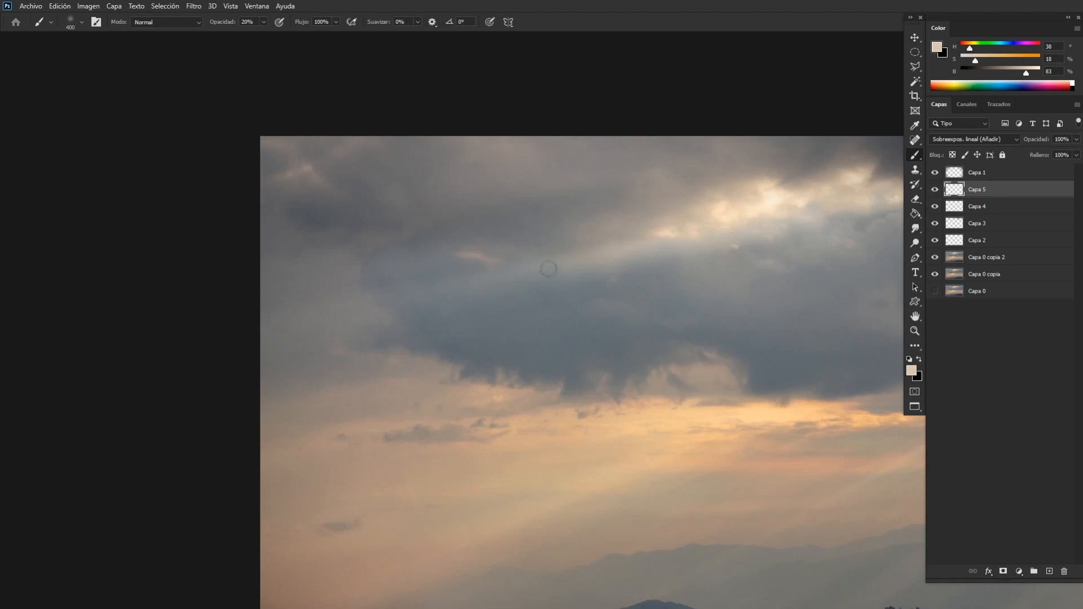
pyautogui.press('e')
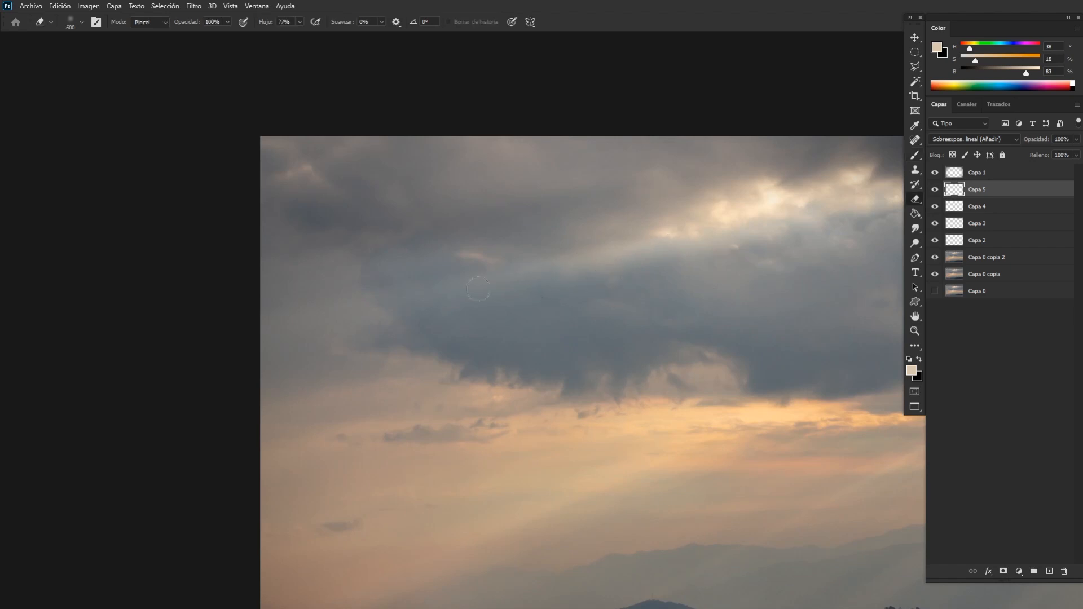
pyautogui.press('b')
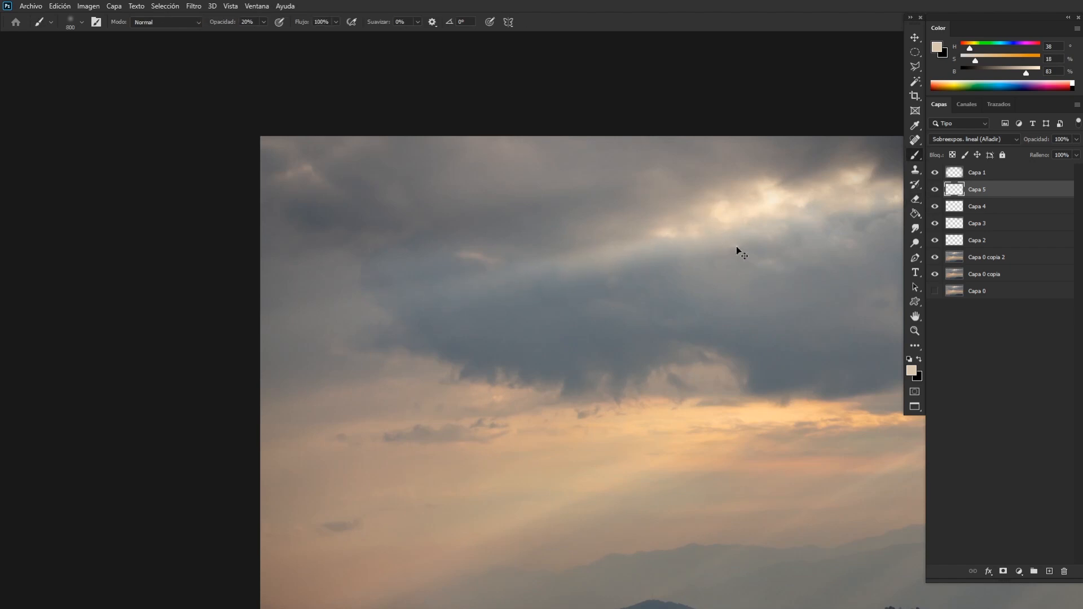
# Examine the painted cloud light against the whole photo and up close around the bright opening.
pyautogui.hotkey('ctrl', '-')
pyautogui.hotkey('ctrl', '-')
pyautogui.hotkey('ctrl', '-')
pyautogui.hotkey('ctrl', '-')
pyautogui.hotkey('ctrl', '+')
pyautogui.hotkey('ctrl', '+')
pyautogui.hotkey('ctrl', '+')
pyautogui.hotkey('ctrl', '+')
pyautogui.hotkey('ctrl', '+')
pyautogui.hotkey('ctrl', '+')
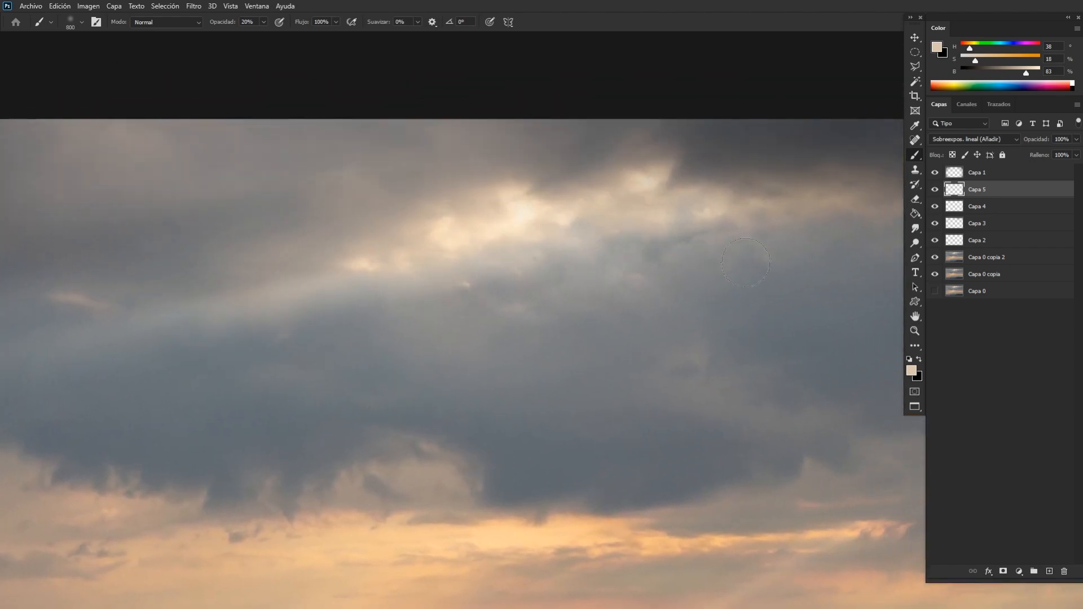
# Sample a light peach from the bright band below the dark clouds and paint a glow there with a 175 px brush.
pyautogui.scroll(-5, 536, 290)
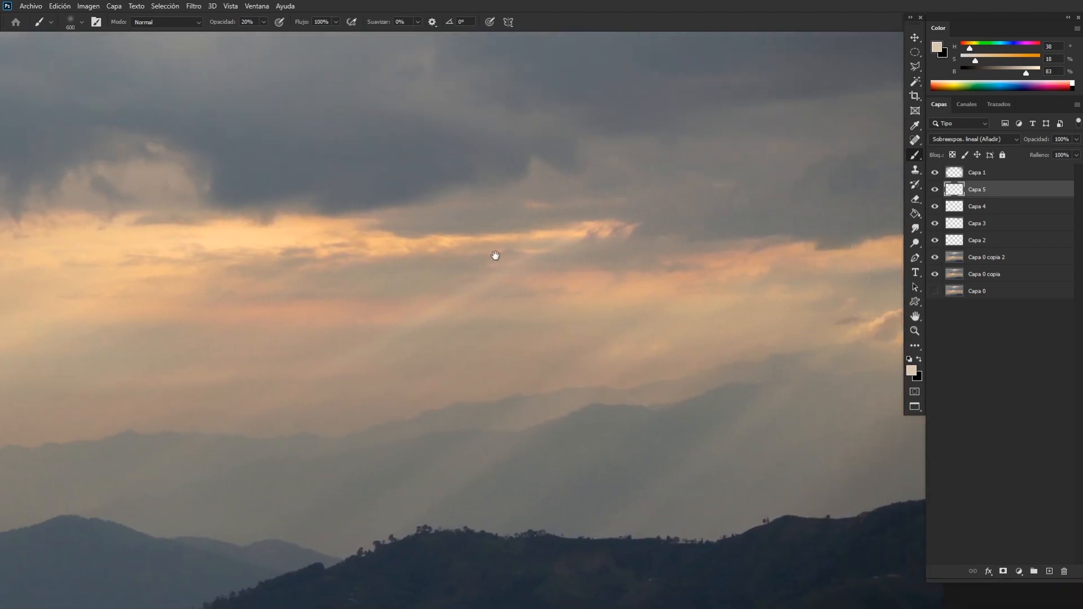
pyautogui.moveTo(495, 255); pyautogui.dragTo(589, 225)
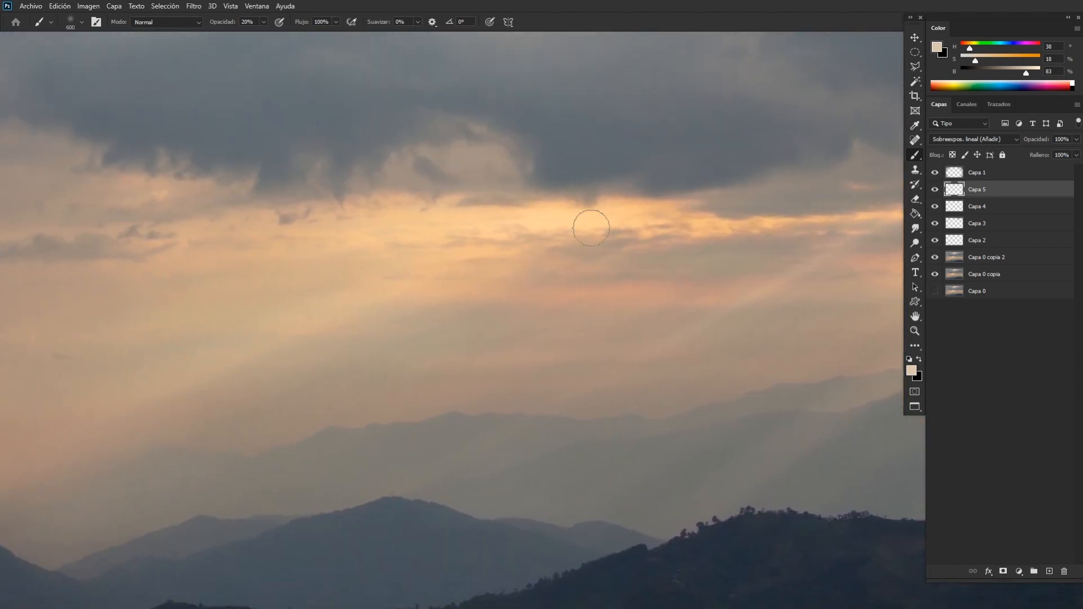
pyautogui.keyDown('alt'); pyautogui.click(558, 216); pyautogui.keyUp('alt')
pyautogui.press('[')
pyautogui.press('[')
pyautogui.press('[')
pyautogui.press('[')
pyautogui.press('[')
pyautogui.press('[')
pyautogui.hotkey('ctrl', '+')
pyautogui.moveTo(555, 266); pyautogui.dragTo(535, 328)
# Trim the peach glow with a 300 px eraser and add finer light streaks with an 80 px brush.
pyautogui.press('e')
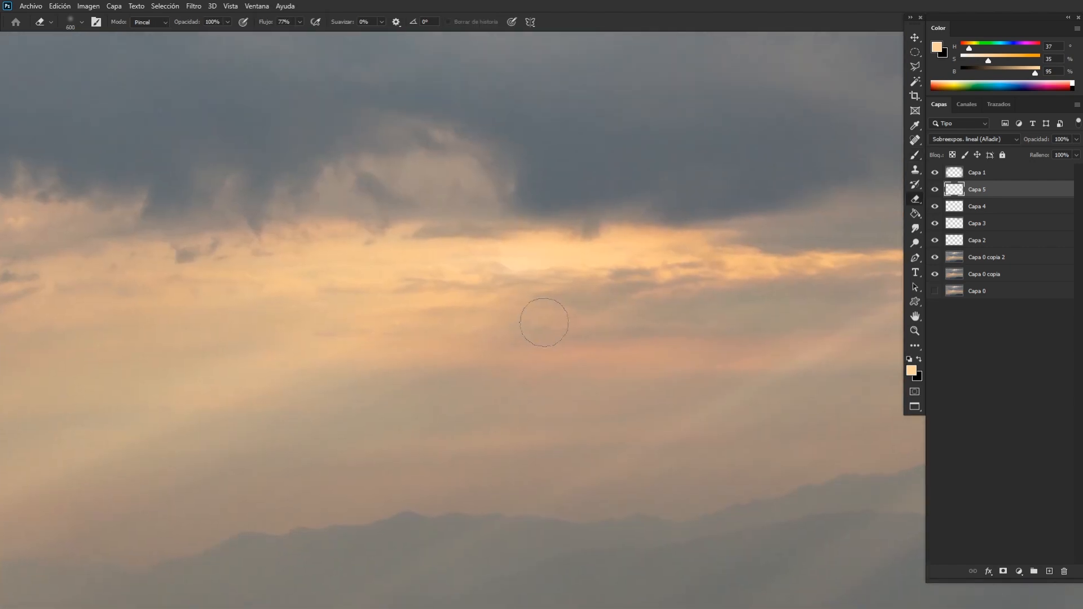
pyautogui.hotkey('ctrl', '+')
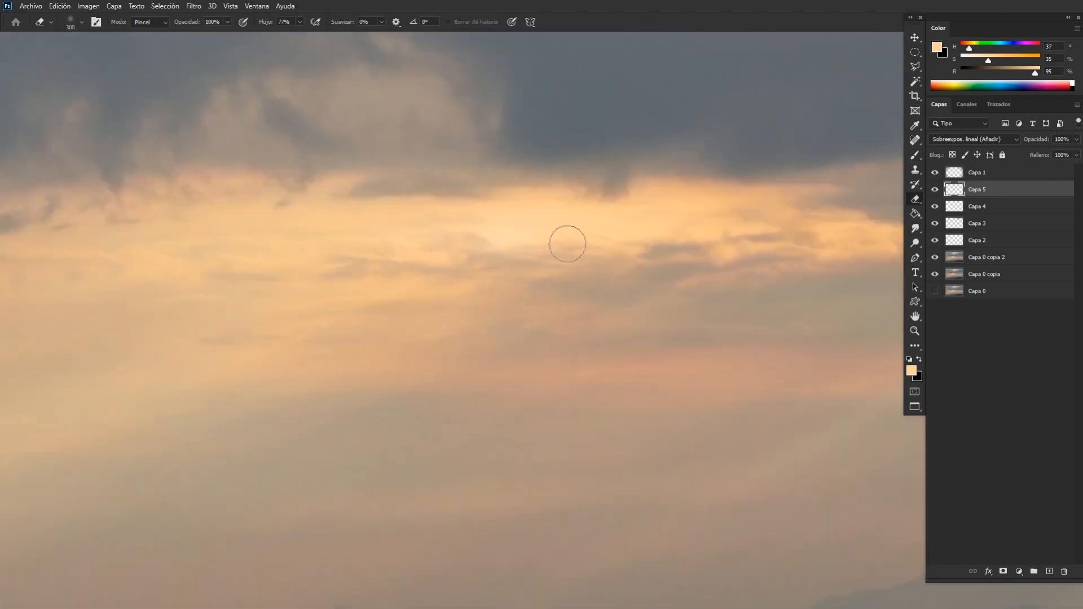
pyautogui.press('b')
pyautogui.press('[')
pyautogui.press('[')
pyautogui.press('[')
pyautogui.press('[')
pyautogui.press('[')
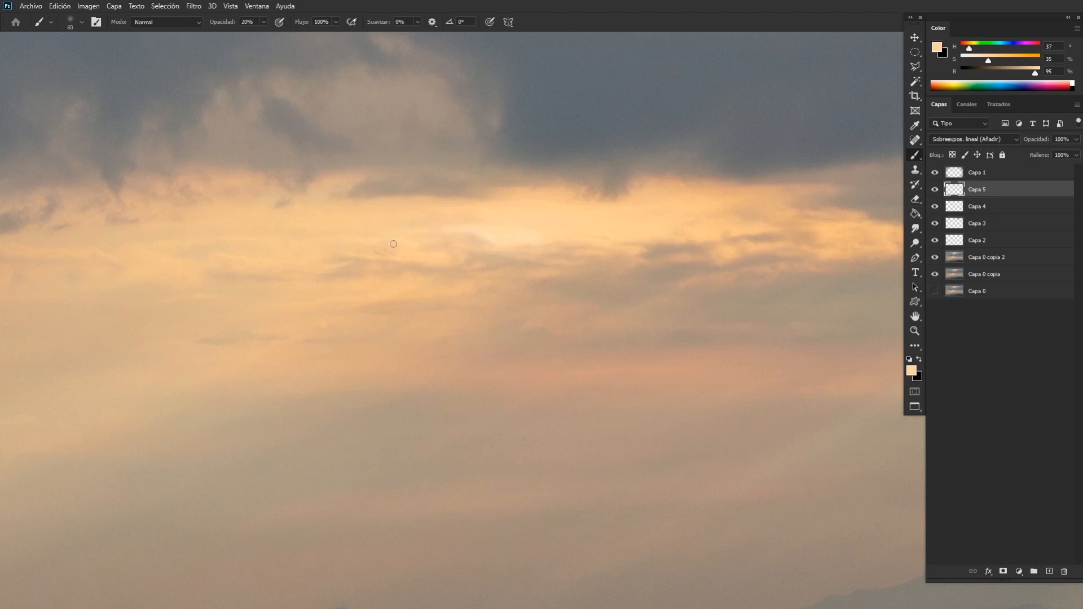
# Reduce the eraser to 250 px, check the streaks against the whole photo, and soften the glow's lower edge.
pyautogui.press('e')
pyautogui.hotkey('ctrl', '-')
pyautogui.hotkey('ctrl', '0')
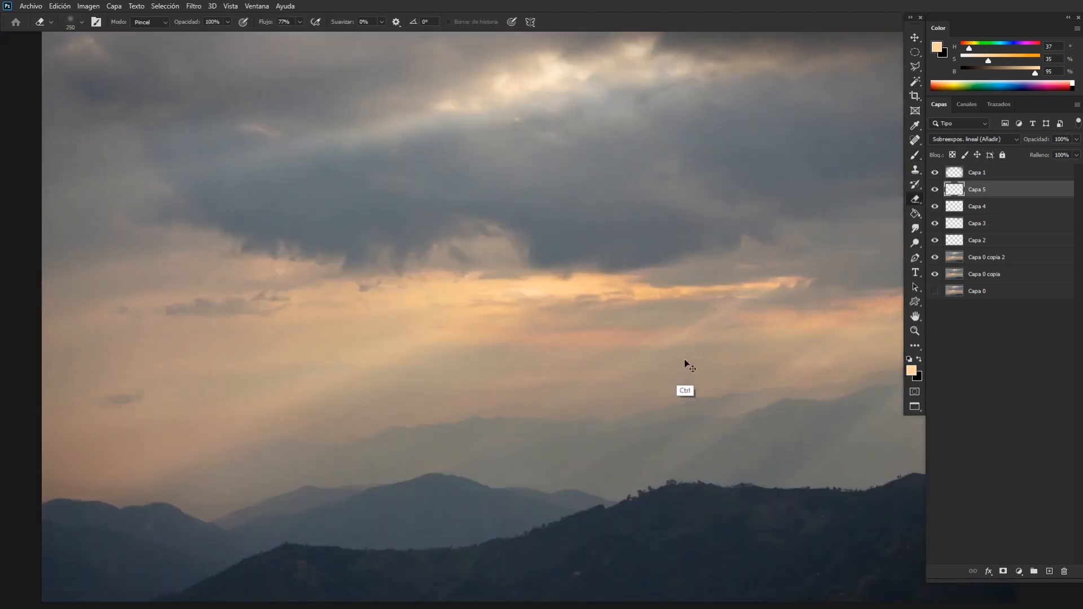
pyautogui.hotkey('ctrl', '+')
pyautogui.press('b')
pyautogui.press('e')
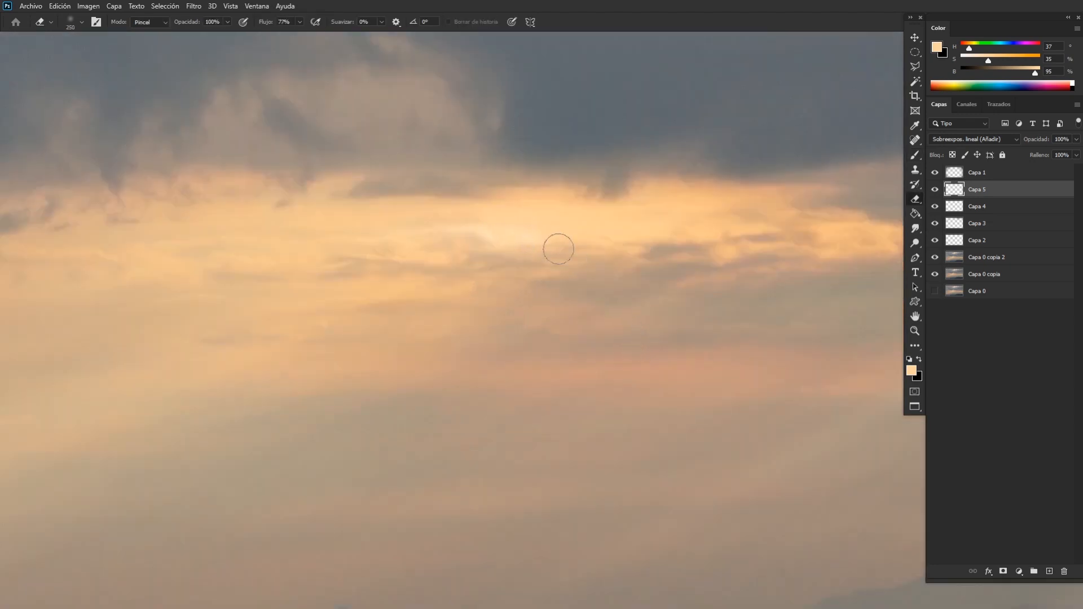
pyautogui.moveTo(553, 263); pyautogui.dragTo(515, 264)
# Paint fine peach highlights along the bright band with a 35 px brush and compare them with the surrounding sky.
pyautogui.press('b')
pyautogui.press('[')
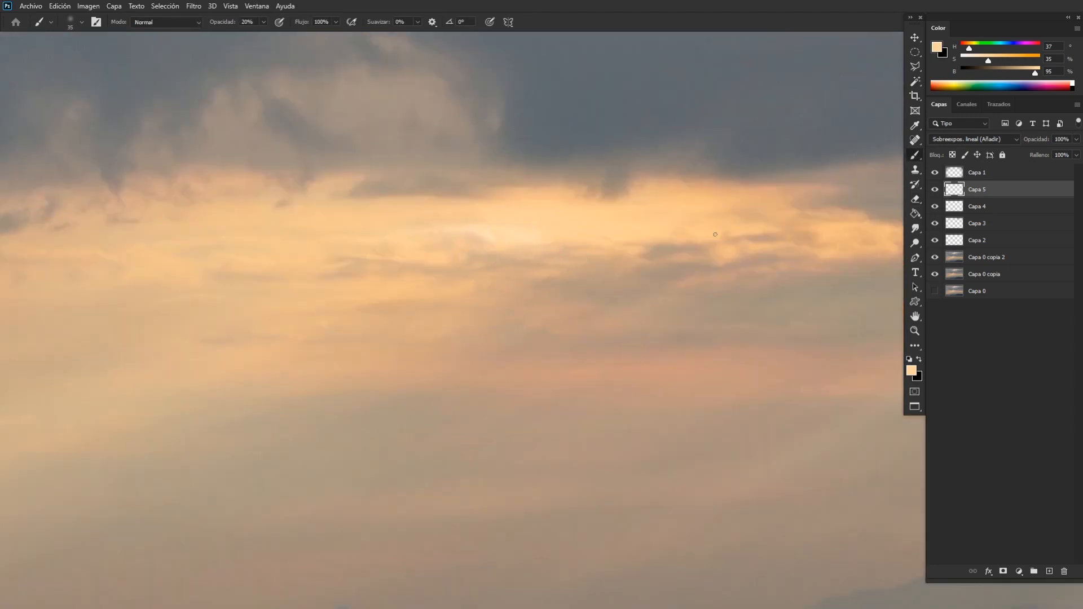
pyautogui.hotkey('ctrl', '-')
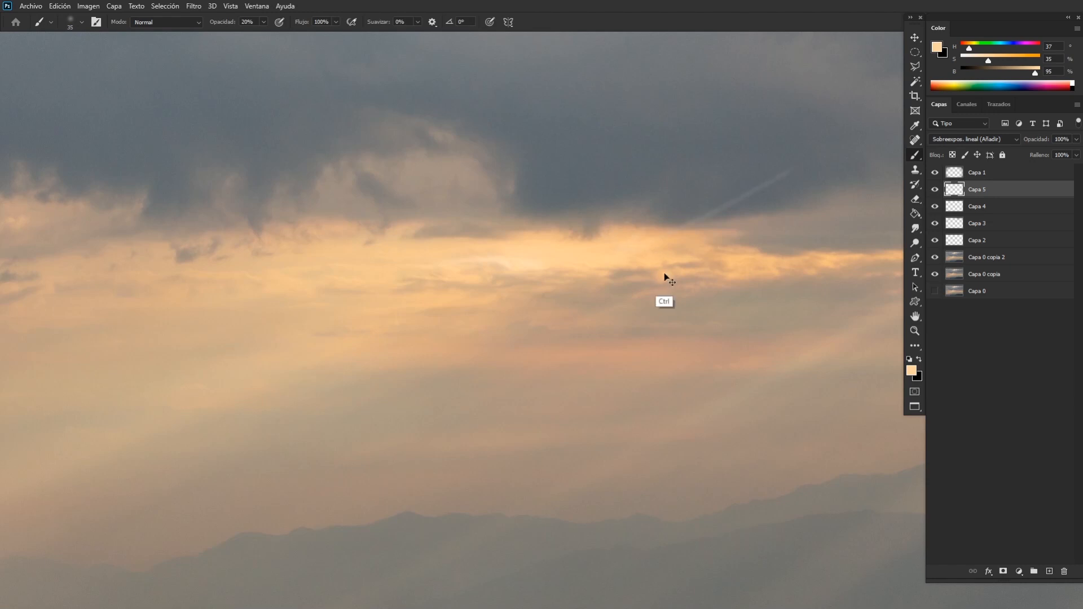
pyautogui.hotkey('ctrl', '+')
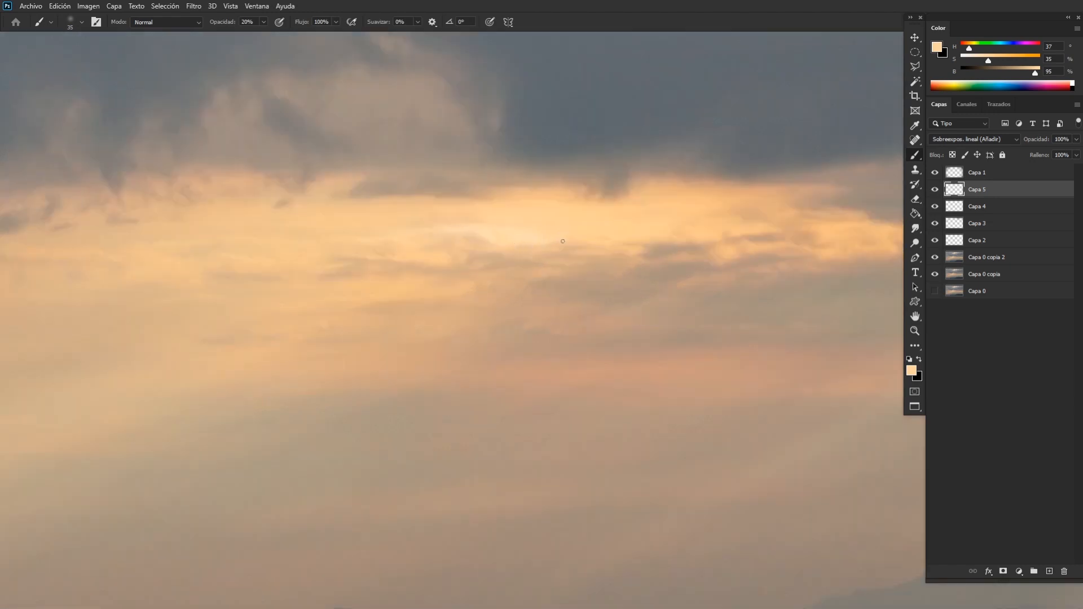
pyautogui.moveTo(834, 316); pyautogui.dragTo(507, 265)
pyautogui.moveTo(756, 302); pyautogui.dragTo(273, 283)
pyautogui.moveTo(868, 316); pyautogui.dragTo(694, 269)
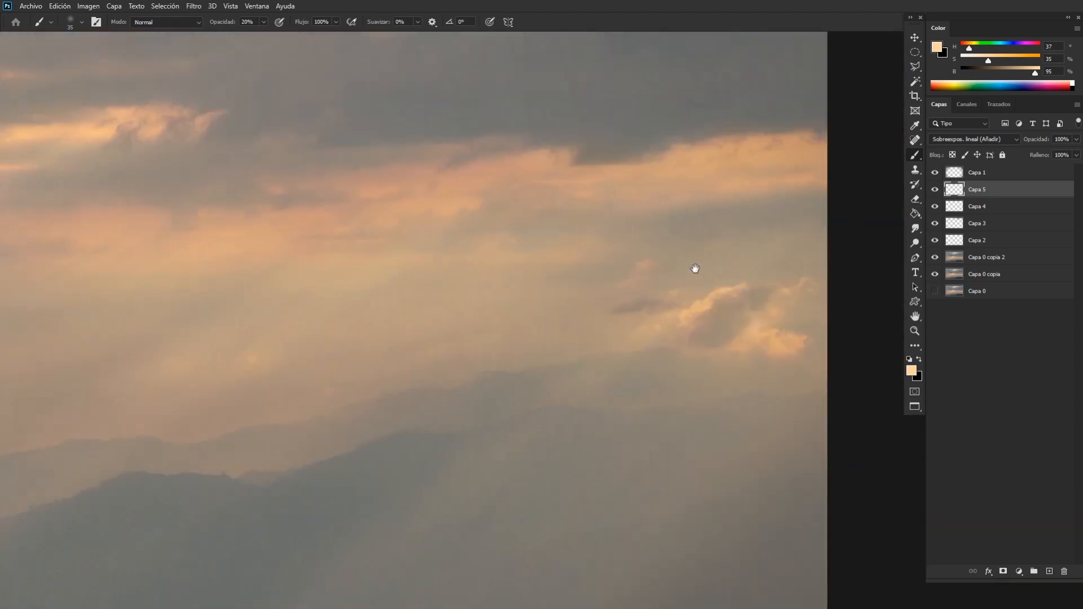
pyautogui.moveTo(632, 204); pyautogui.dragTo(542, 275)
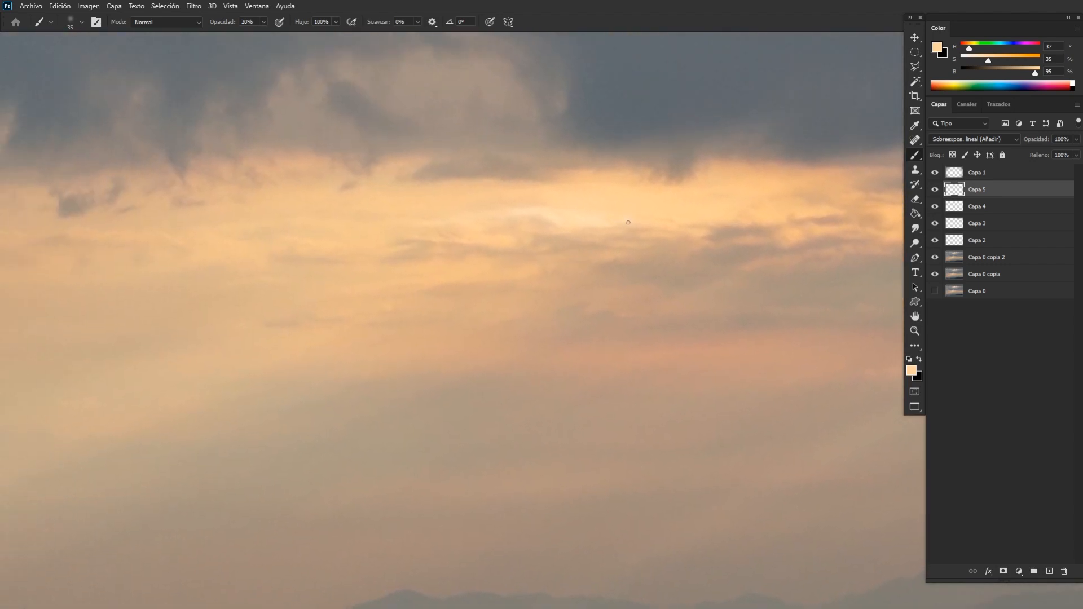
pyautogui.scroll(-5, 624, 346)
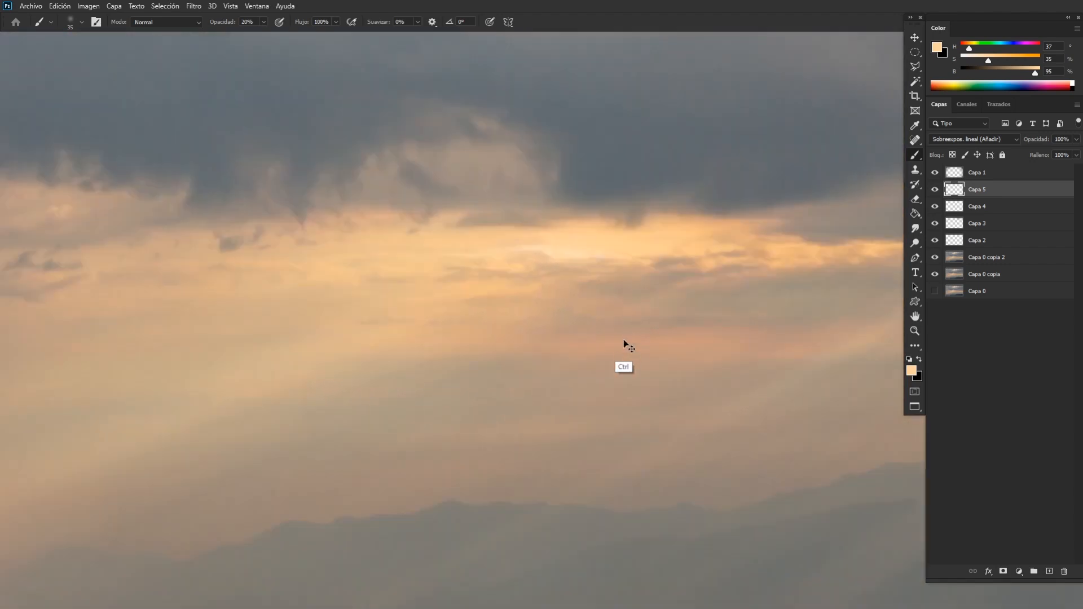
pyautogui.scroll(3, 652, 363)
pyautogui.scroll(2, 642, 369)
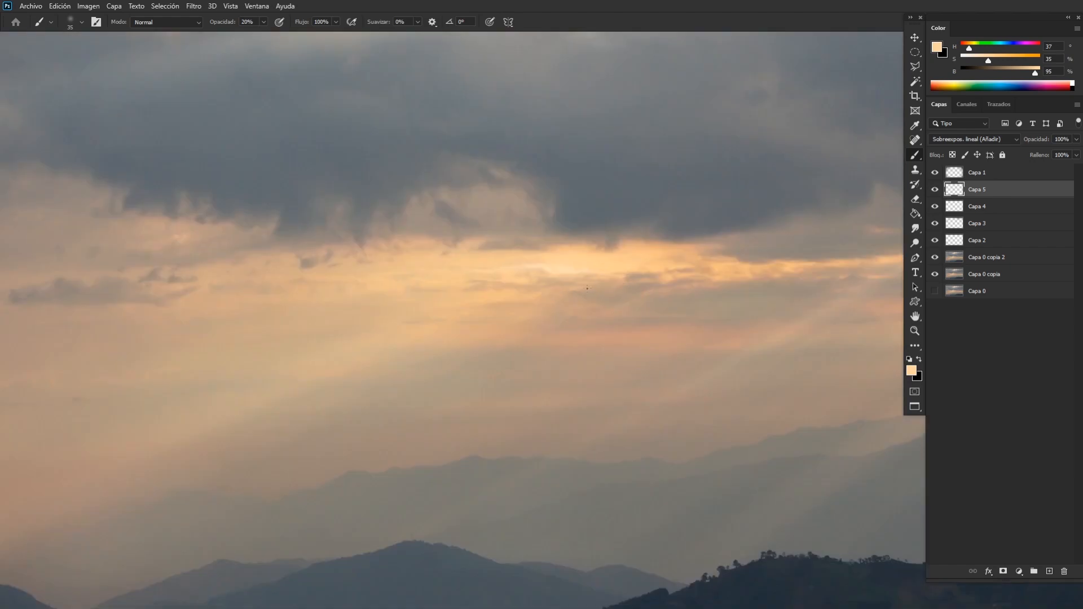
# Blend the bright band's highlights using the 250 px eraser and a 60 px brush, checking the whole photo.
pyautogui.press('e')
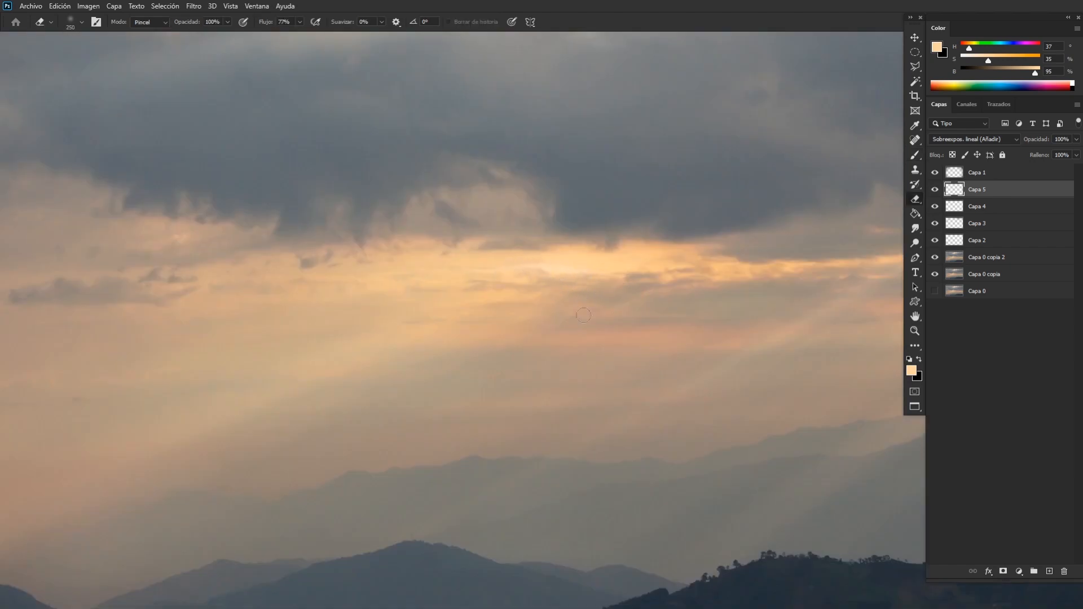
pyautogui.press('b')
pyautogui.press(']')
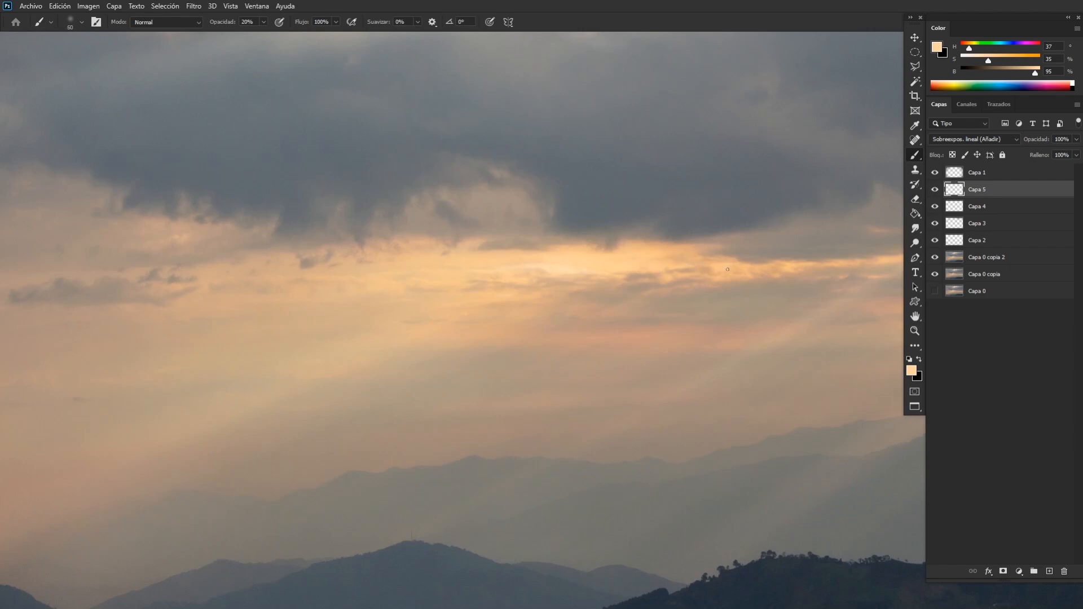
pyautogui.moveTo(451, 314); pyautogui.dragTo(652, 281)
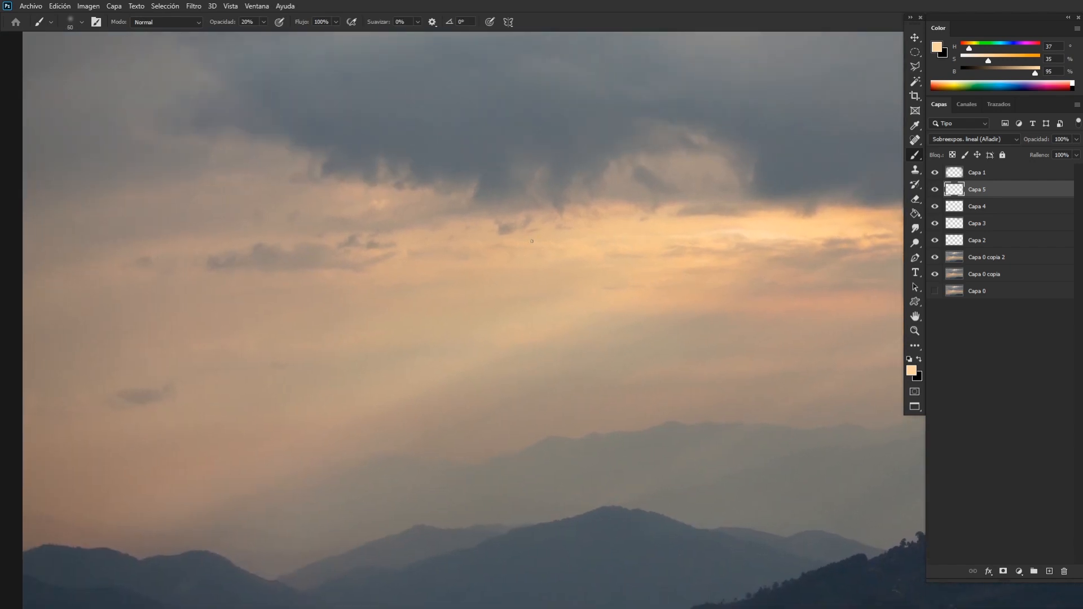
pyautogui.hotkey('ctrl', '-')
pyautogui.hotkey('ctrl', '-')
pyautogui.hotkey('ctrl', '-')
pyautogui.hotkey('ctrl', '-')
pyautogui.hotkey('ctrl', '+')
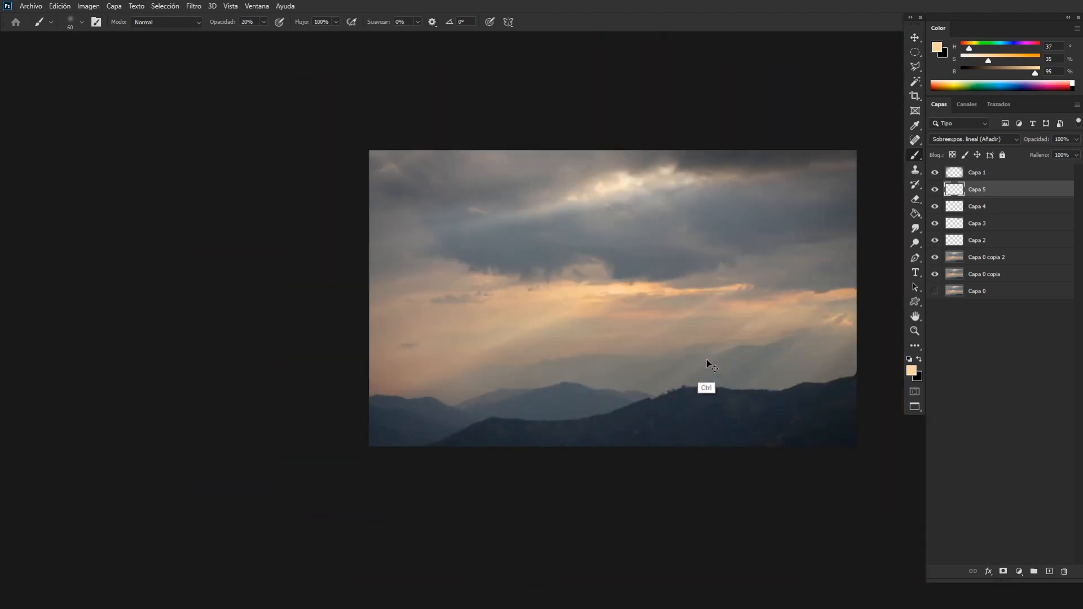
# Sample orange from the end of the bright cloud streak, paint a diagonal ray with a 200 px brush, and soften it with a 500 px eraser.
pyautogui.hotkey('ctrl', '+')
pyautogui.hotkey('ctrl', '+')
pyautogui.moveTo(790, 320); pyautogui.dragTo(542, 317)
pyautogui.hotkey('ctrl', '+')
pyautogui.moveTo(680, 333)
pyautogui.mouseDown()
pyautogui.moveTo(553, 338)
pyautogui.moveTo(521, 375)
pyautogui.mouseUp()
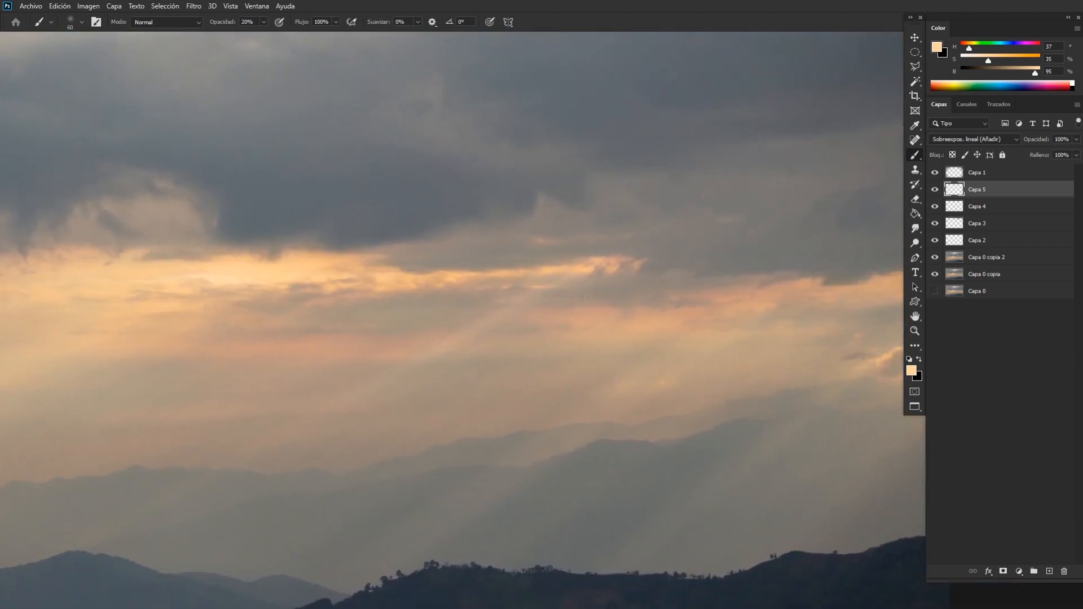
pyautogui.keyDown('alt'); pyautogui.click(581, 267); pyautogui.keyUp('alt')
pyautogui.press(']')
pyautogui.press(']')
pyautogui.hotkey('ctrl', '-')
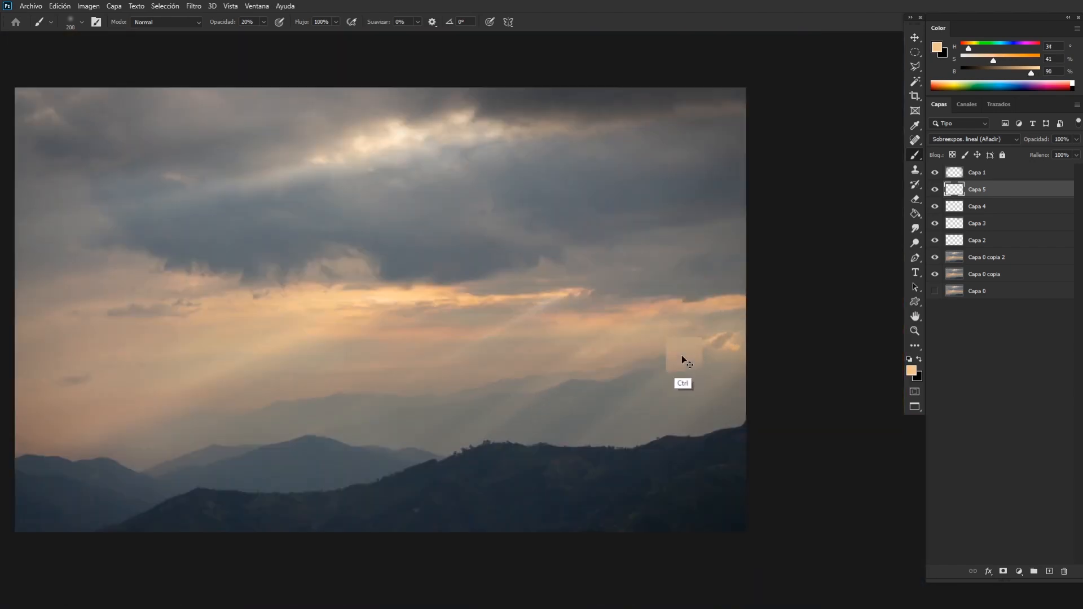
pyautogui.hotkey('ctrl', '+')
pyautogui.press('e')
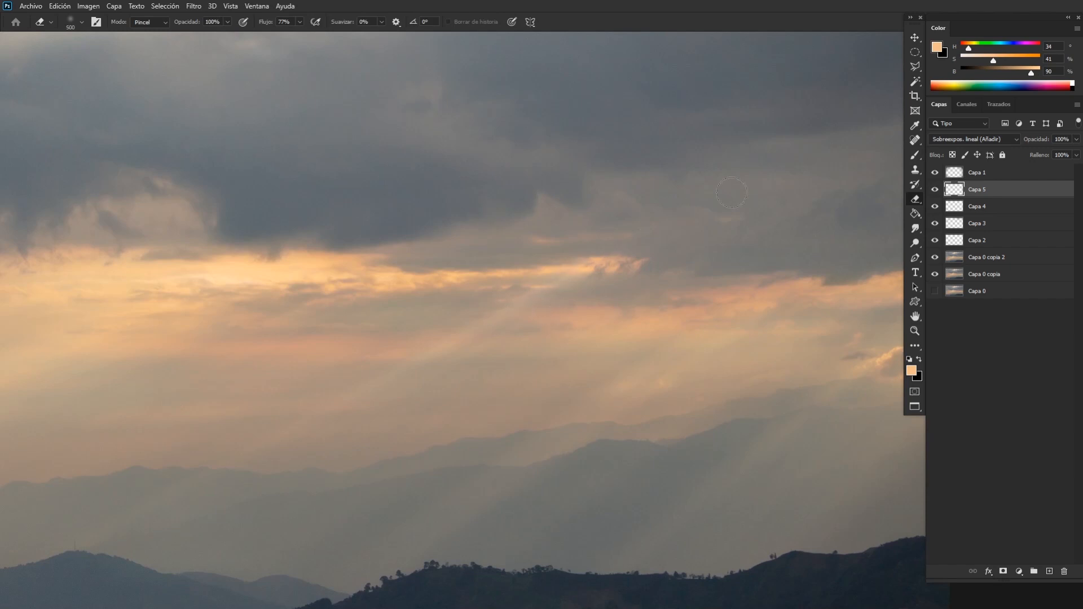
# Select Capa 2, sample the orange cloud streak, and set the brush colour to 62% saturation and 67% brightness.
pyautogui.click(975, 242)
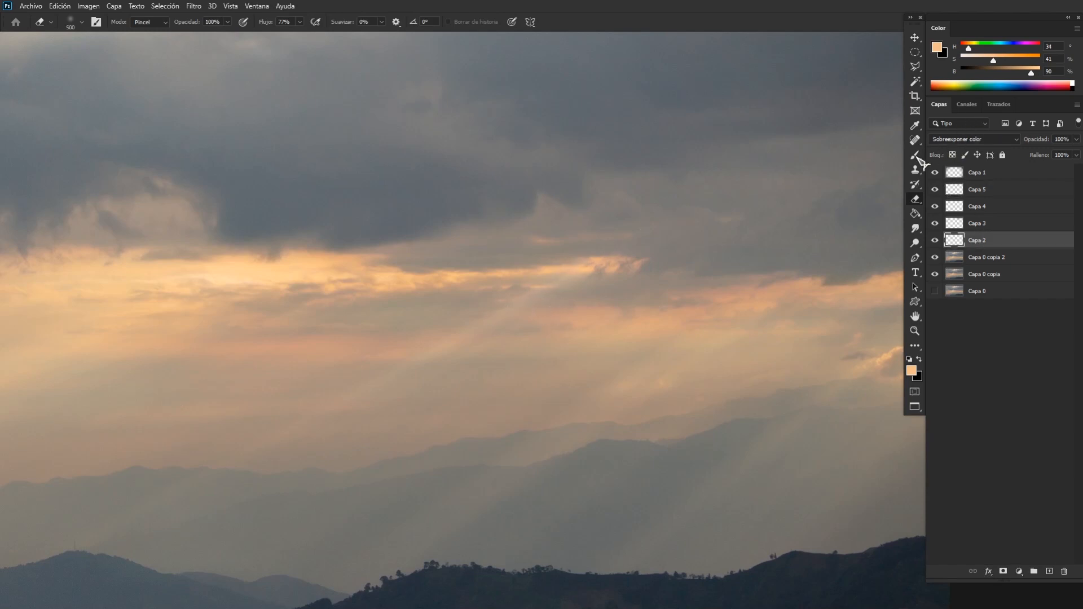
pyautogui.press('b')
pyautogui.keyDown('alt'); pyautogui.click(587, 273); pyautogui.keyUp('alt')
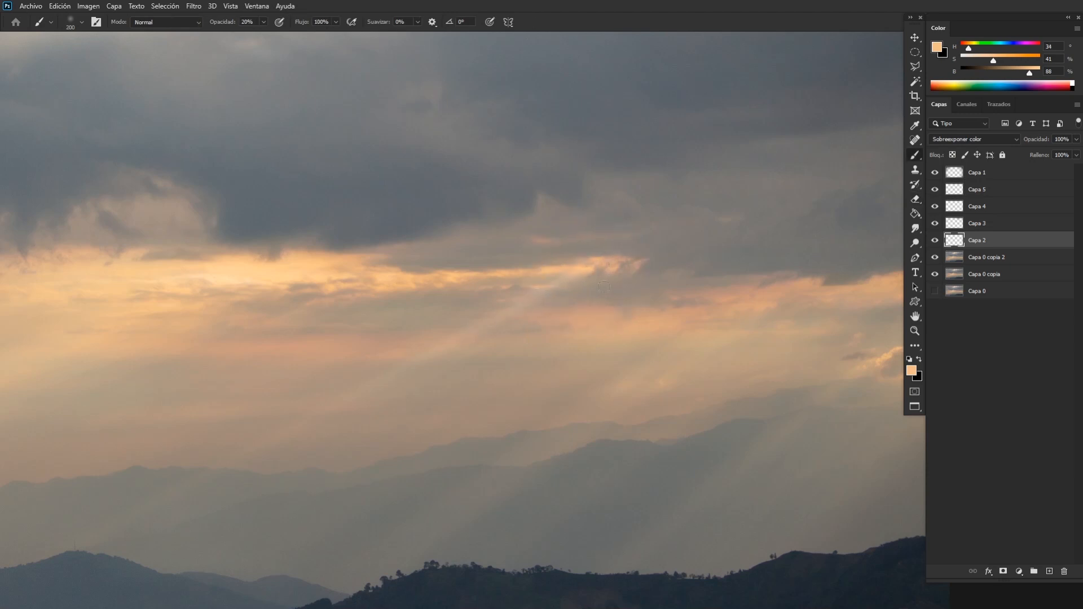
pyautogui.click(1009, 60)
pyautogui.moveTo(1022, 72); pyautogui.dragTo(1013, 73)
# Paint warm diagonal light rays over the distant mountains on Capa 2 with a 250 px brush, checking the whole photo.
pyautogui.hotkey('ctrl', '-')
pyautogui.hotkey('ctrl', '-')
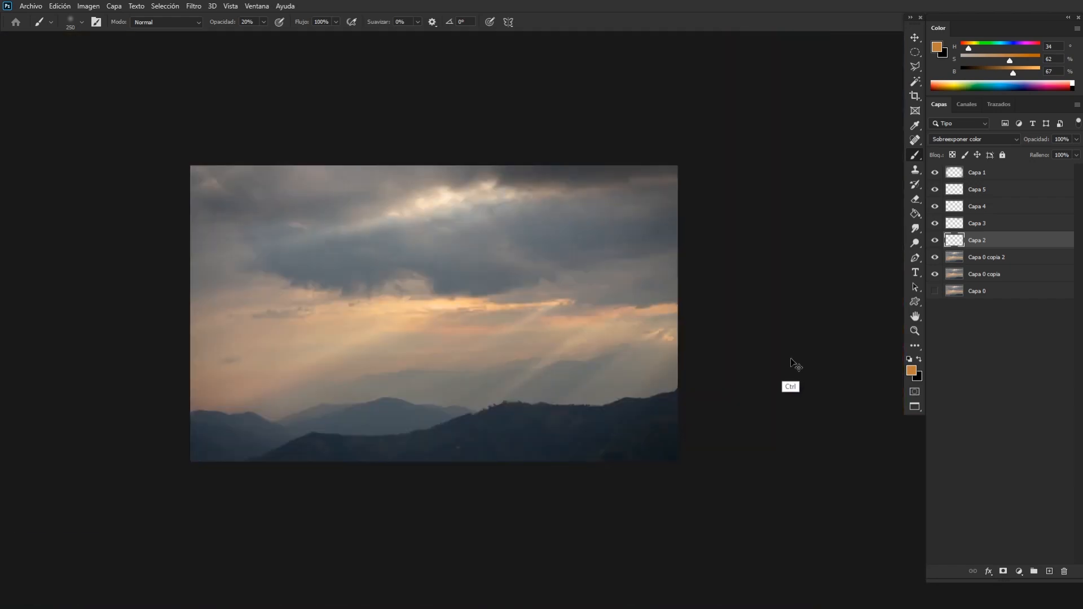
pyautogui.hotkey('ctrl', '+')
pyautogui.press('e')
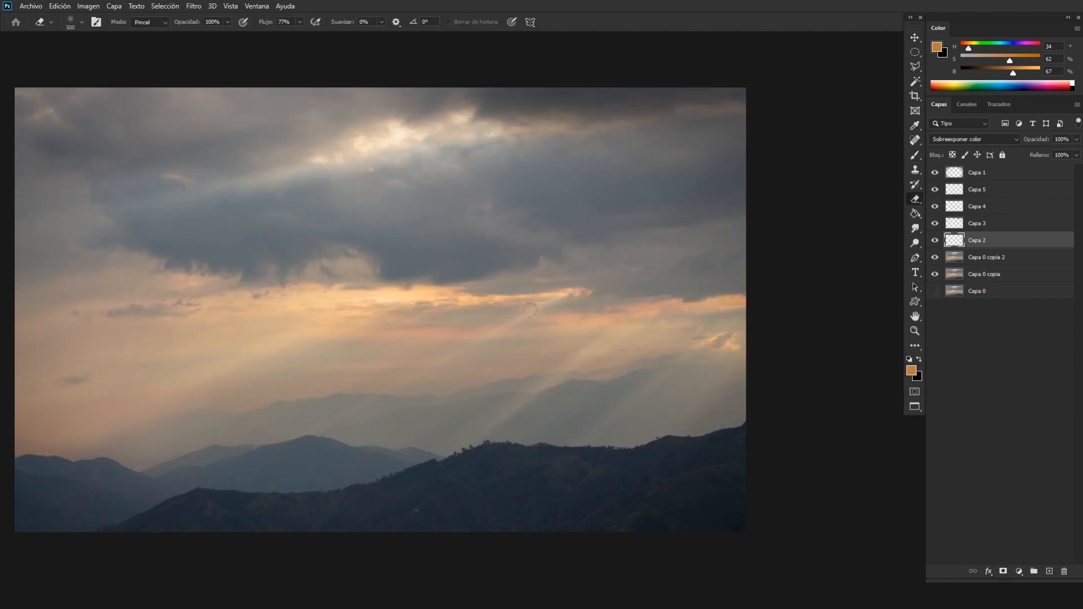
pyautogui.press('b')
pyautogui.hotkey('ctrl', '-')
pyautogui.hotkey('ctrl', '-')
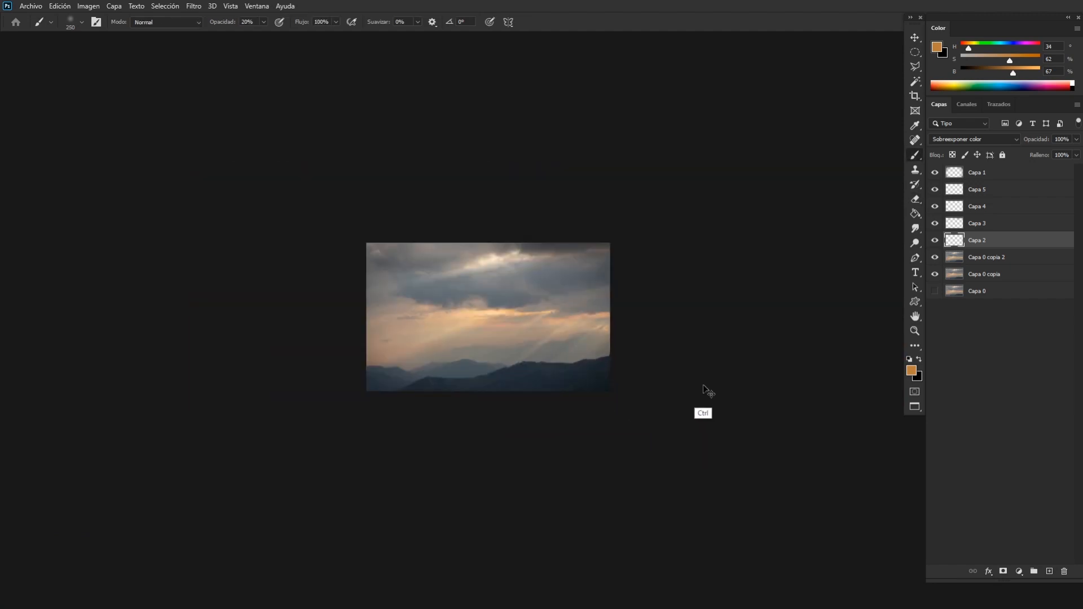
pyautogui.hotkey('ctrl', '+')
pyautogui.hotkey('ctrl', '+')
# Soften the warm light rays on Capa 2 with a 500 px eraser, checking the whole photo.
pyautogui.press('e')
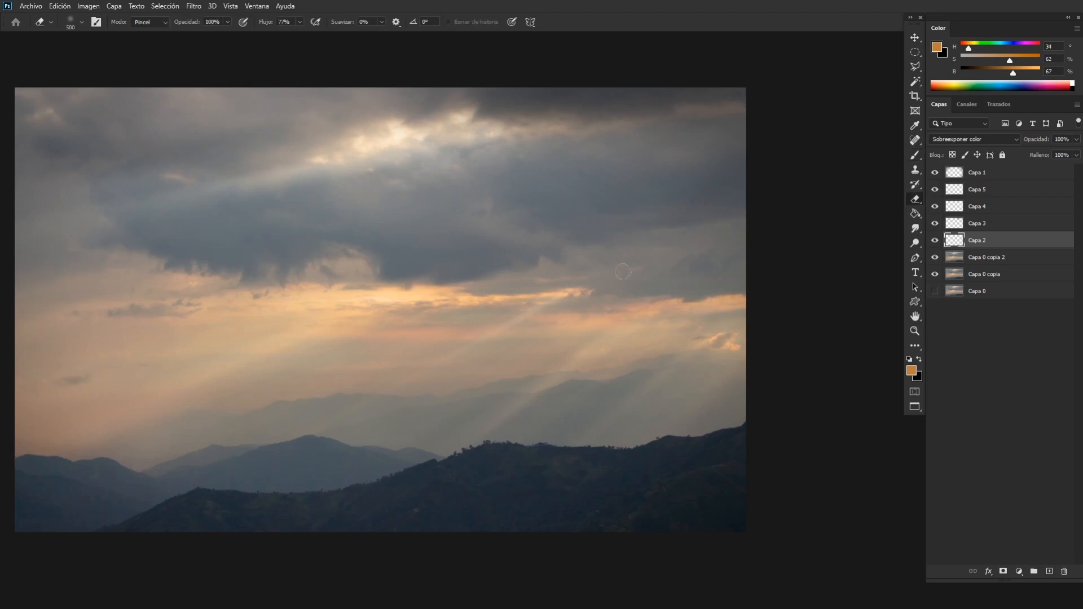
pyautogui.hotkey('ctrl', '-')
pyautogui.hotkey('ctrl', '-')
pyautogui.hotkey('ctrl', '+')
pyautogui.hotkey('ctrl', '+')
pyautogui.hotkey('ctrl', '+')
pyautogui.hotkey('ctrl', '+')
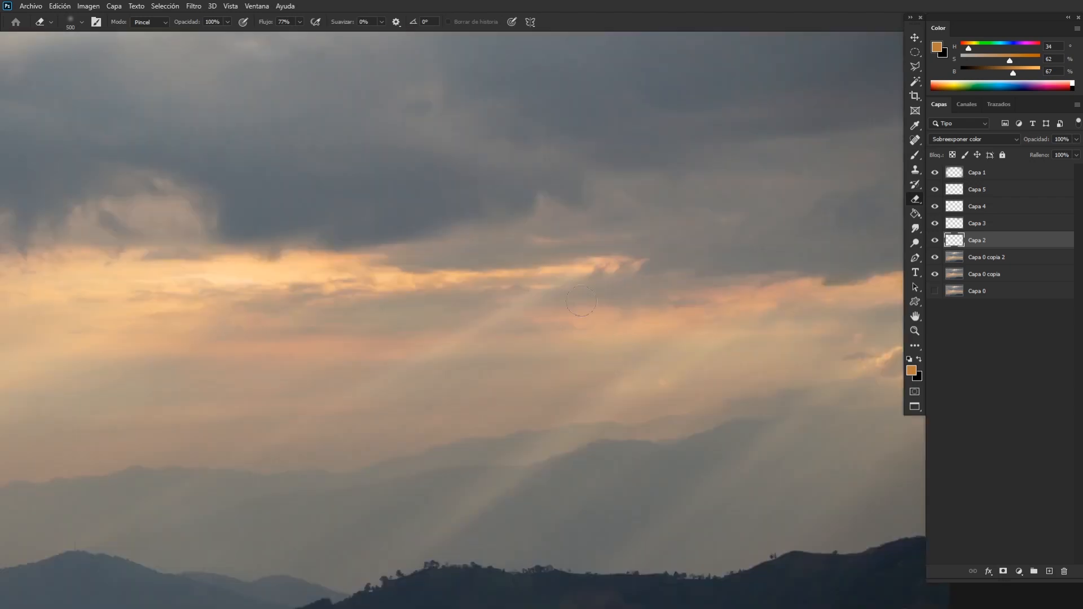
pyautogui.moveTo(581, 300)
pyautogui.mouseDown()
pyautogui.moveTo(606, 368)
pyautogui.moveTo(691, 302)
pyautogui.mouseUp()
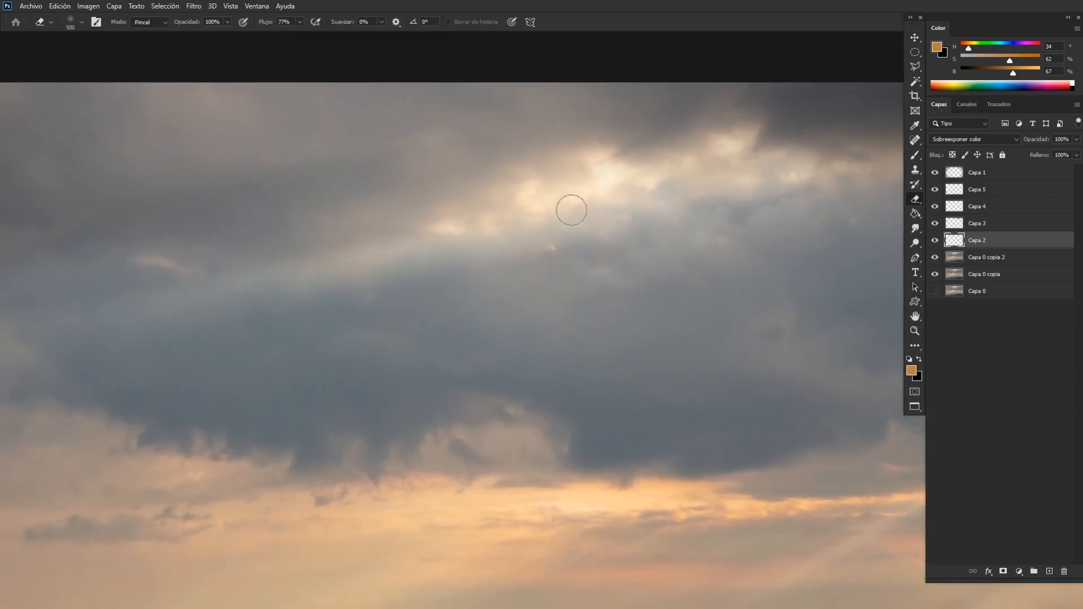
# Select Capa 5, compare the sky with and without it, and sample the pale grey beneath the bright cloud opening as brush colour.
pyautogui.click(977, 191)
pyautogui.click(934, 189)
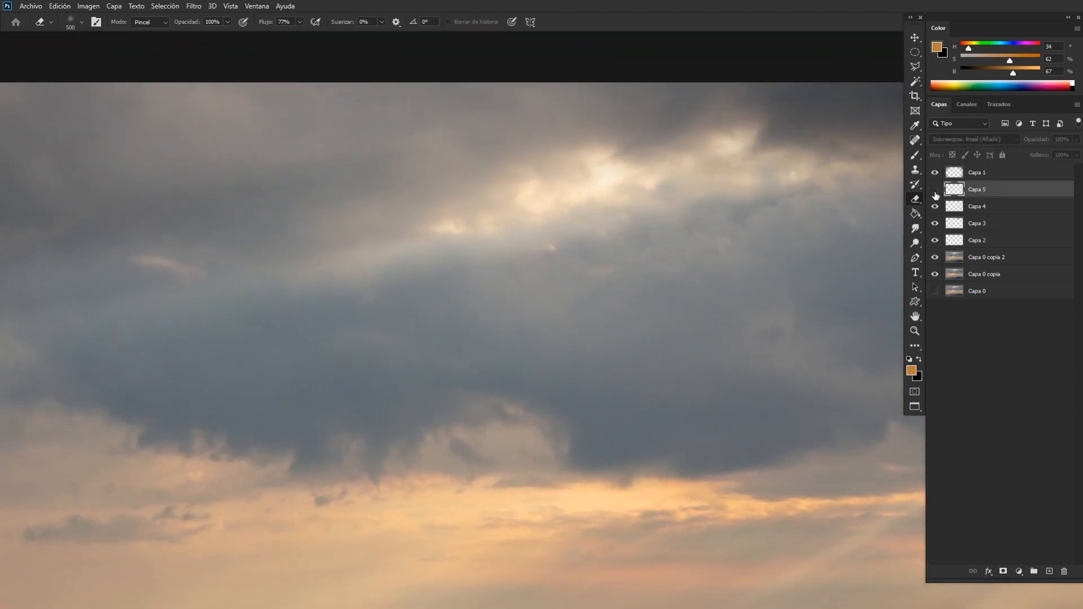
pyautogui.hotkey('ctrl', '-')
pyautogui.hotkey('ctrl', '+')
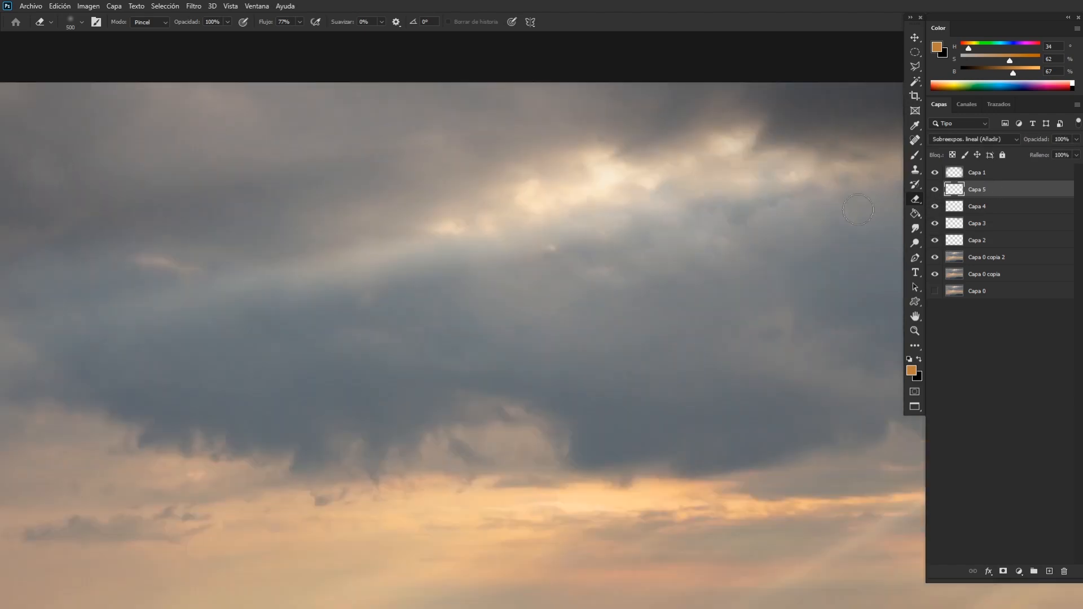
pyautogui.press('b')
pyautogui.press('alt')
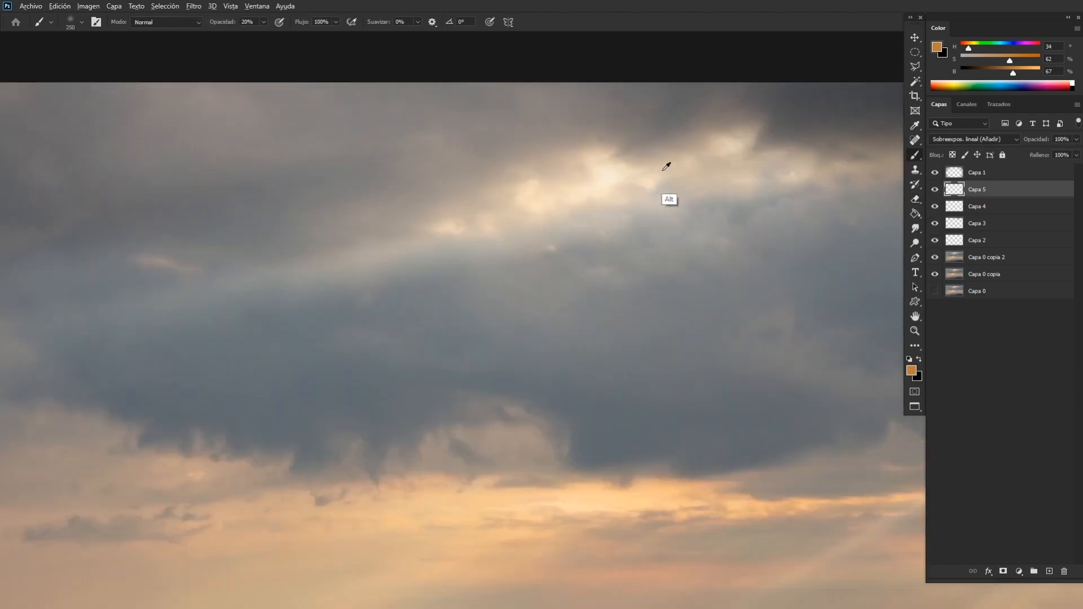
pyautogui.keyDown('alt'); pyautogui.click(493, 247); pyautogui.keyUp('alt')
pyautogui.press(']')
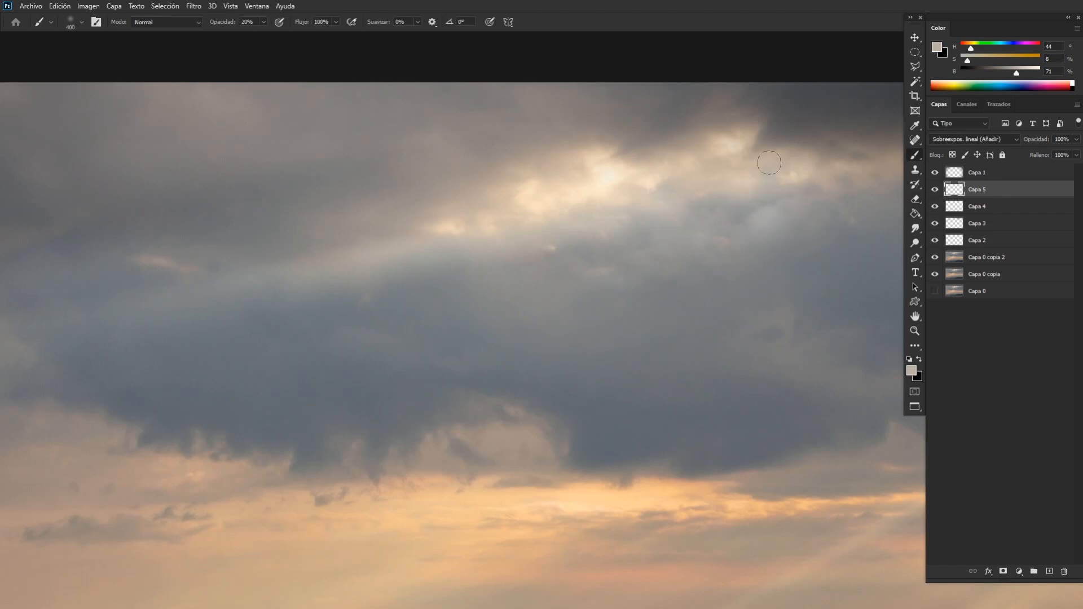
# Paint a pale glow along the bright cloud opening on Capa 5 with 500 px and 900 px brushes.
pyautogui.press('[')
pyautogui.press(']')
pyautogui.press(']')
pyautogui.hotkey('ctrl', '-')
pyautogui.hotkey('ctrl', '-')
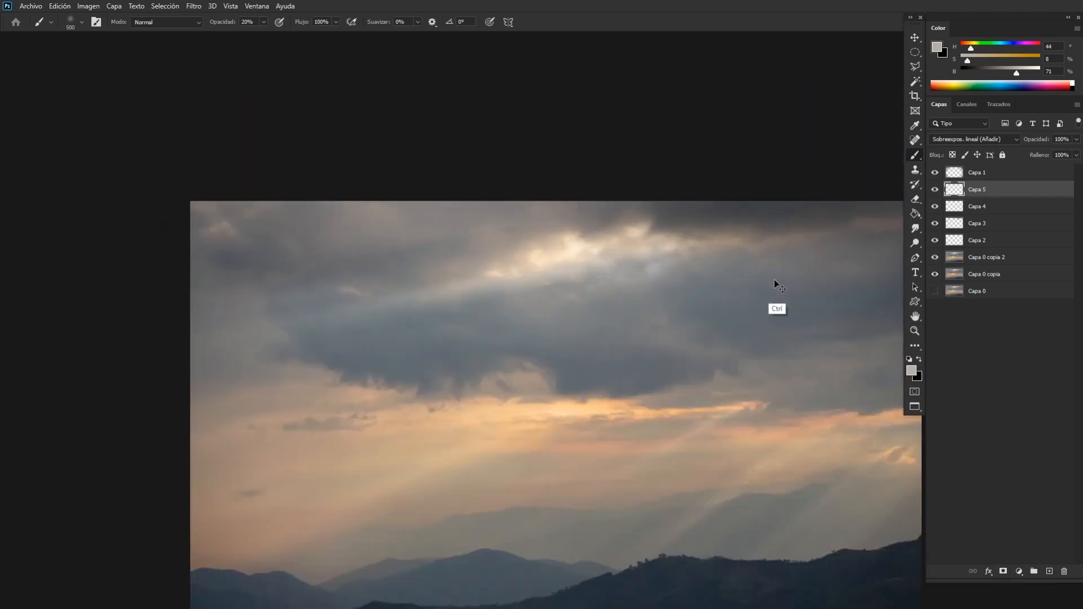
pyautogui.hotkey('ctrl', '+')
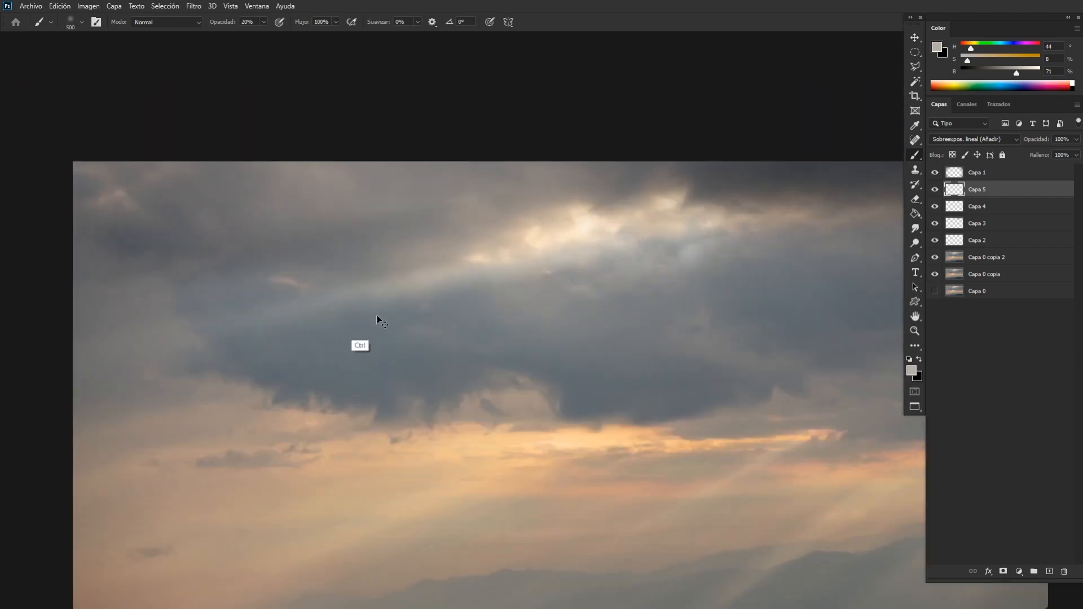
pyautogui.hotkey('ctrl', '-')
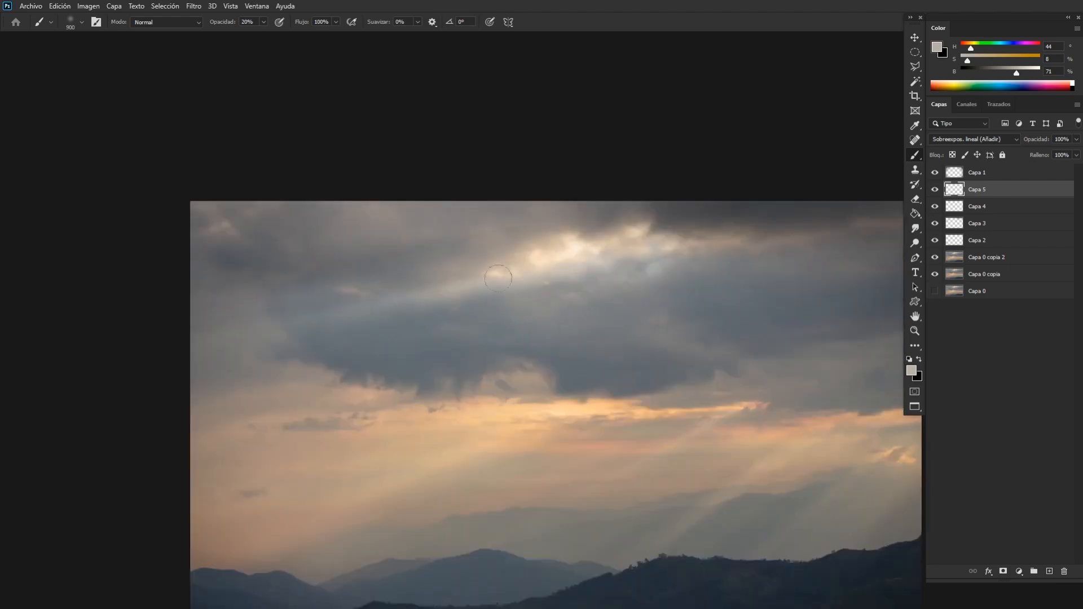
pyautogui.press(']')
pyautogui.hotkey('ctrl', '-')
pyautogui.hotkey('ctrl', '-')
pyautogui.hotkey('ctrl', '+')
pyautogui.hotkey('ctrl', '+')
pyautogui.hotkey('ctrl', '+')
pyautogui.hotkey('ctrl', '+')
# Soften the glow on Capa 5 with a 1200 px eraser and check the balance of the whole photo.
pyautogui.press('e')
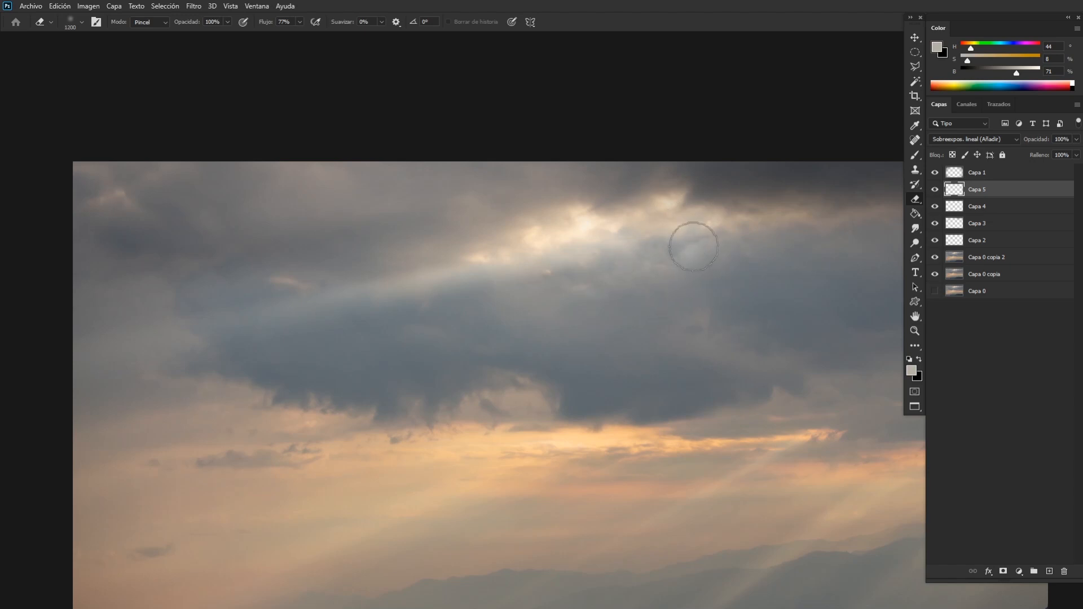
pyautogui.hotkey('ctrl', '-')
pyautogui.hotkey('ctrl', '-')
pyautogui.hotkey('ctrl', '-')
pyautogui.hotkey('ctrl', '-')
pyautogui.hotkey('ctrl', '+')
pyautogui.hotkey('ctrl', '+')
pyautogui.hotkey('ctrl', '-')
pyautogui.hotkey('ctrl', '-')
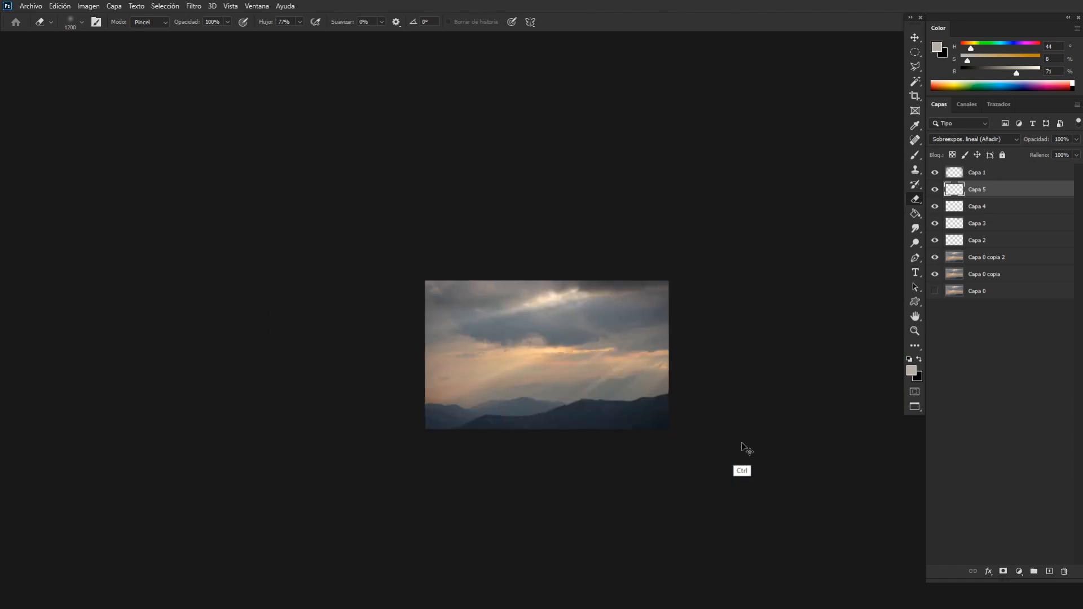
pyautogui.hotkey('ctrl', '+')
pyautogui.hotkey('ctrl', '+')
pyautogui.hotkey('ctrl', '+')
pyautogui.hotkey('ctrl', '+')
pyautogui.moveTo(719, 396); pyautogui.dragTo(474, 219)
pyautogui.hotkey('ctrl', '-')
pyautogui.hotkey('ctrl', '-')
pyautogui.hotkey('ctrl', '-')
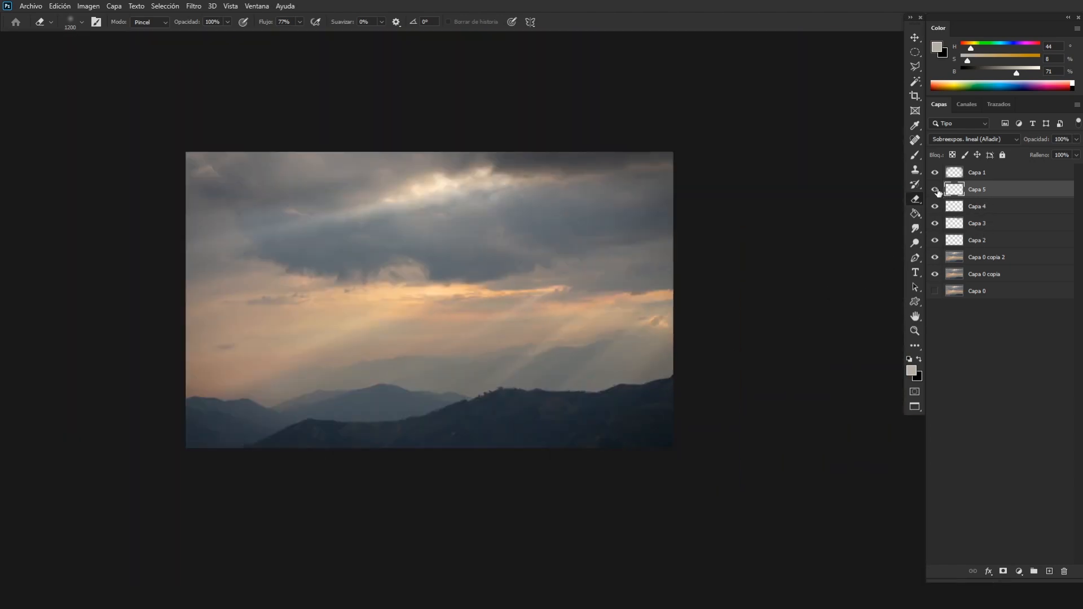
# Hide Capa 1 through Capa 5 and compare the dodged copies with the original Capa 0.
pyautogui.click(935, 190)
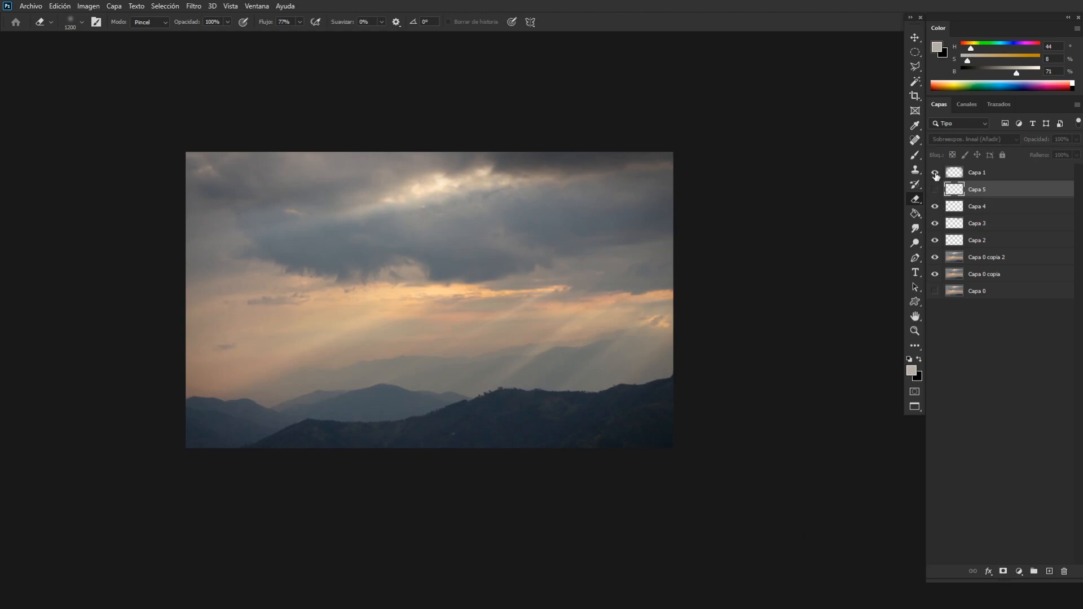
pyautogui.click(935, 173)
pyautogui.click(935, 223)
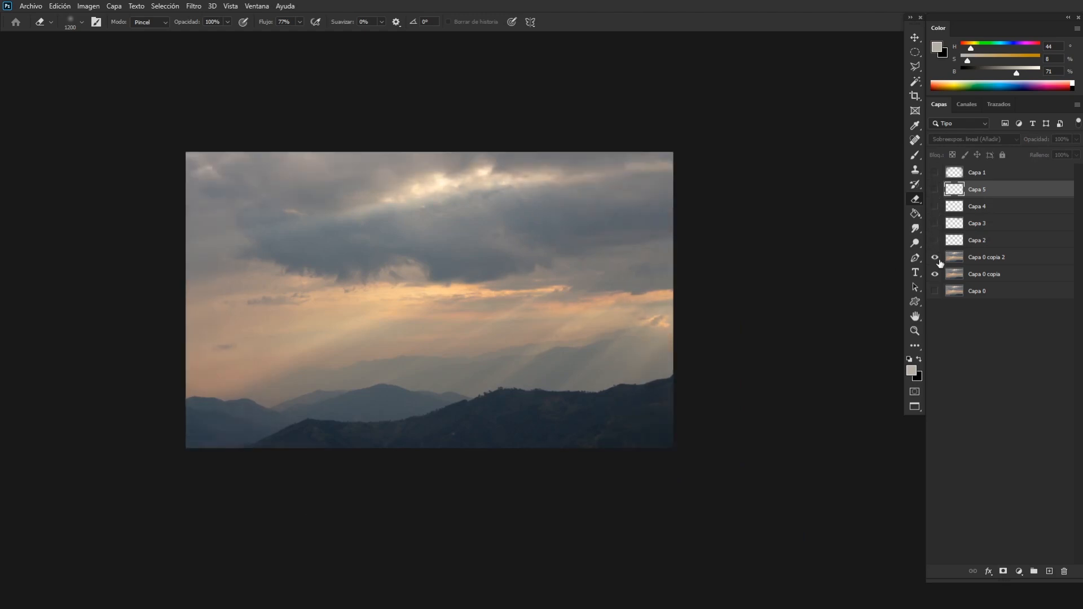
pyautogui.keyDown('alt'); pyautogui.click(941, 291); pyautogui.keyUp('alt')
pyautogui.keyDown('alt'); pyautogui.click(941, 290); pyautogui.keyUp('alt')
pyautogui.click(979, 261)
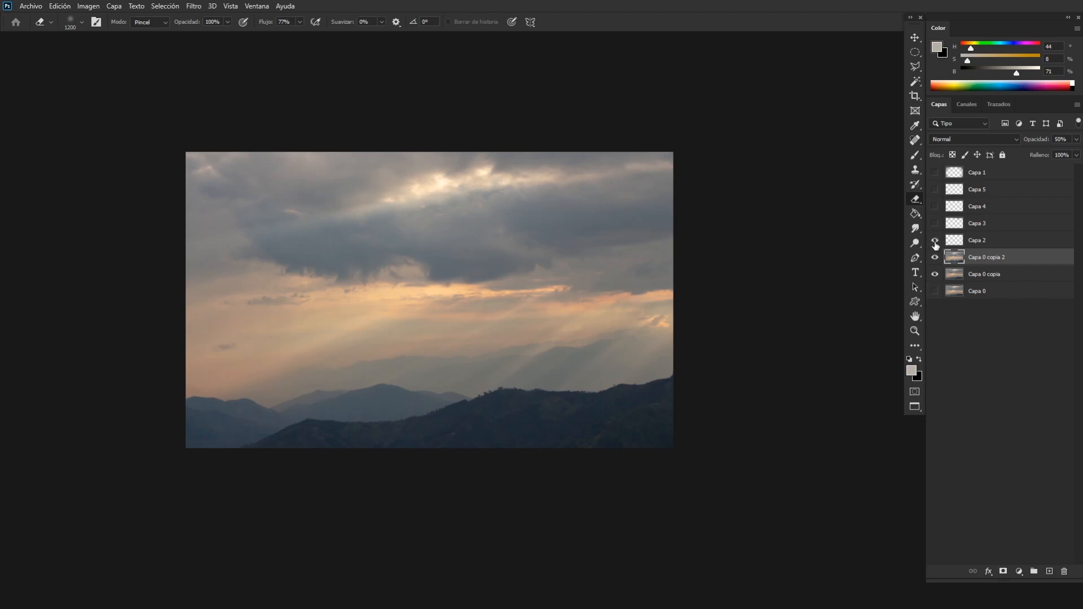
# Show the Capa 1 vignette, compare its effect, and enlarge it from its centre beyond the photo's edges with Free Transform.
pyautogui.click(935, 172)
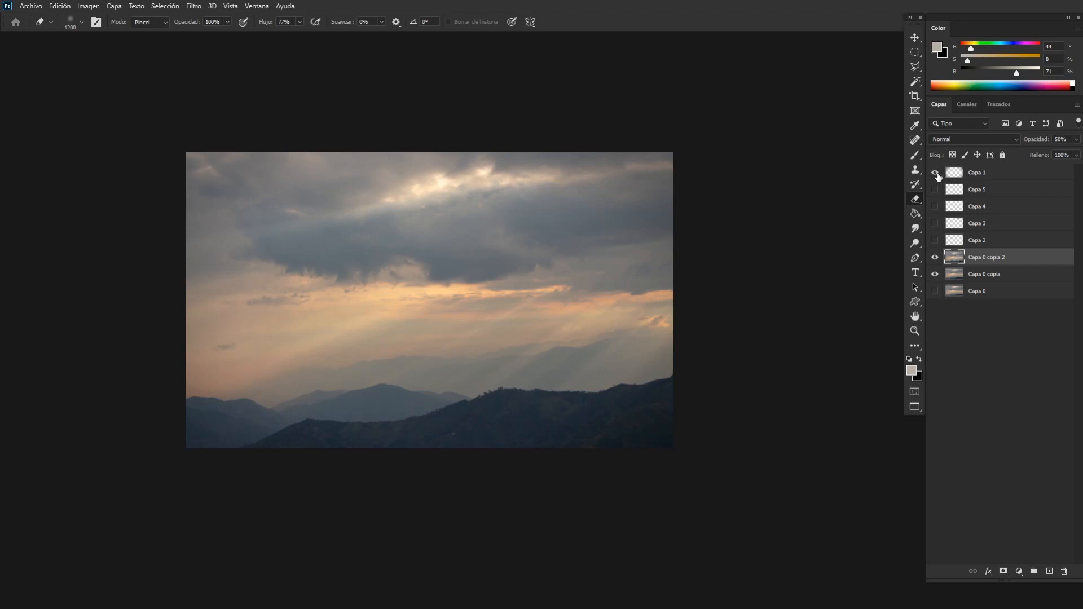
pyautogui.click(937, 175)
pyautogui.click(937, 175)
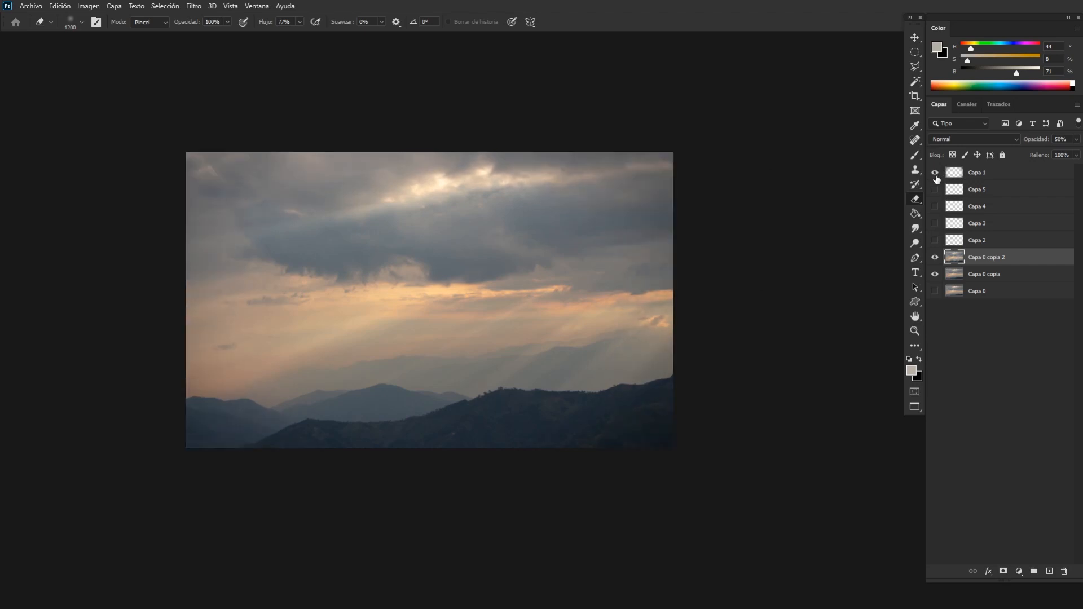
pyautogui.click(1001, 178)
pyautogui.hotkey('ctrl', 't')
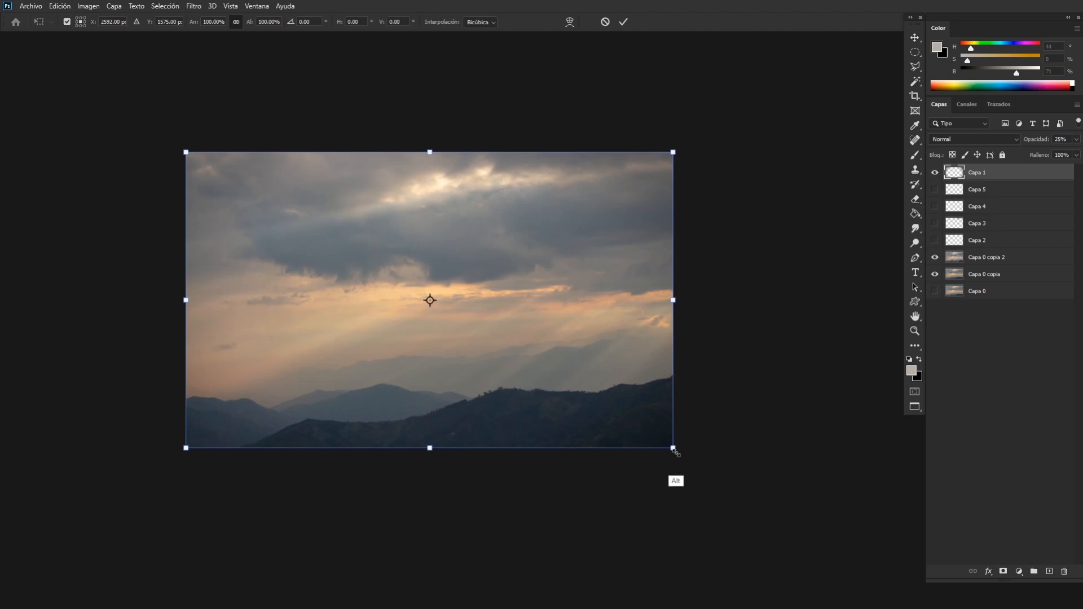
pyautogui.moveTo(675, 449)
pyautogui.mouseDown()
pyautogui.moveTo(738, 489)
pyautogui.moveTo(634, 422)
pyautogui.moveTo(730, 477)
pyautogui.moveTo(805, 546)
pyautogui.mouseUp()
pyautogui.press('Return')
pyautogui.press('e')
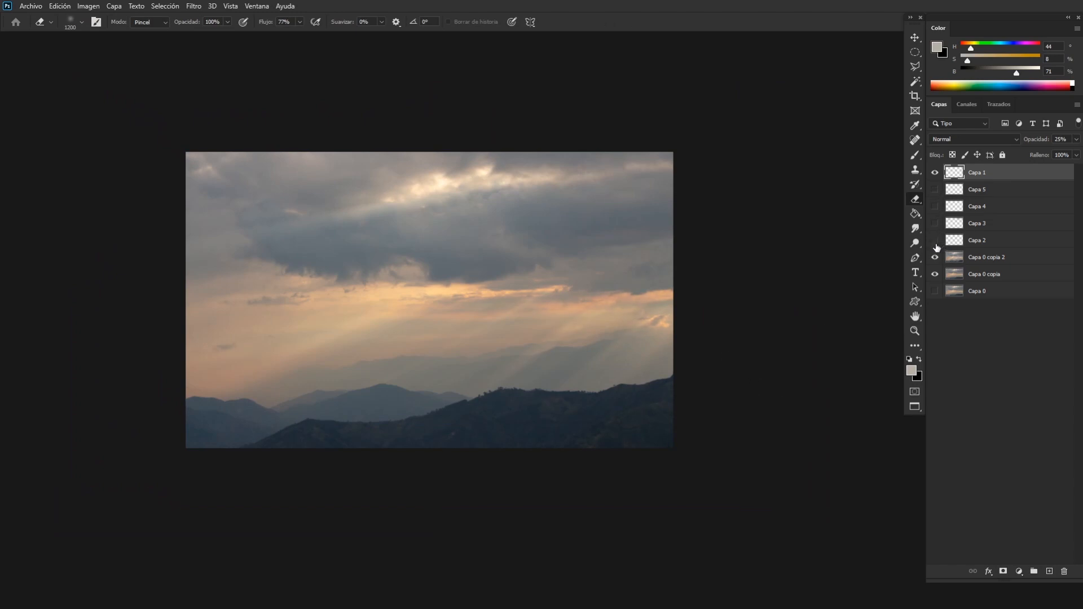
# Select Capa 2 and compare the photo with and without its painted light, leaving the layer shown.
pyautogui.click(955, 244)
pyautogui.hotkey('ctrl', '+')
pyautogui.hotkey('ctrl', '+')
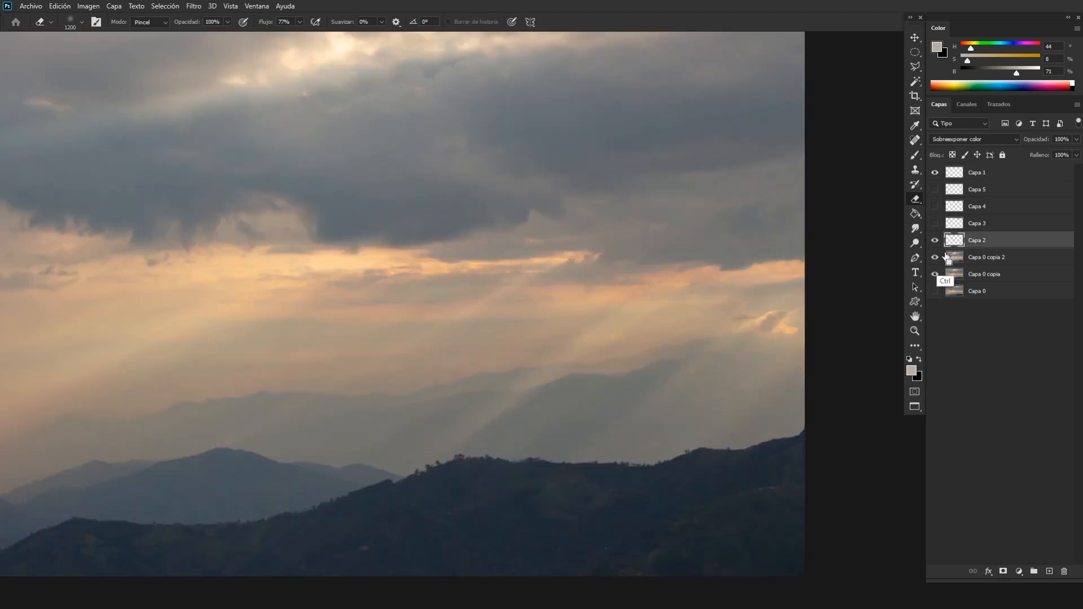
pyautogui.hotkey('ctrl', '-')
pyautogui.hotkey('ctrl', '-')
pyautogui.click(935, 241)
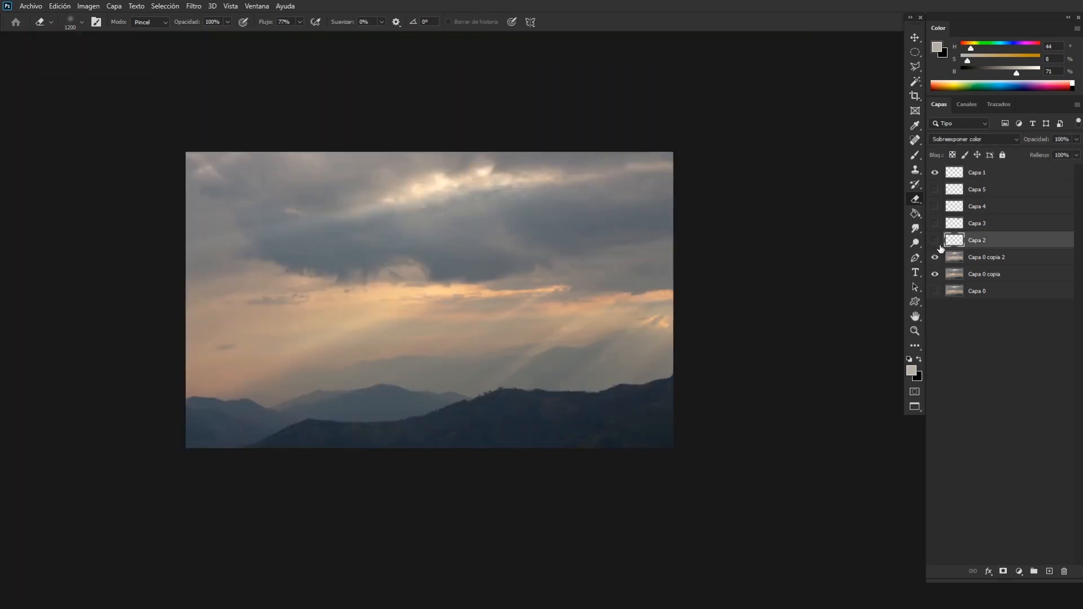
pyautogui.click(622, 344)
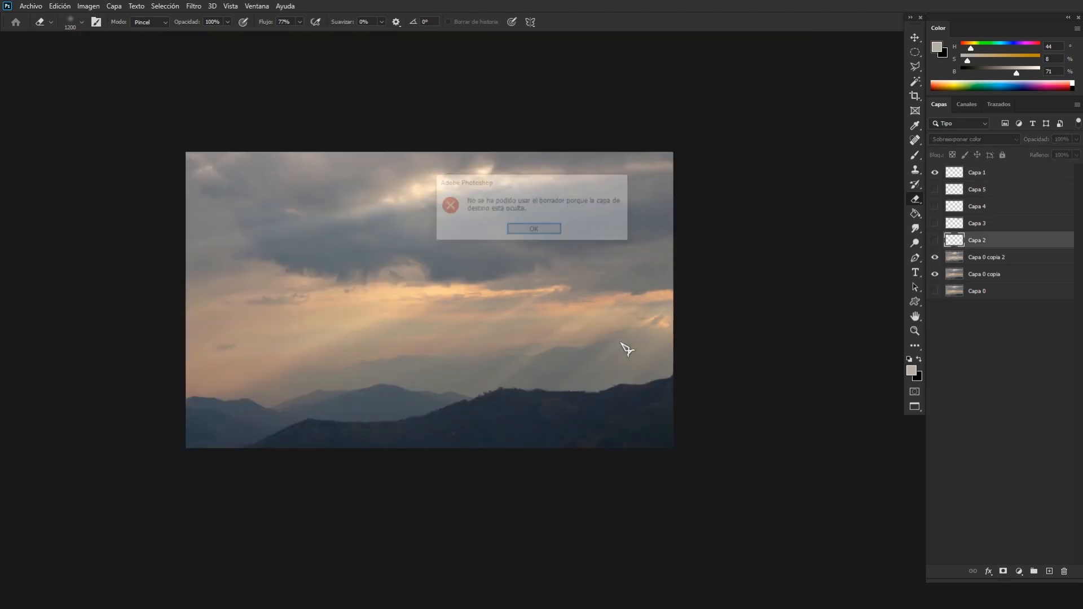
pyautogui.click(533, 228)
pyautogui.click(934, 241)
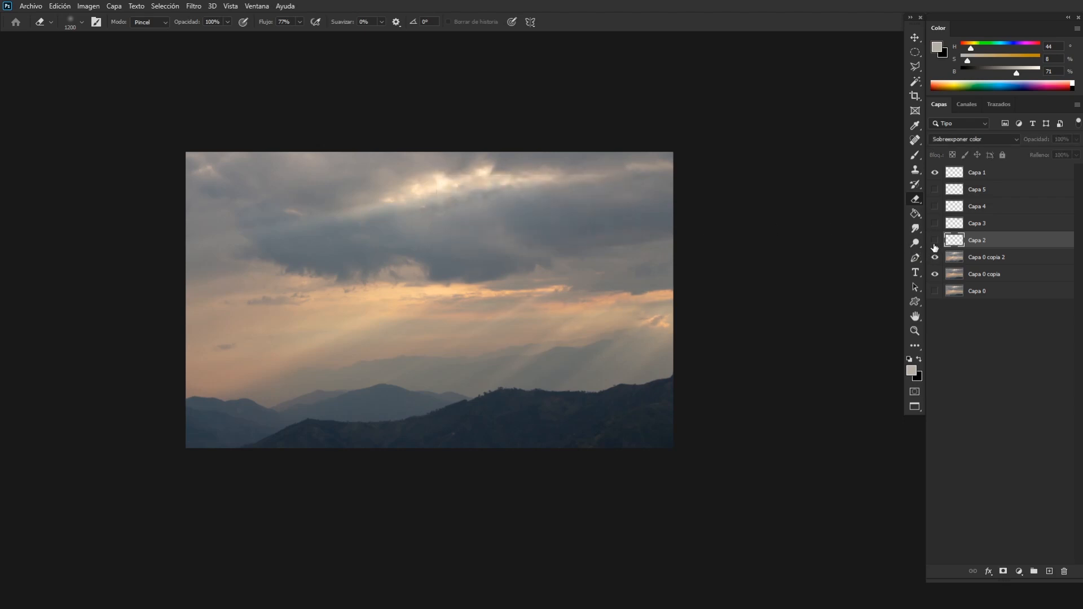
# Select Capa 3 and compare the photo with and without its Multiply shading, leaving the layer shown.
pyautogui.click(962, 224)
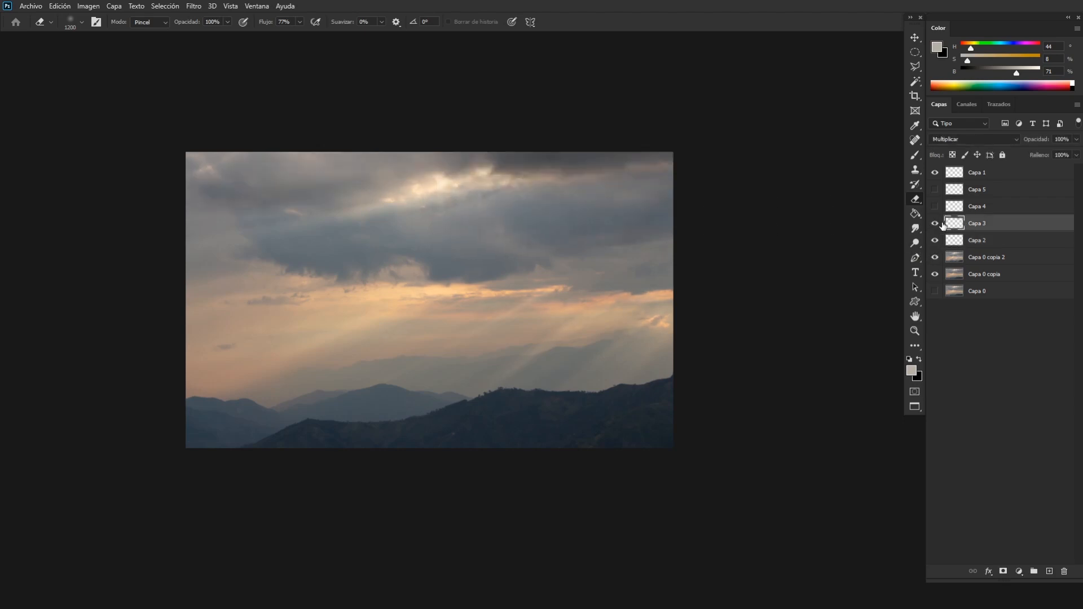
pyautogui.click(940, 225)
pyautogui.click(940, 227)
pyautogui.click(938, 228)
pyautogui.click(938, 230)
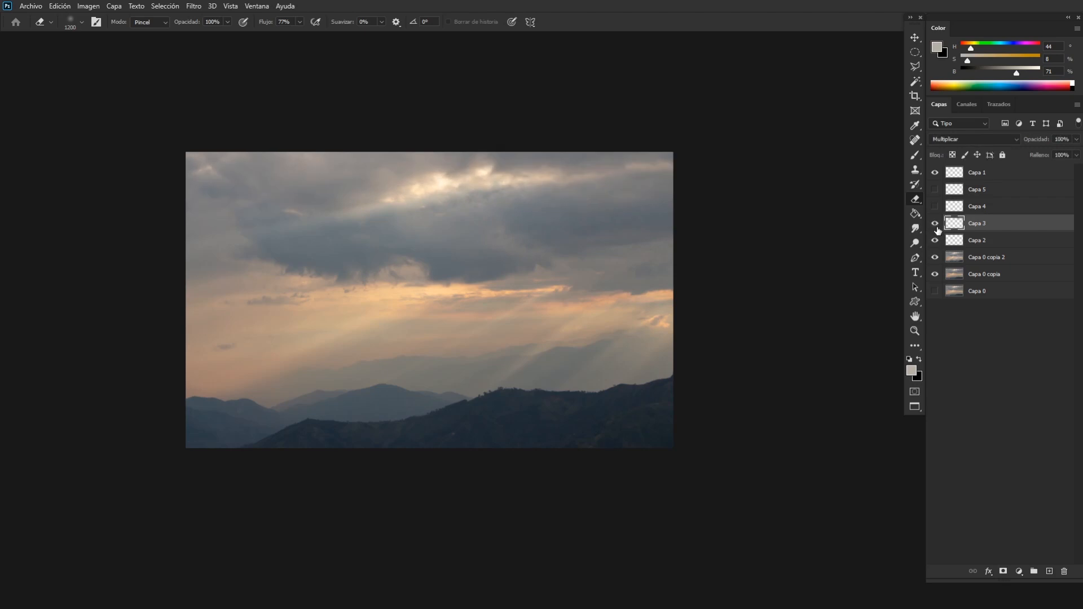
pyautogui.click(937, 228)
pyautogui.click(937, 229)
pyautogui.click(937, 229)
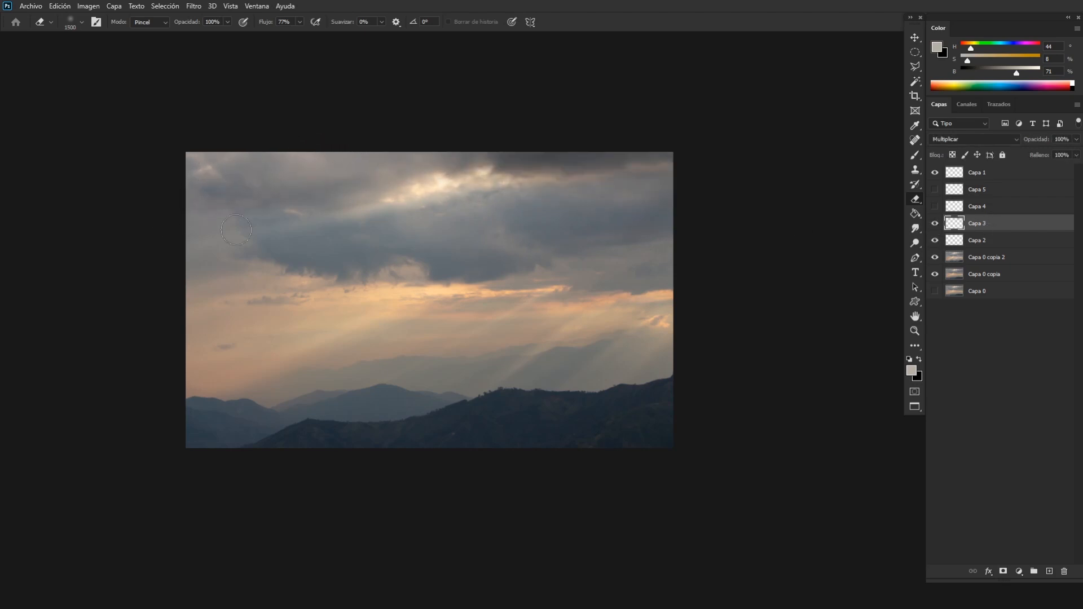
# Select Capa 4 and examine its colour tint around the sunset streak and distant mountains, leaving the layer shown.
pyautogui.click(951, 210)
pyautogui.click(933, 207)
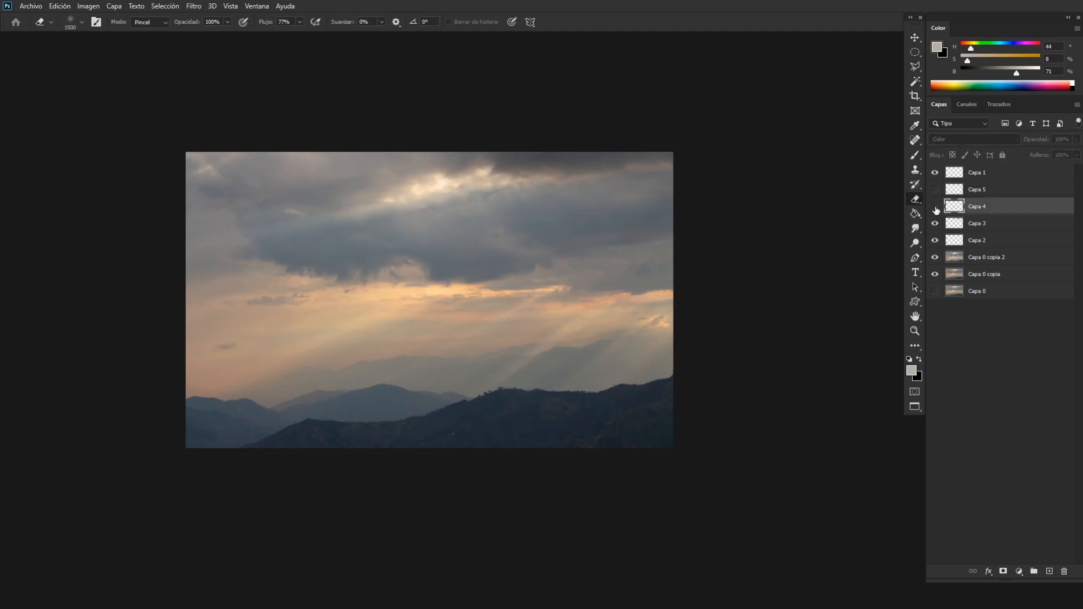
pyautogui.click(933, 207)
pyautogui.click(934, 207)
pyautogui.hotkey('ctrl', '+')
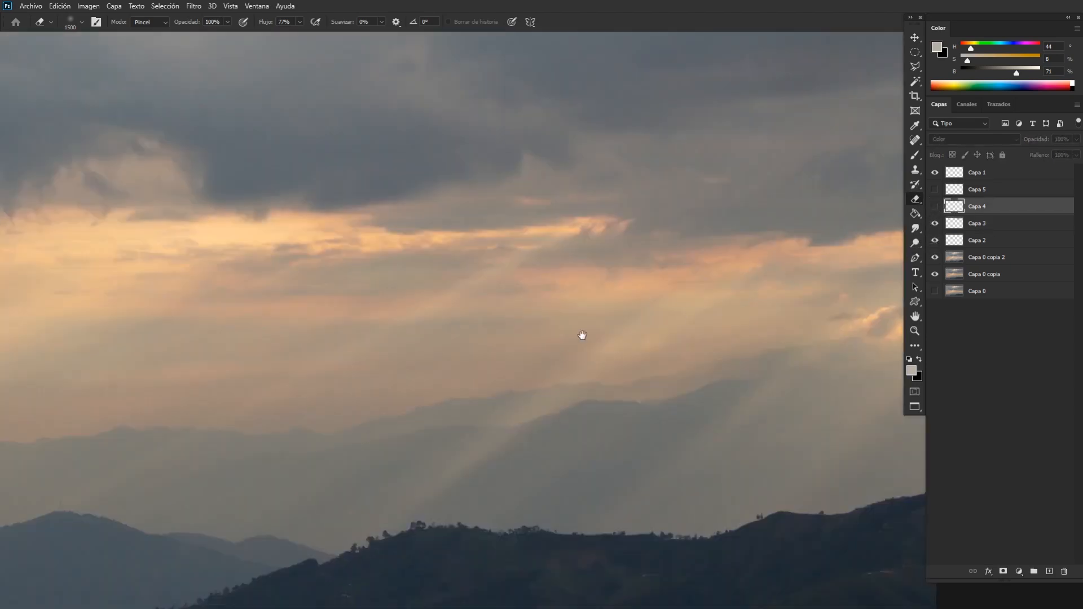
pyautogui.moveTo(580, 336); pyautogui.dragTo(697, 295)
pyautogui.hotkey('ctrl', '+')
pyautogui.moveTo(587, 307); pyautogui.dragTo(587, 356)
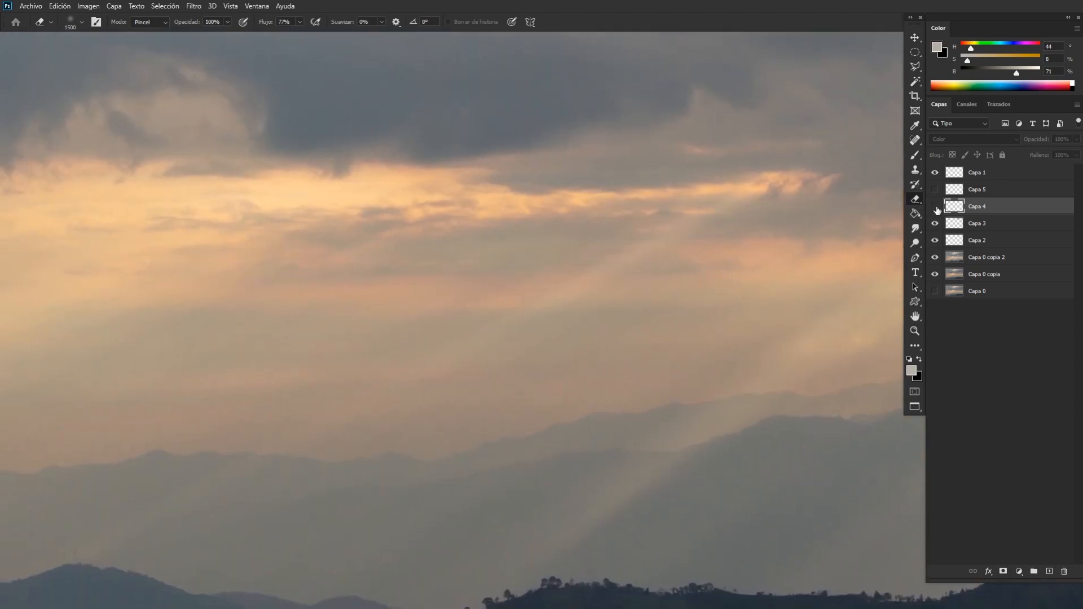
pyautogui.click(935, 206)
pyautogui.click(934, 207)
pyautogui.click(934, 207)
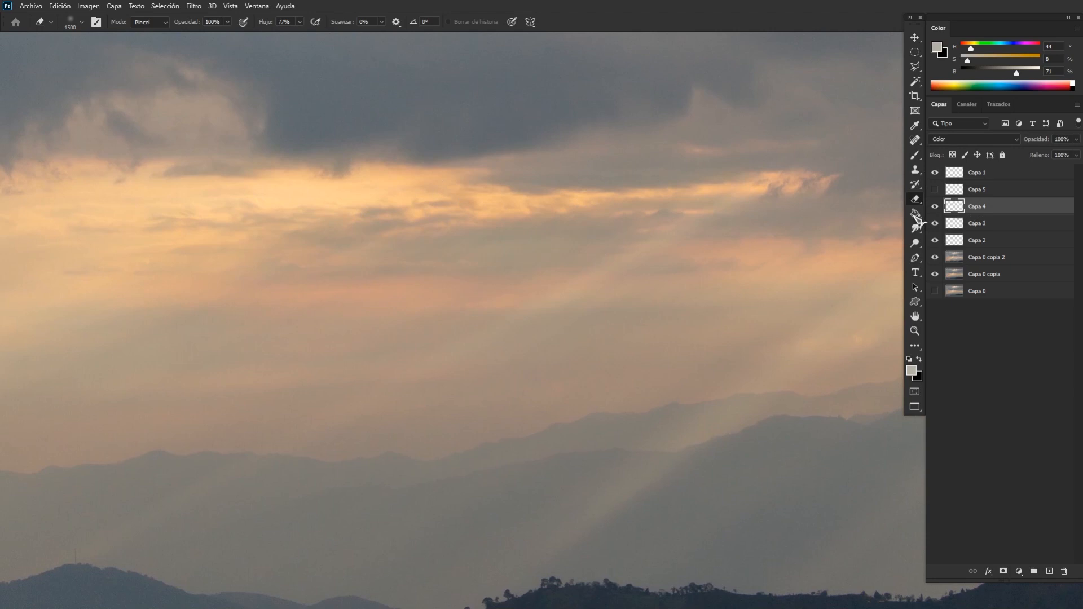
# Sample orange from the bright cloud streak, tint the clouds with a 700 px brush, and raise the brush colour's saturation to 54%.
pyautogui.press('b')
pyautogui.keyDown('alt'); pyautogui.click(434, 176); pyautogui.keyUp('alt')
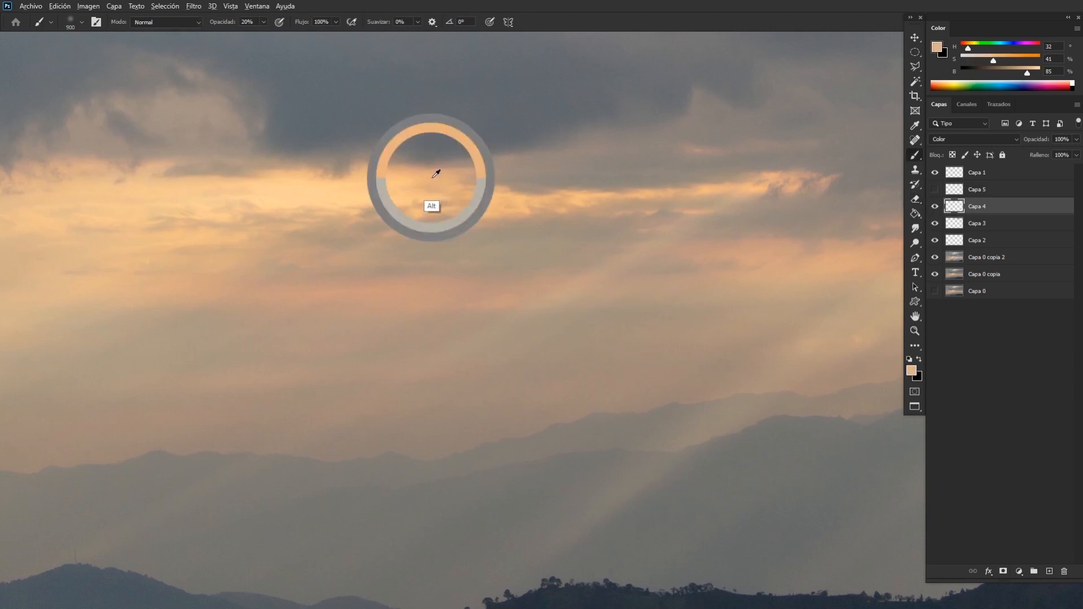
pyautogui.press('[')
pyautogui.press('[')
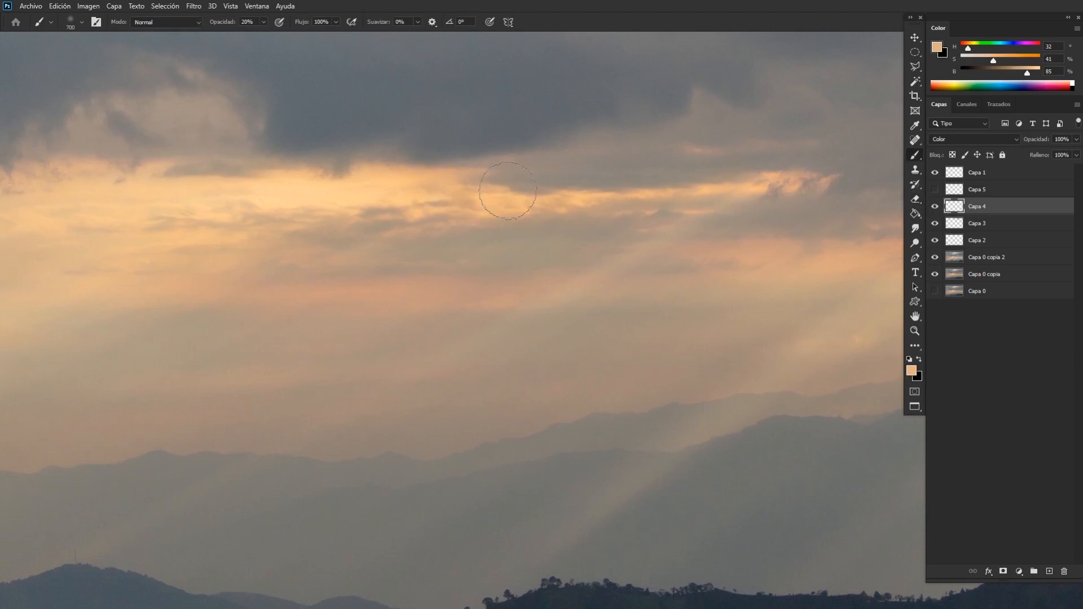
pyautogui.moveTo(167, 257)
pyautogui.mouseDown()
pyautogui.moveTo(179, 240)
pyautogui.moveTo(160, 237)
pyautogui.mouseUp()
pyautogui.click(998, 60)
pyautogui.click(1004, 60)
# Paint orange over the sunset cloud streaks and the small clouds near the photo's right edge on Capa 4 with a 200–250 px brush.
pyautogui.press('[')
pyautogui.press('[')
pyautogui.press('[')
pyautogui.press('[')
pyautogui.press('[')
pyautogui.press('[')
pyautogui.moveTo(612, 196); pyautogui.dragTo(700, 238)
pyautogui.moveTo(612, 252); pyautogui.dragTo(65, 242)
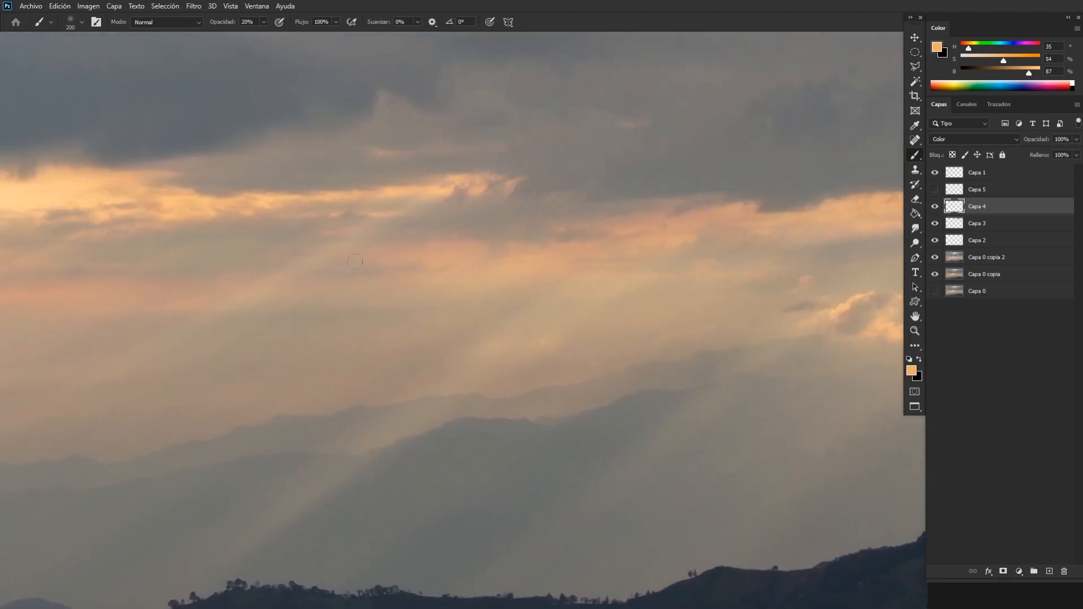
pyautogui.moveTo(795, 220); pyautogui.dragTo(493, 242)
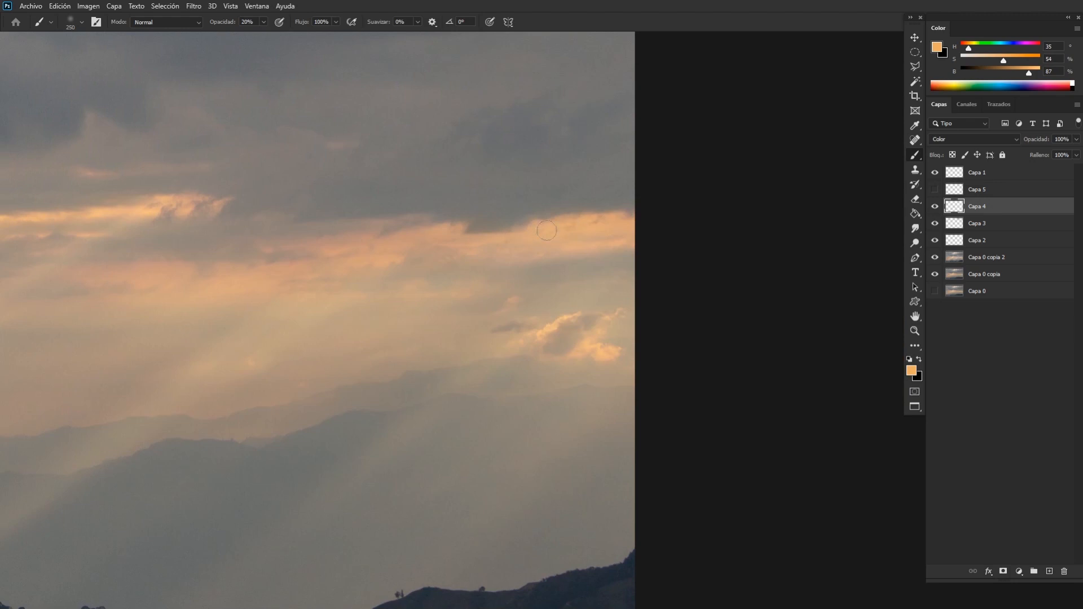
pyautogui.press('e')
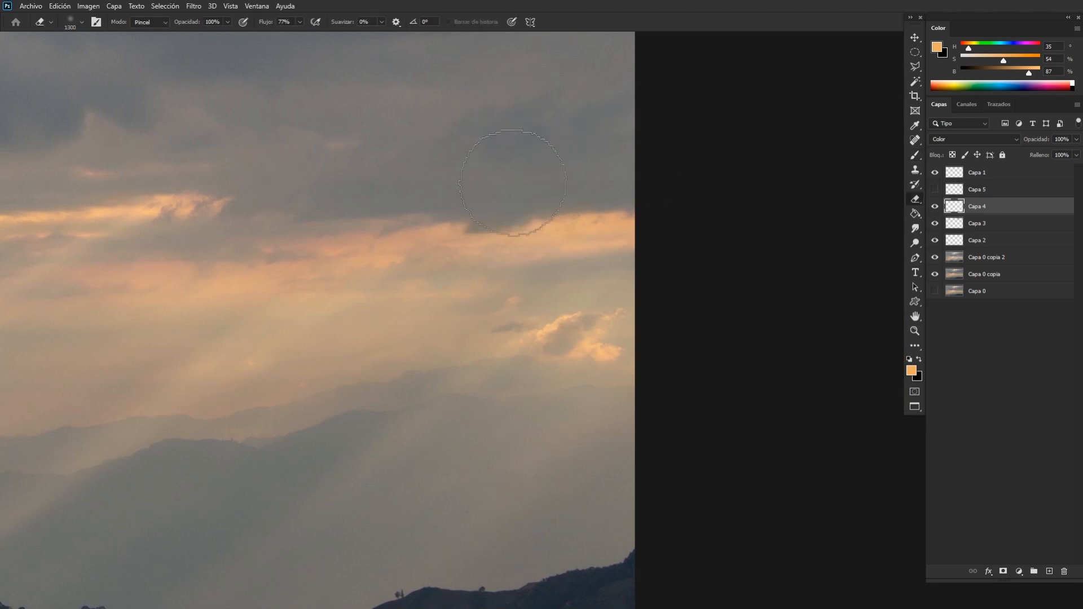
pyautogui.press('b')
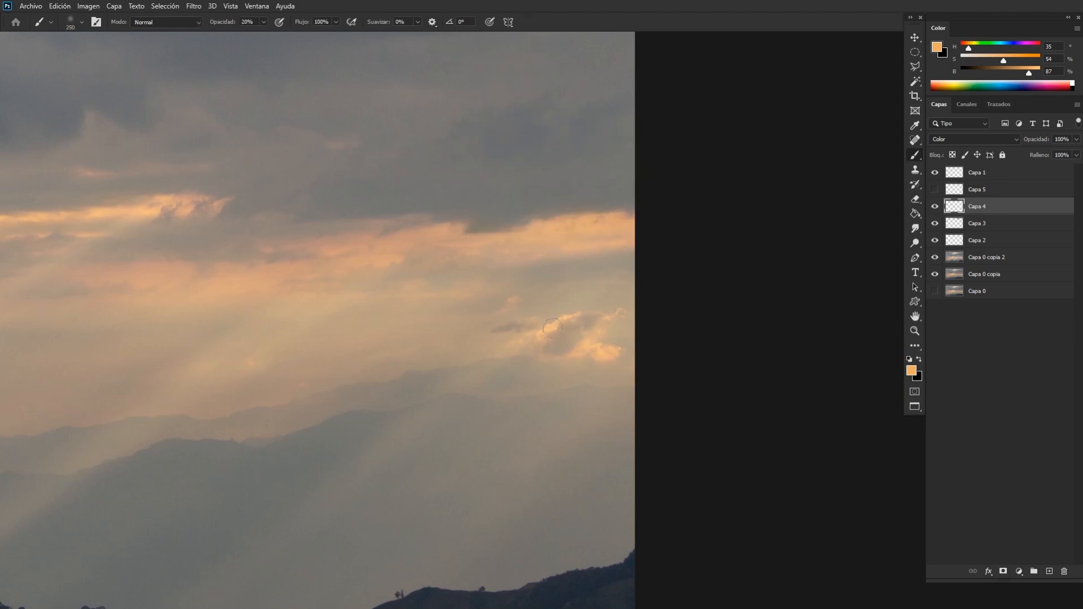
pyautogui.moveTo(520, 341); pyautogui.dragTo(656, 324)
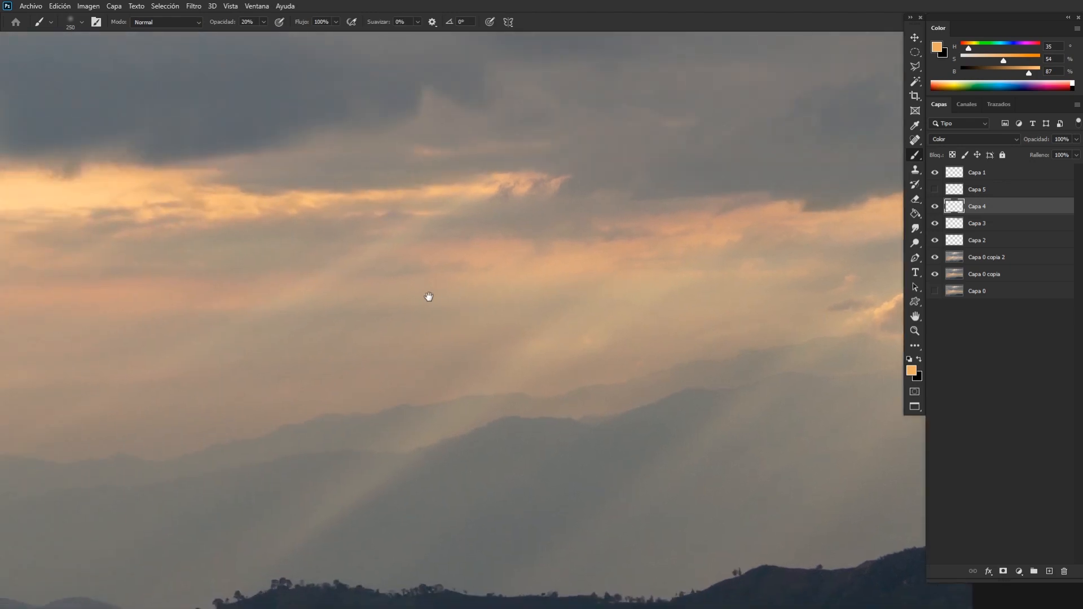
pyautogui.moveTo(429, 297); pyautogui.dragTo(636, 265)
pyautogui.moveTo(472, 269); pyautogui.dragTo(659, 284)
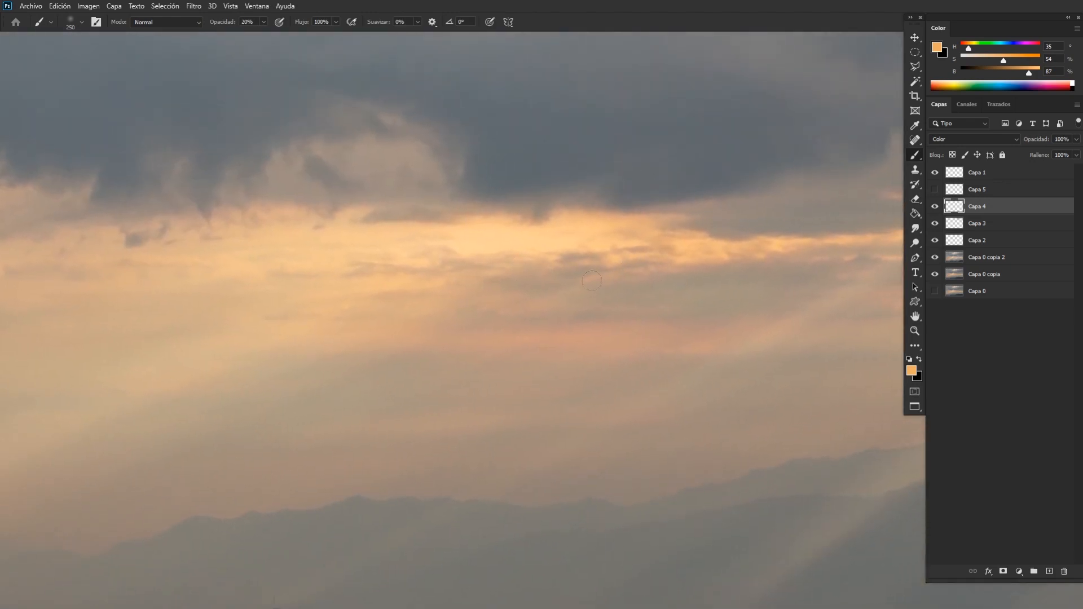
# Examine the orange cloud tint against the whole sky and mountains.
pyautogui.hotkey('ctrl', '-')
pyautogui.hotkey('ctrl', '-')
pyautogui.hotkey('ctrl', '-')
pyautogui.hotkey('ctrl', '-')
pyautogui.hotkey('ctrl', '+')
pyautogui.hotkey('ctrl', '+')
pyautogui.moveTo(734, 291); pyautogui.dragTo(635, 309)
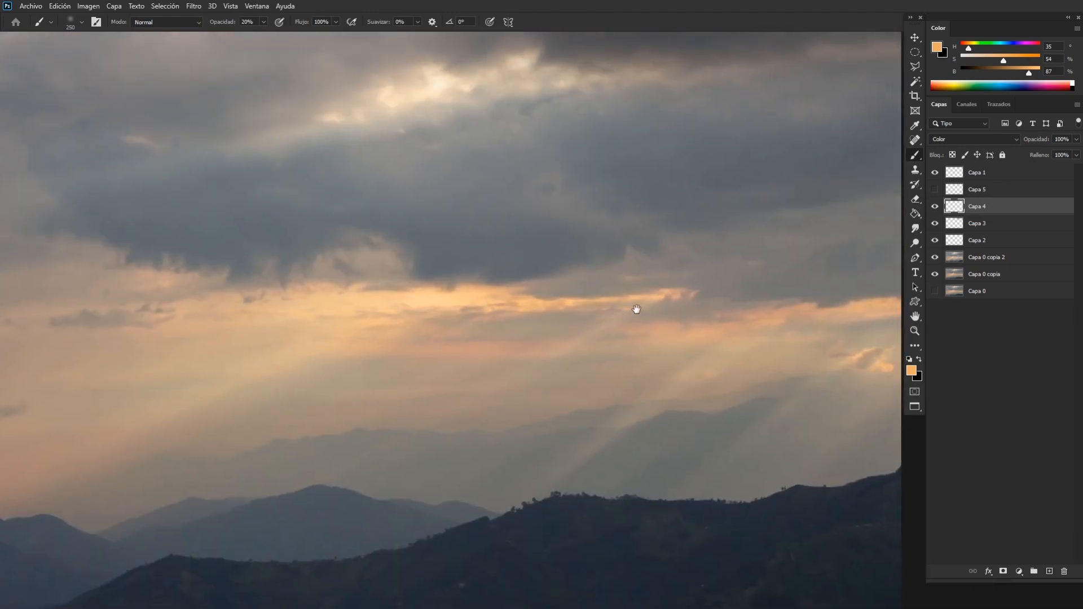
pyautogui.hotkey('ctrl', '-')
pyautogui.hotkey('ctrl', '+')
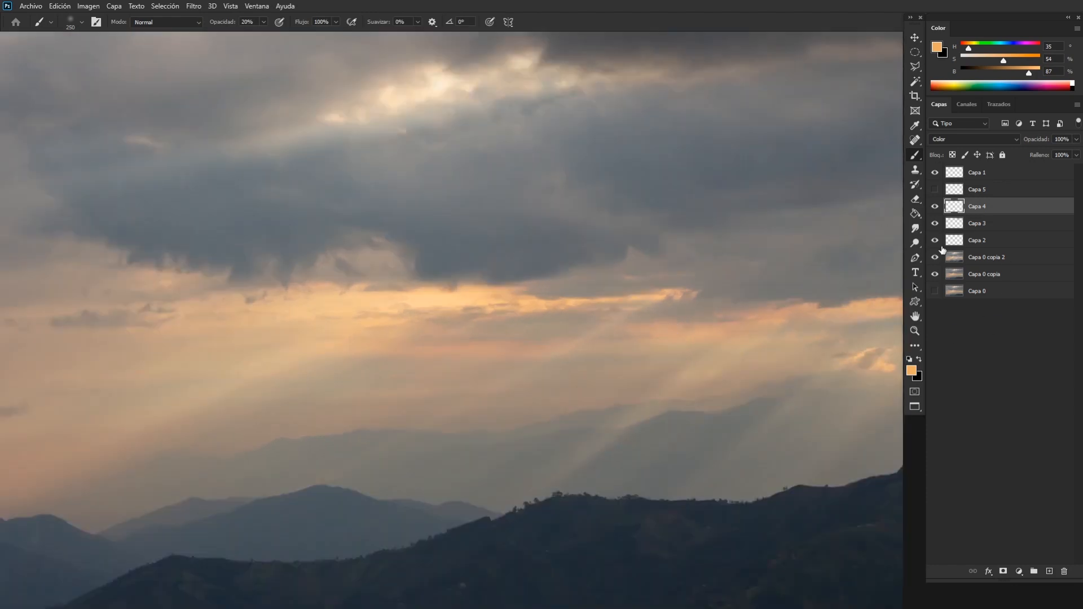
# Add a new layer above Capa 4 and set its blend mode to Color.
pyautogui.hotkey('ctrl', 'shift', 'alt', 'n')
pyautogui.click(961, 140)
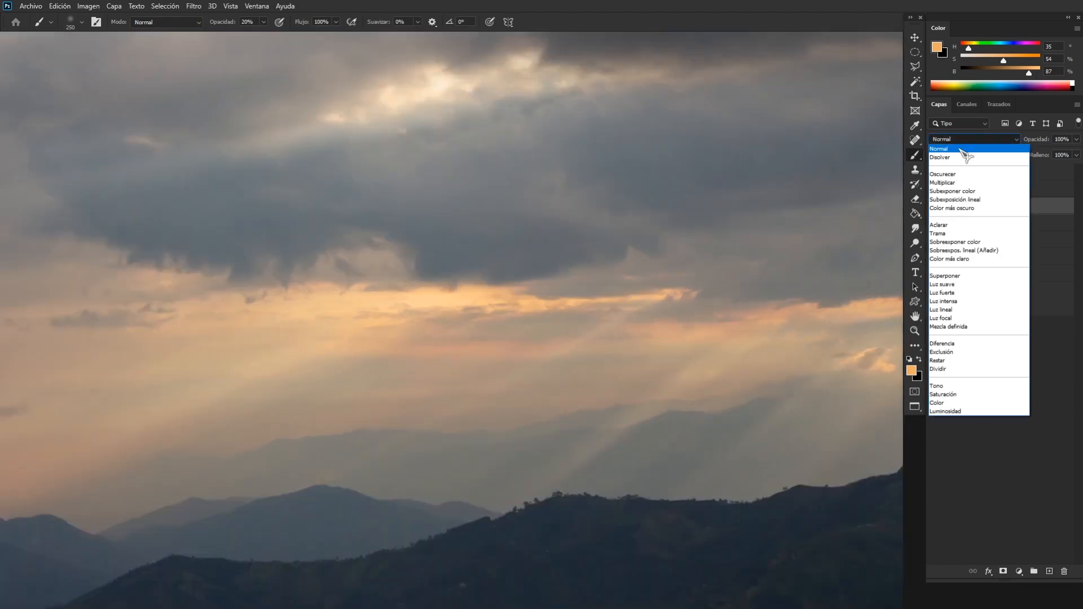
pyautogui.click(956, 403)
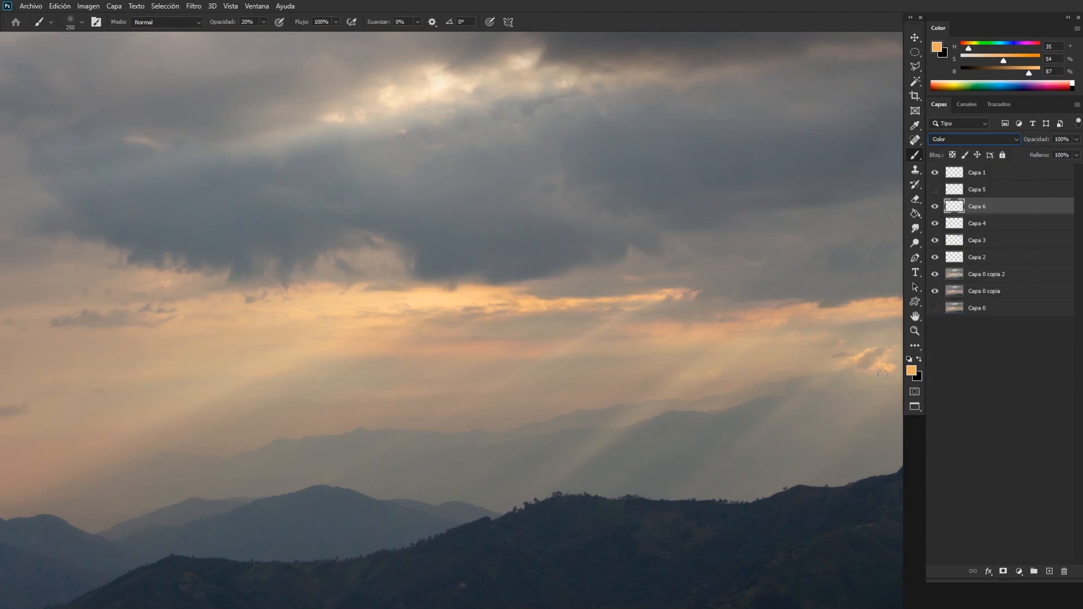
# Sample blue from the dark cloud, set its saturation to 32%, and tint the dark clouds with a 700–800 px brush.
pyautogui.hotkey('ctrl', '-')
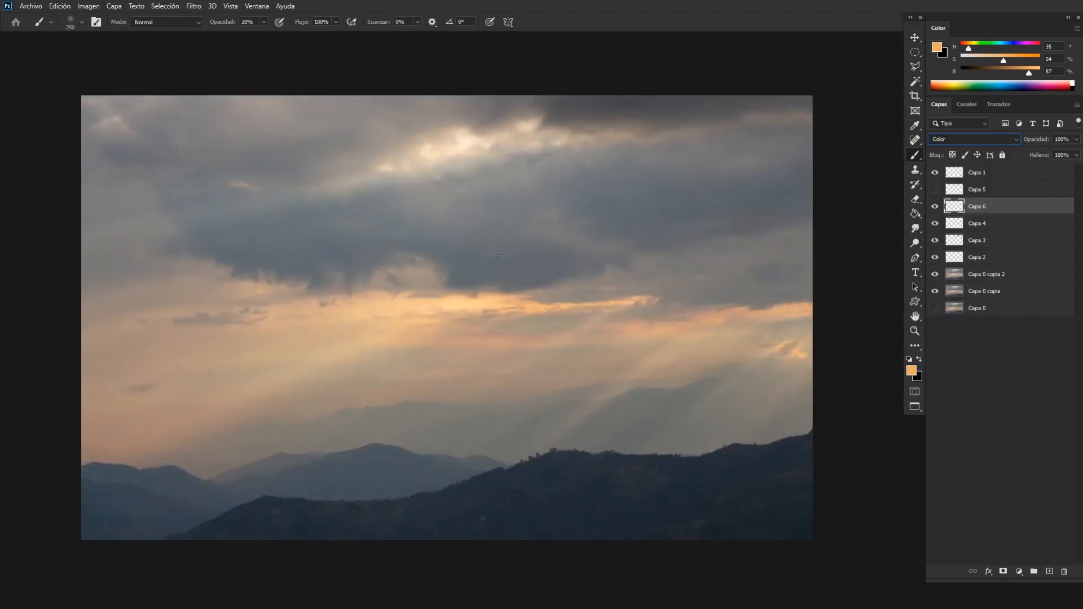
pyautogui.keyDown('alt'); pyautogui.click(492, 259); pyautogui.keyUp('alt')
pyautogui.click(986, 55)
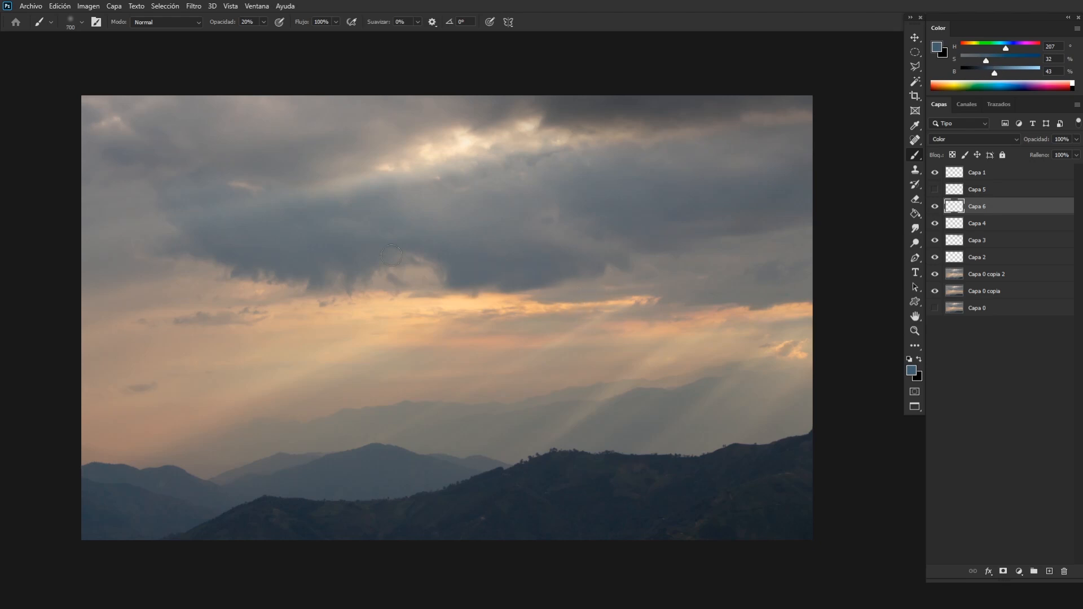
pyautogui.scroll(3, 586, 298)
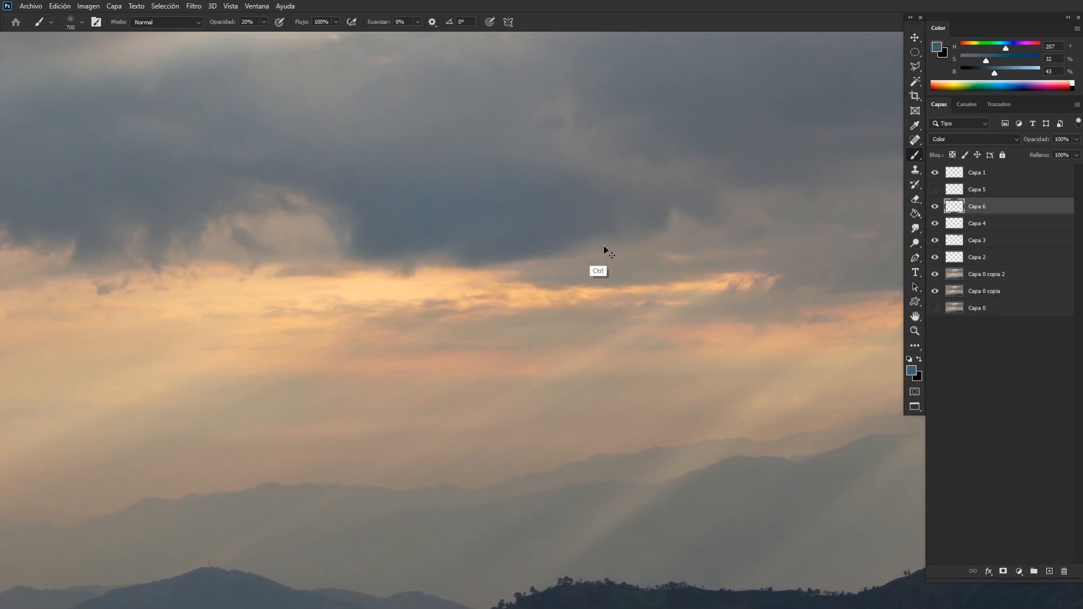
pyautogui.scroll(-3, 604, 251)
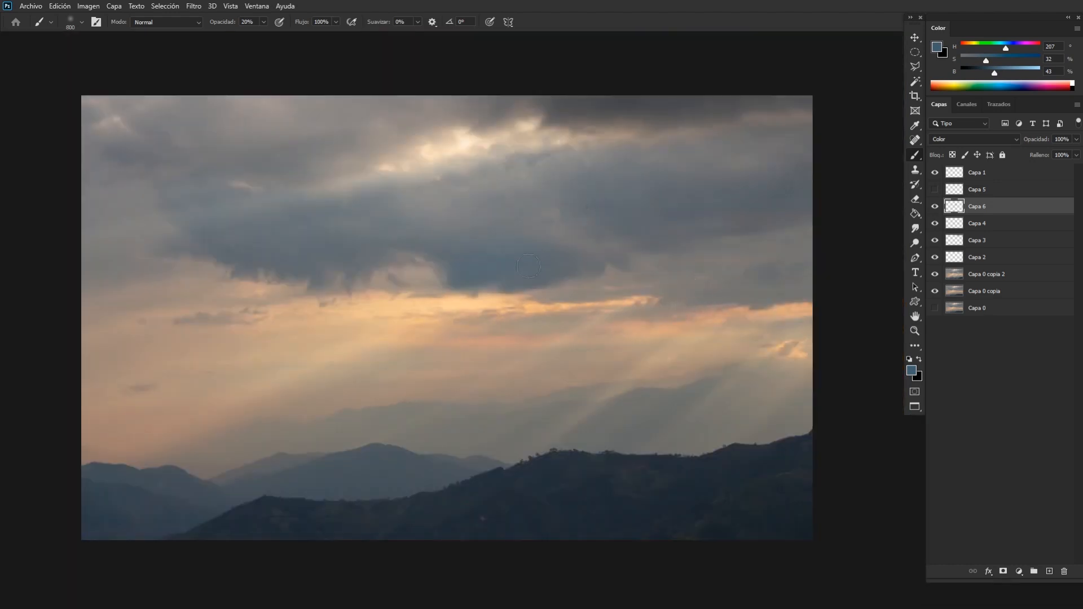
pyautogui.scroll(-3, 617, 331)
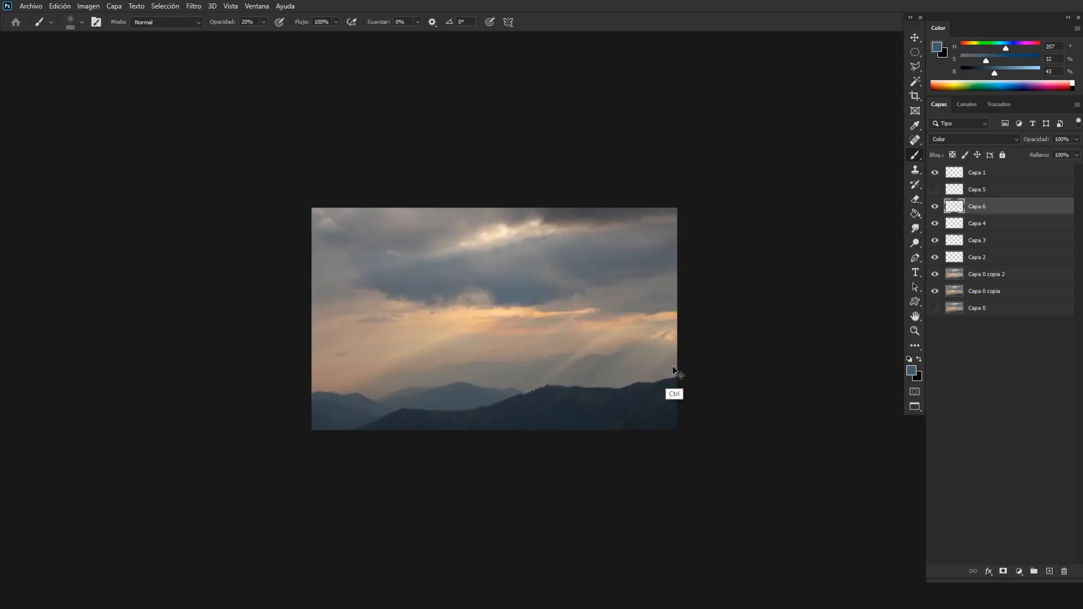
pyautogui.scroll(3, 676, 375)
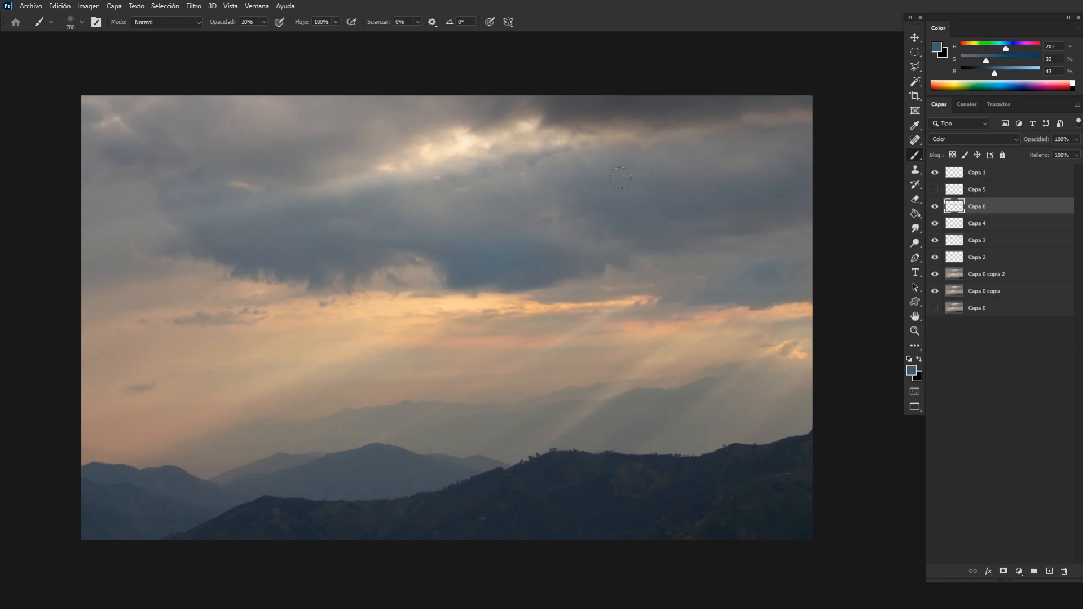
# Erase excess blue tint along the dark cloud's lower edge and check the tint across the sky.
pyautogui.press('e')
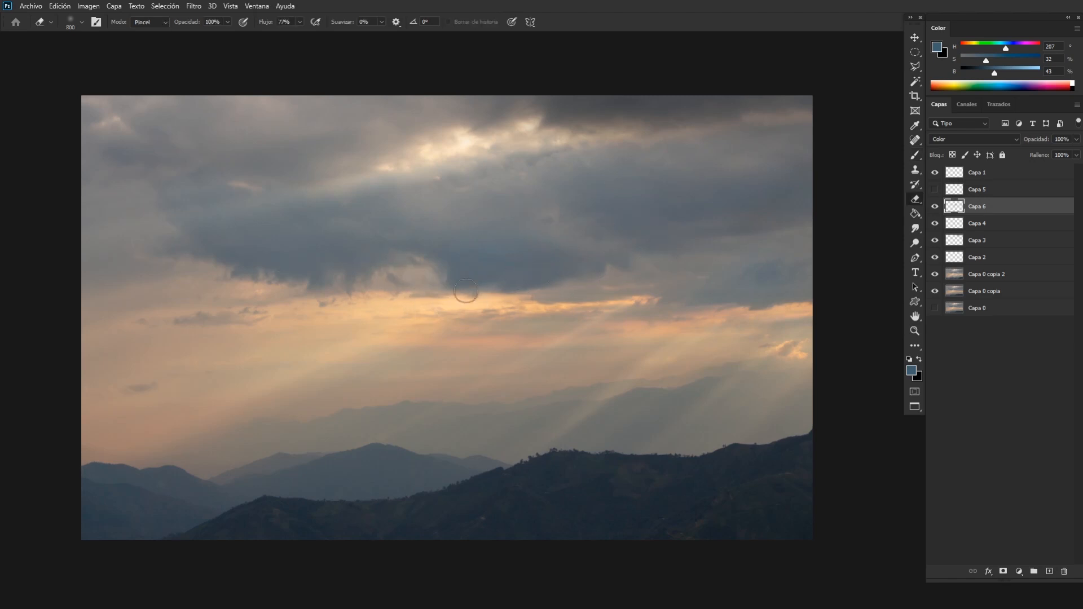
pyautogui.press('b')
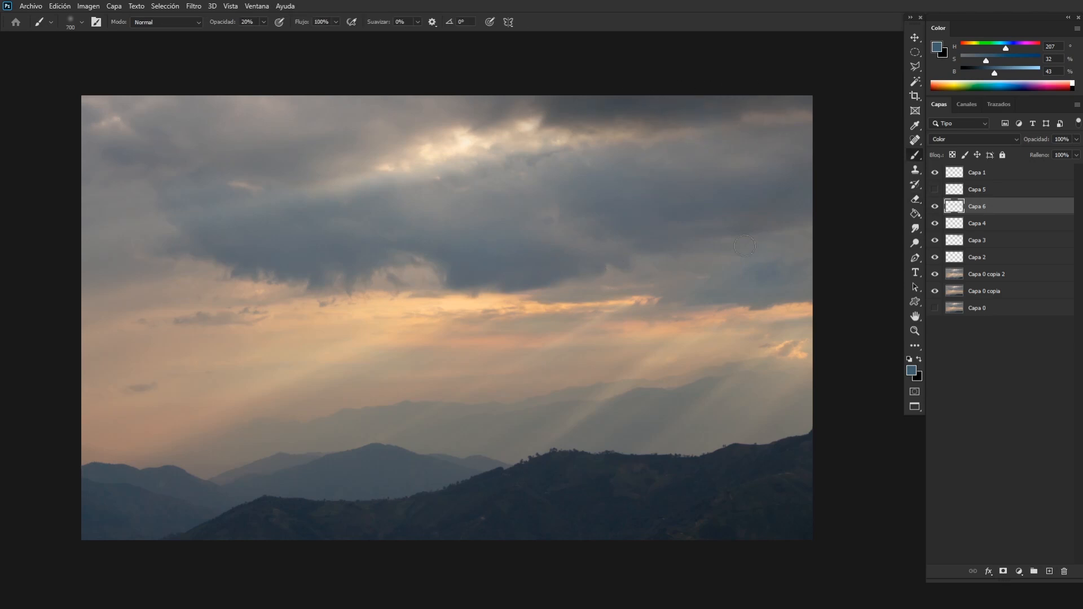
pyautogui.hotkey('ctrl', '-')
pyautogui.hotkey('ctrl', '-')
pyautogui.hotkey('ctrl', '-')
pyautogui.hotkey('ctrl', '+')
pyautogui.hotkey('ctrl', '+')
pyautogui.hotkey('ctrl', '+')
pyautogui.hotkey('ctrl', '+')
pyautogui.hotkey('ctrl', '+')
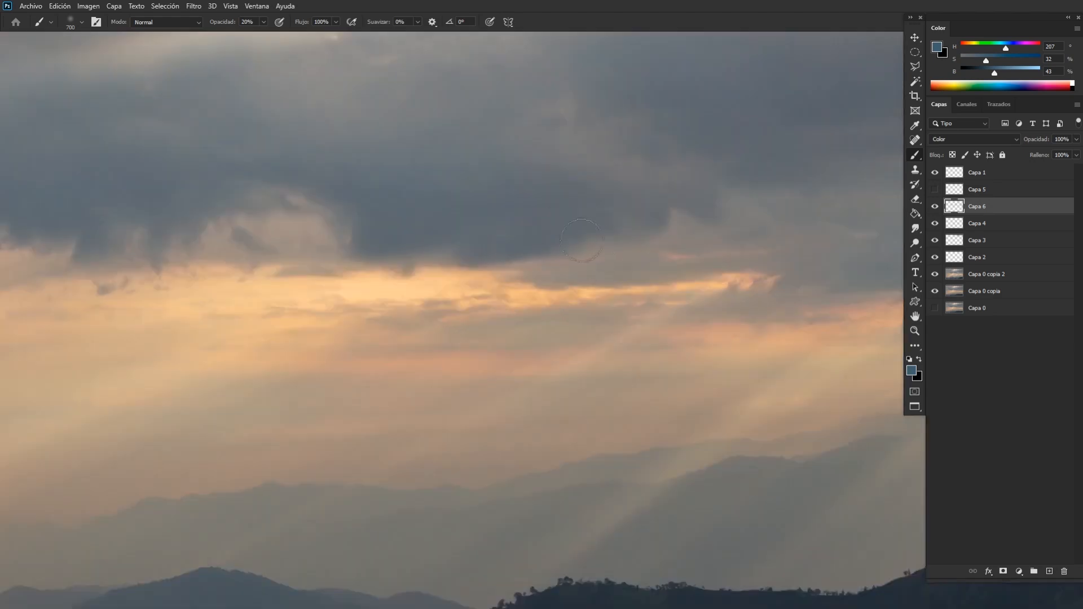
pyautogui.hotkey('ctrl', '-')
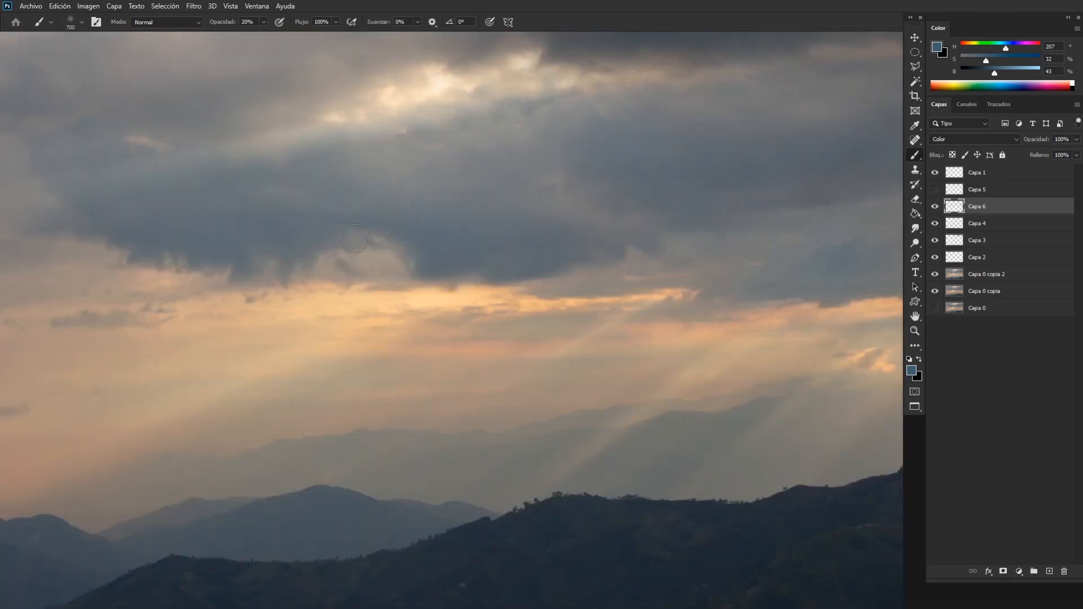
pyautogui.hotkey('ctrl', '-')
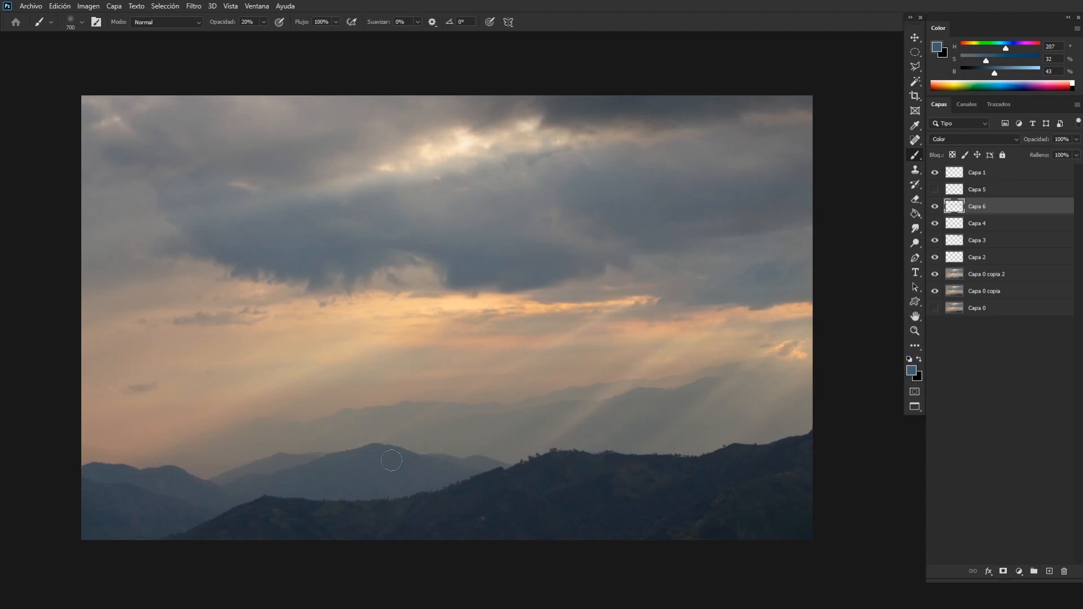
# Sample blue from the middle mountains, raise its saturation to 38%, and tint them with an 800 px brush.
pyautogui.keyDown('alt'); pyautogui.click(351, 474); pyautogui.keyUp('alt')
pyautogui.moveTo(985, 61); pyautogui.dragTo(990, 60)
pyautogui.press(']')
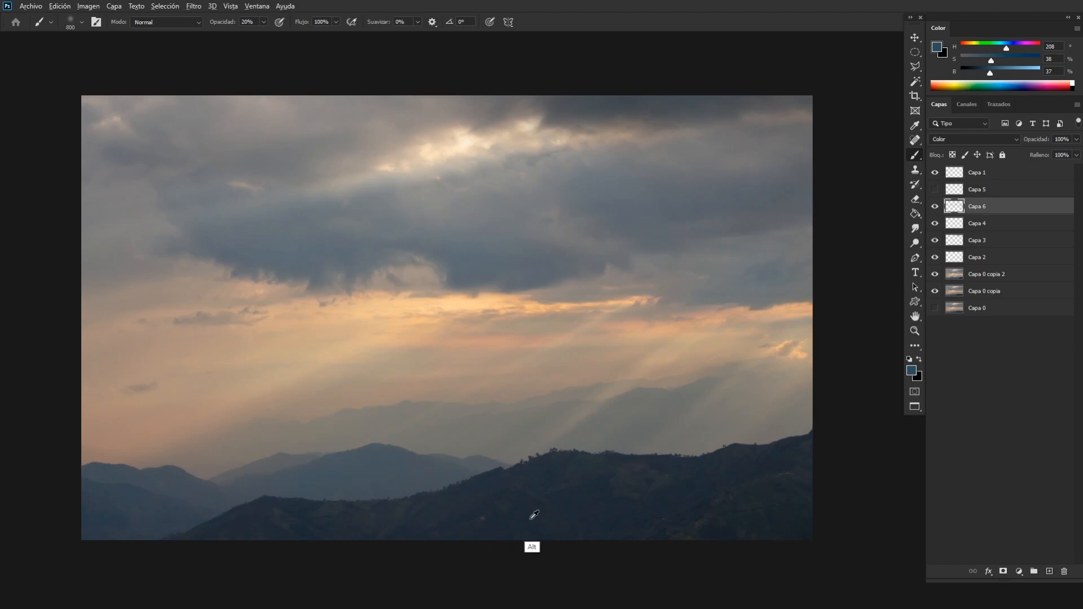
# Sample dark blue from the foreground hills, set its saturation to 48%, and tint the hills with an 1100 px brush.
pyautogui.keyDown('alt'); pyautogui.click(514, 516); pyautogui.keyUp('alt')
pyautogui.click(998, 59)
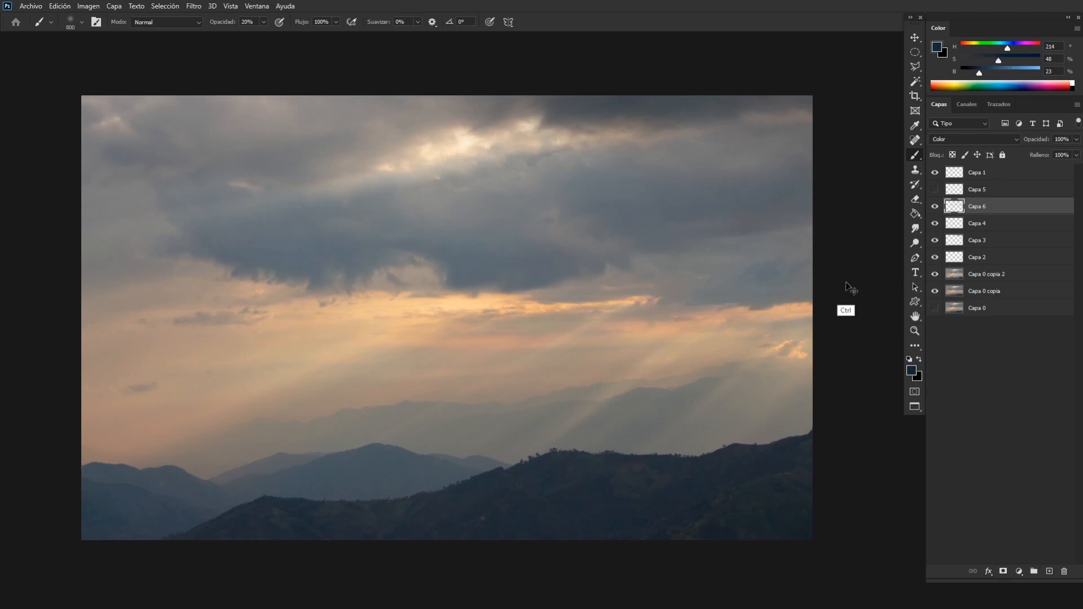
pyautogui.hotkey('ctrl', '-')
pyautogui.press(']')
pyautogui.press(']')
pyautogui.press(']')
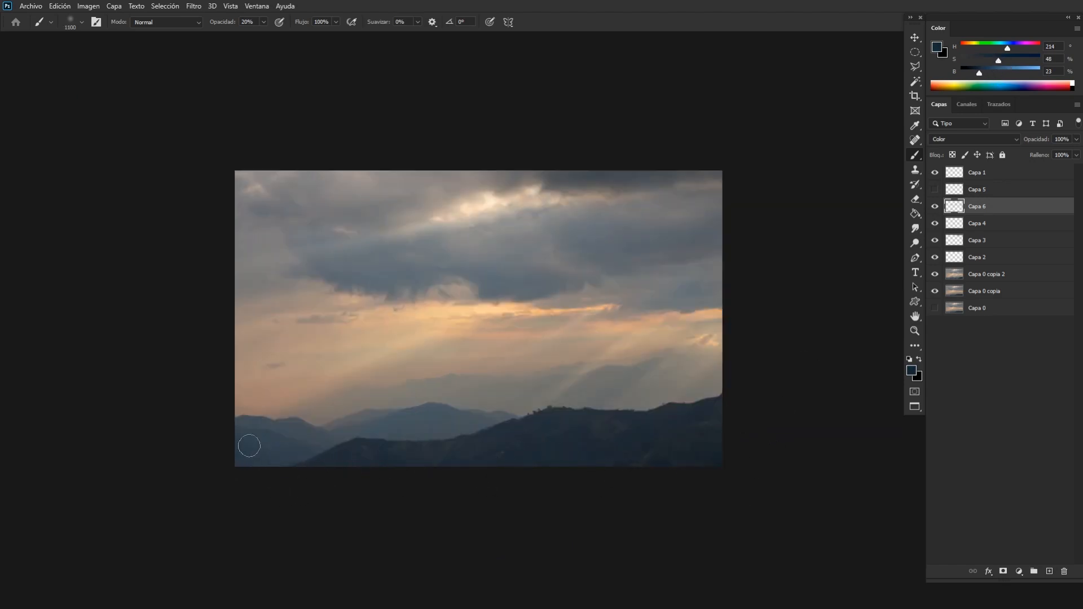
pyautogui.press('ctrl')
pyautogui.hotkey('ctrl', '-')
pyautogui.hotkey('ctrl', '0')
# Erase excess blue tint around the middle mountain ridge with a 1000 px eraser and return to the brush.
pyautogui.press('e')
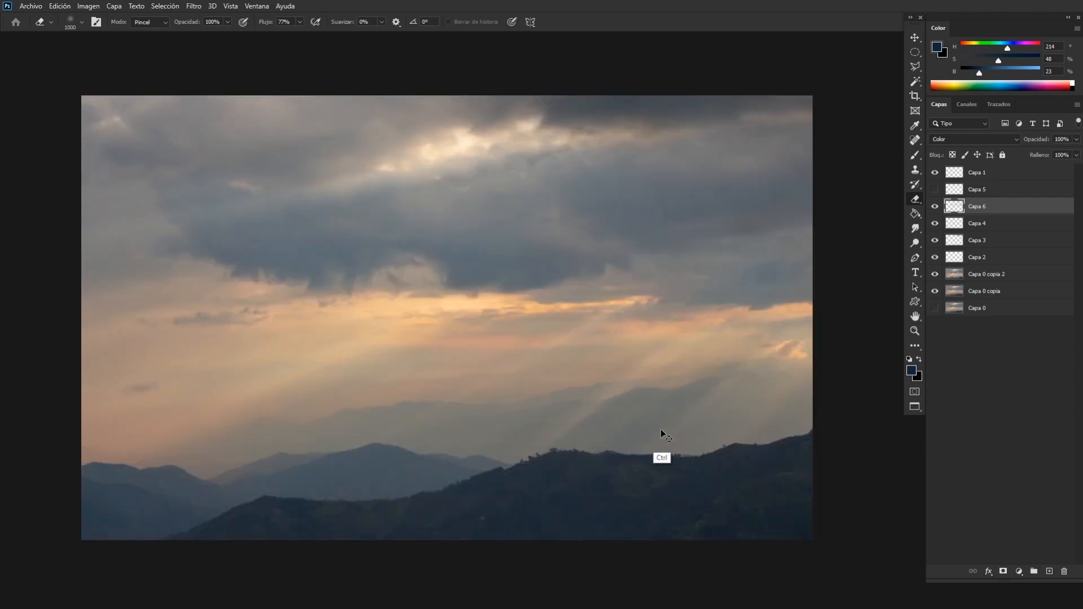
pyautogui.hotkey('ctrl', '+')
pyautogui.moveTo(627, 226); pyautogui.dragTo(581, 387)
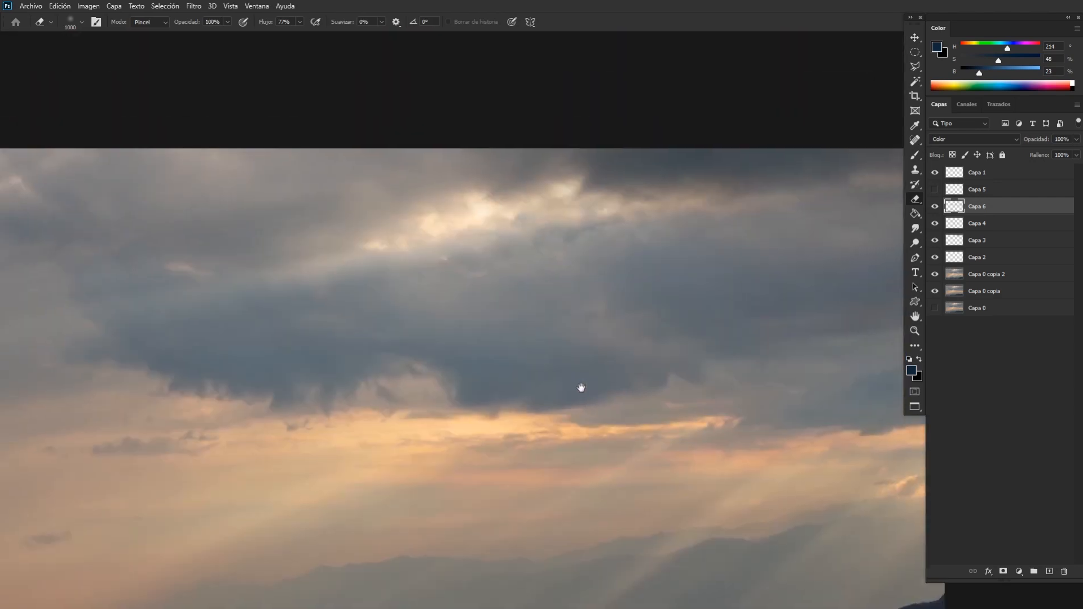
pyautogui.hotkey('ctrl', '+')
pyautogui.moveTo(502, 285); pyautogui.dragTo(534, 339)
pyautogui.press('b')
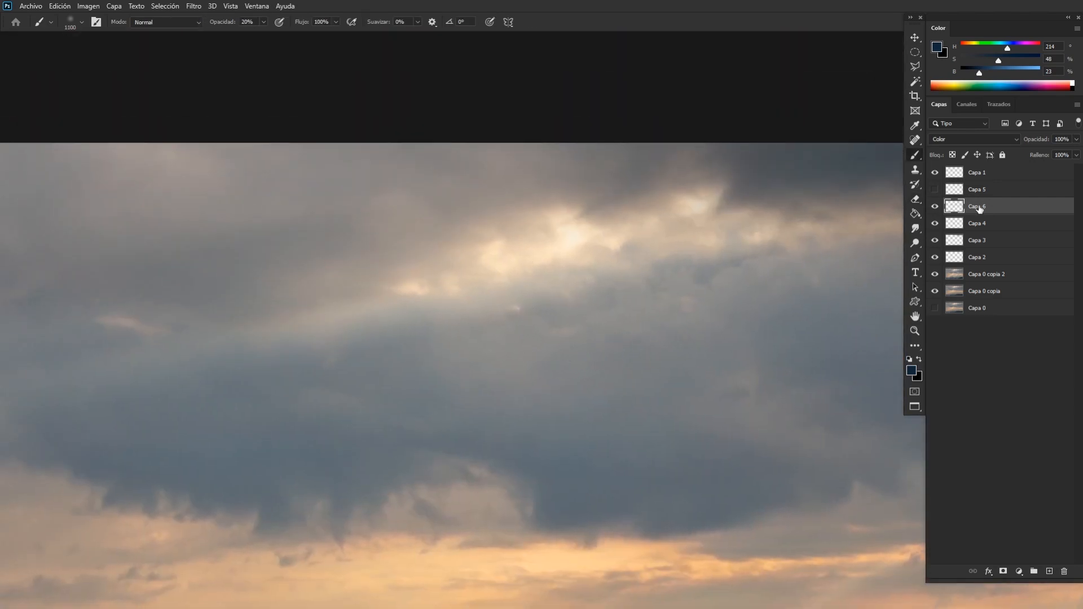
# Show Capa 5, move it below Capa 6, and select Capa 6 again.
pyautogui.click(935, 192)
pyautogui.click(934, 189)
pyautogui.click(975, 191)
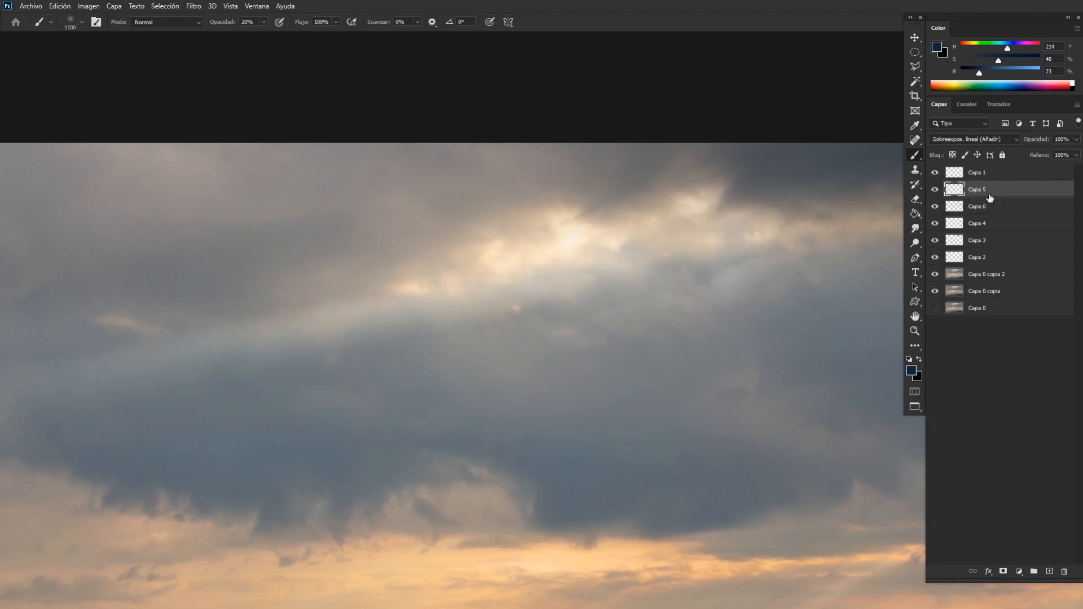
pyautogui.moveTo(988, 197); pyautogui.dragTo(988, 214)
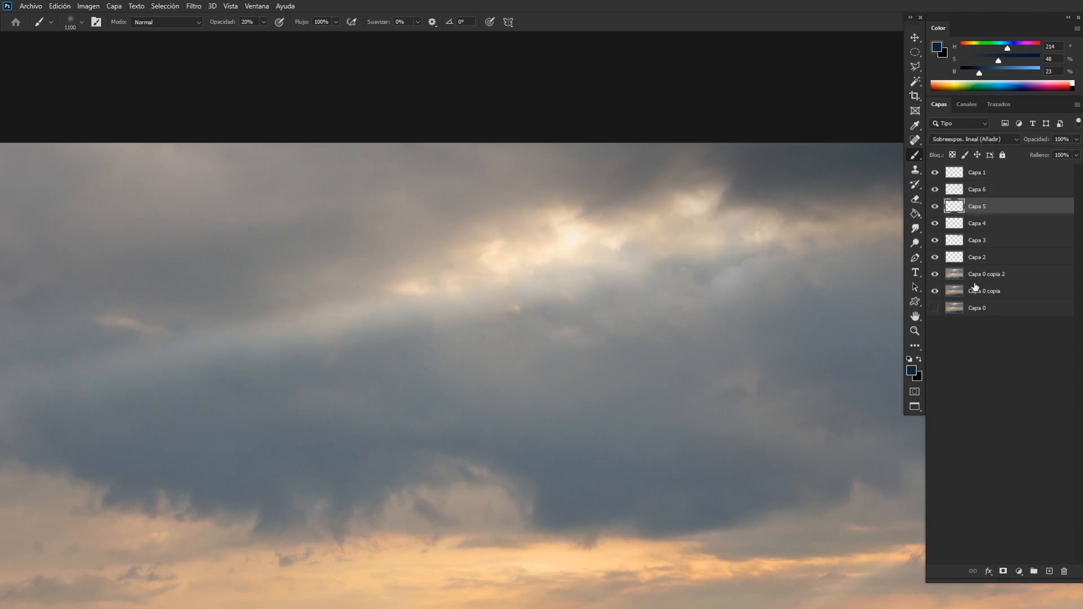
pyautogui.click(984, 192)
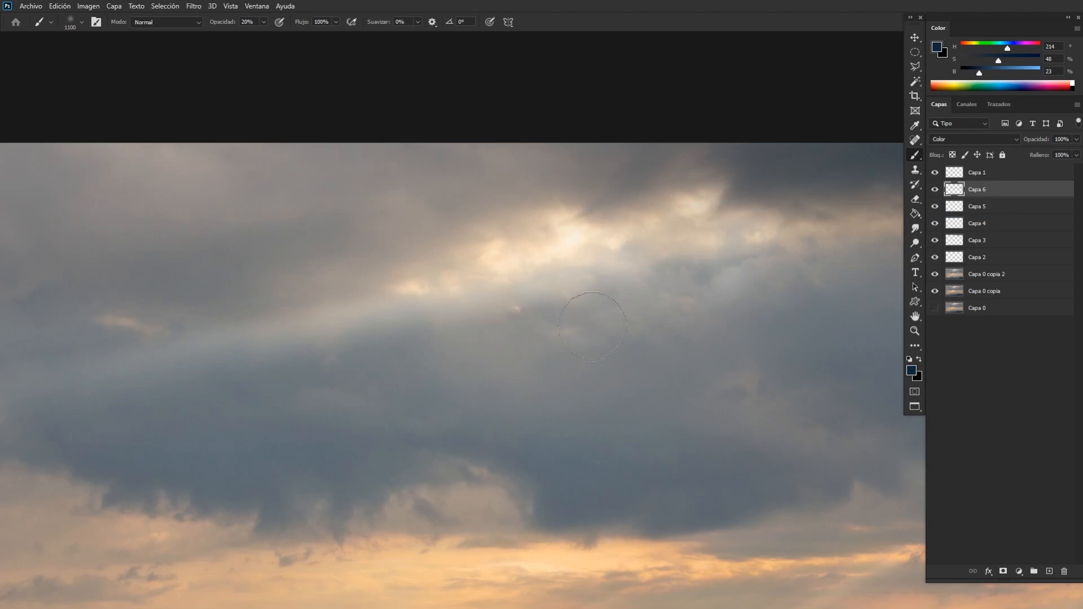
# Sample the bright cloud opening, raise the colour's saturation to 49%, and tint the opening and its light ray, reducing the brush to 900 px.
pyautogui.keyDown('alt'); pyautogui.click(567, 279); pyautogui.keyUp('alt')
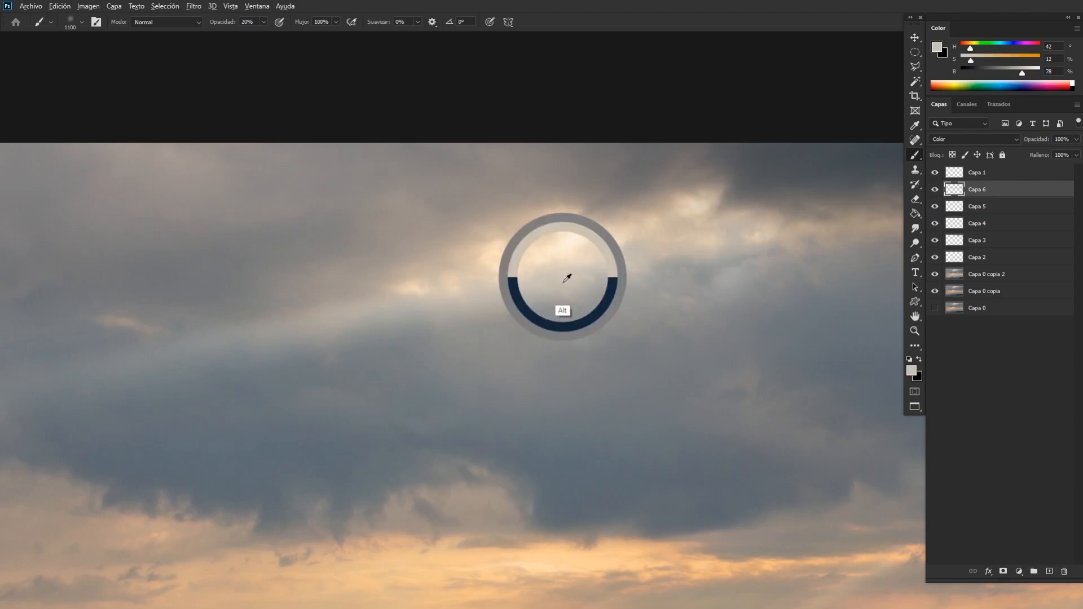
pyautogui.keyDown('alt'); pyautogui.click(585, 245); pyautogui.keyUp('alt')
pyautogui.keyDown('alt'); pyautogui.click(587, 239); pyautogui.keyUp('alt')
pyautogui.moveTo(976, 59); pyautogui.dragTo(1007, 68)
pyautogui.hotkey('ctrl', '-')
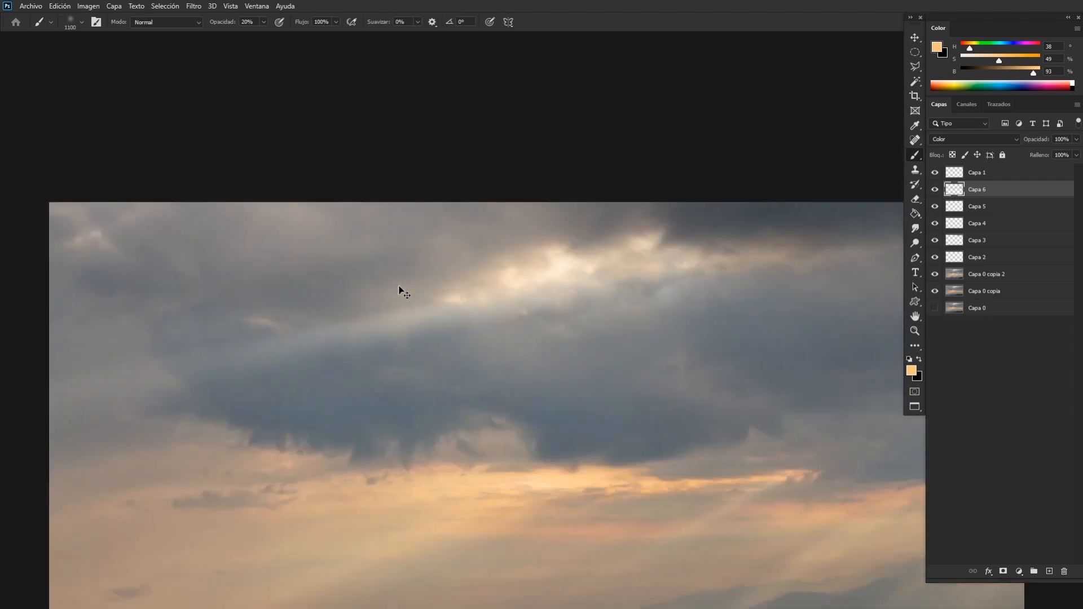
pyautogui.hotkey('ctrl', '-')
pyautogui.hotkey('ctrl', '+')
pyautogui.moveTo(541, 281)
pyautogui.mouseDown()
pyautogui.moveTo(634, 267)
pyautogui.moveTo(482, 309)
pyautogui.moveTo(684, 267)
pyautogui.moveTo(479, 320)
pyautogui.moveTo(657, 304)
pyautogui.mouseUp()
pyautogui.press('[')
pyautogui.press('[')
pyautogui.hotkey('ctrl', '-')
pyautogui.hotkey('ctrl', '+')
# Compare the photo with and without Capa 6's colour tint, leave the layer shown, and check the whole image.
pyautogui.press('e')
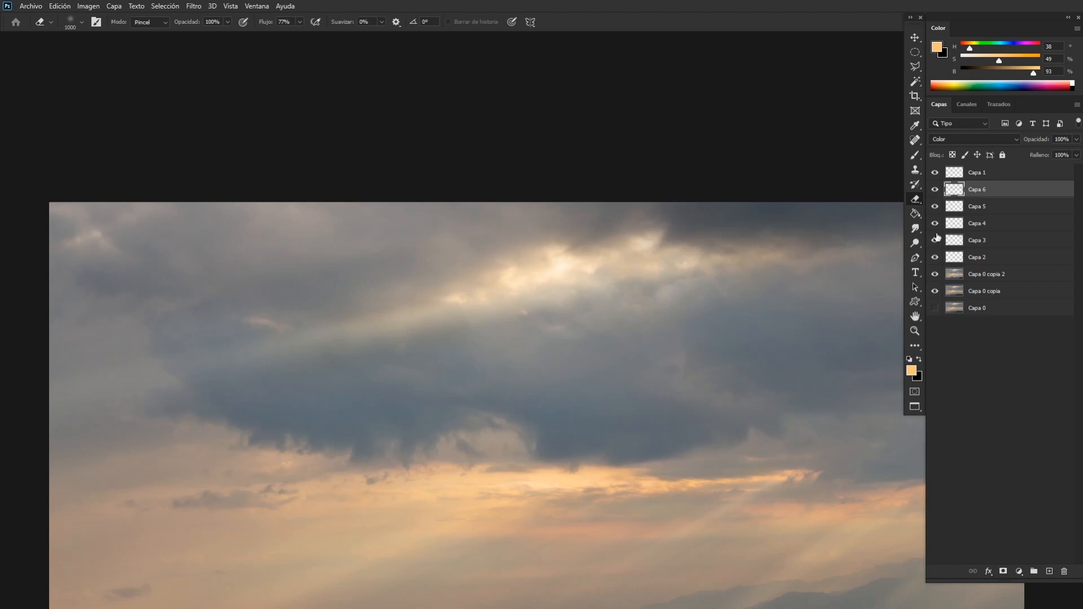
pyautogui.click(936, 190)
pyautogui.click(936, 192)
pyautogui.click(936, 192)
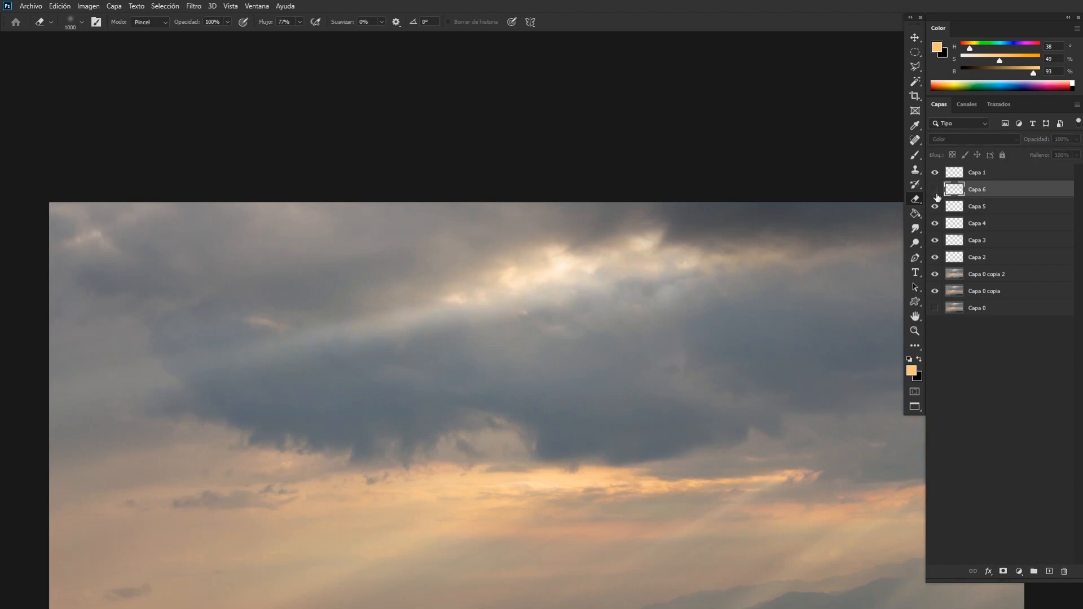
pyautogui.click(934, 194)
pyautogui.press('b')
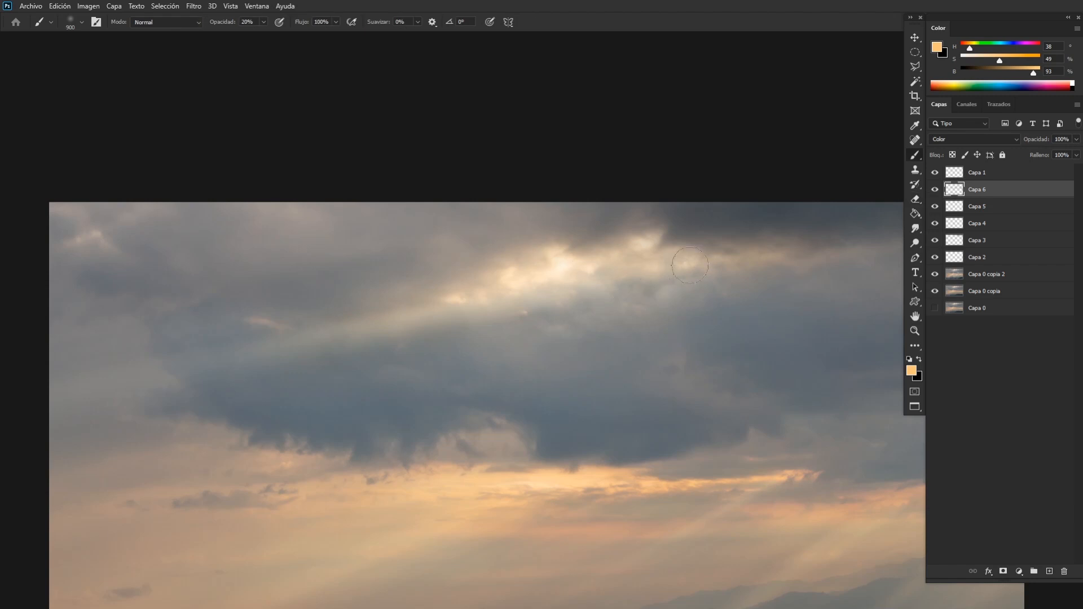
pyautogui.hotkey('ctrl', '-')
pyautogui.hotkey('ctrl', '-')
pyautogui.hotkey('ctrl', '-')
pyautogui.hotkey('ctrl', '-')
pyautogui.hotkey('ctrl', '+')
pyautogui.hotkey('ctrl', '+')
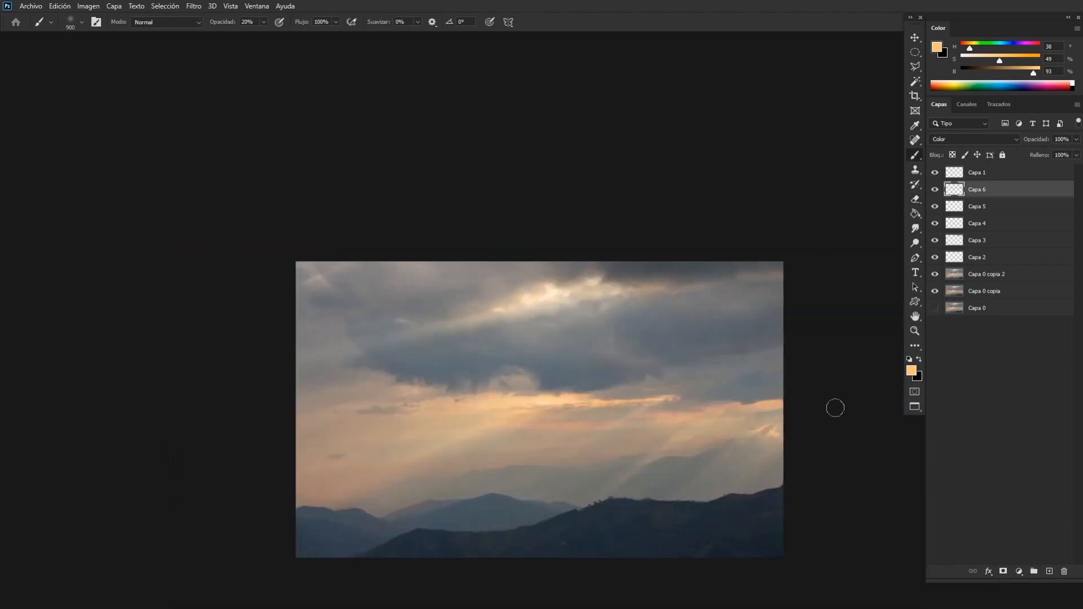
# Check the whole image and add an empty layer at the very top of the stack, above Capa 1.
pyautogui.hotkey('ctrl', '-')
pyautogui.hotkey('ctrl', '+')
pyautogui.hotkey('ctrl', '+')
pyautogui.moveTo(669, 453); pyautogui.dragTo(579, 263)
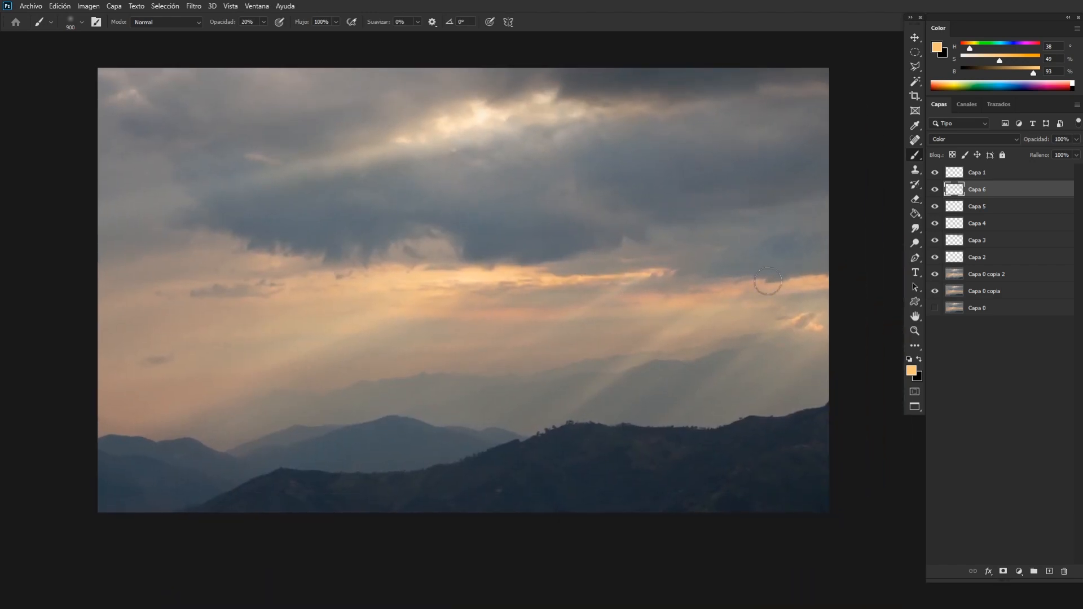
pyautogui.hotkey('ctrl', '-')
pyautogui.hotkey('ctrl', '+')
pyautogui.hotkey('alt', ']')
pyautogui.click(1048, 572)
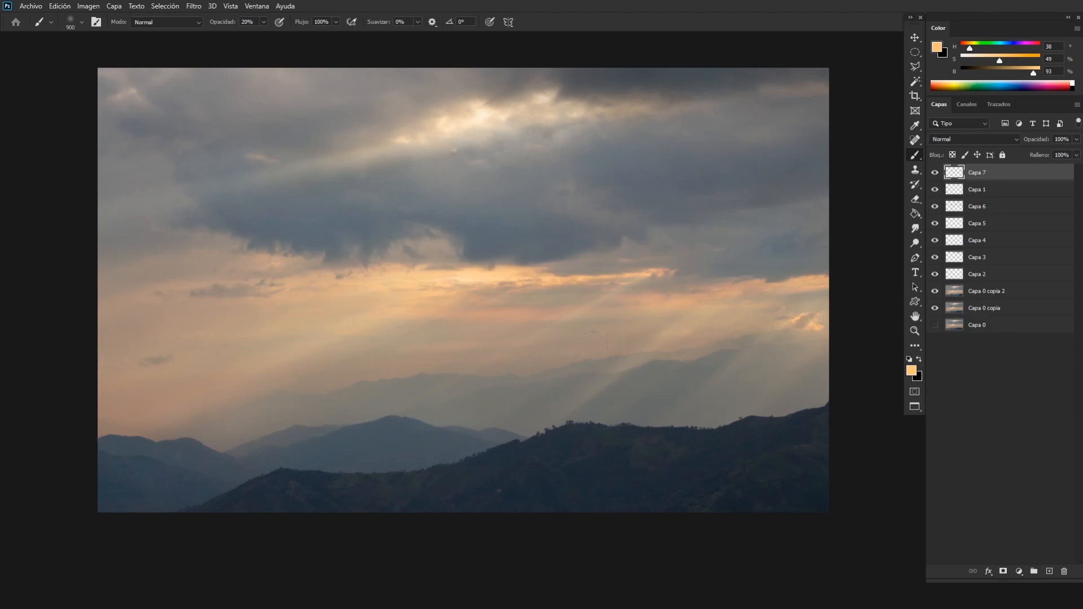
# Extend the canvas slightly beyond the image's upper edge with the Crop tool.
pyautogui.hotkey('ctrl', '-')
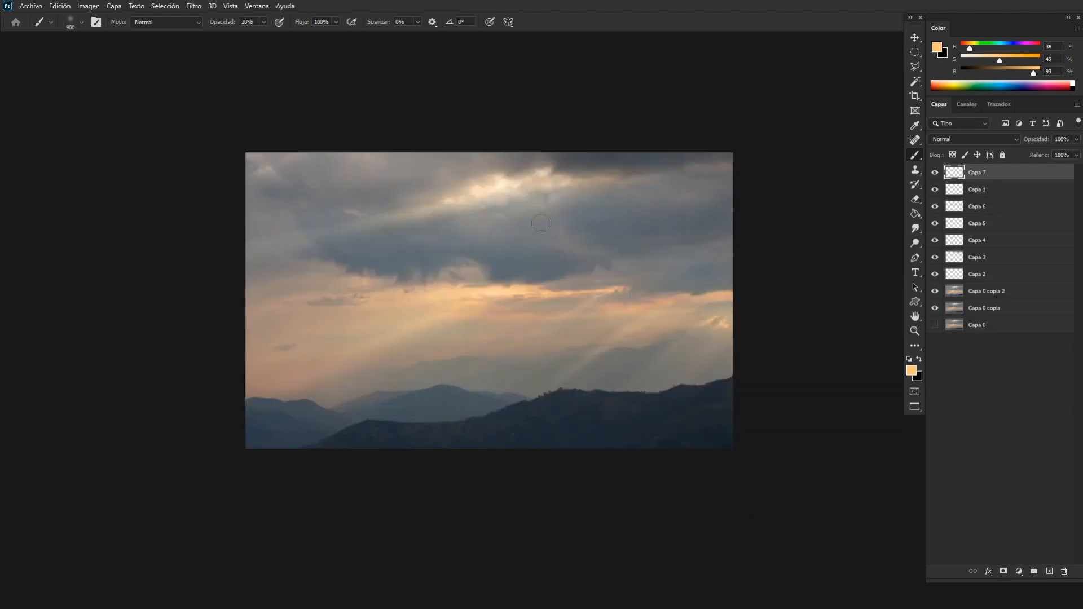
pyautogui.press('c')
pyautogui.moveTo(497, 152); pyautogui.dragTo(496, 149)
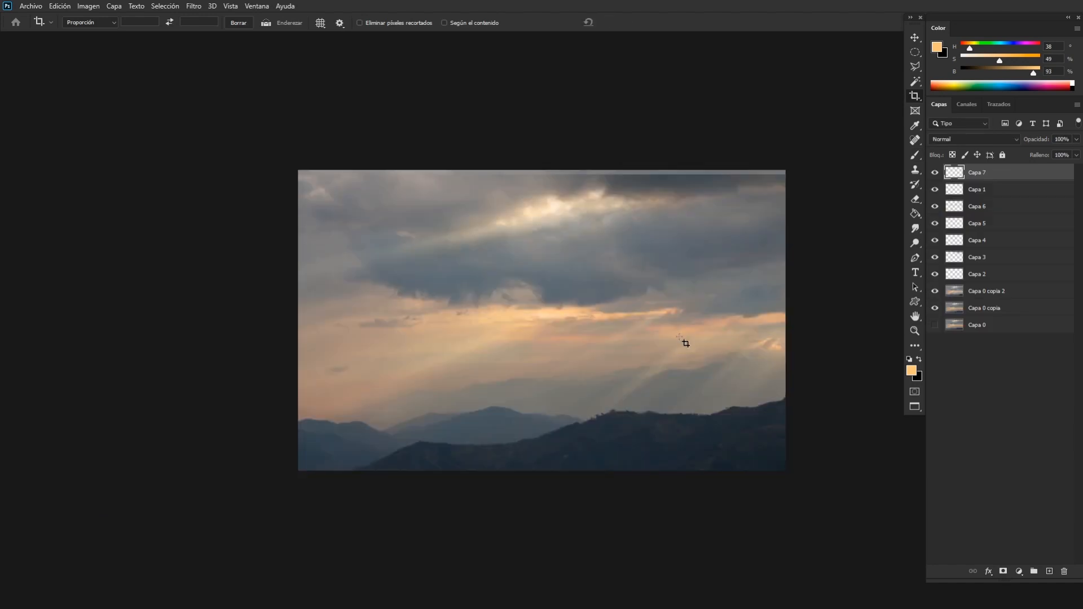
# Switch from the elliptical marquee to the Rectangular Marquee tool.
pyautogui.press('m')
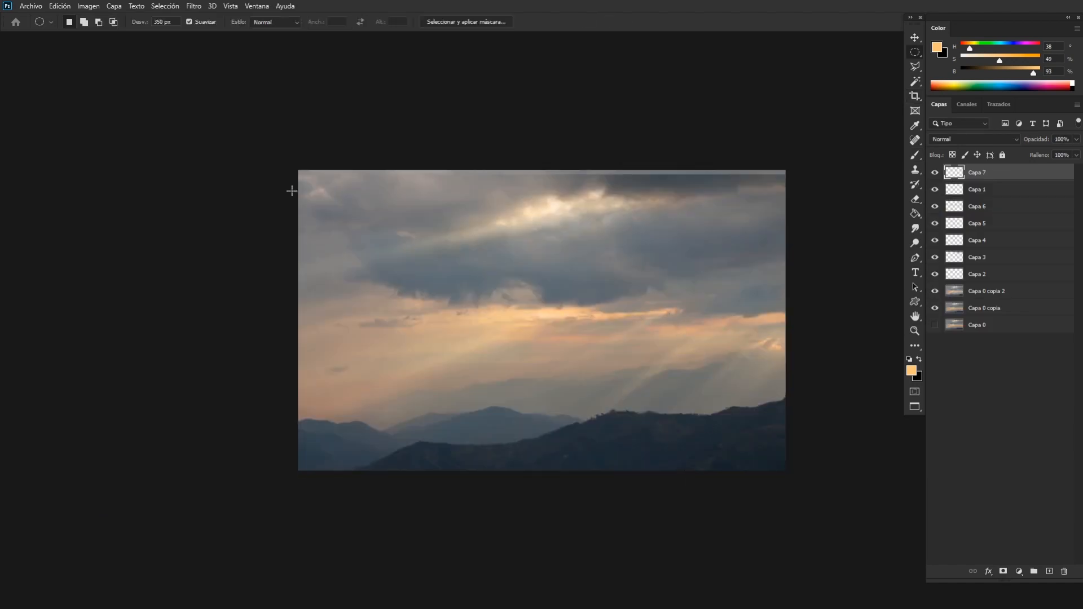
pyautogui.rightClick(915, 52)
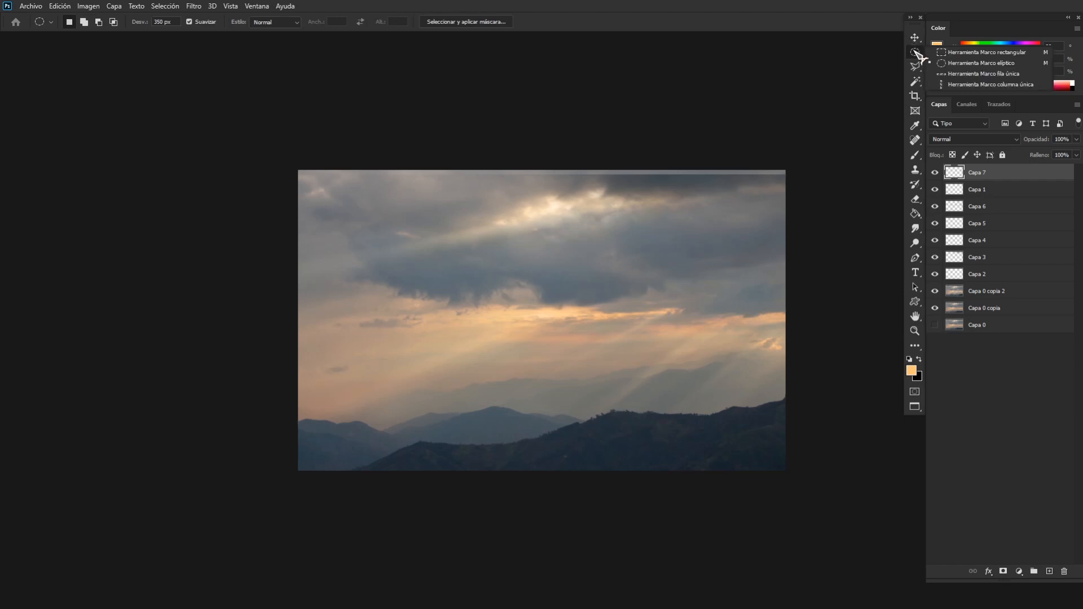
pyautogui.click(962, 53)
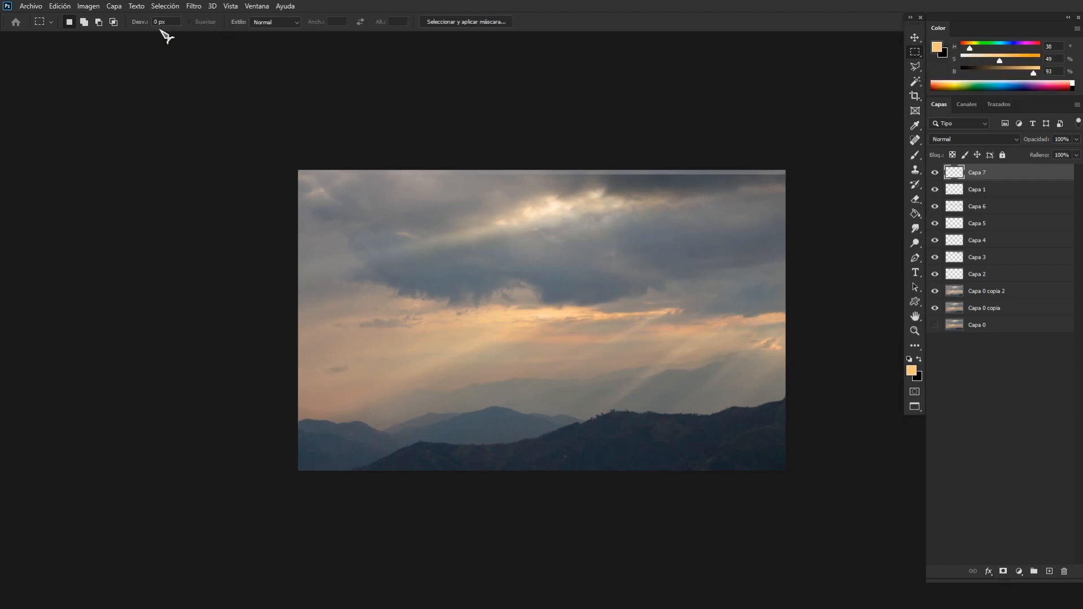
pyautogui.moveTo(266, 180); pyautogui.dragTo(873, 458)
pyautogui.moveTo(298, 178); pyautogui.dragTo(555, 247)
pyautogui.moveTo(761, 341); pyautogui.dragTo(843, 416)
pyautogui.moveTo(849, 441); pyautogui.dragTo(873, 449)
pyautogui.scroll(1, 866, 454)
pyautogui.hotkey('ctrl', '-')
pyautogui.click(683, 312)
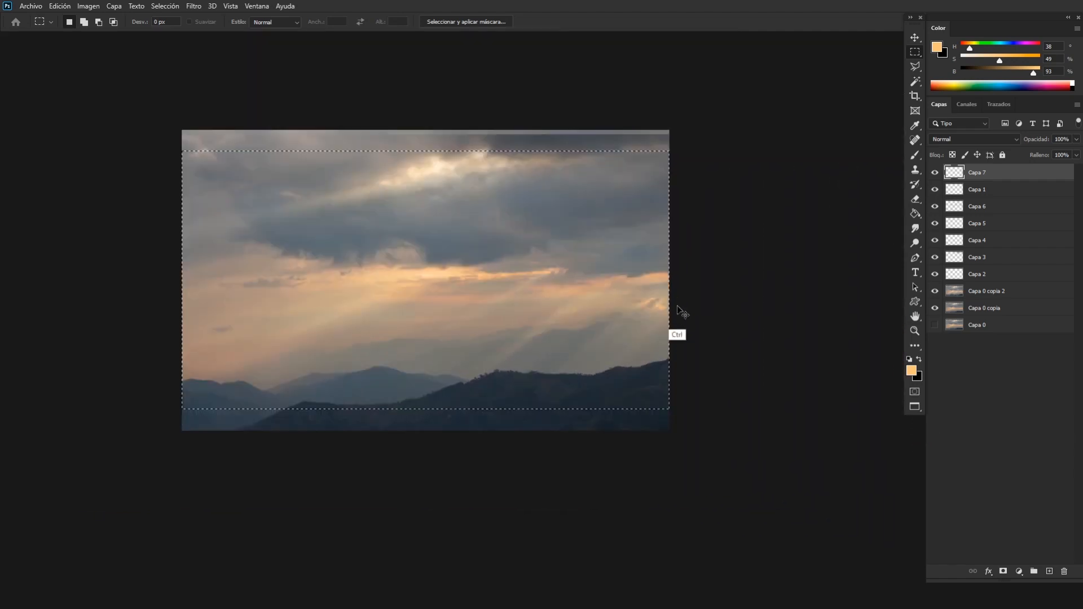
# Select the image's middle band across its full width, invert the selection, fill the outer strips on Capa 7 with black, and deselect.
pyautogui.moveTo(161, 157); pyautogui.dragTo(773, 418)
pyautogui.press('space')
pyautogui.press('g')
pyautogui.press('d')
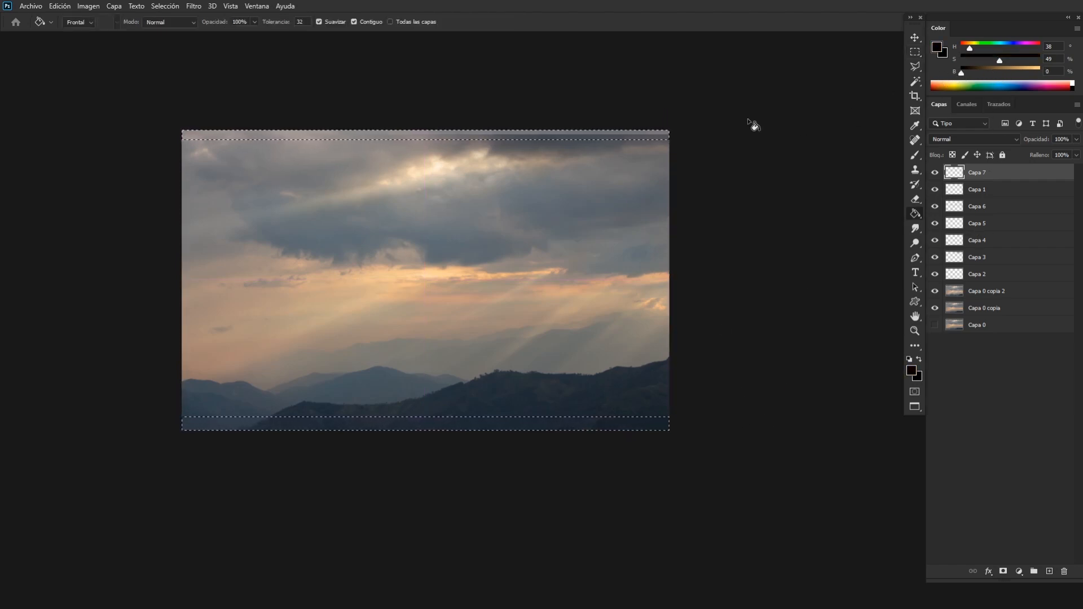
pyautogui.click(649, 141)
pyautogui.hotkey('ctrl', 'd')
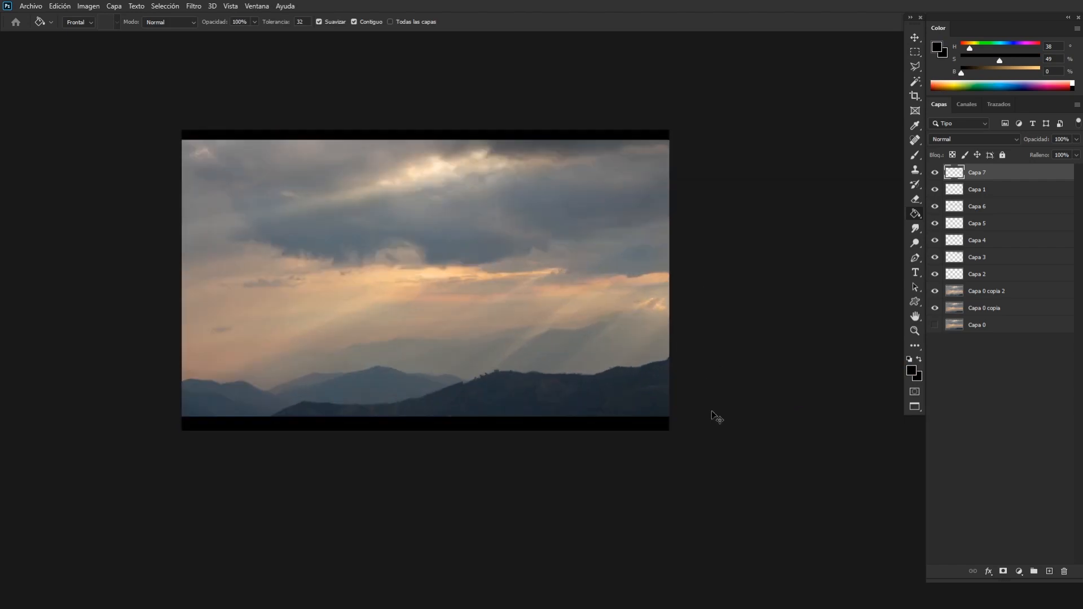
# Reselect the middle band slightly lower, invert the selection, discard the extra layer, and fill both letterbox bars with black on Capa 7.
pyautogui.hotkey('ctrl', '+')
pyautogui.moveTo(482, 333); pyautogui.dragTo(582, 345)
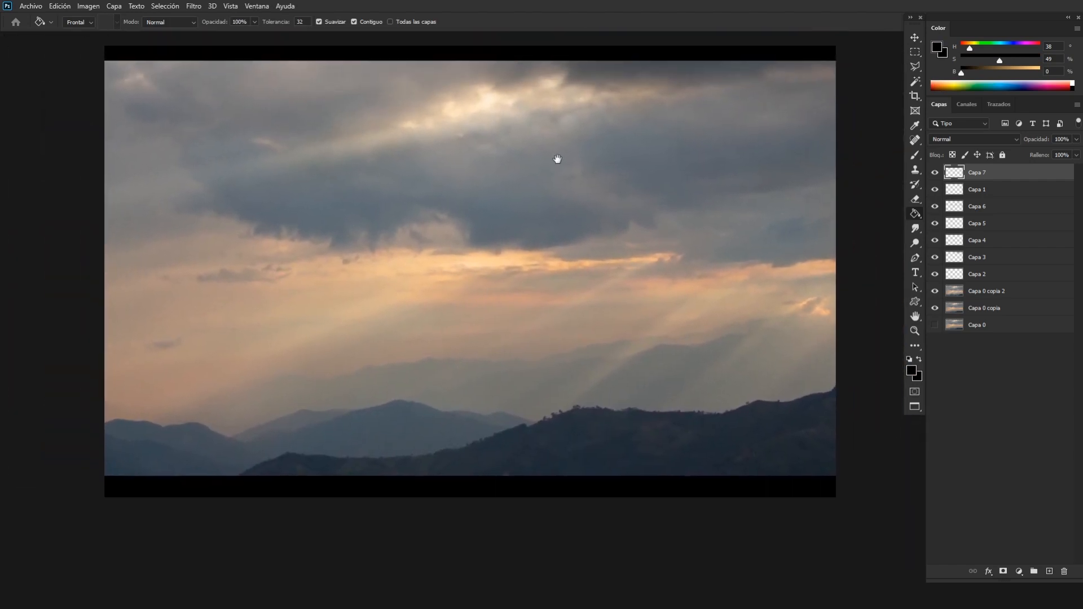
pyautogui.moveTo(557, 159); pyautogui.dragTo(516, 191)
pyautogui.hotkey('ctrl', '-')
pyautogui.press('m')
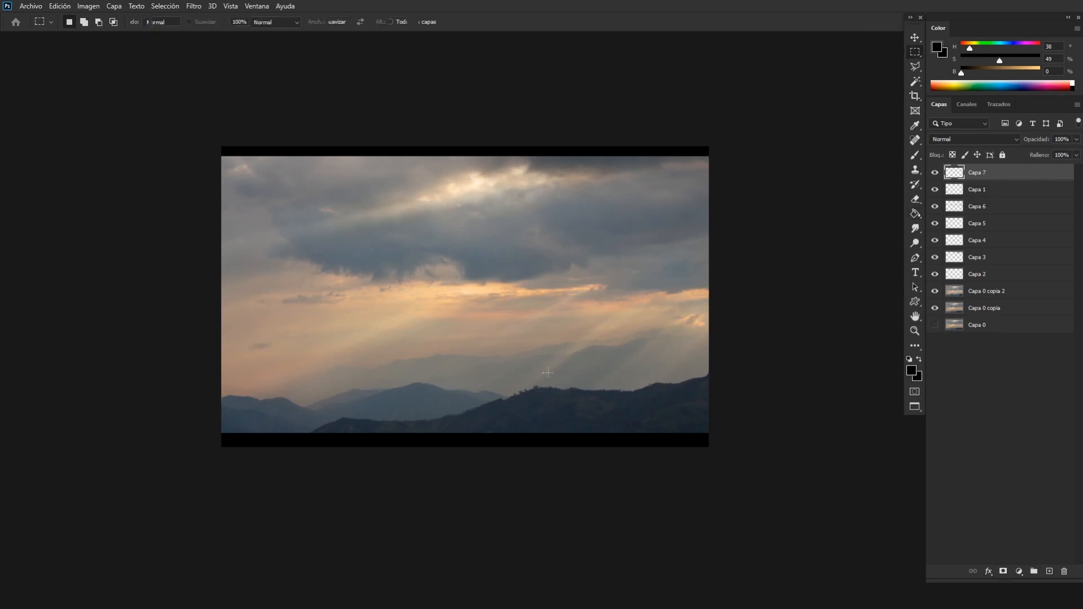
pyautogui.moveTo(171, 180); pyautogui.dragTo(828, 435)
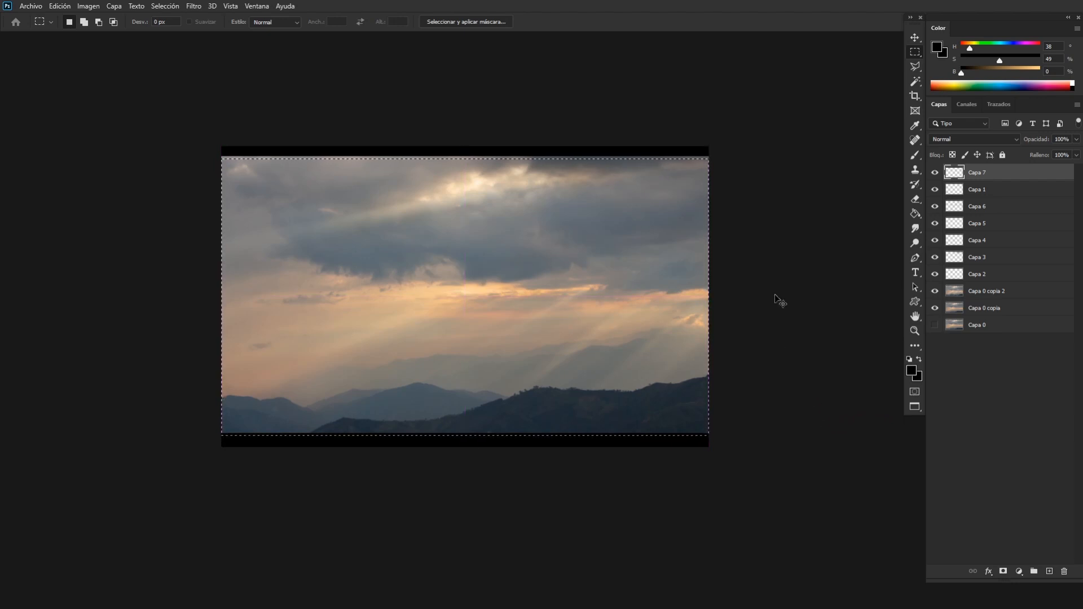
pyautogui.hotkey('ctrl', 'shift', 'i')
pyautogui.hotkey('ctrl', 'shift', 'alt', 'n')
pyautogui.press('g')
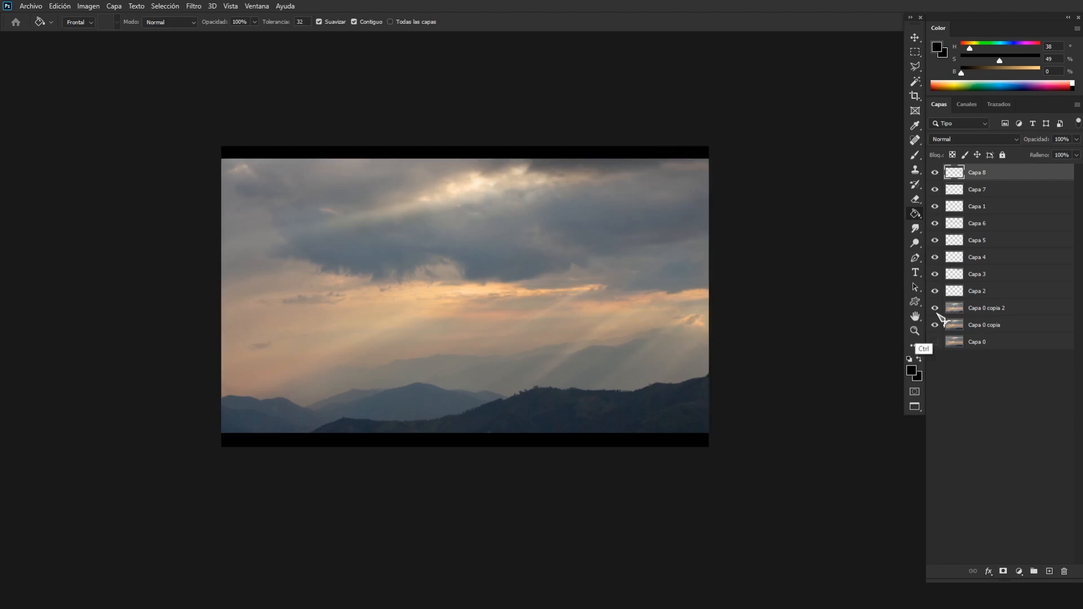
pyautogui.hotkey('ctrl', 'z')
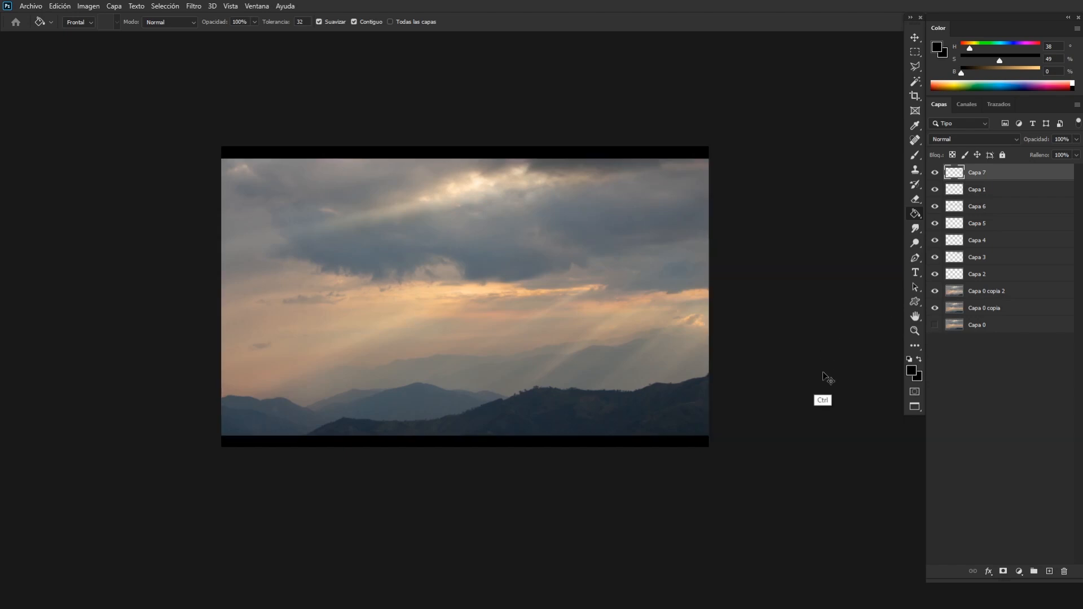
# Examine the letterboxed image at several zoom levels, returning to the Brush tool.
pyautogui.hotkey('ctrl', '-')
pyautogui.hotkey('ctrl', '-')
pyautogui.hotkey('ctrl', '+')
pyautogui.hotkey('ctrl', '+')
pyautogui.hotkey('ctrl', '+')
pyautogui.hotkey('ctrl', '+')
pyautogui.moveTo(746, 401); pyautogui.dragTo(583, 345)
pyautogui.hotkey('ctrl', '-')
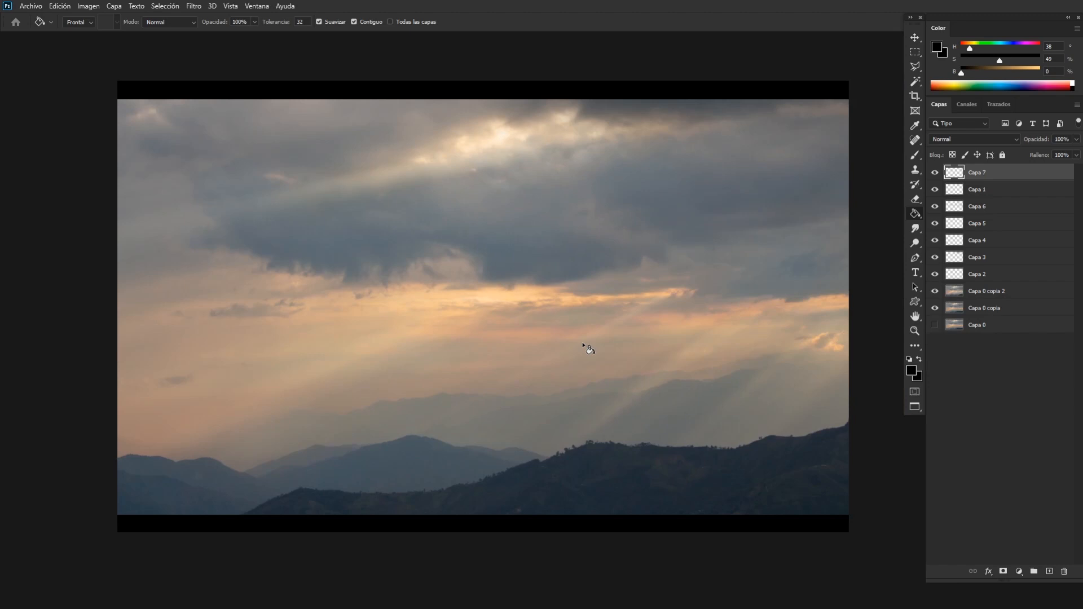
pyautogui.press('b')
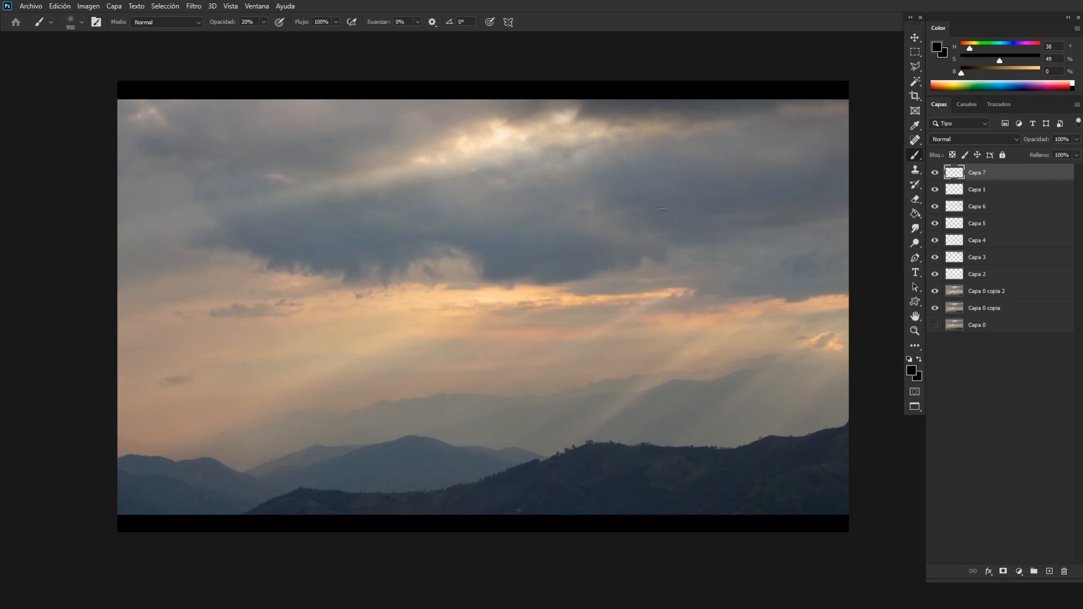
pyautogui.hotkey('ctrl', '-')
pyautogui.hotkey('ctrl', '-')
pyautogui.hotkey('ctrl', '-')
pyautogui.hotkey('ctrl', '+')
pyautogui.hotkey('ctrl', '+')
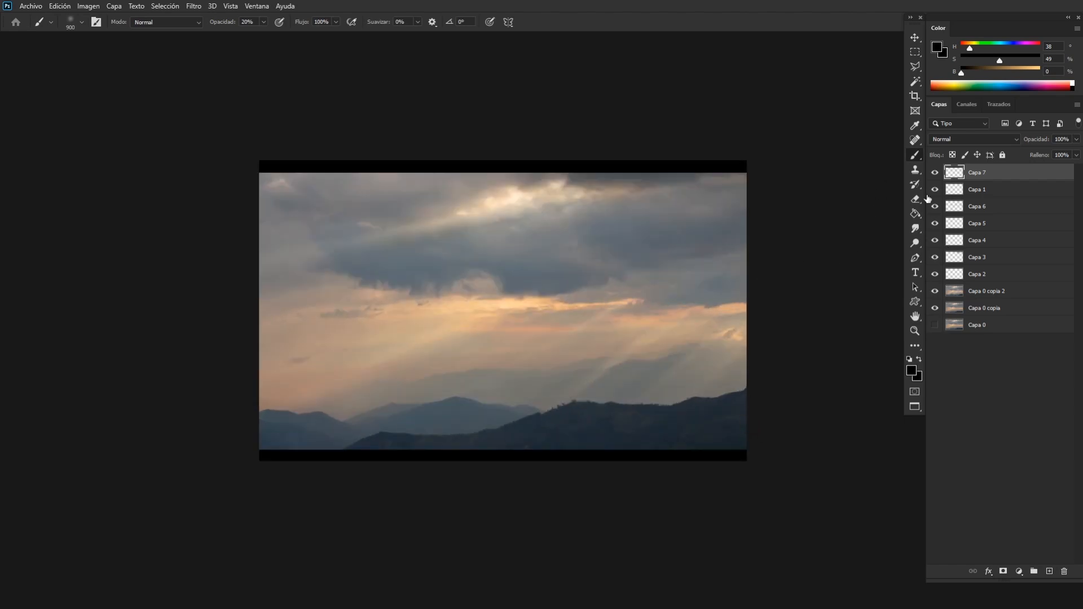
# Add a Hue/Saturation adjustment layer directly above Capa 1 and set its saturation to 1.
pyautogui.click(965, 195)
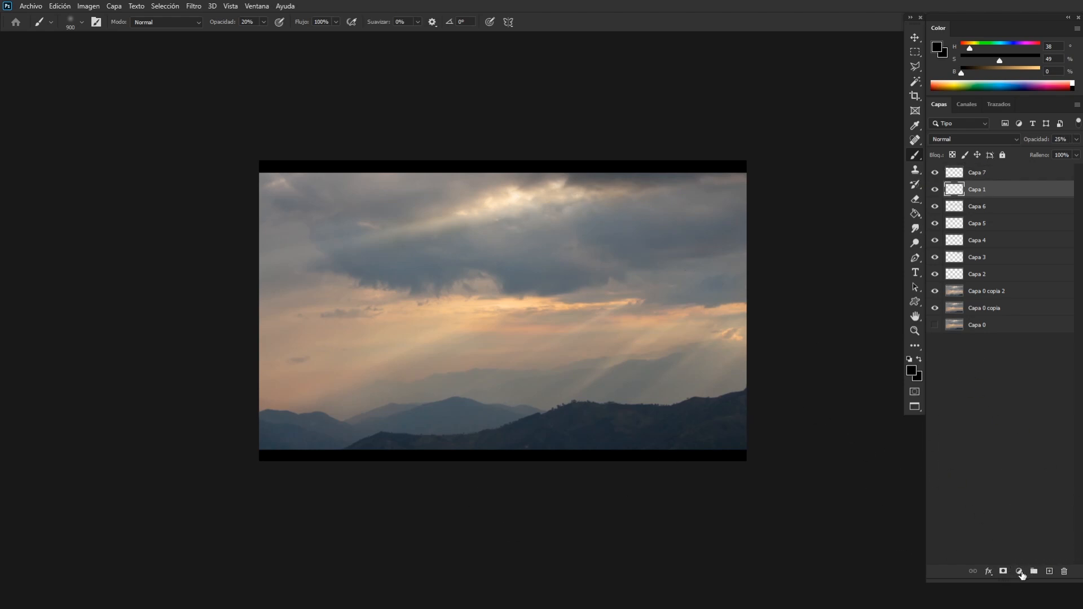
pyautogui.click(1019, 571)
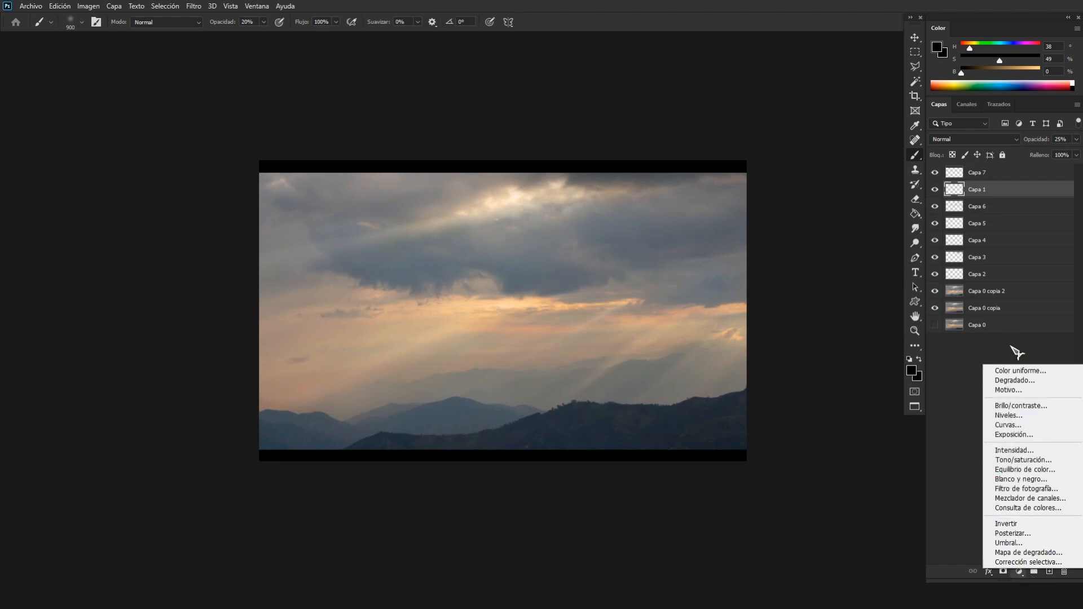
pyautogui.click(1030, 461)
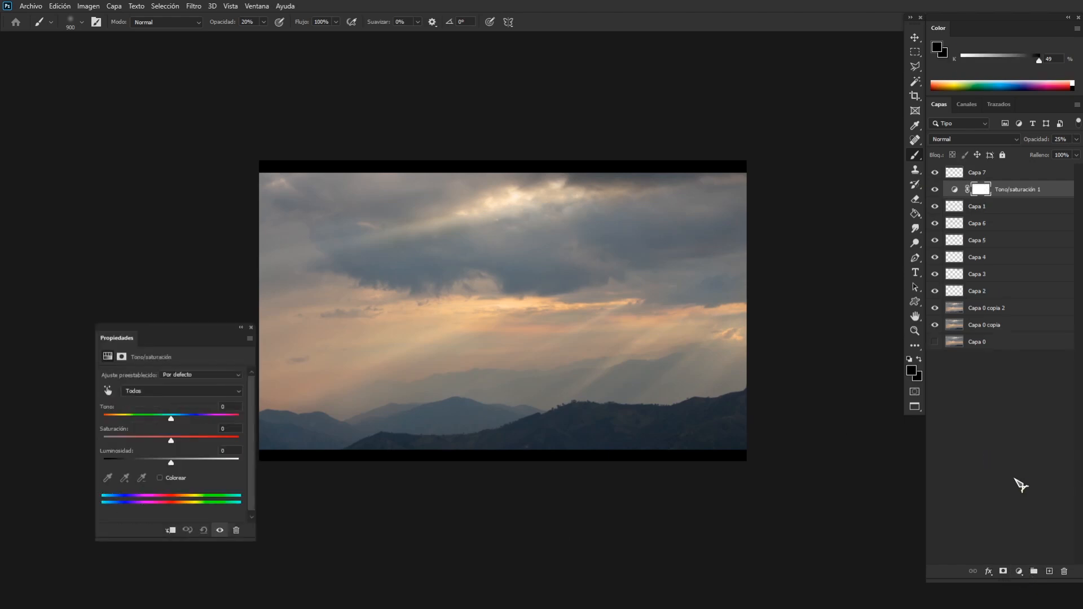
pyautogui.click(223, 429)
pyautogui.write('1')
pyautogui.click(251, 328)
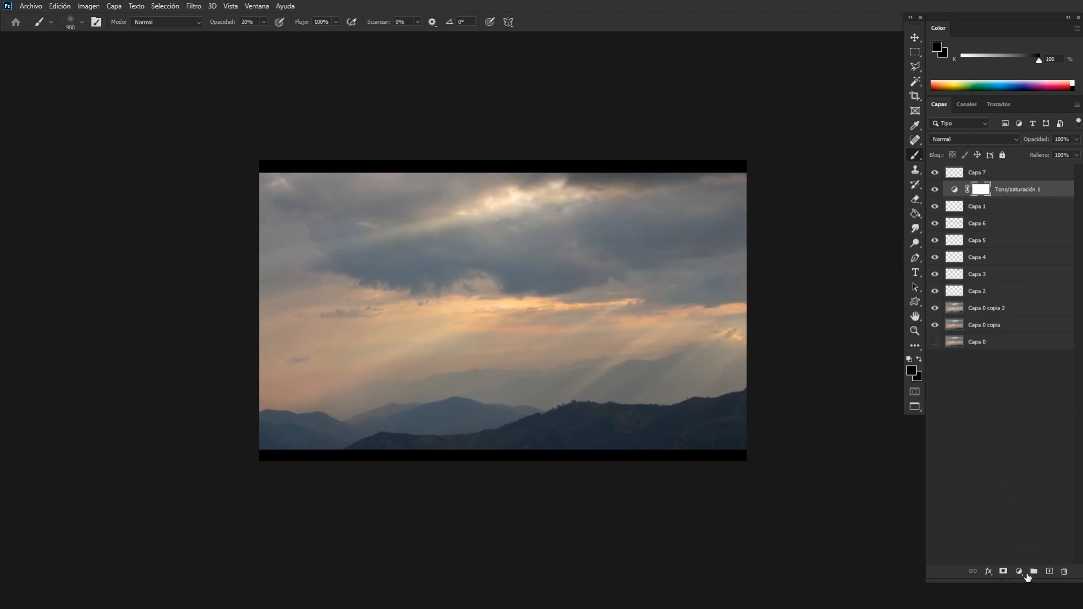
# Add a Levels adjustment above Hue/Saturation with black input 6, midtones 0.97 and white input 254.
pyautogui.click(1019, 571)
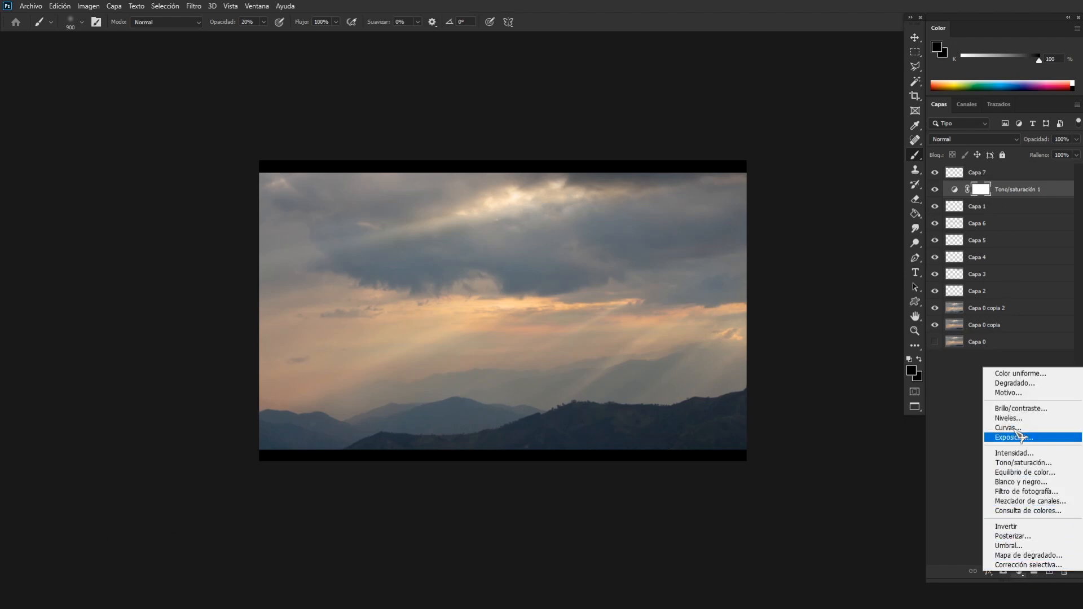
pyautogui.click(1009, 418)
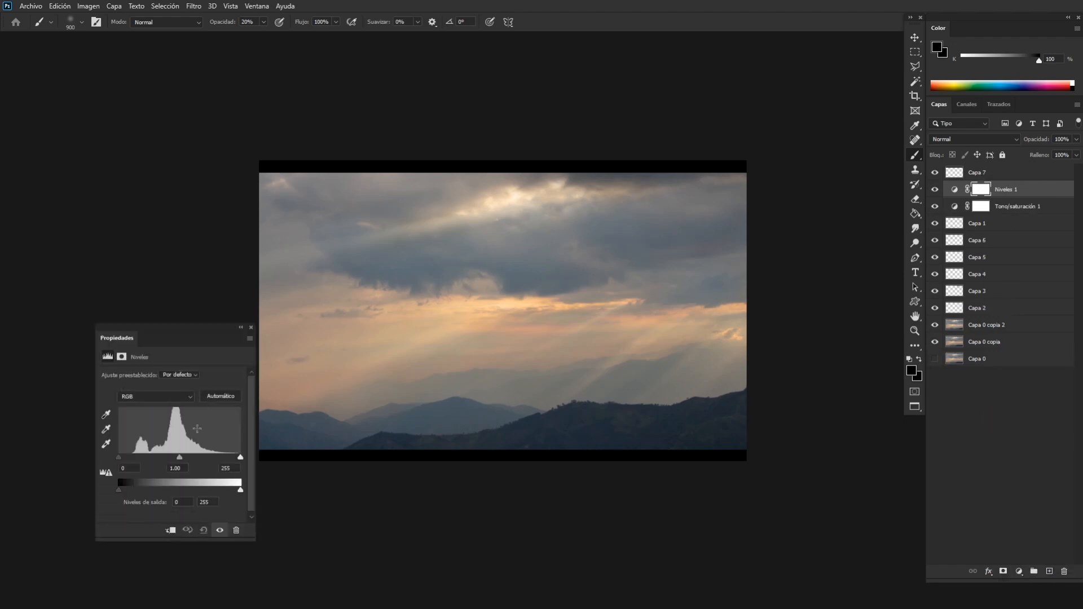
pyautogui.moveTo(248, 459)
pyautogui.mouseDown()
pyautogui.moveTo(232, 459)
pyautogui.moveTo(248, 463)
pyautogui.mouseUp()
pyautogui.moveTo(118, 458); pyautogui.dragTo(121, 458)
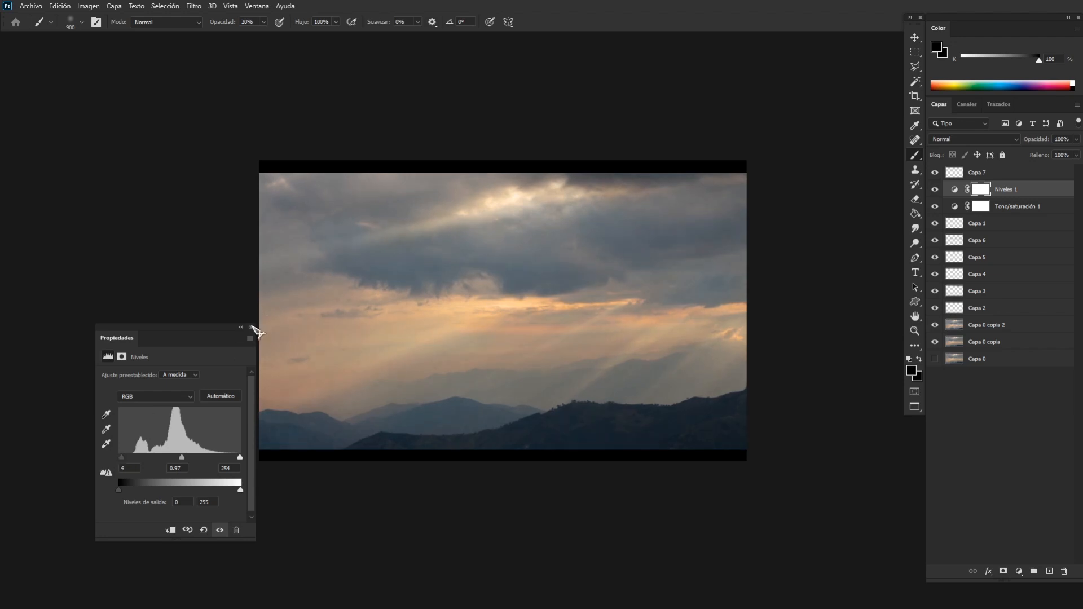
pyautogui.click(251, 327)
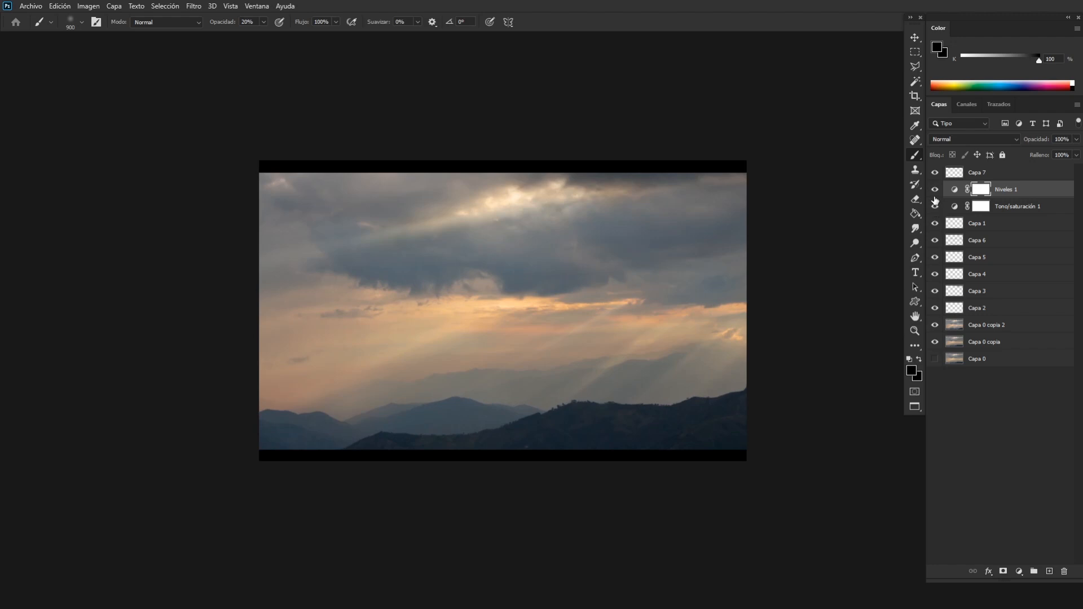
# Compare the photo with and without the Levels and Hue/Saturation adjustments, and lower the Levels layer's opacity to 57%.
pyautogui.click(934, 189)
pyautogui.click(934, 190)
pyautogui.moveTo(934, 190); pyautogui.dragTo(936, 213)
pyautogui.click(934, 206)
pyautogui.moveTo(1059, 144); pyautogui.dragTo(1036, 145)
# Inspect the finished image up close, checking the clouds, light rays, mountains and black bars.
pyautogui.hotkey('ctrl', '-')
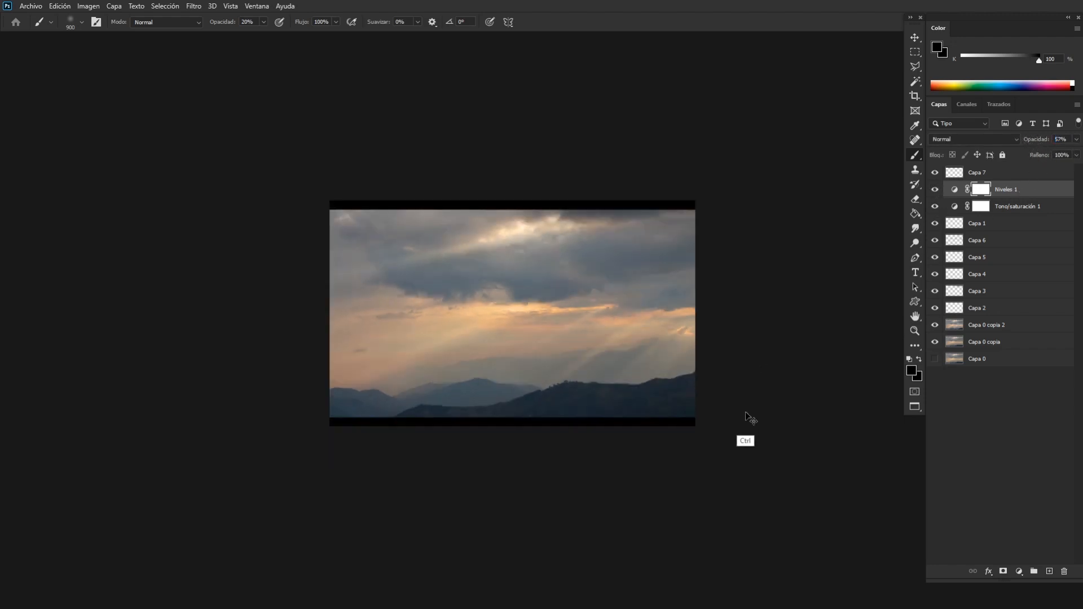
pyautogui.hotkey('ctrl', '+')
pyautogui.hotkey('ctrl', '+')
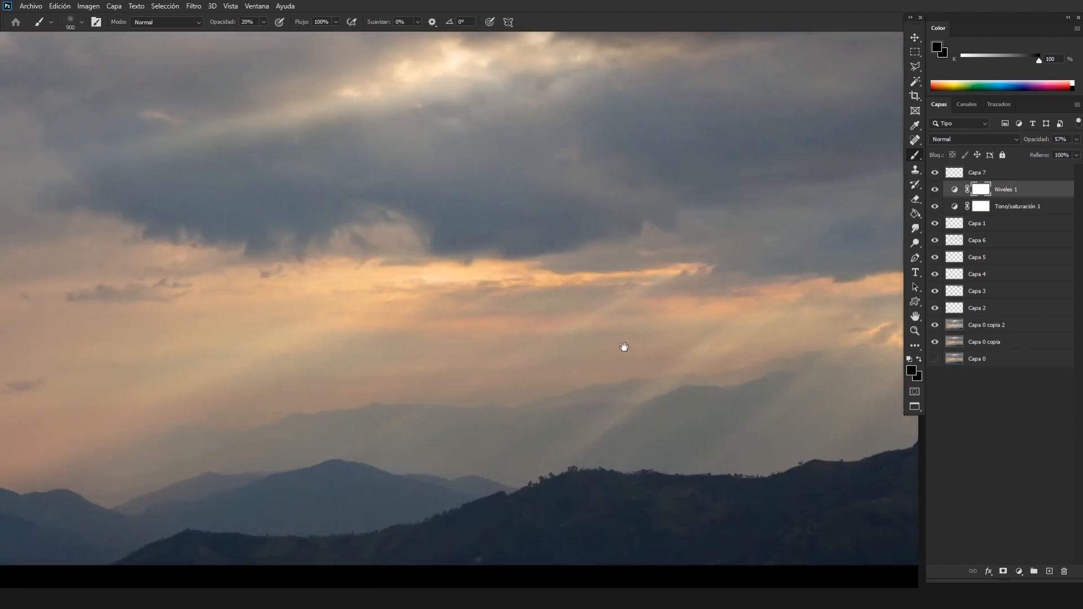
pyautogui.moveTo(807, 388); pyautogui.dragTo(584, 391)
pyautogui.hotkey('ctrl', '+')
pyautogui.moveTo(440, 382); pyautogui.dragTo(679, 343)
pyautogui.moveTo(270, 399); pyautogui.dragTo(607, 361)
pyautogui.click(914, 346)
pyautogui.moveTo(688, 290); pyautogui.dragTo(680, 444)
pyautogui.moveTo(688, 310); pyautogui.dragTo(680, 397)
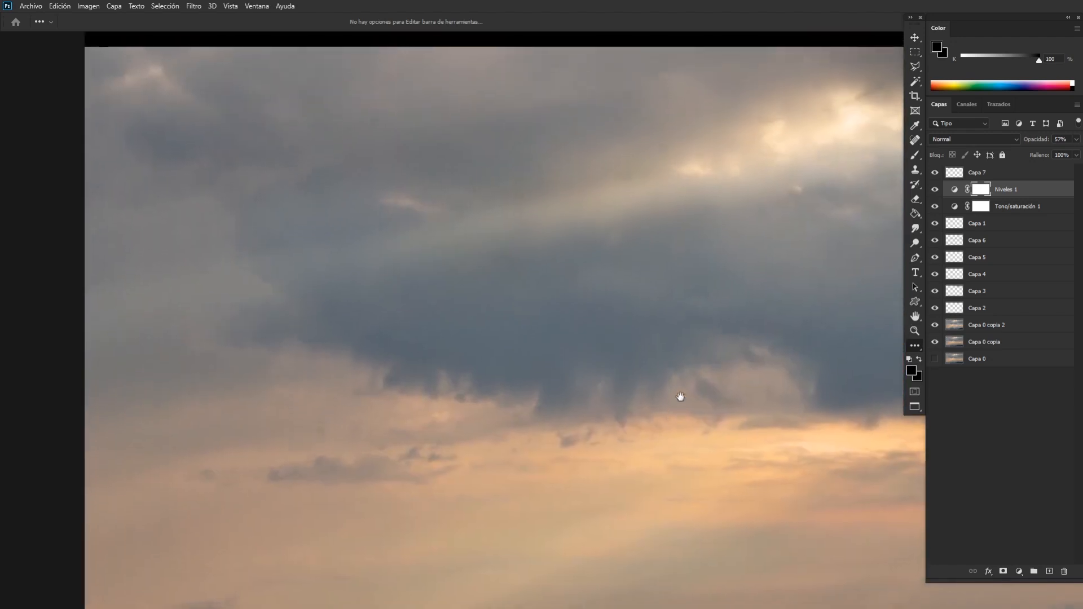
pyautogui.moveTo(874, 269); pyautogui.dragTo(711, 347)
pyautogui.moveTo(612, 391); pyautogui.dragTo(738, 328)
pyautogui.moveTo(616, 335); pyautogui.dragTo(433, 384)
pyautogui.moveTo(687, 324); pyautogui.dragTo(548, 264)
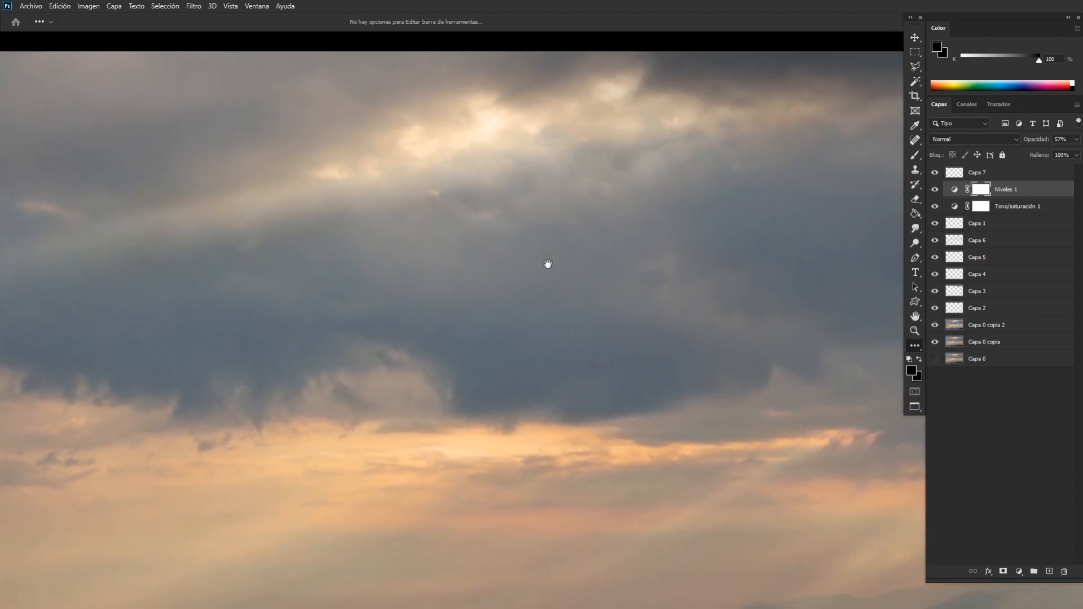
pyautogui.moveTo(736, 298); pyautogui.dragTo(621, 323)
pyautogui.moveTo(840, 376)
pyautogui.mouseDown()
pyautogui.moveTo(611, 401)
pyautogui.moveTo(758, 248)
pyautogui.mouseUp()
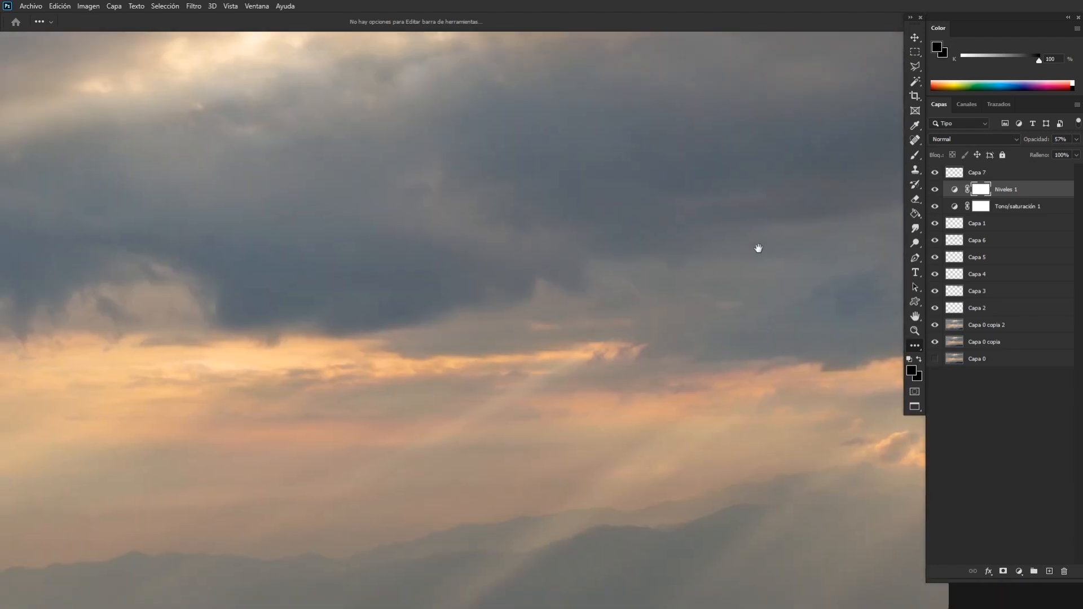
pyautogui.moveTo(489, 526); pyautogui.dragTo(750, 273)
pyautogui.moveTo(518, 449); pyautogui.dragTo(682, 307)
pyautogui.moveTo(519, 287); pyautogui.dragTo(688, 353)
pyautogui.moveTo(538, 367)
pyautogui.mouseDown()
pyautogui.moveTo(686, 334)
pyautogui.moveTo(486, 363)
pyautogui.moveTo(718, 360)
pyautogui.moveTo(554, 377)
pyautogui.moveTo(753, 340)
pyautogui.moveTo(780, 426)
pyautogui.moveTo(544, 411)
pyautogui.moveTo(657, 387)
pyautogui.mouseUp()
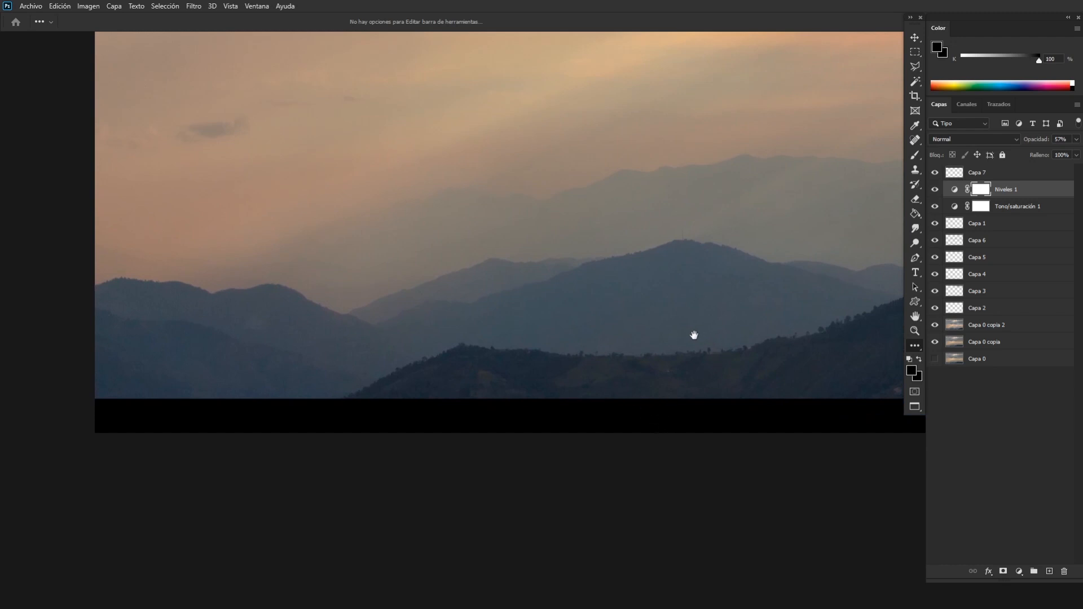
pyautogui.moveTo(694, 335)
pyautogui.mouseDown()
pyautogui.moveTo(660, 375)
pyautogui.moveTo(687, 406)
pyautogui.moveTo(646, 372)
pyautogui.moveTo(702, 322)
pyautogui.mouseUp()
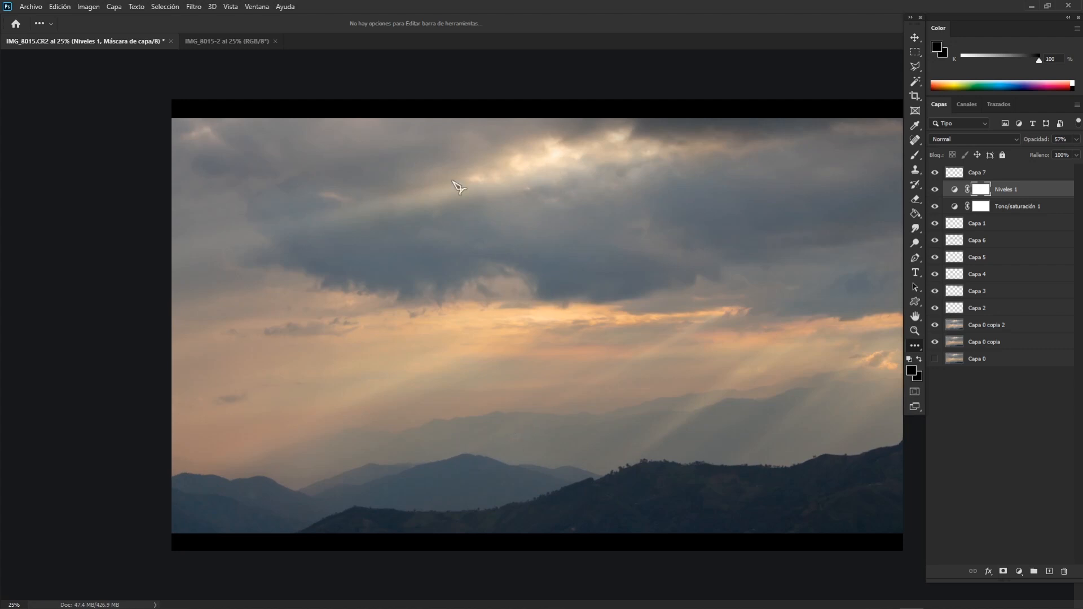
# Resize the image to 1920 pixels wide, keeping its proportions and the 300 pixels per inch resolution.
pyautogui.click(59, 6)
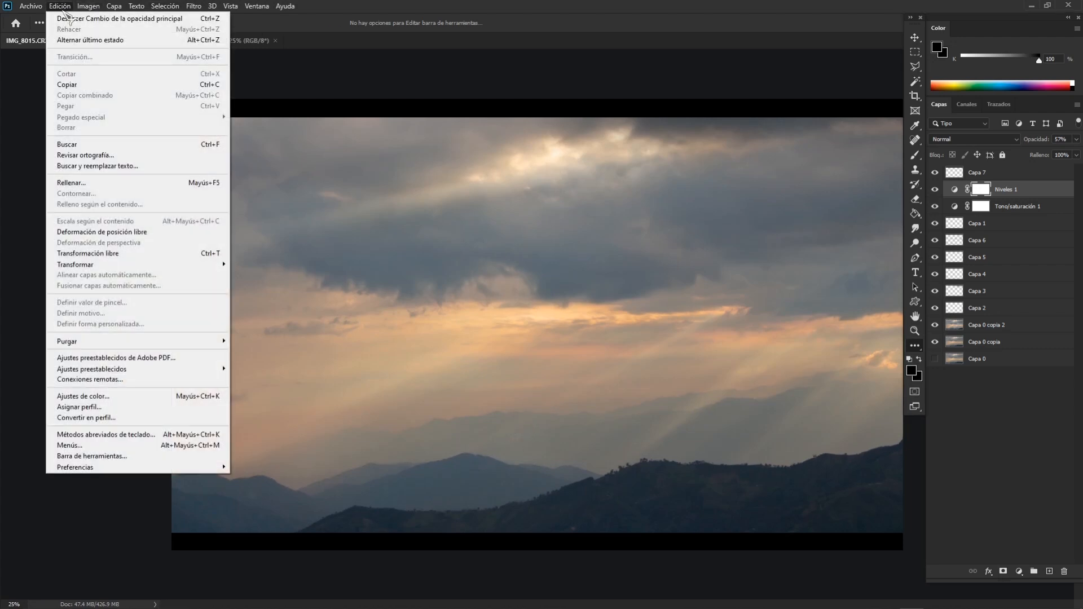
pyautogui.moveTo(90, 7)
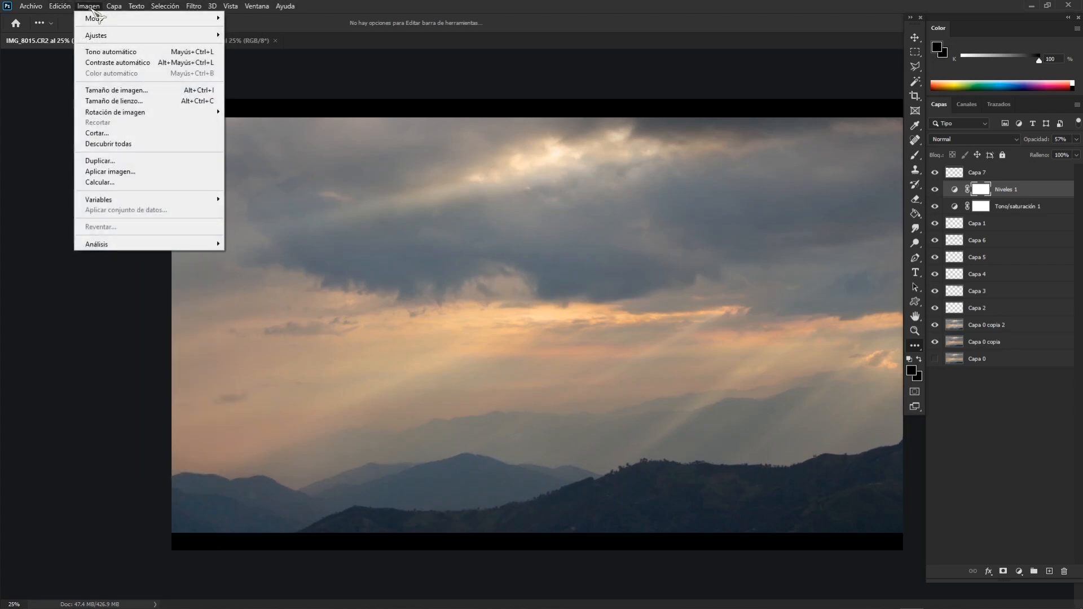
pyautogui.click(116, 90)
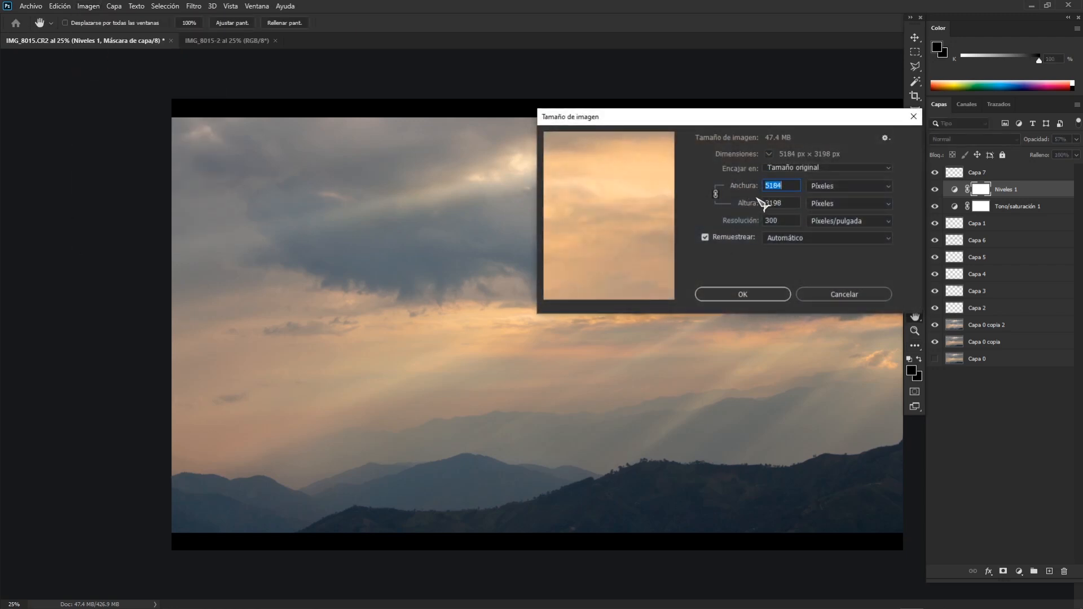
pyautogui.write('1920')
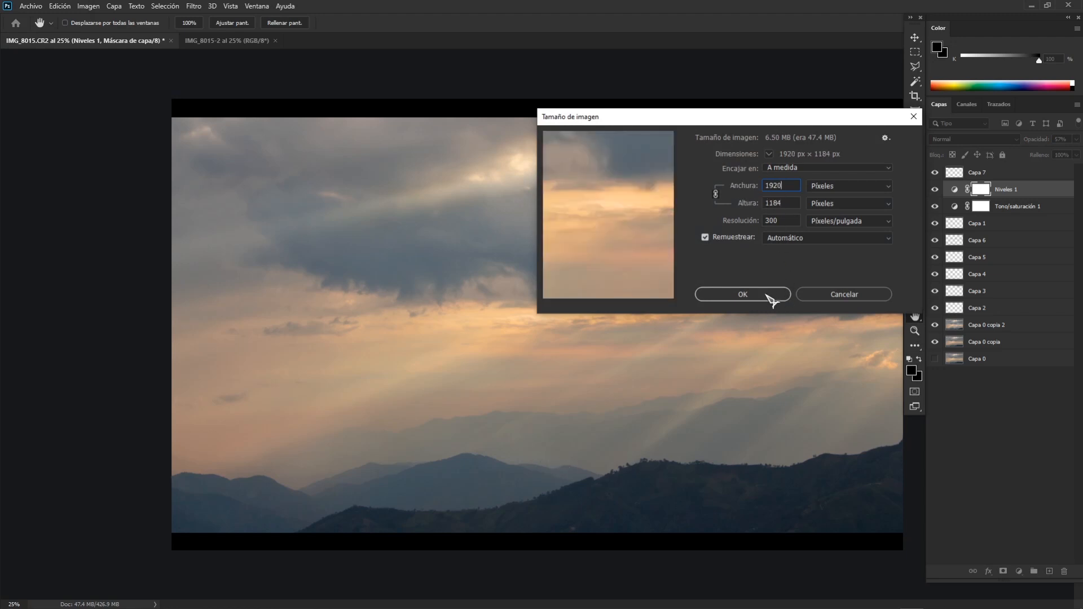
pyautogui.click(770, 300)
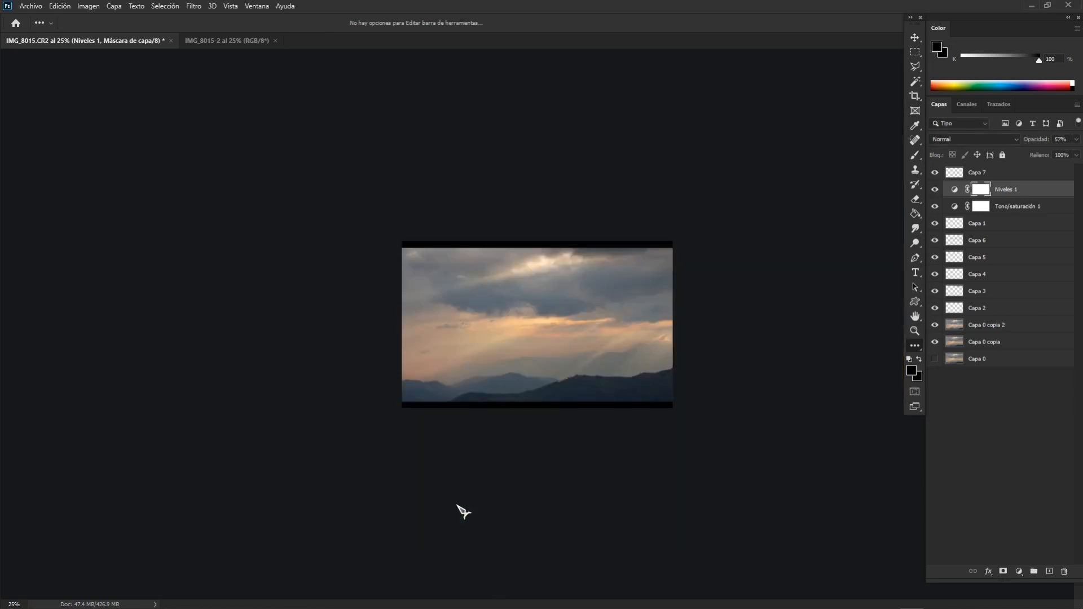
# Examine the resized image up close, checking the light rays, distant mountains and tree-lined ridge for detail.
pyautogui.hotkey('ctrl', '+')
pyautogui.hotkey('ctrl', '+')
pyautogui.hotkey('ctrl', '+')
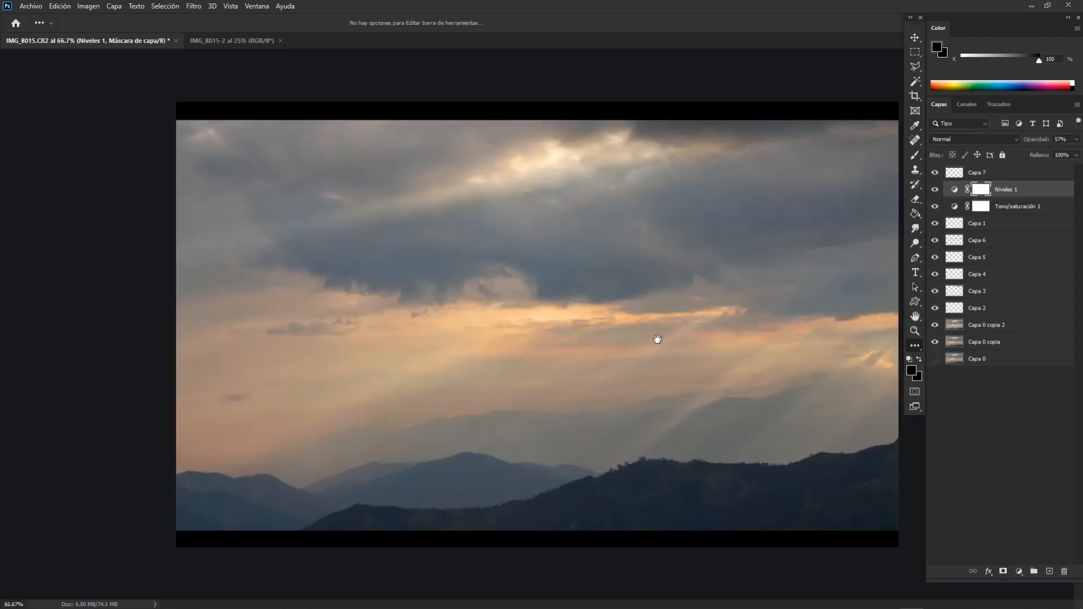
pyautogui.hotkey('ctrl', '+')
pyautogui.moveTo(648, 396); pyautogui.dragTo(507, 295)
pyautogui.hotkey('ctrl', '+')
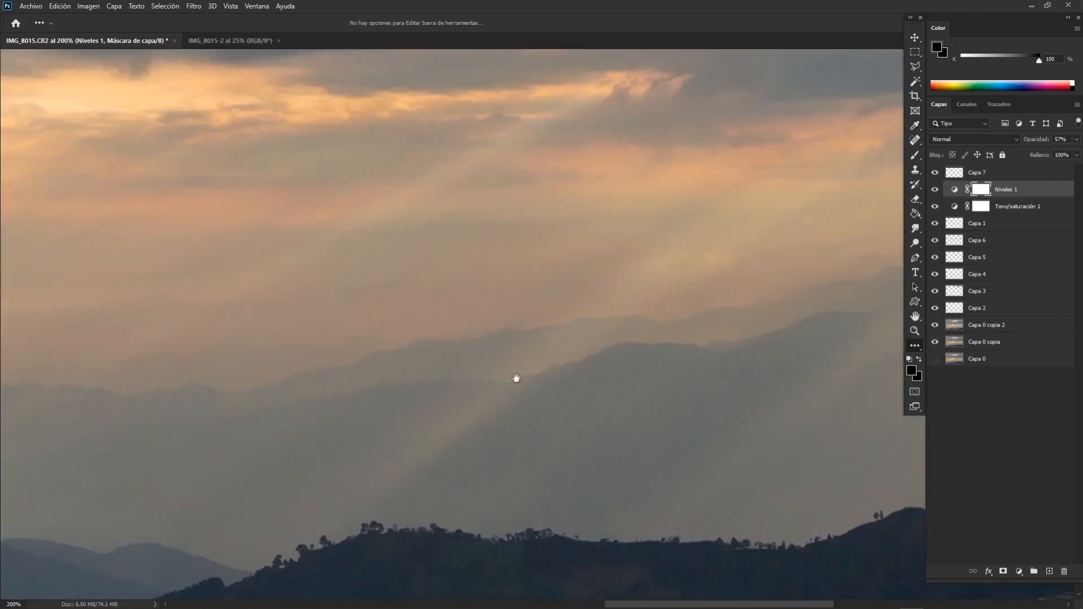
pyautogui.moveTo(515, 377); pyautogui.dragTo(628, 292)
pyautogui.hotkey('ctrl', '-')
pyautogui.hotkey('ctrl', '-')
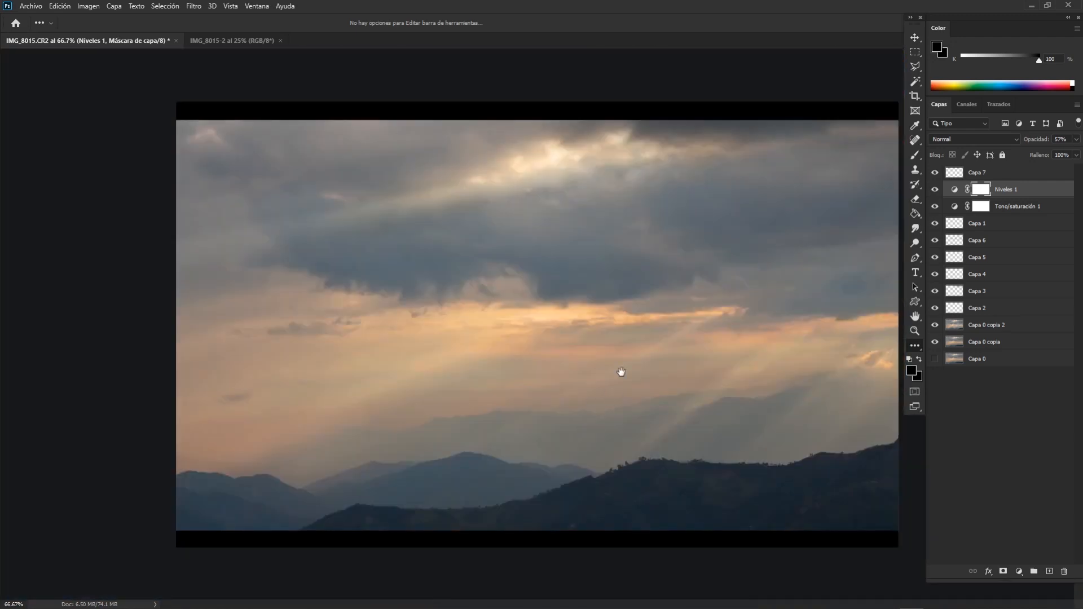
# Save the image as a PNG named God_Rays in the RAW folder, using the large file size option.
pyautogui.click(34, 7)
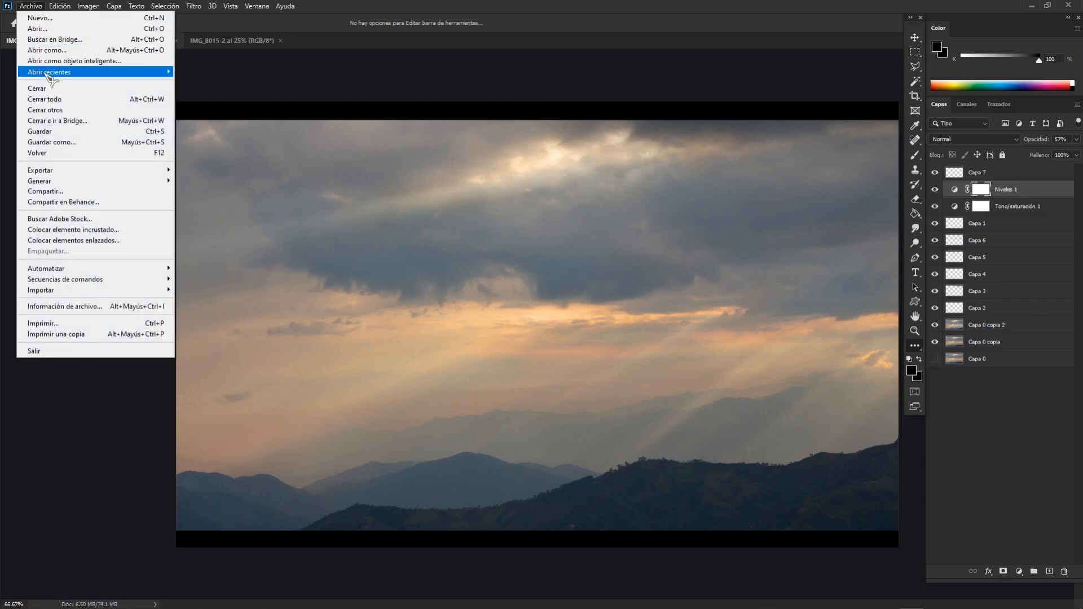
pyautogui.click(72, 141)
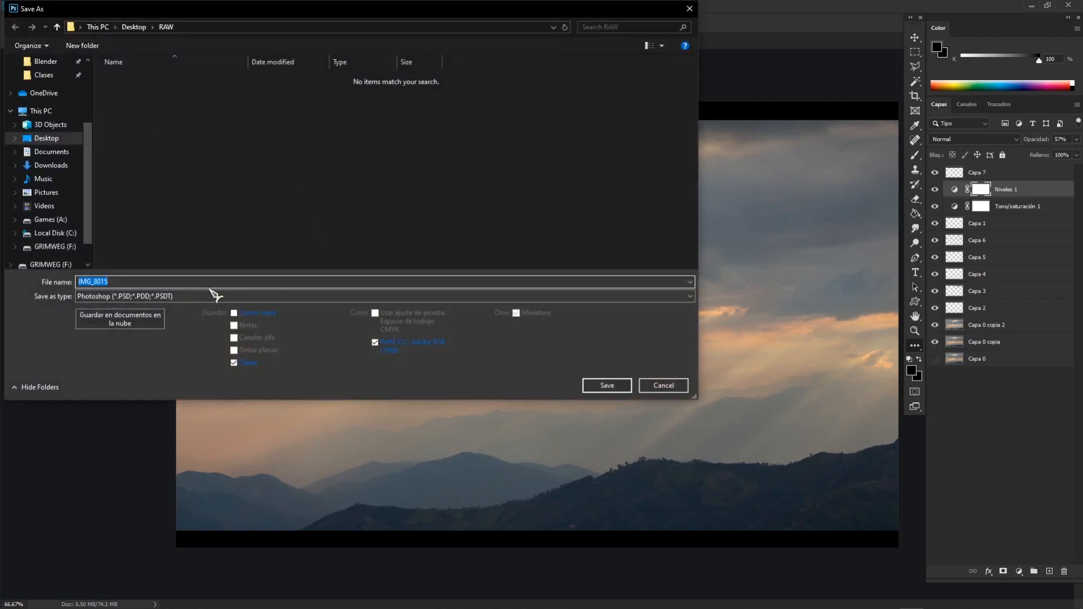
pyautogui.write('God_Rays')
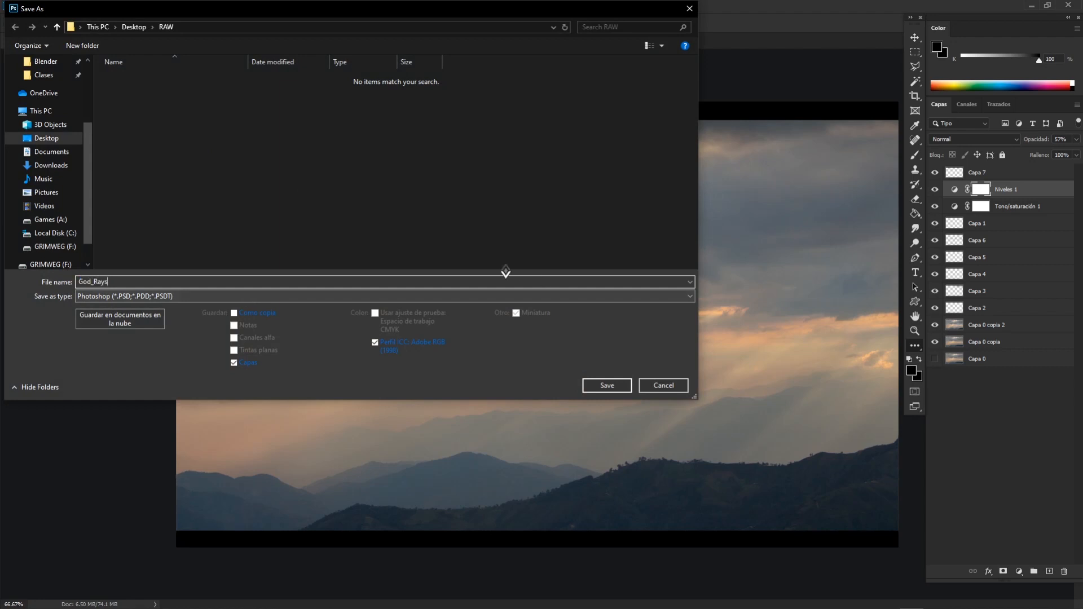
pyautogui.click(466, 298)
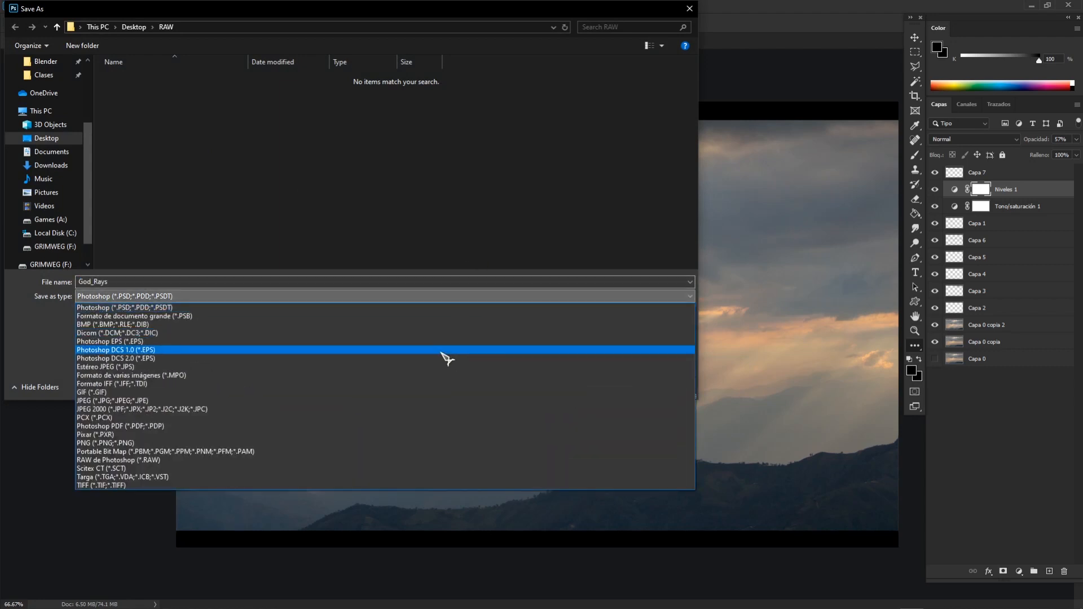
pyautogui.click(436, 440)
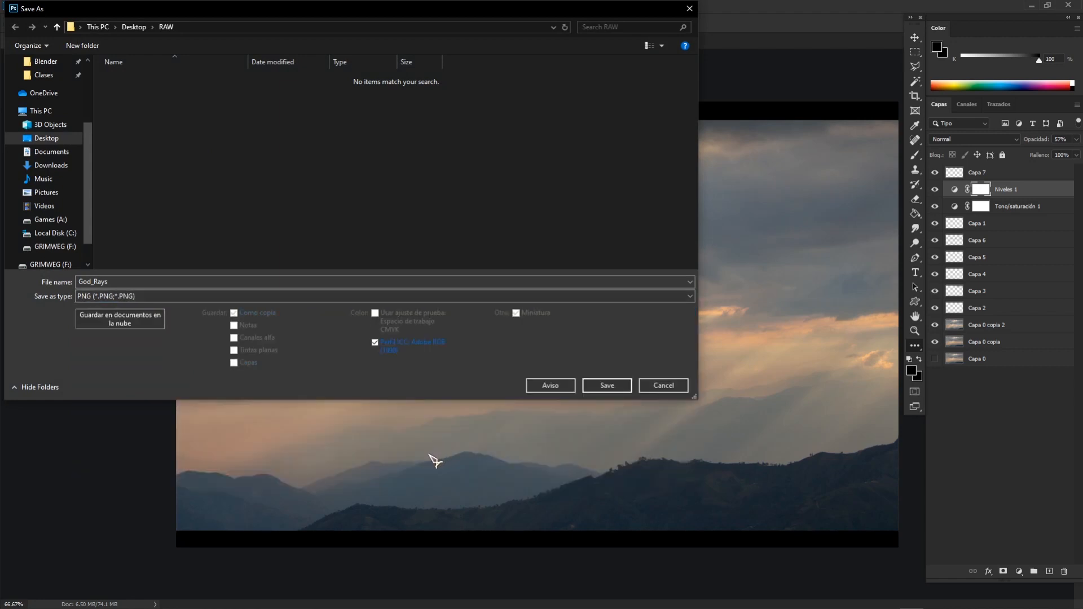
pyautogui.click(610, 387)
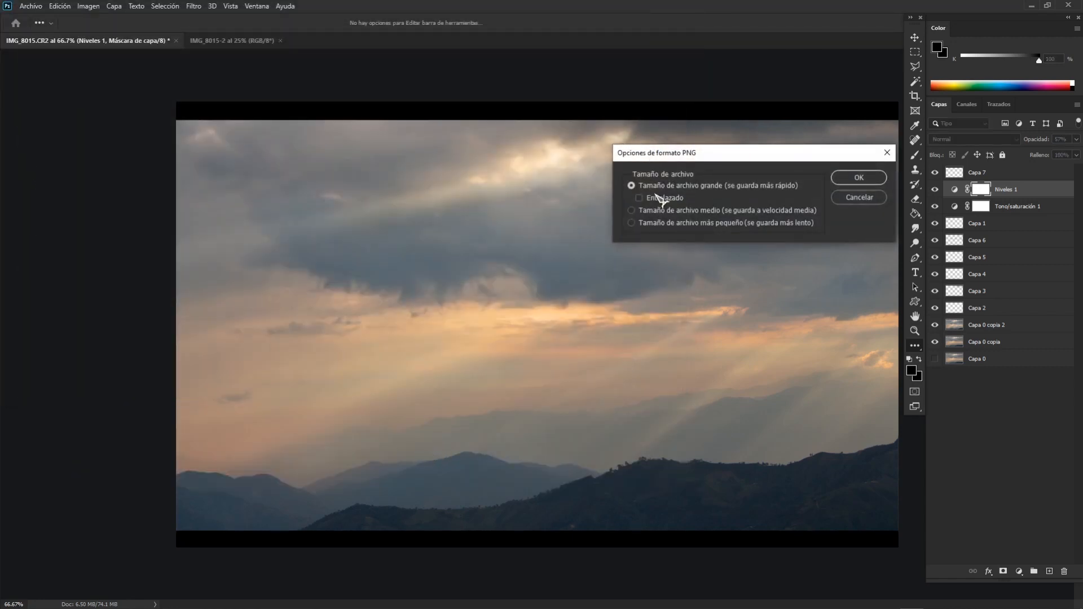
pyautogui.click(858, 177)
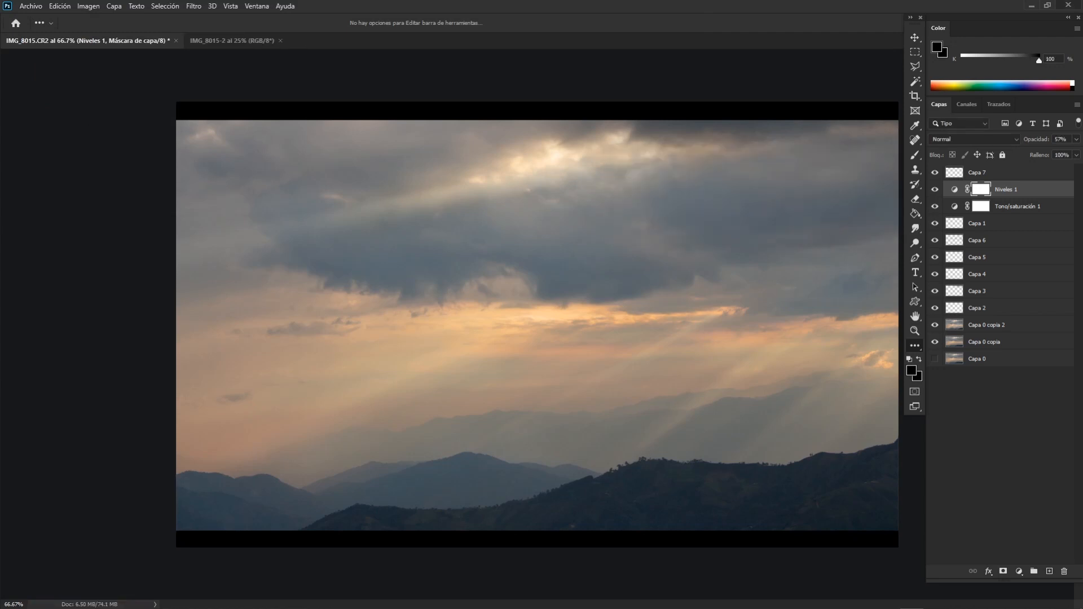
# Switch to the RAW folder in File Explorer and open the original IMG_8015 raw photo with Photos.
pyautogui.click(1032, 7)
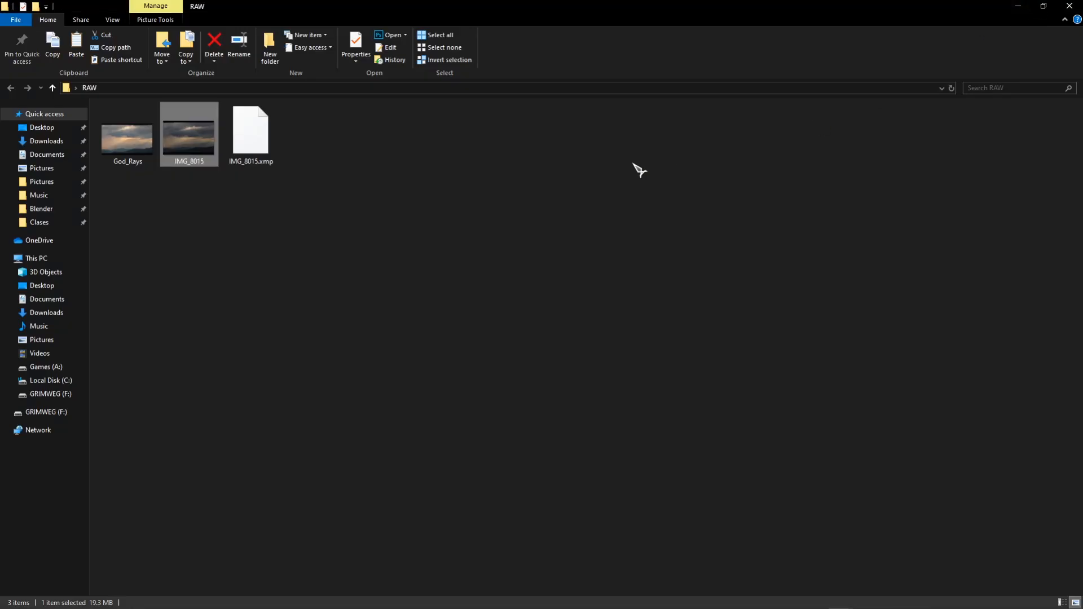
pyautogui.click(288, 221)
pyautogui.rightClick(179, 140)
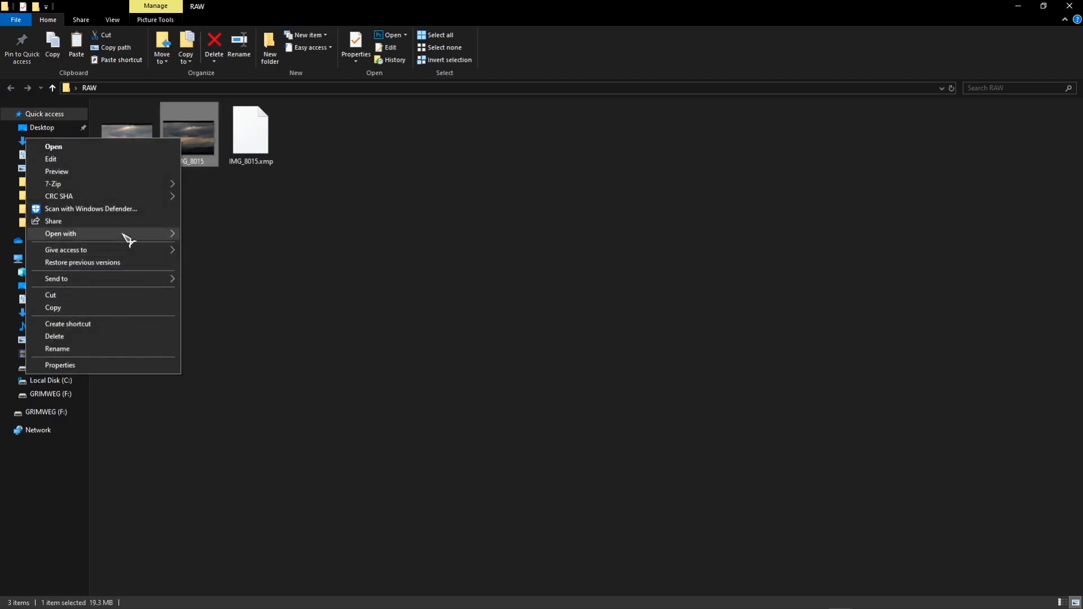
pyautogui.moveTo(126, 233)
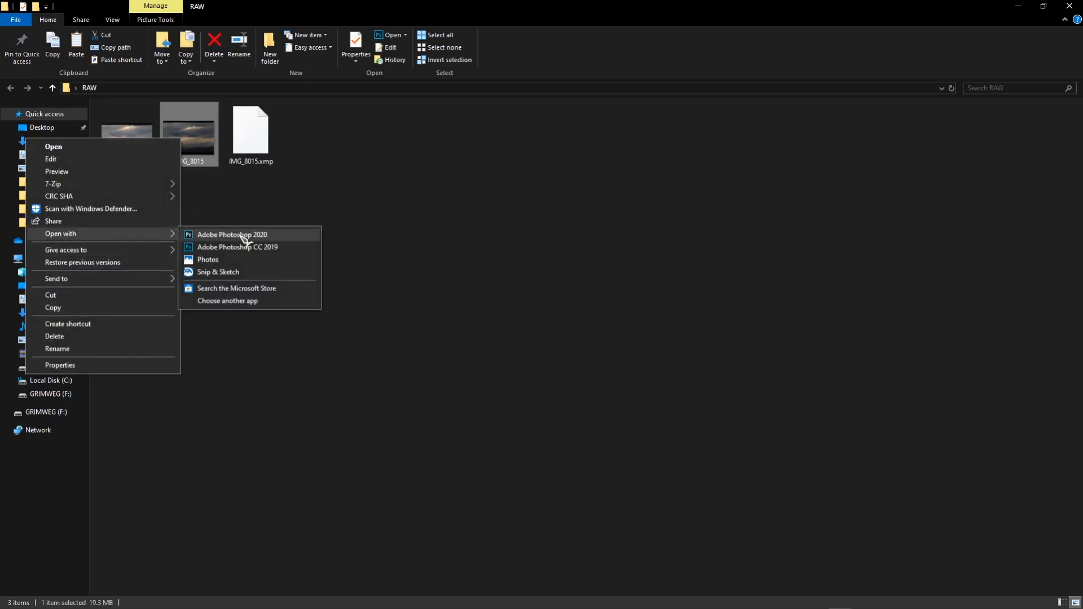
pyautogui.click(241, 261)
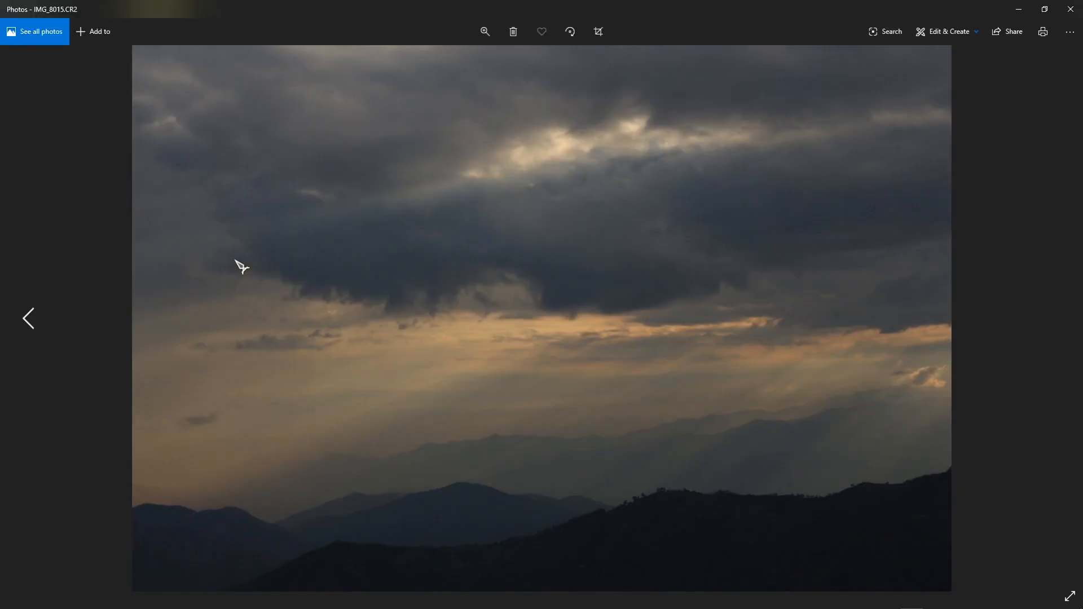
# Compare the original IMG_8015.CR2 with the edited God_Rays.png by alternating between the two photos.
pyautogui.press('Left')
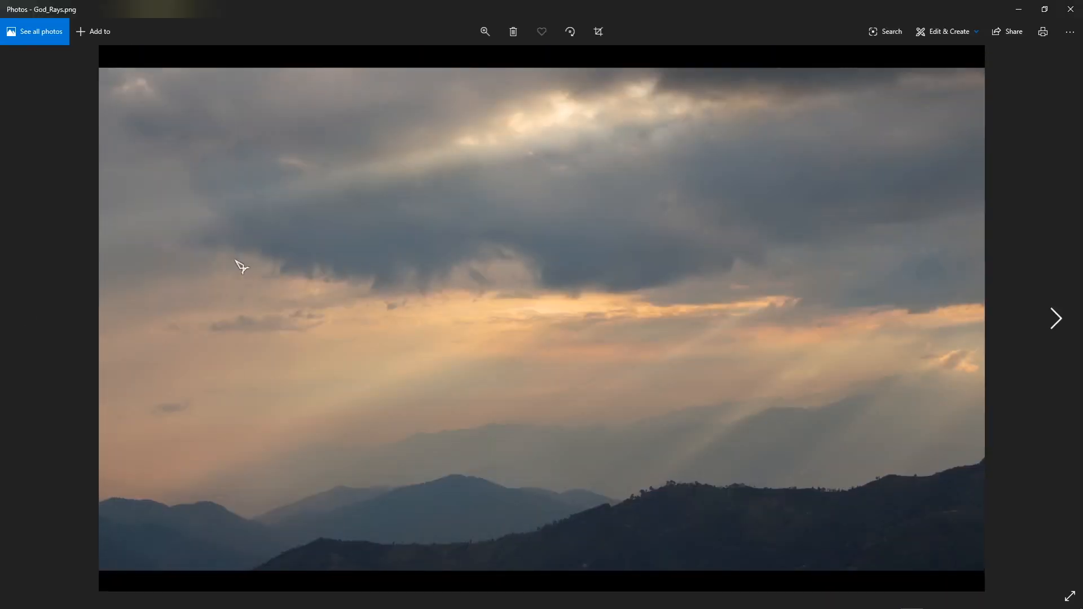
pyautogui.press('Right')
pyautogui.press('Left')
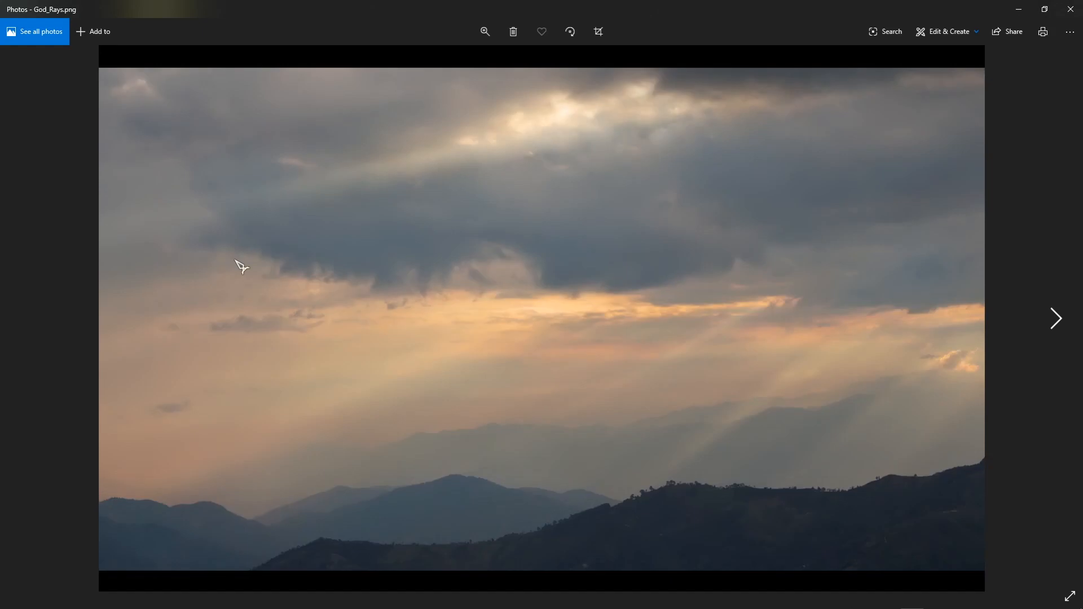